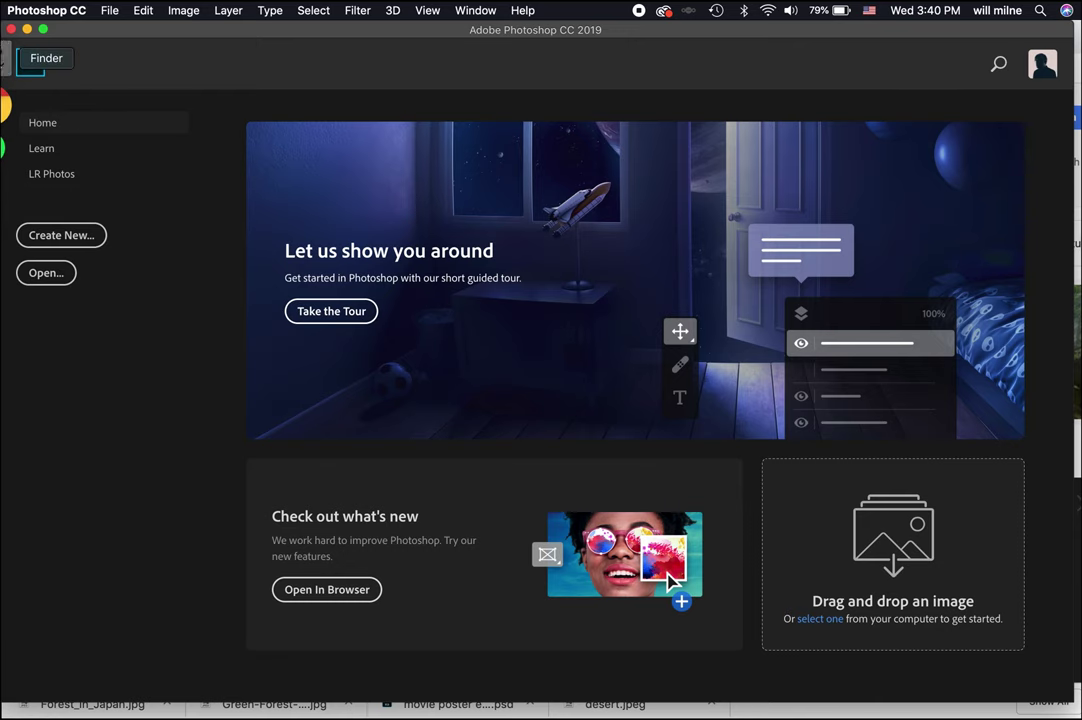
left_click(6, 53)
left_click(188, 437)
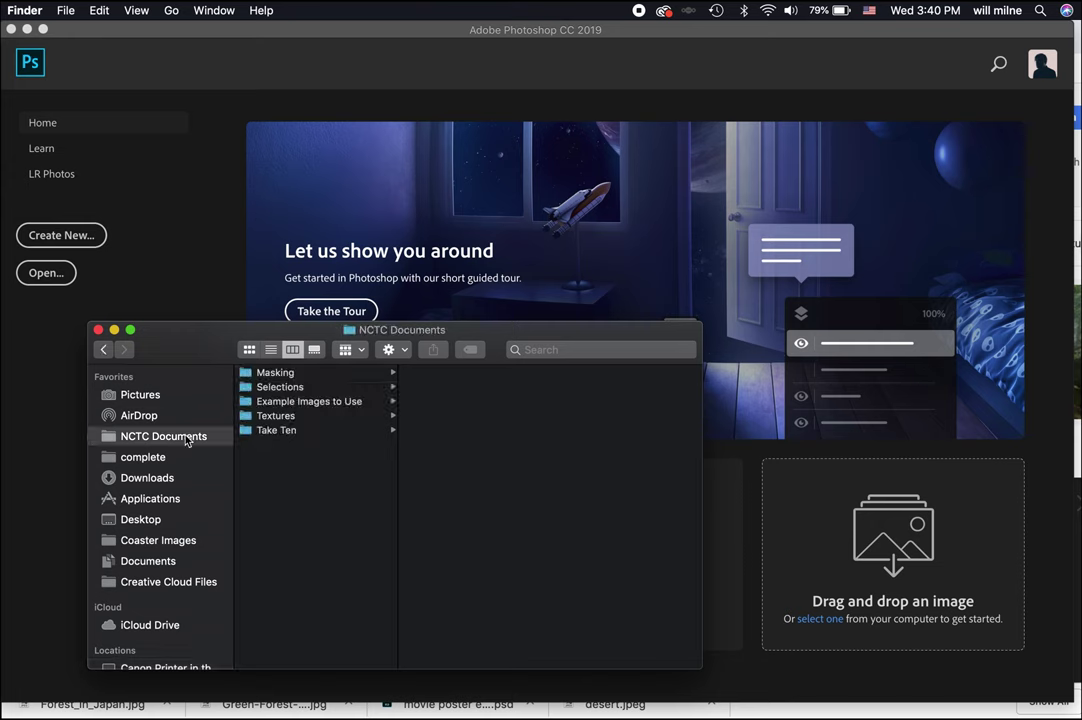
left_click(305, 374)
left_click(478, 401)
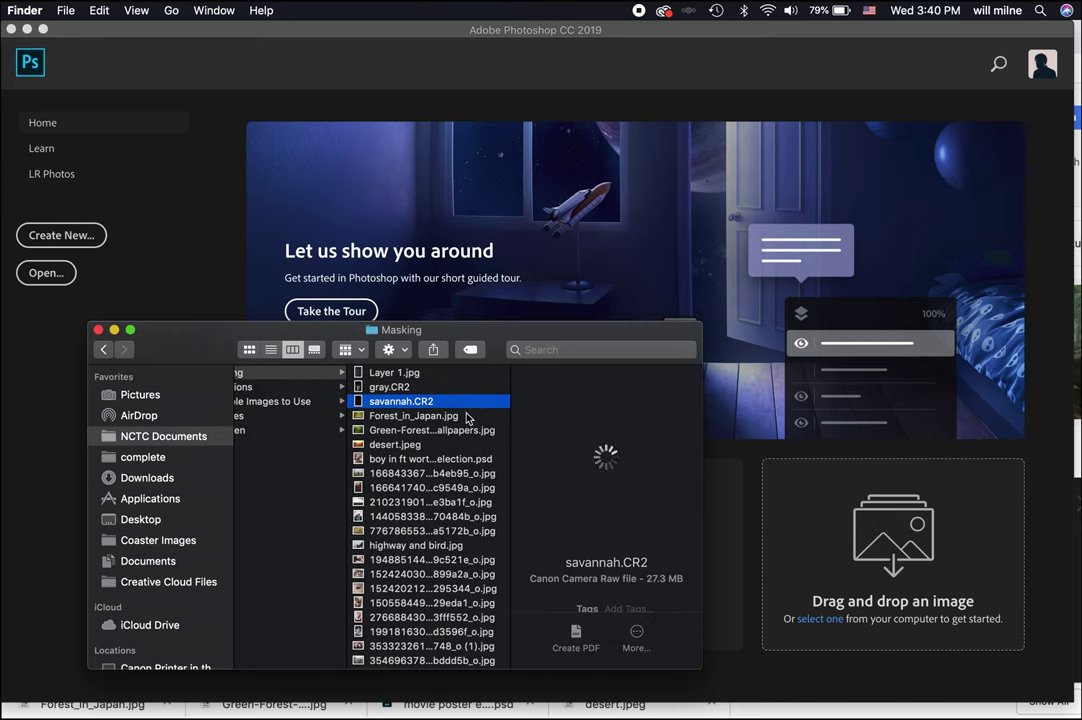
left_click(467, 416)
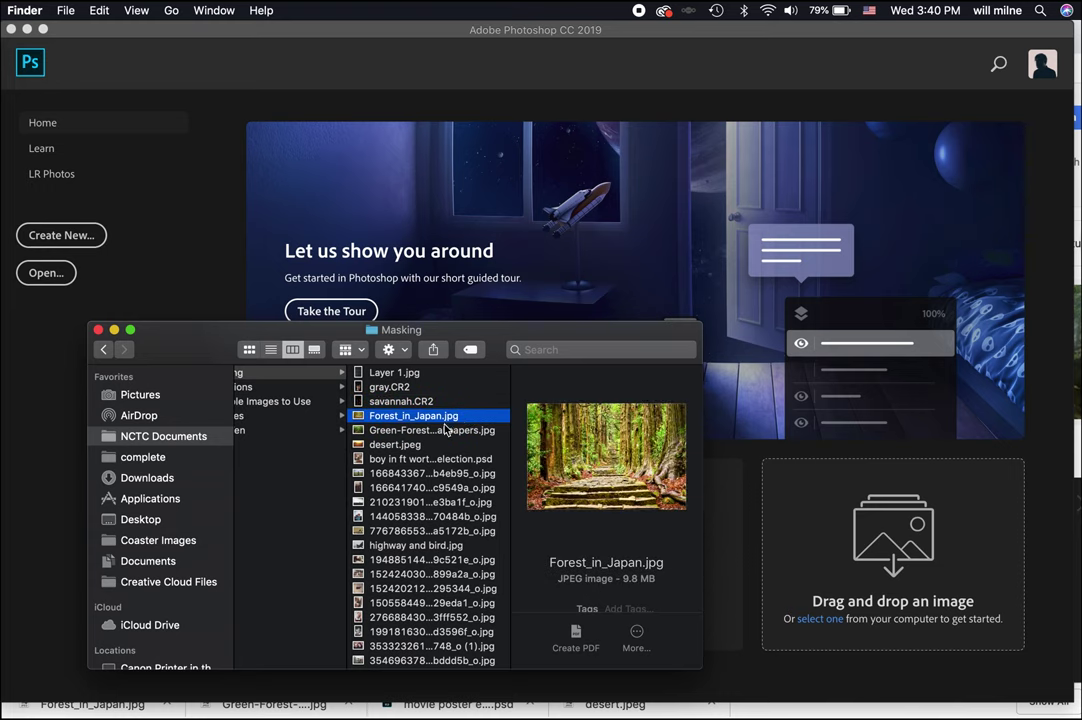
left_click(406, 446)
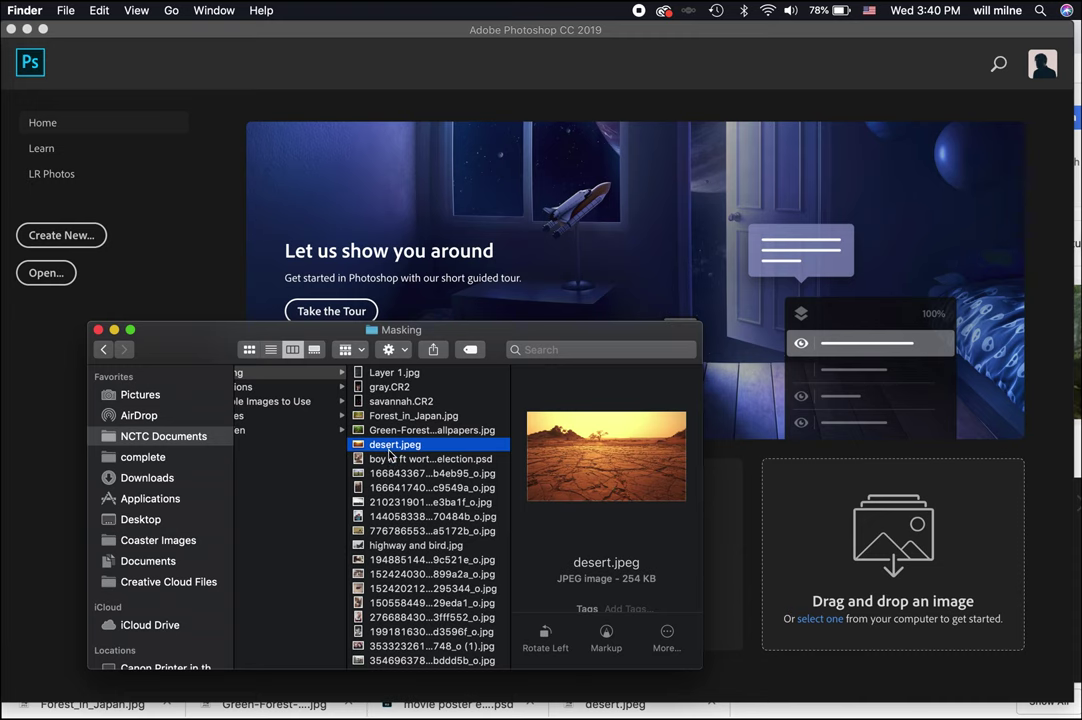
left_click(385, 460)
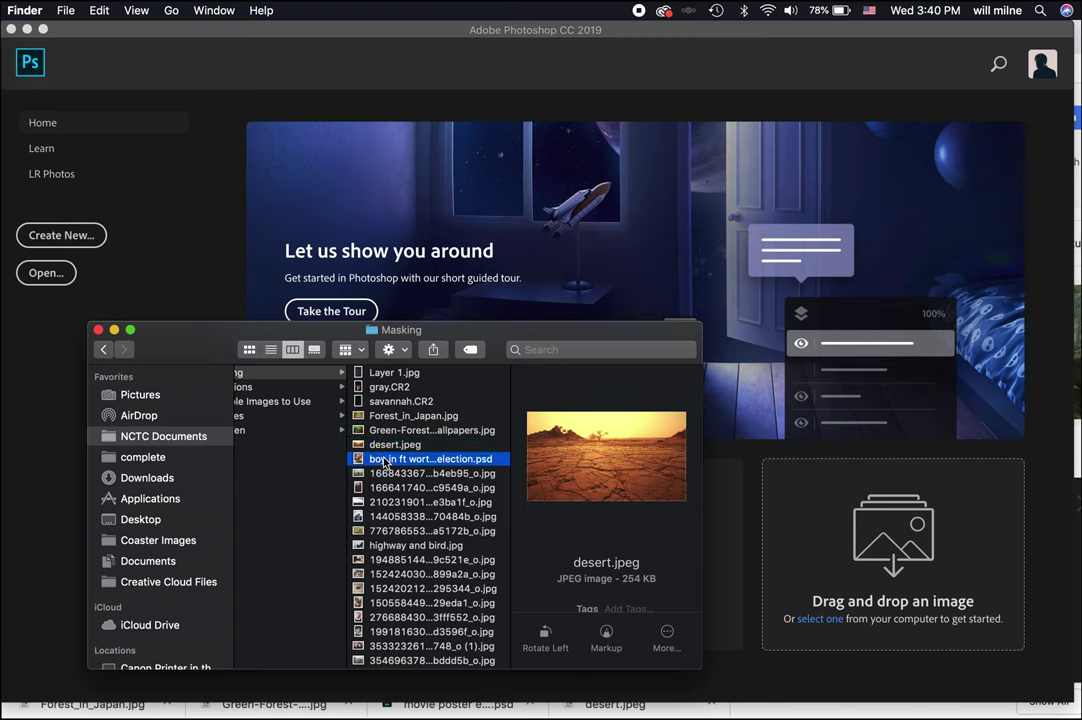
left_click(385, 531)
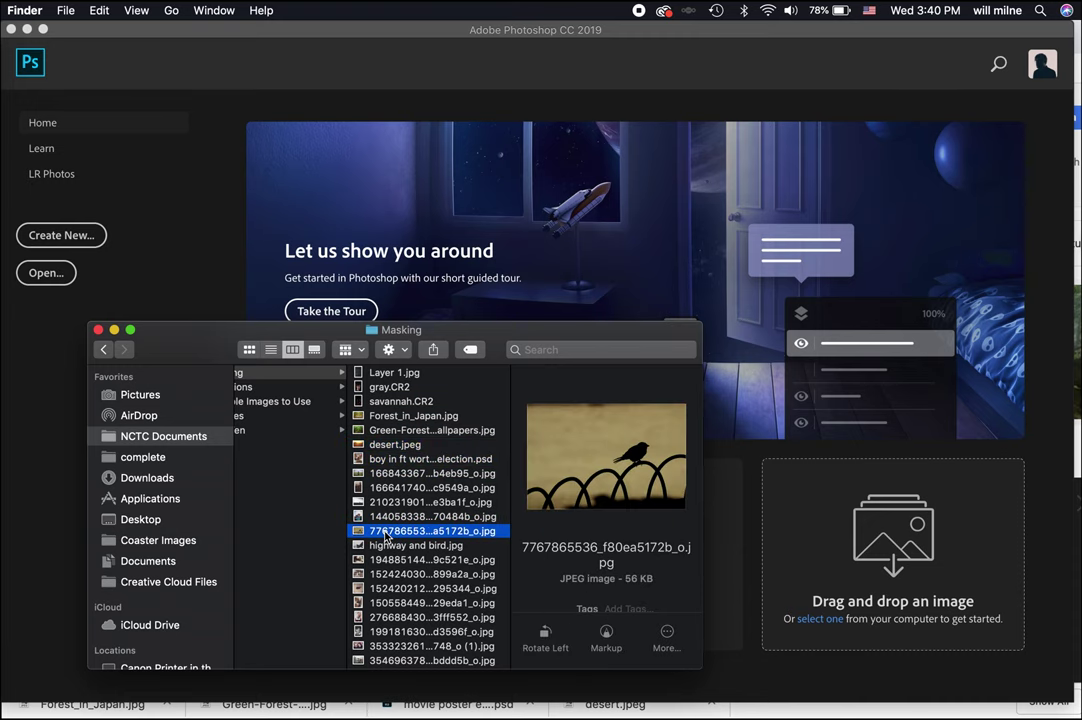
left_click_drag(385, 536, 527, 283)
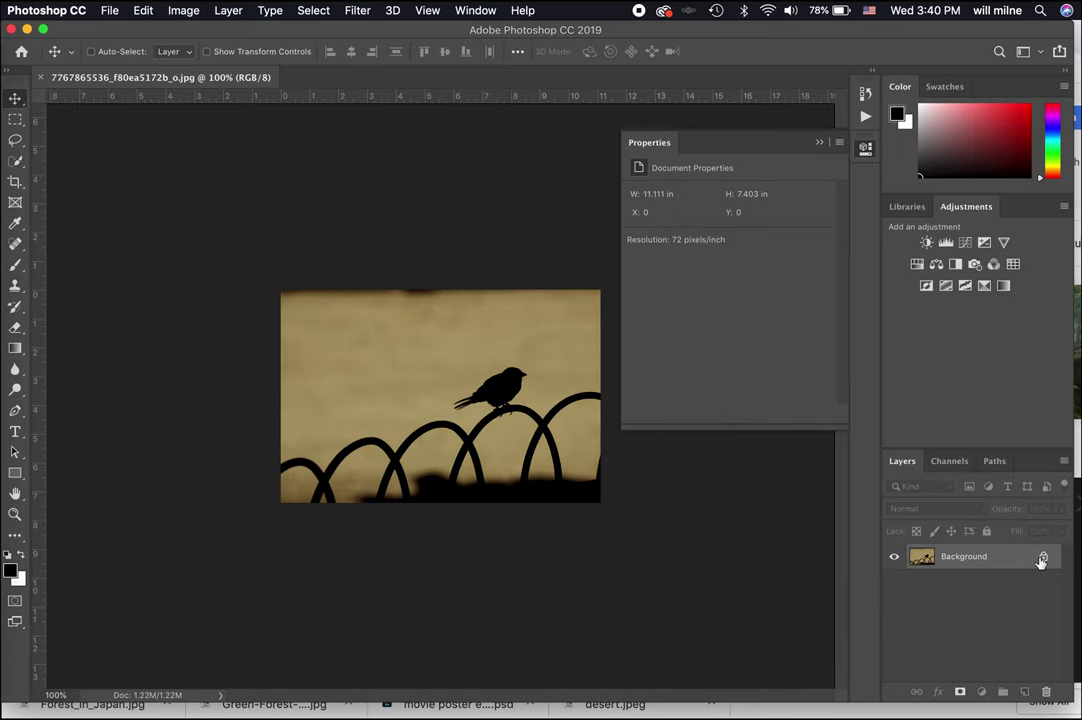
left_click(1043, 556)
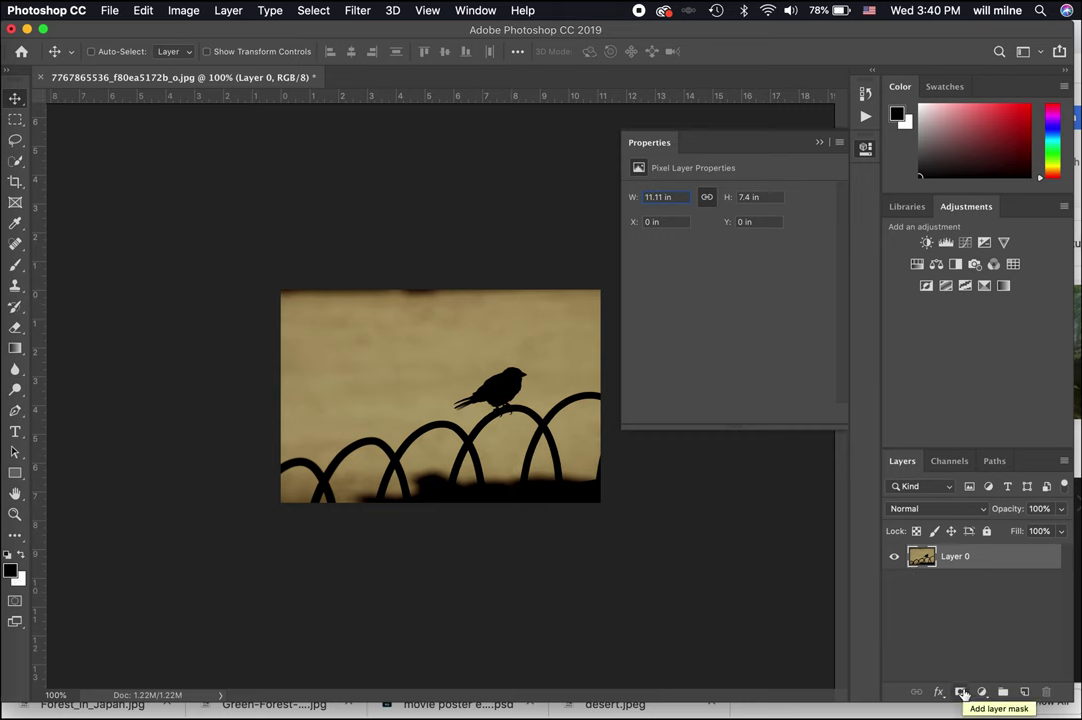
Step: Try a Reveal All layer mask on Layer 0 and undo it
left_click(230, 11)
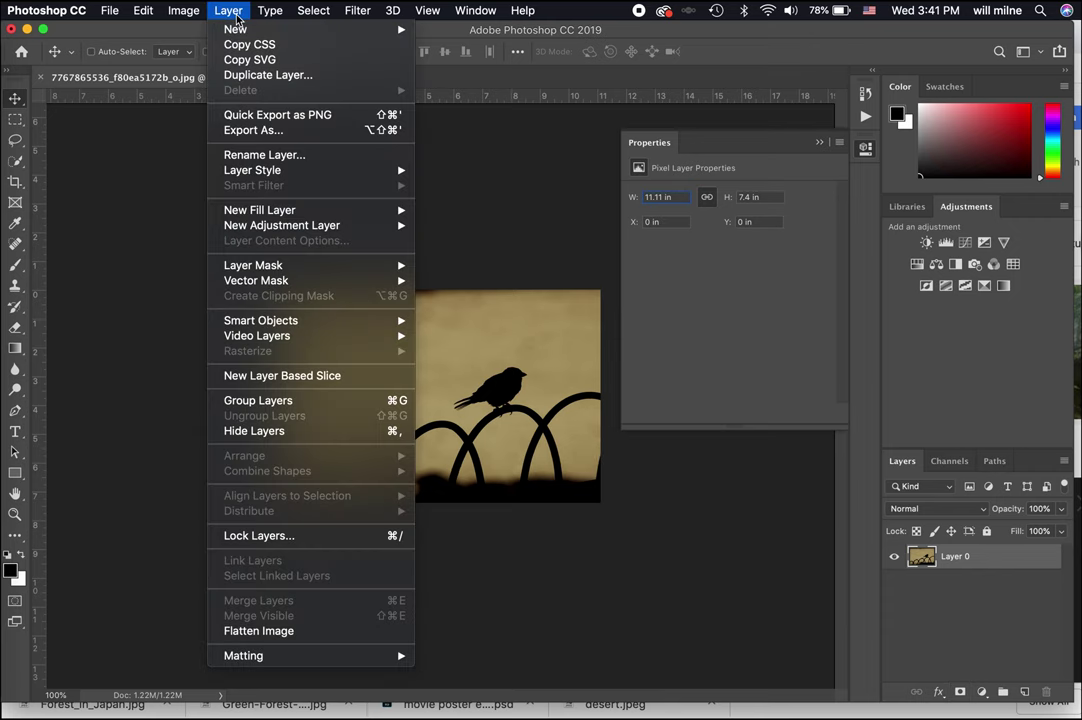
mouse_move(280, 268)
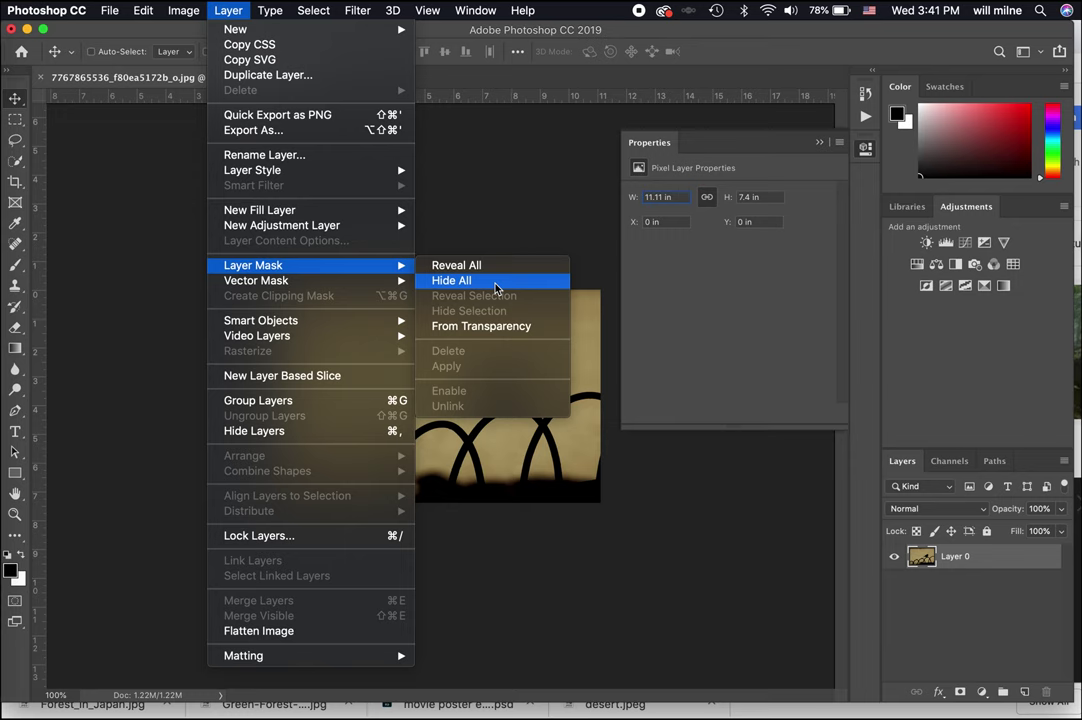
left_click(456, 265)
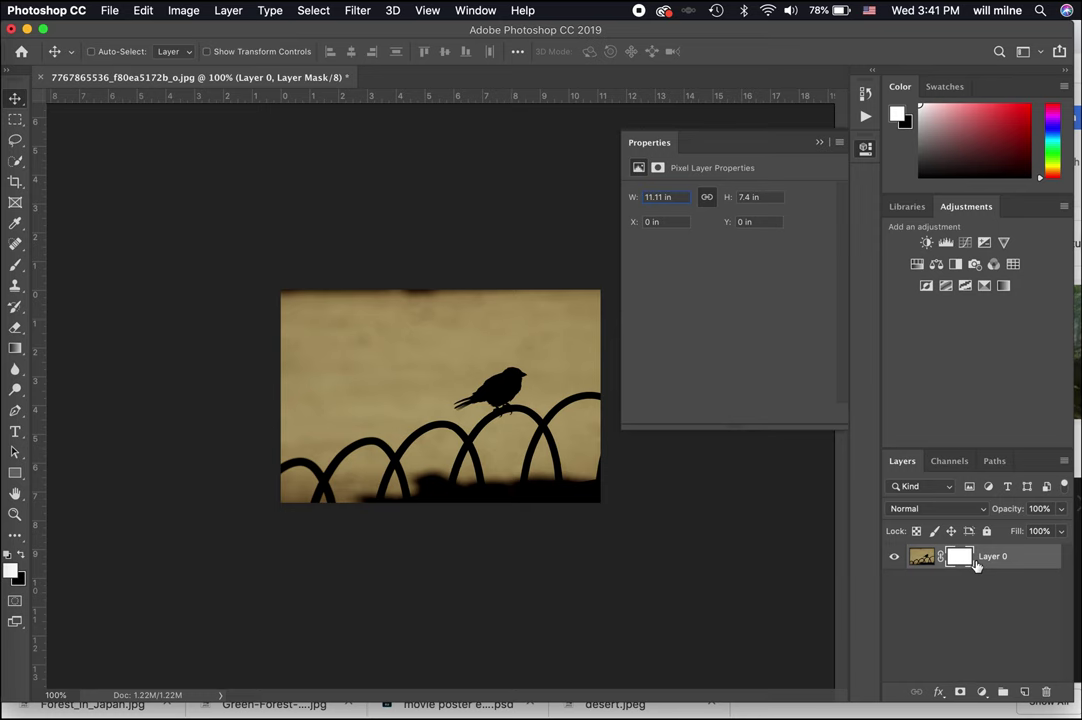
key("super+z")
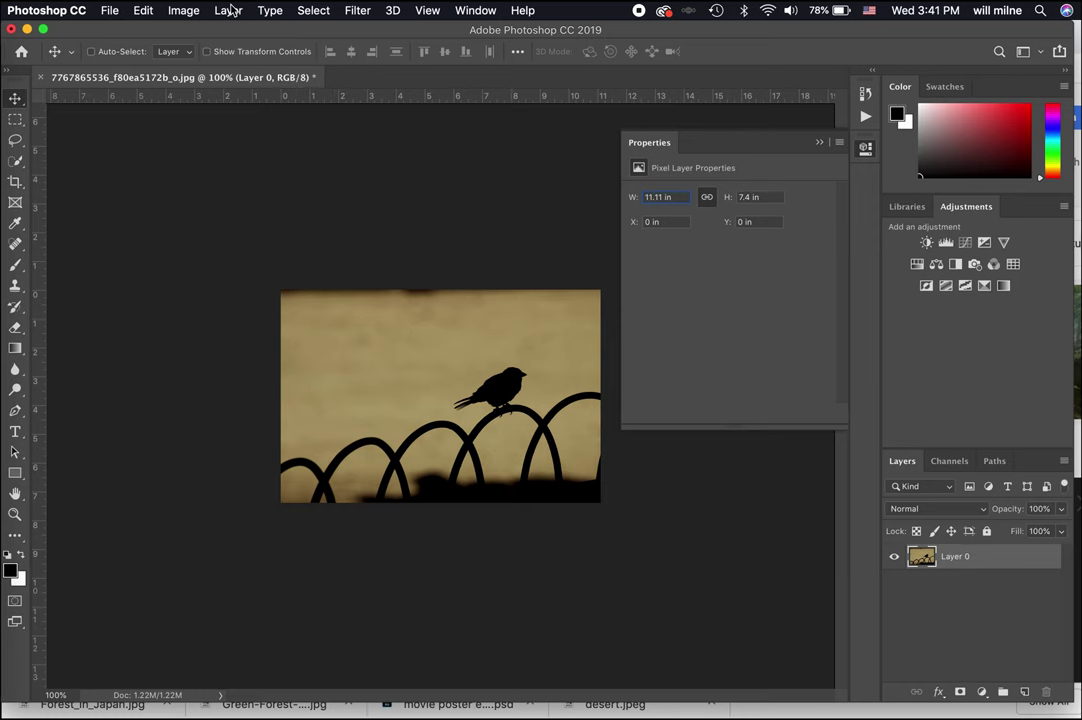
Step: Add a Hide All layer mask to Layer 0 and brush white over the bird area to reveal it
left_click(228, 10)
mouse_move(395, 265)
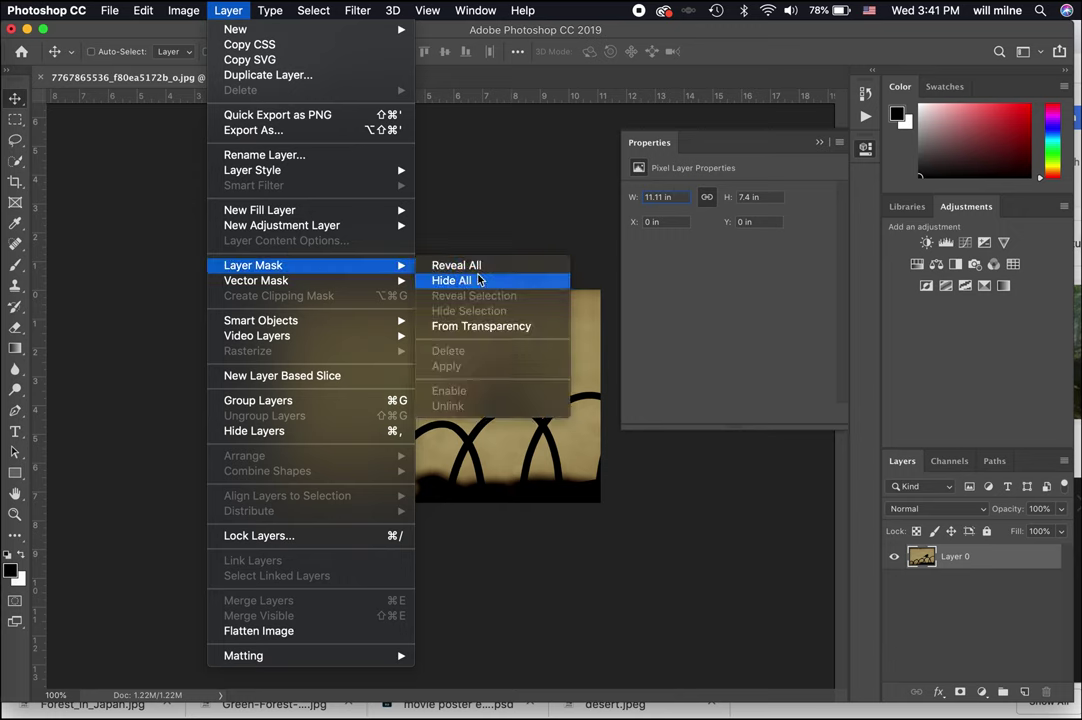
left_click(452, 280)
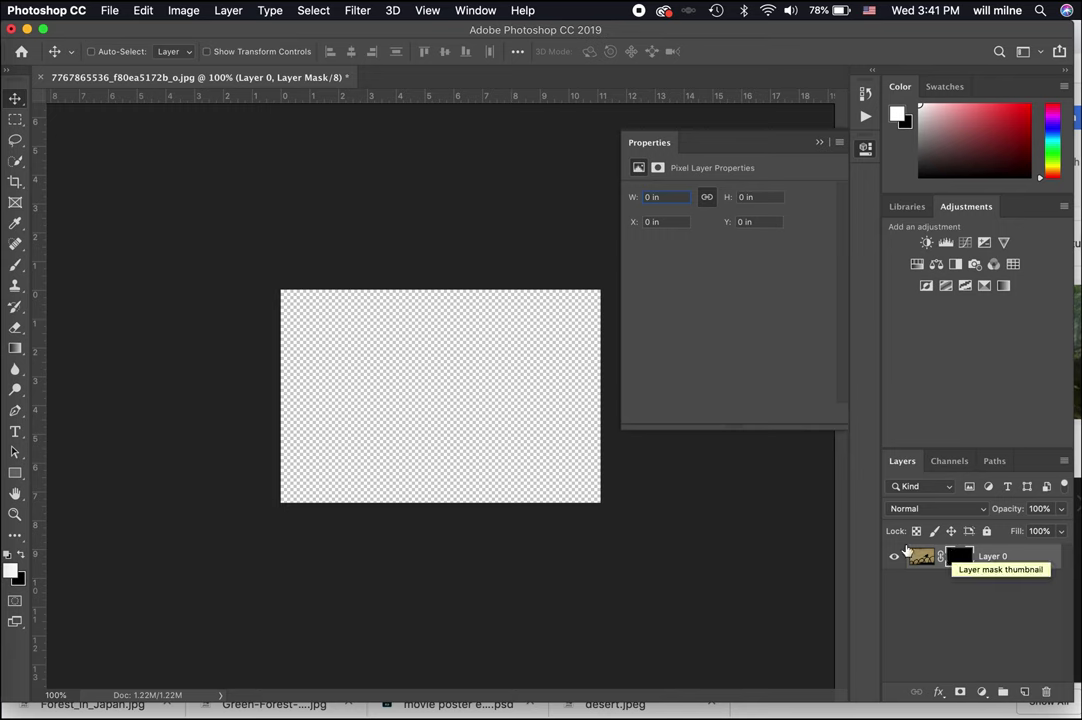
key("b")
mouse_move(478, 374)
left_mouse_down()
mouse_move(476, 386)
mouse_move(509, 381)
mouse_move(500, 362)
left_mouse_up()
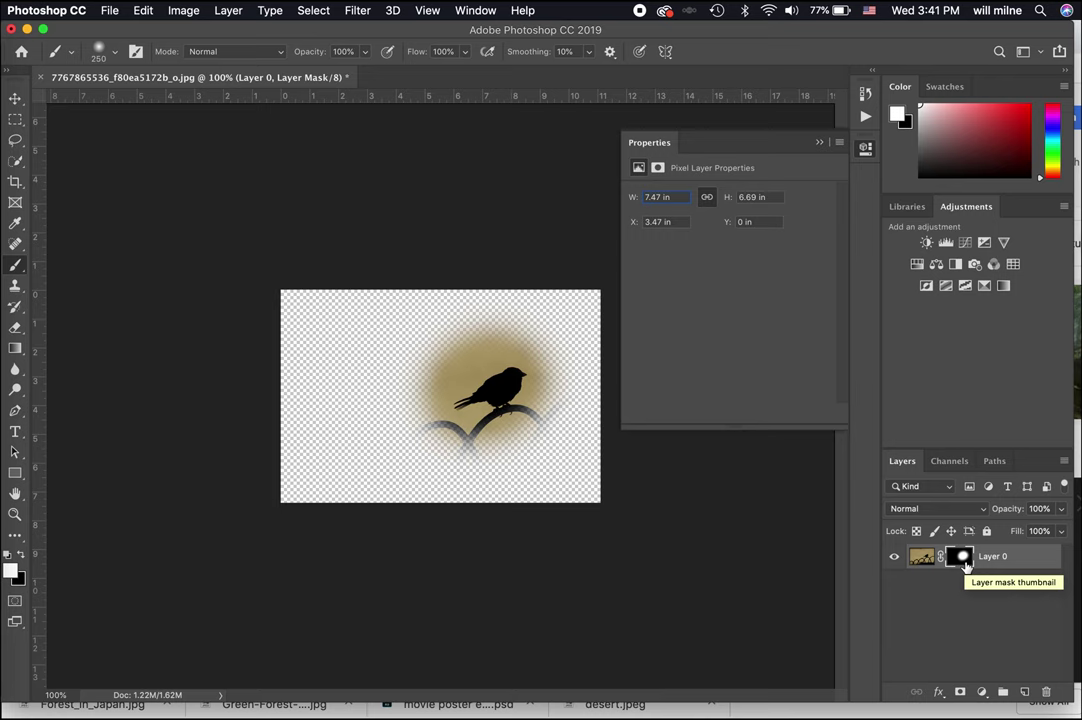
Step: Delete the painted layer mask and add a fresh white layer mask to Layer 0
right_click(964, 564)
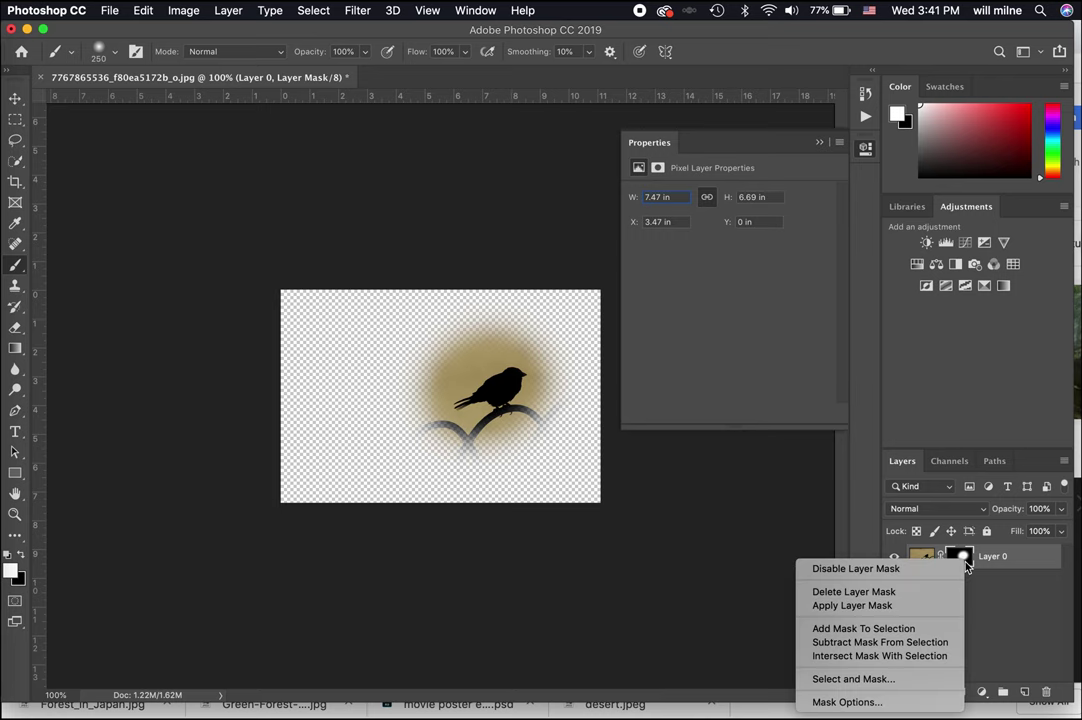
left_click(905, 592)
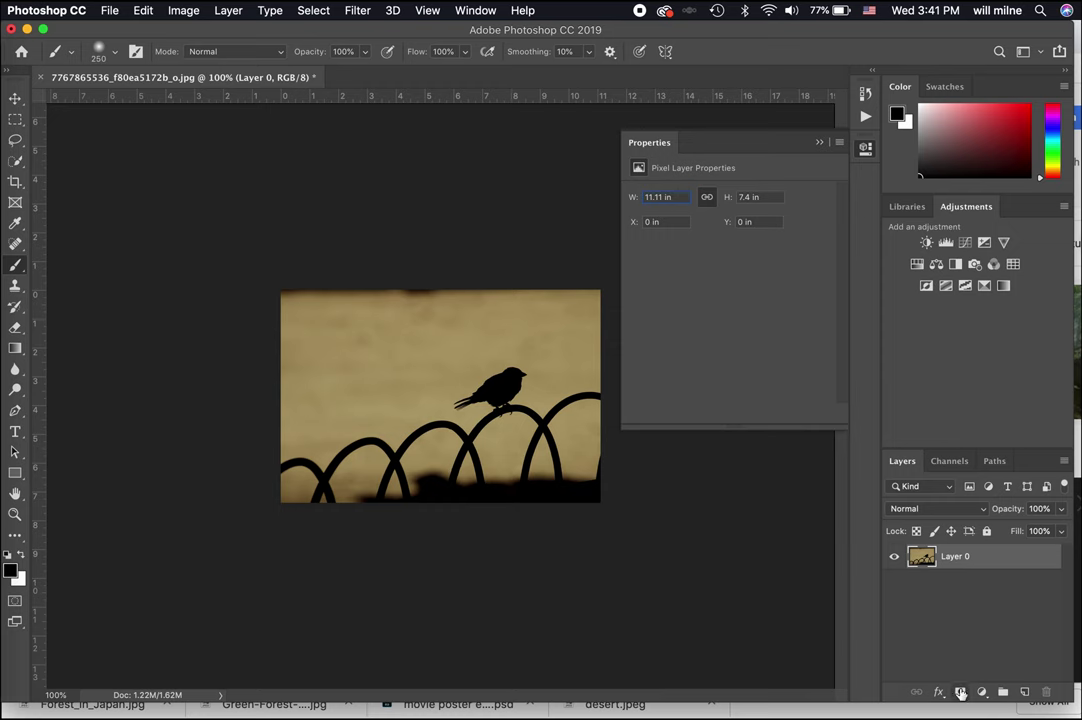
left_click(960, 692)
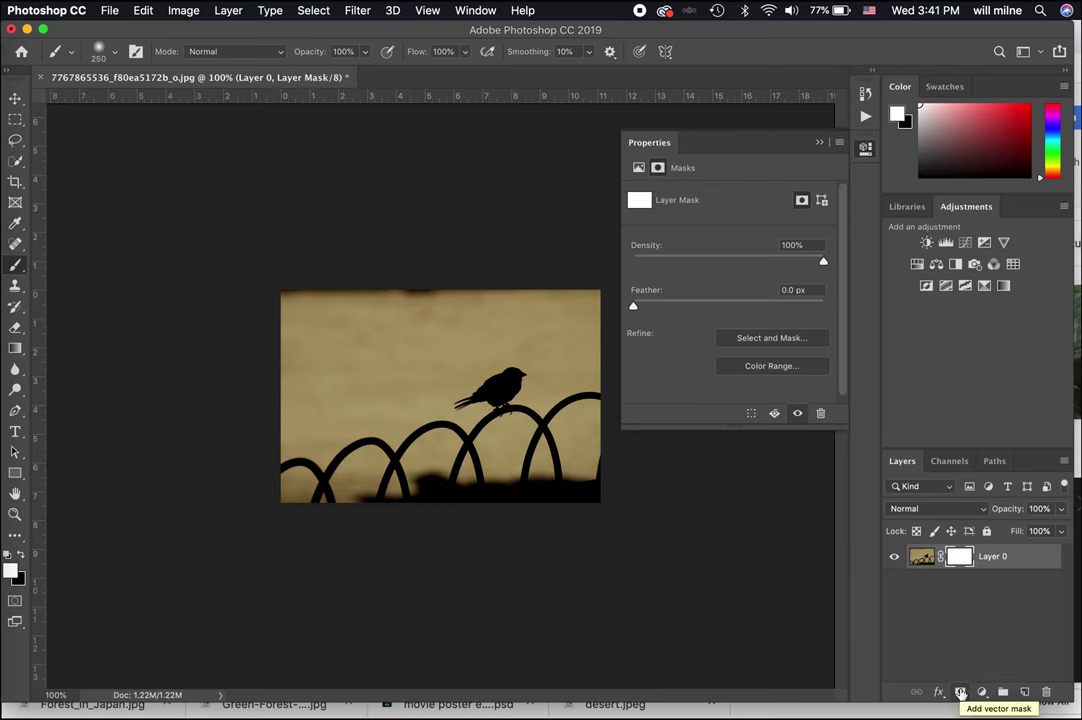
Step: Paint black on the layer mask with the 250 px soft brush to hide most of the photo surrounding the bird
key("x")
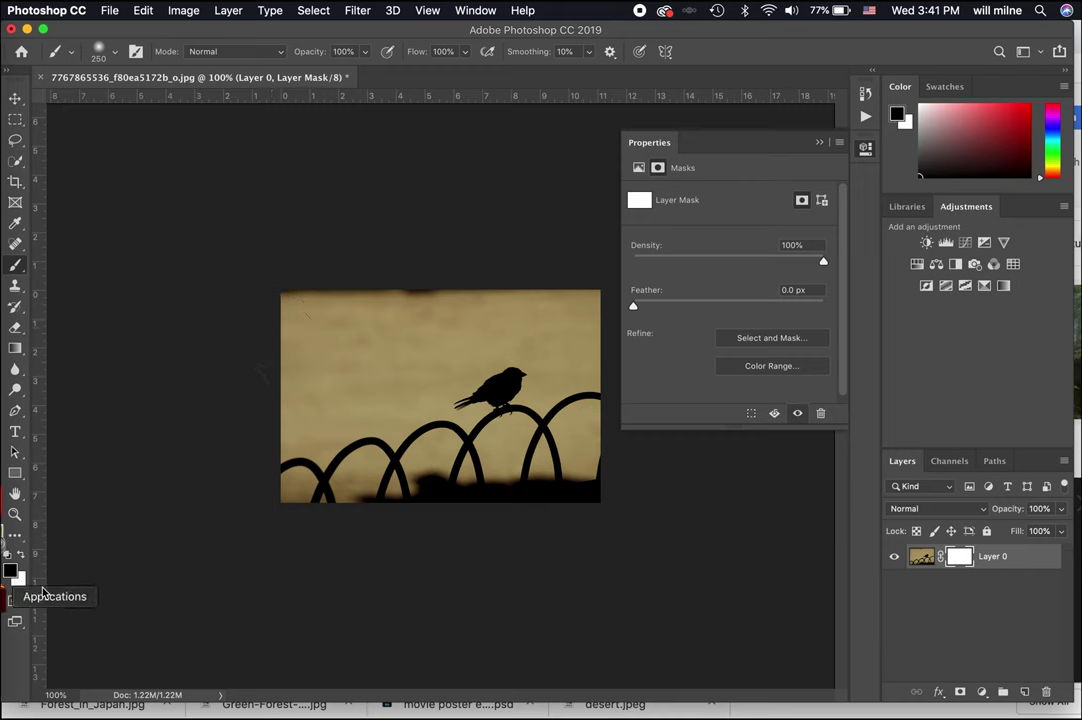
key("x")
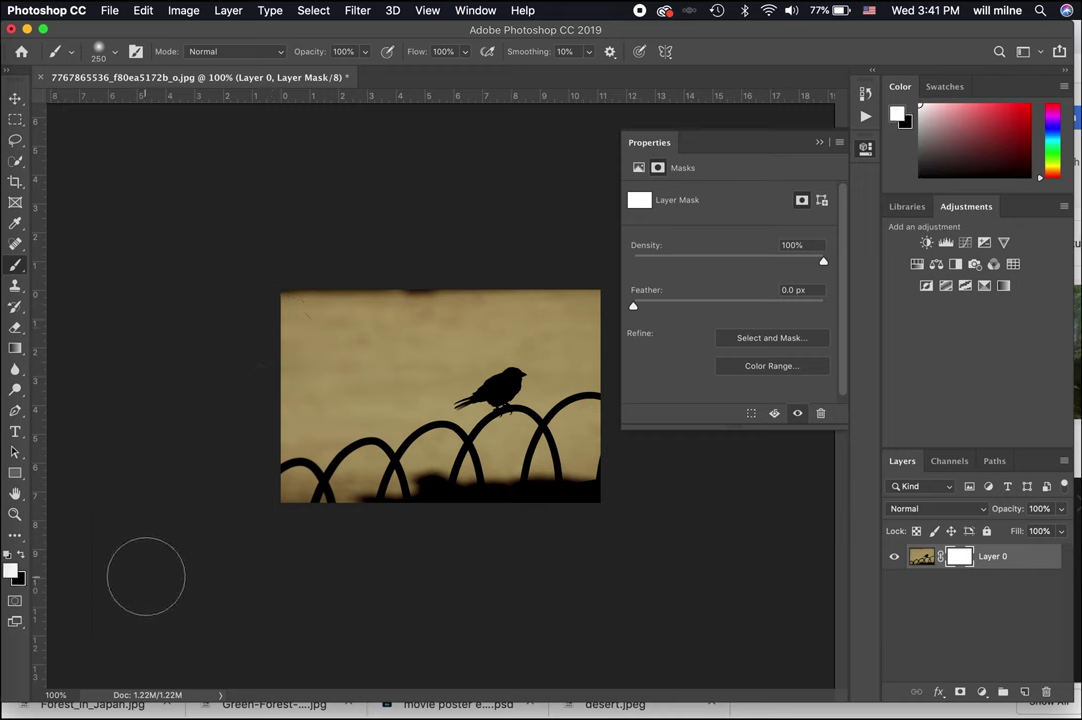
key("x")
key("x")
key("x")
mouse_move(336, 369)
left_mouse_down()
mouse_move(284, 317)
mouse_move(323, 434)
mouse_move(369, 485)
mouse_move(492, 510)
mouse_move(405, 500)
mouse_move(632, 480)
mouse_move(546, 490)
mouse_move(605, 310)
mouse_move(516, 302)
mouse_move(393, 377)
mouse_move(365, 313)
left_mouse_up()
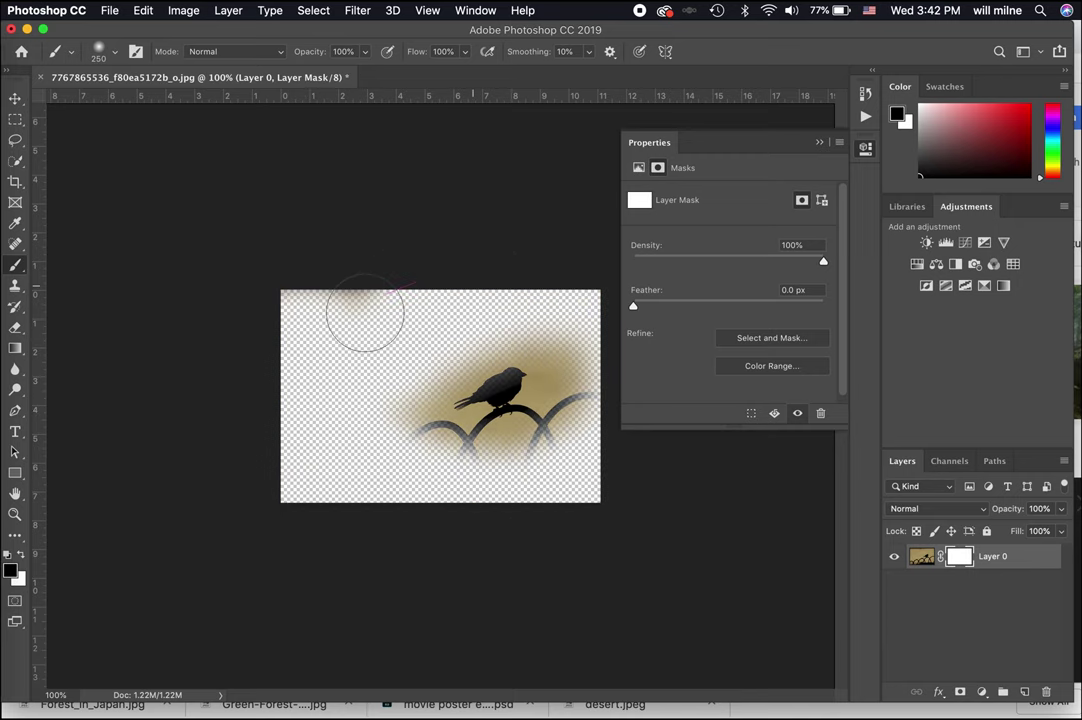
Step: Restore the faded parts of the bird's body by painting white on the mask with a 70 px brush
key("super+plus")
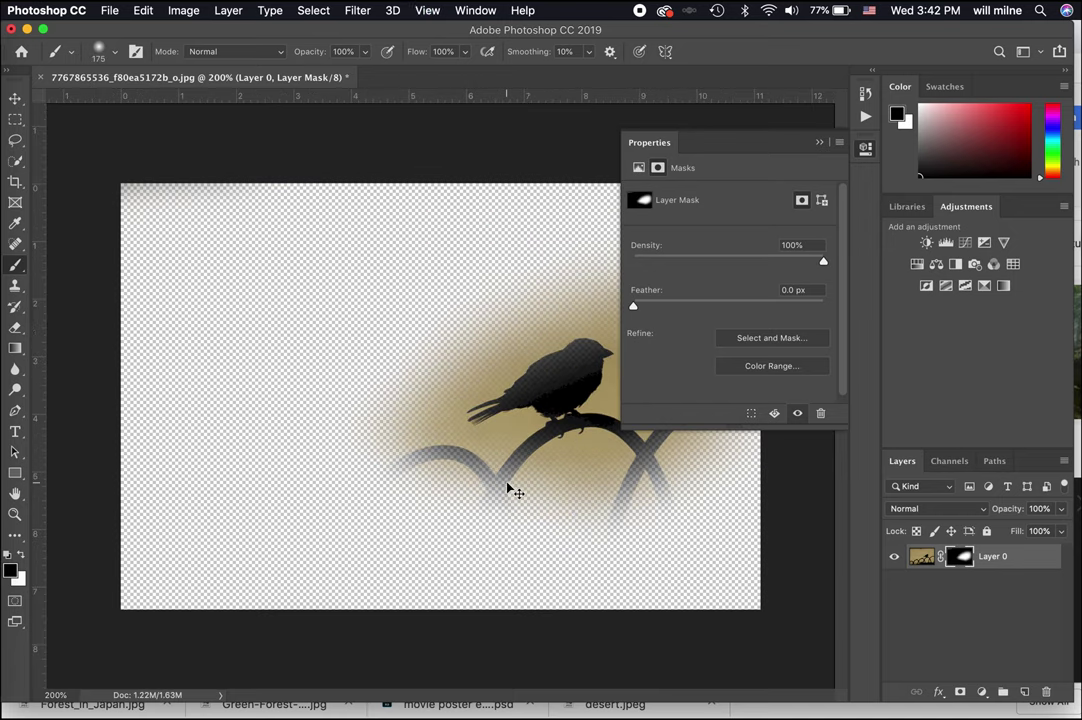
key("super+plus")
key("super+plus")
key("super+plus")
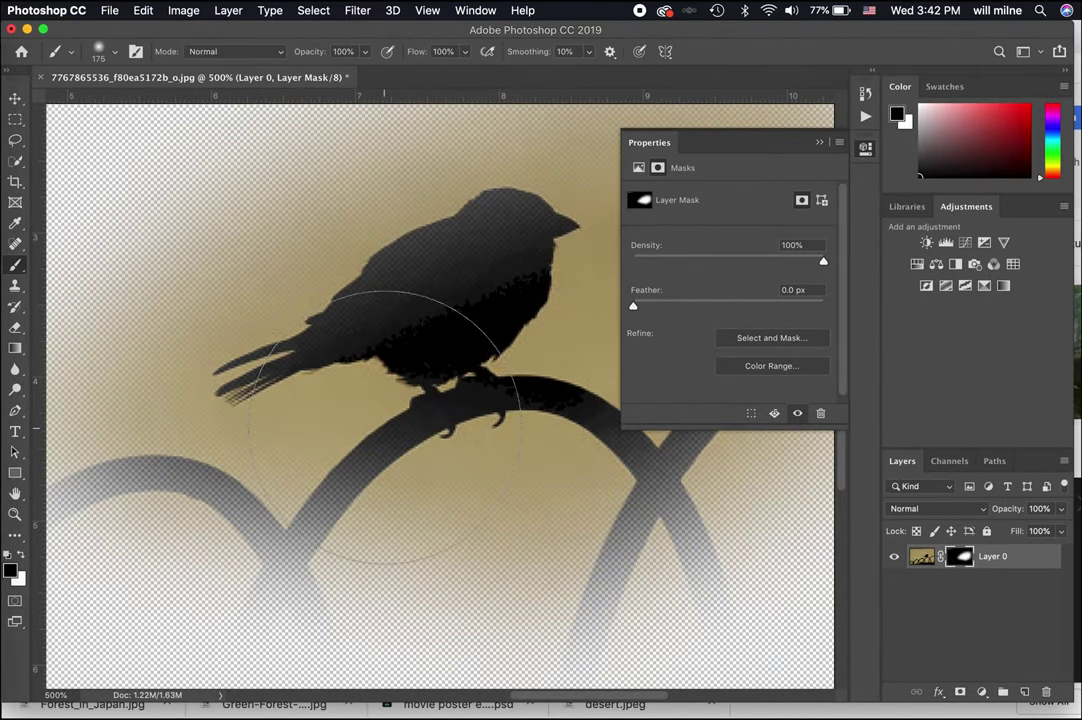
key("x")
key("bracketleft")
key("bracketleft")
key("bracketleft")
key("bracketleft")
key("bracketleft")
key("bracketleft")
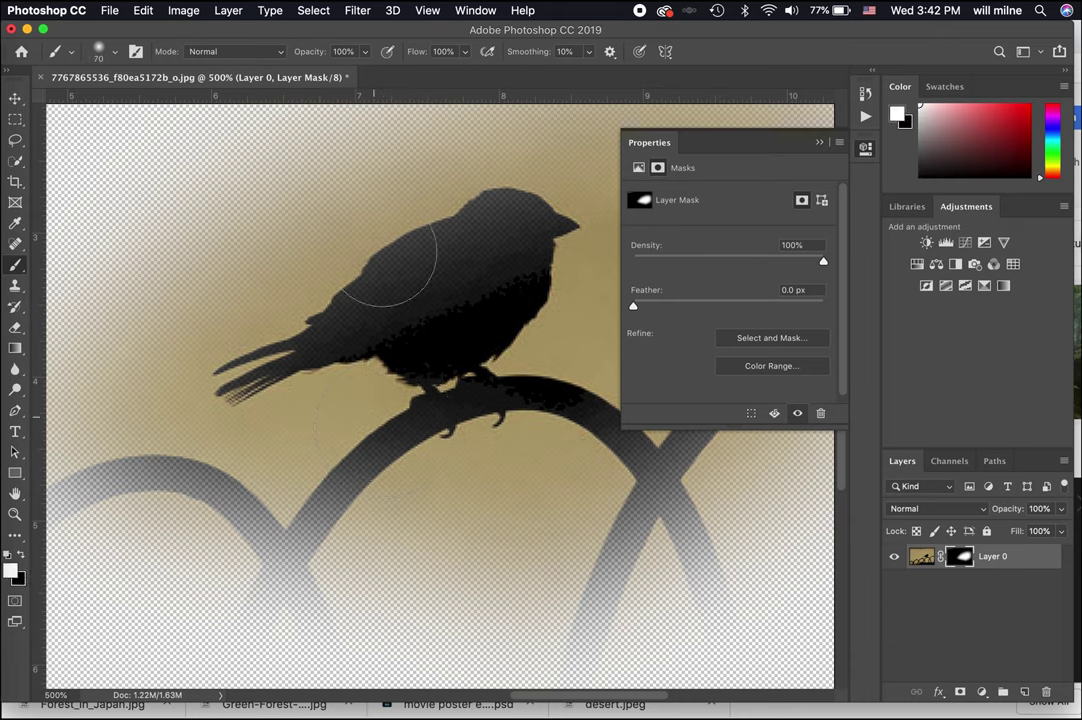
mouse_move(464, 243)
left_mouse_down()
mouse_move(522, 232)
mouse_move(532, 265)
mouse_move(454, 260)
mouse_move(492, 215)
mouse_move(358, 325)
mouse_move(227, 362)
mouse_move(417, 323)
mouse_move(267, 350)
mouse_move(482, 250)
mouse_move(432, 385)
mouse_move(459, 415)
mouse_move(524, 210)
left_mouse_up()
Step: Collapse the Properties panel and paint black on the mask to hide the fence arches below the bird and the background beyond its beak
key("super+minus")
mouse_move(495, 375)
left_mouse_down()
mouse_move(505, 550)
mouse_move(470, 470)
mouse_move(560, 520)
mouse_move(561, 593)
mouse_move(180, 410)
mouse_move(121, 514)
mouse_move(169, 447)
mouse_move(207, 526)
mouse_move(320, 430)
mouse_move(440, 395)
mouse_move(565, 440)
left_mouse_up()
key("x")
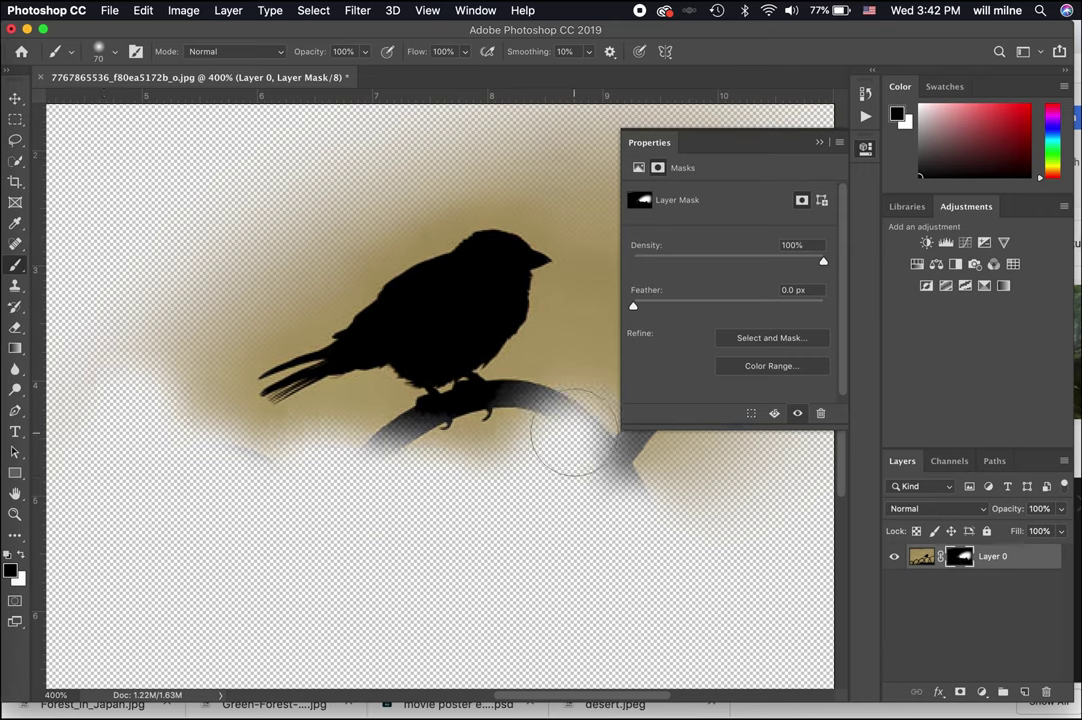
left_click(819, 142)
mouse_move(660, 300)
left_mouse_down()
mouse_move(720, 370)
mouse_move(650, 190)
mouse_move(715, 305)
left_mouse_up()
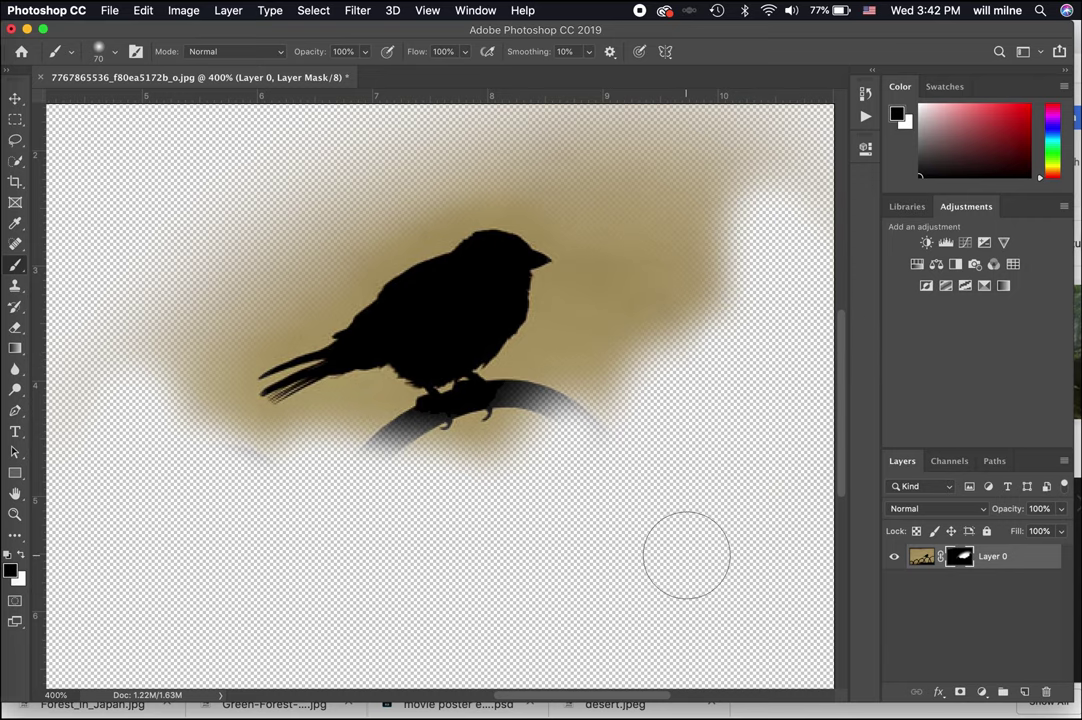
Step: Paint black on the mask to hide the remaining background above the bird and behind its tail
scroll(687, 555, "right", 3)
scroll(580, 283, "up", 5)
mouse_move(444, 151)
left_mouse_down()
mouse_move(520, 260)
mouse_move(463, 217)
mouse_move(454, 232)
mouse_move(461, 290)
mouse_move(437, 437)
mouse_move(467, 244)
mouse_move(181, 244)
left_mouse_up()
scroll(181, 244, "left", 5)
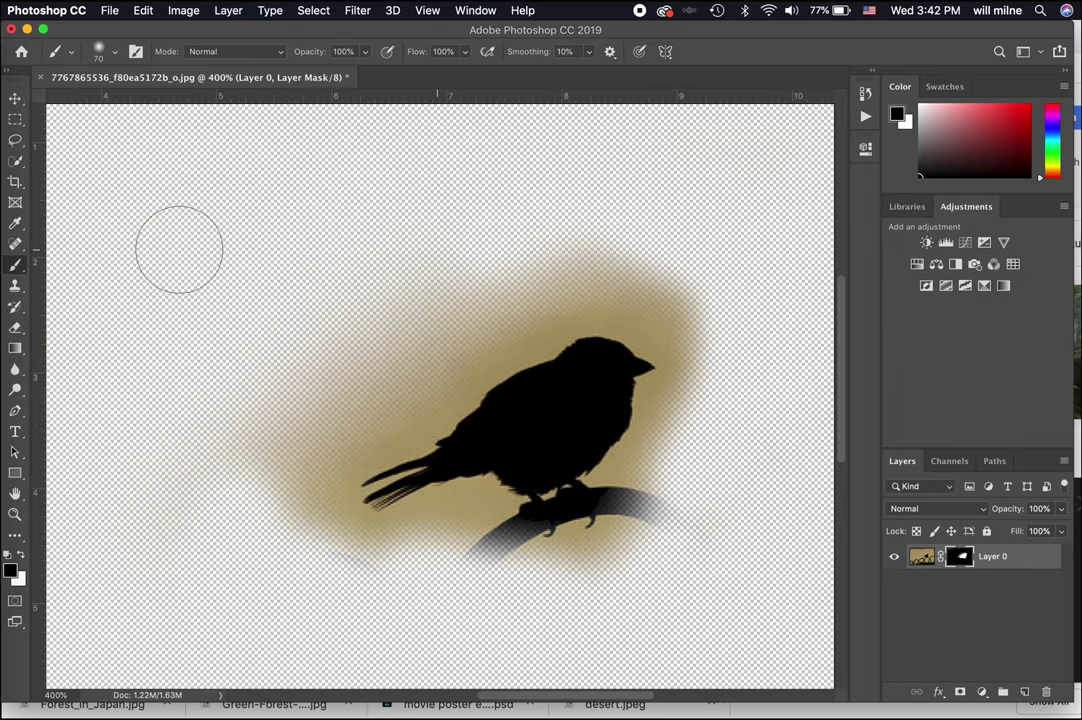
mouse_move(503, 195)
left_mouse_down()
mouse_move(479, 240)
mouse_move(249, 407)
mouse_move(207, 467)
mouse_move(271, 568)
mouse_move(254, 409)
mouse_move(337, 557)
mouse_move(277, 438)
mouse_move(306, 412)
mouse_move(307, 457)
mouse_move(281, 407)
mouse_move(308, 492)
left_mouse_up()
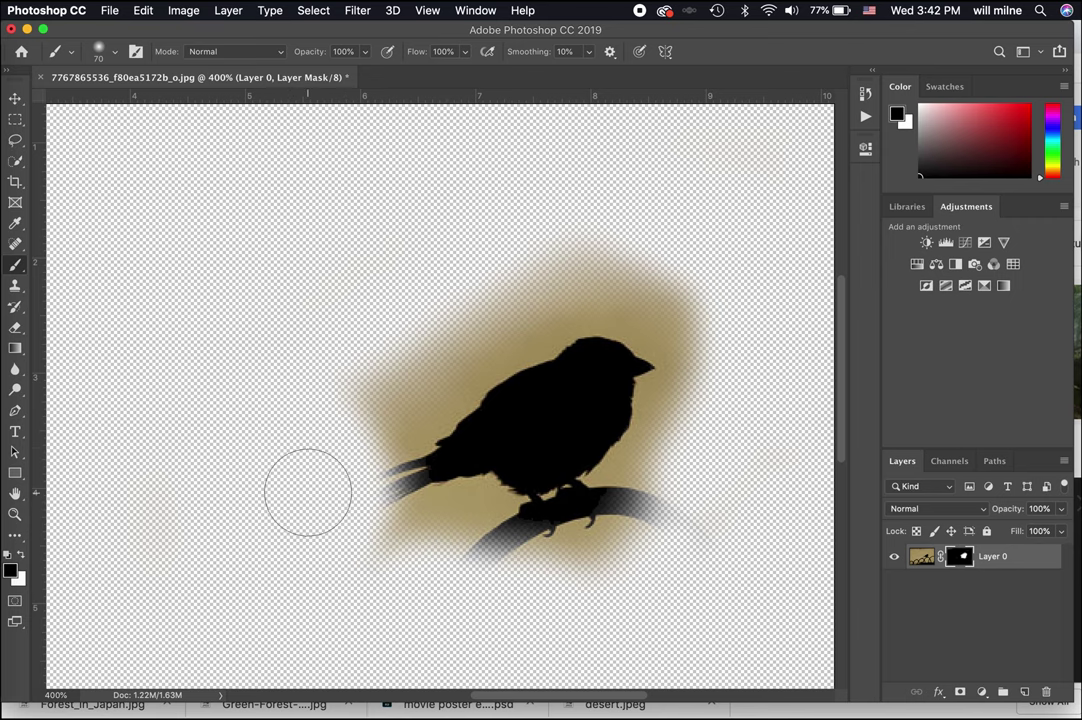
Step: Bring back the bird's tail feathers by painting white on the mask with a 20 px brush
key("x")
key("bracketleft")
key("bracketleft")
key("bracketleft")
key("bracketleft")
key("bracketleft")
key("bracketleft")
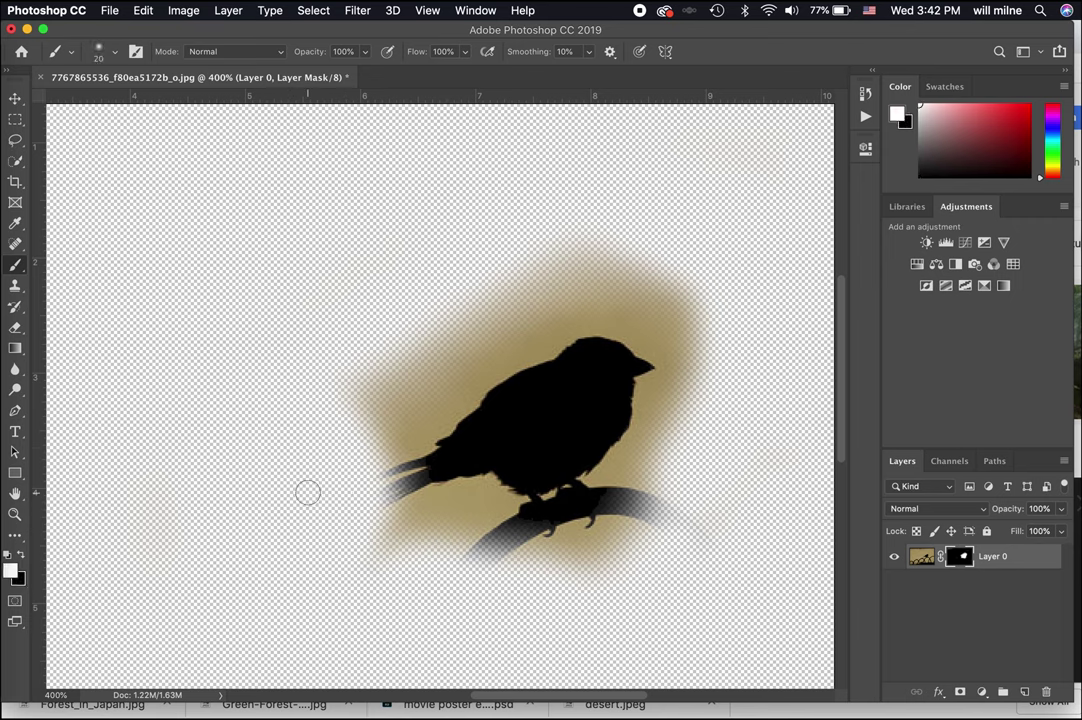
mouse_move(418, 473)
left_mouse_down()
mouse_move(350, 500)
mouse_move(413, 483)
mouse_move(355, 498)
mouse_move(405, 480)
mouse_move(360, 495)
mouse_move(432, 454)
left_mouse_up()
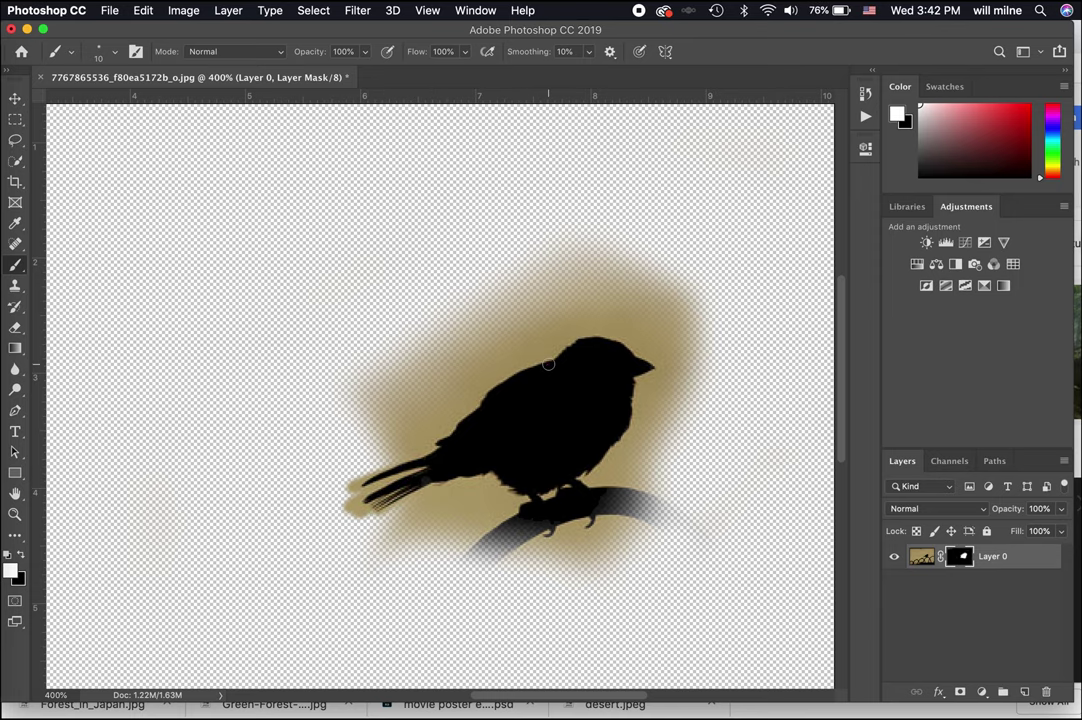
Step: Set the brush to 2 px size and 82% hardness for detailed masking along the bird's back
key("super+equal")
key("super+equal")
key("super+equal")
key("super+equal")
key("super+equal")
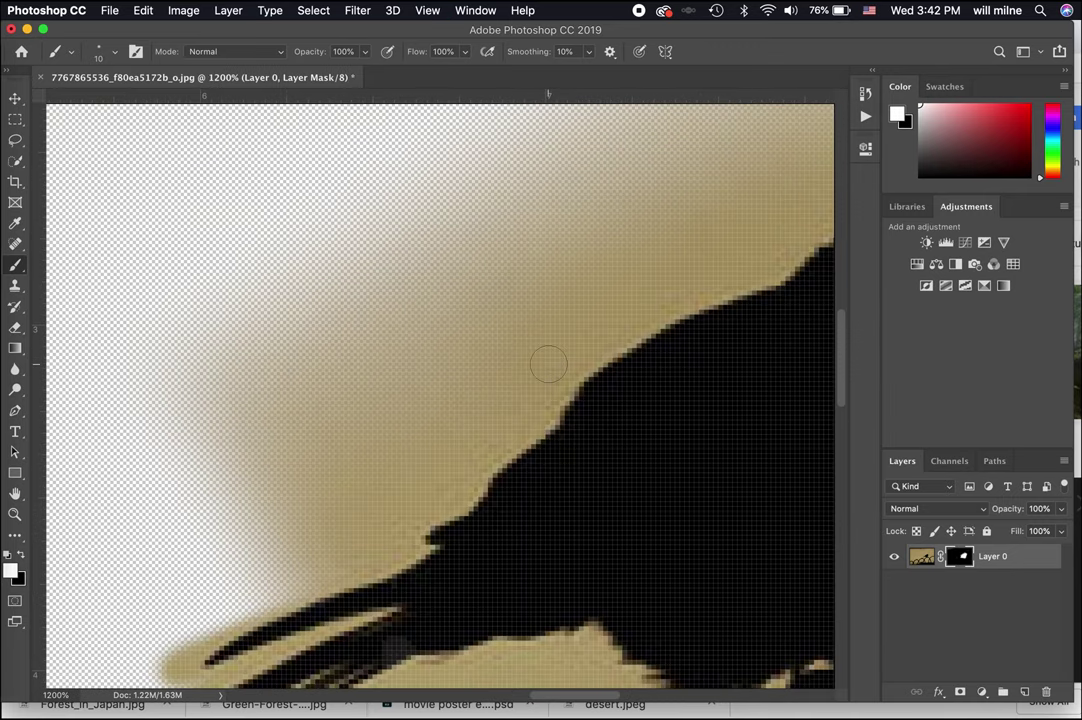
key("super+equal")
key("super+equal")
key("super+equal")
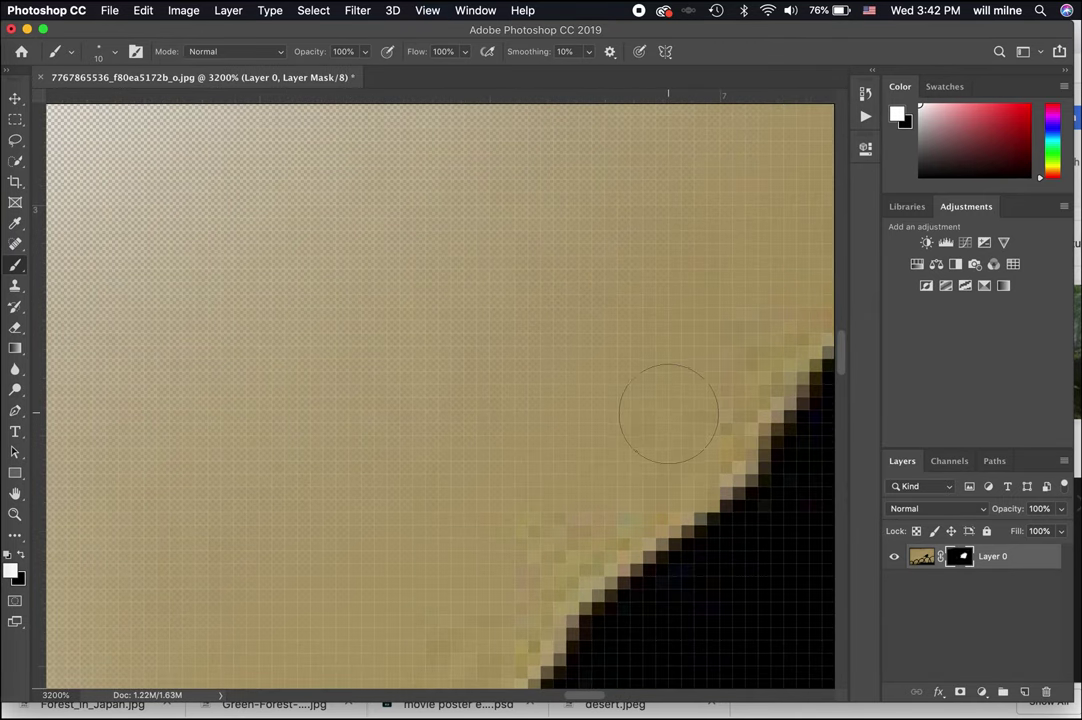
right_click(667, 428)
left_click_drag(757, 500, 833, 500)
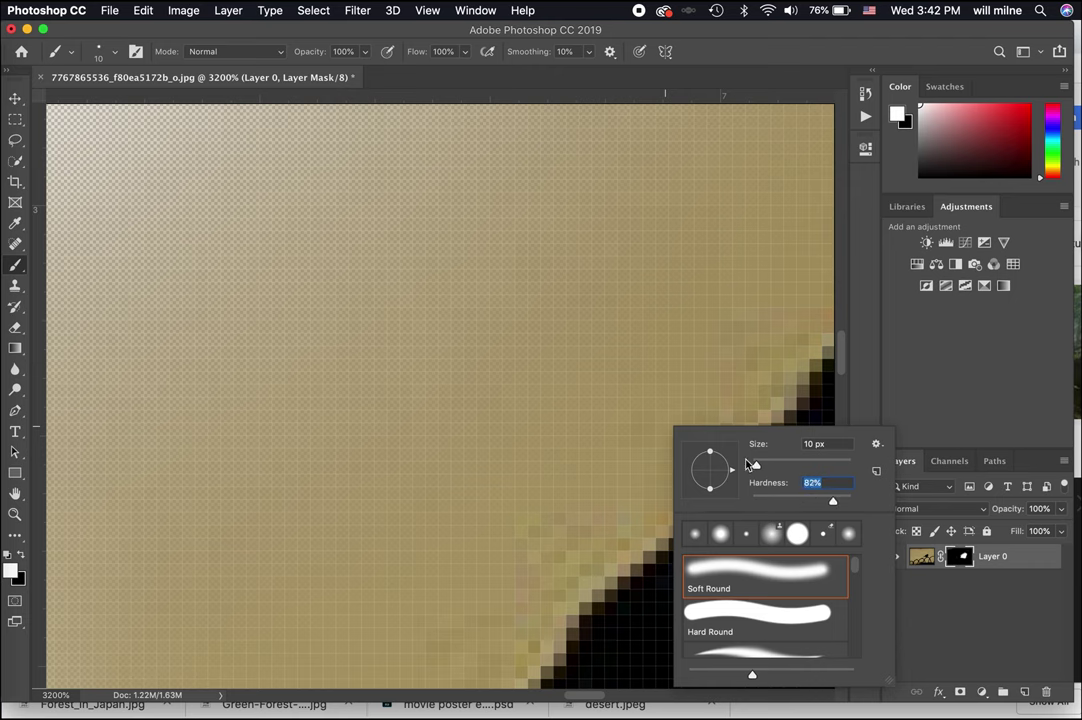
left_click_drag(758, 468, 754, 469)
left_click(733, 348)
Step: Paint black on the mask along the upper edge of the bird's back to remove the adjoining tan background
key("x")
mouse_move(738, 342)
left_mouse_down()
mouse_move(701, 425)
mouse_move(737, 367)
mouse_move(635, 500)
mouse_move(645, 514)
mouse_move(718, 478)
mouse_move(776, 401)
left_mouse_up()
scroll(776, 401, "right", 5)
scroll(776, 401, "up", 2)
mouse_move(650, 380)
left_mouse_down()
mouse_move(700, 372)
mouse_move(622, 484)
mouse_move(645, 405)
mouse_move(628, 382)
left_mouse_up()
scroll(628, 382, "up", 2)
scroll(635, 384, "right", 5)
mouse_move(560, 415)
left_mouse_down()
mouse_move(655, 369)
mouse_move(533, 463)
mouse_move(660, 371)
mouse_move(630, 372)
mouse_move(677, 347)
mouse_move(622, 375)
mouse_move(765, 310)
mouse_move(692, 345)
mouse_move(755, 318)
left_mouse_up()
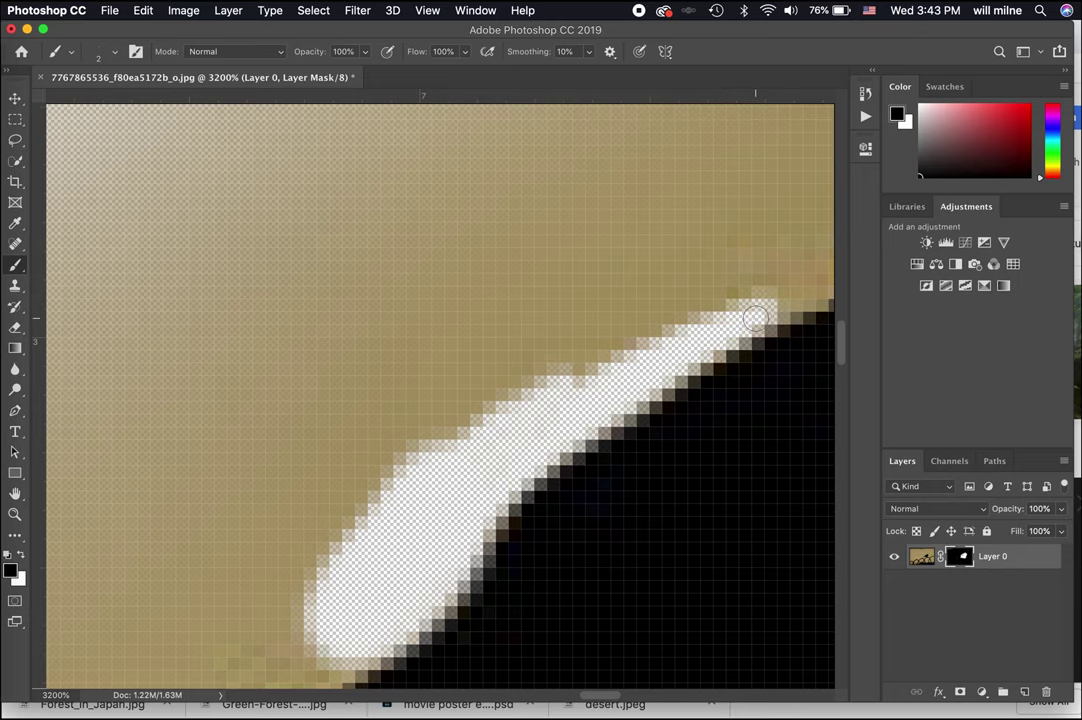
key("super+minus")
key("super+minus")
key("super+minus")
key("super+minus")
key("super+minus")
key("super+minus")
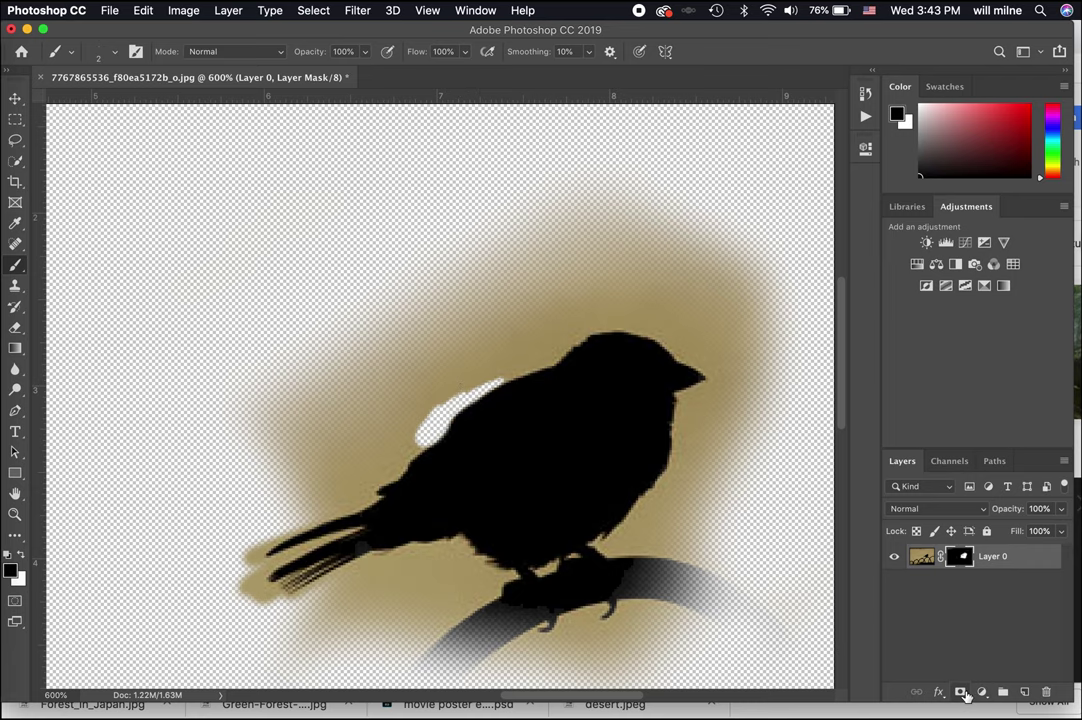
left_click(229, 11)
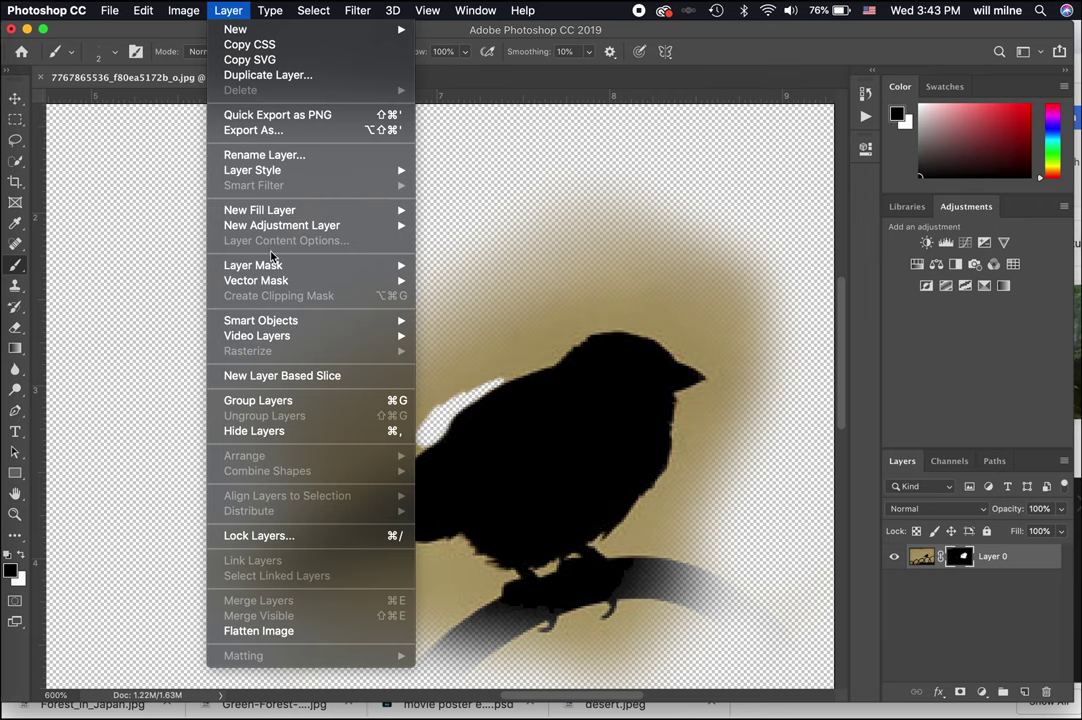
mouse_move(374, 260)
left_click(995, 587)
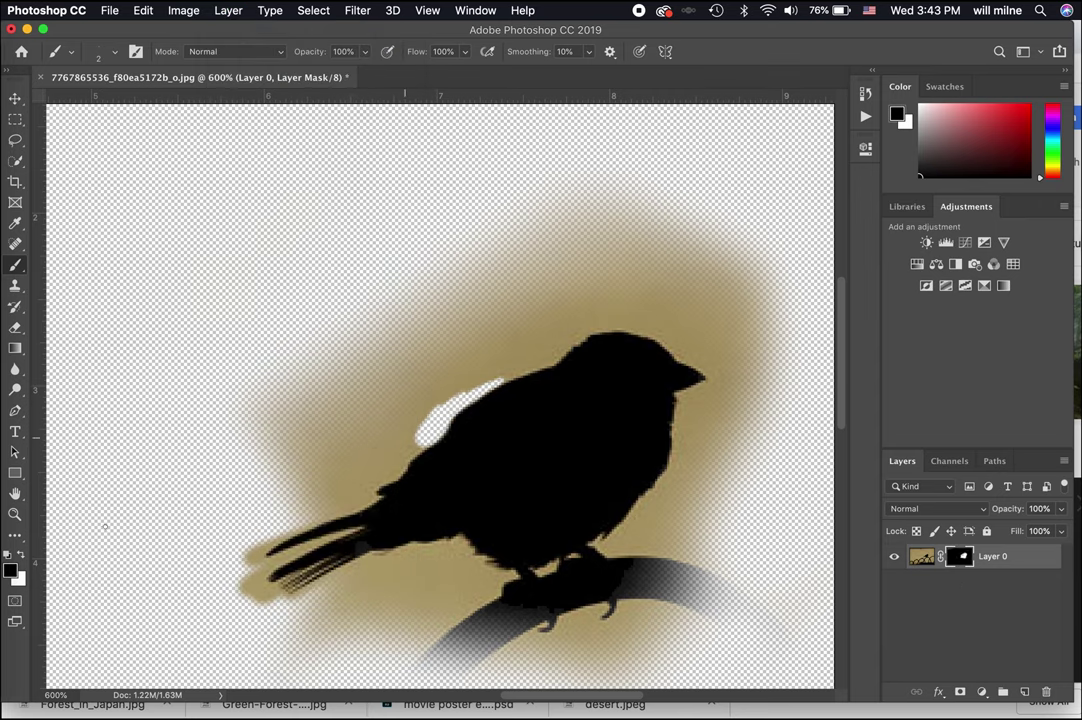
Step: Paint a vertical mid-grey stroke on the mask over the bird's head with a 30 px brush to make it semi-transparent
left_click(11, 570)
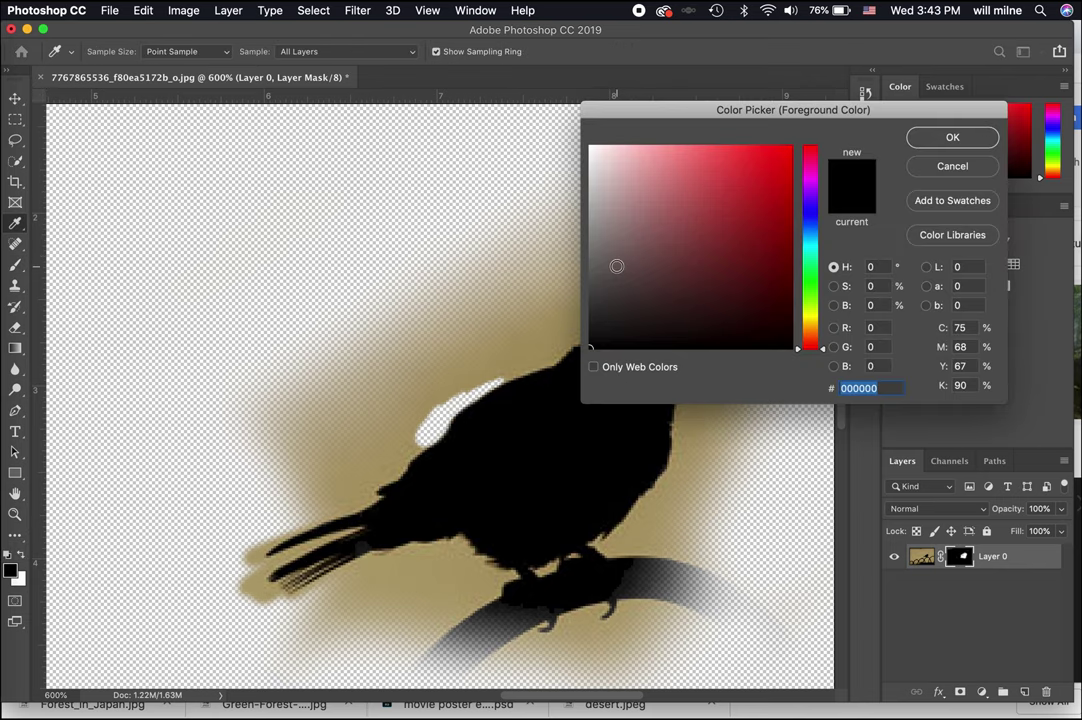
left_click(590, 242)
left_click(951, 139)
key("b")
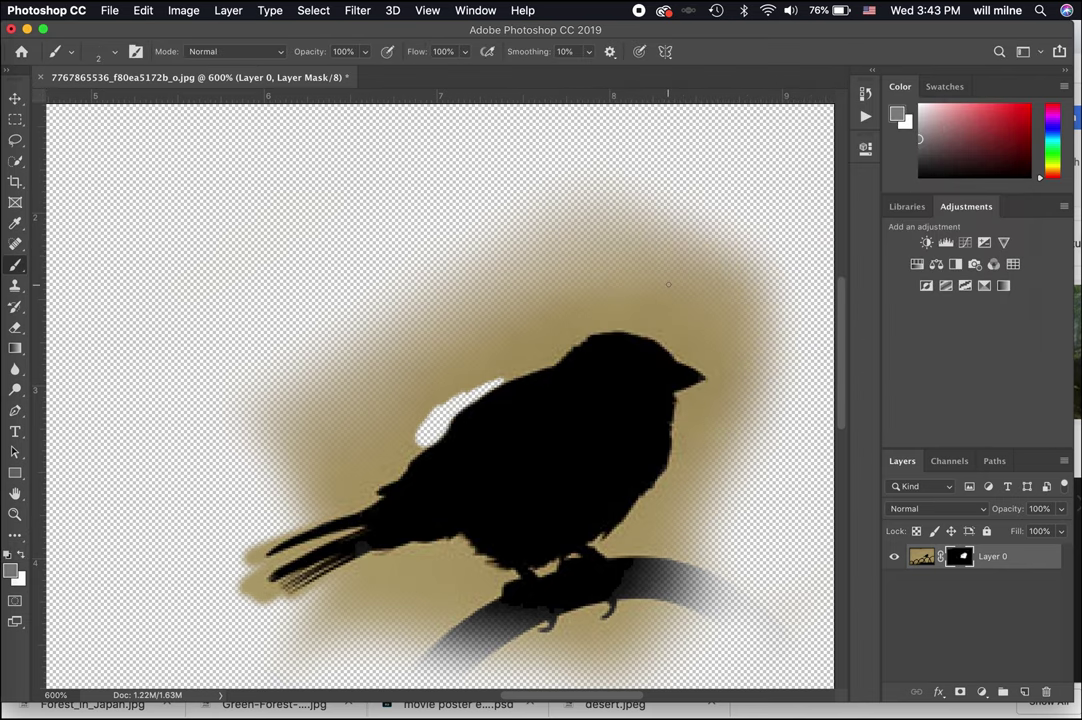
key("bracketright")
key("bracketright")
key("bracketright")
key("bracketright")
left_click_drag(628, 280, 630, 416)
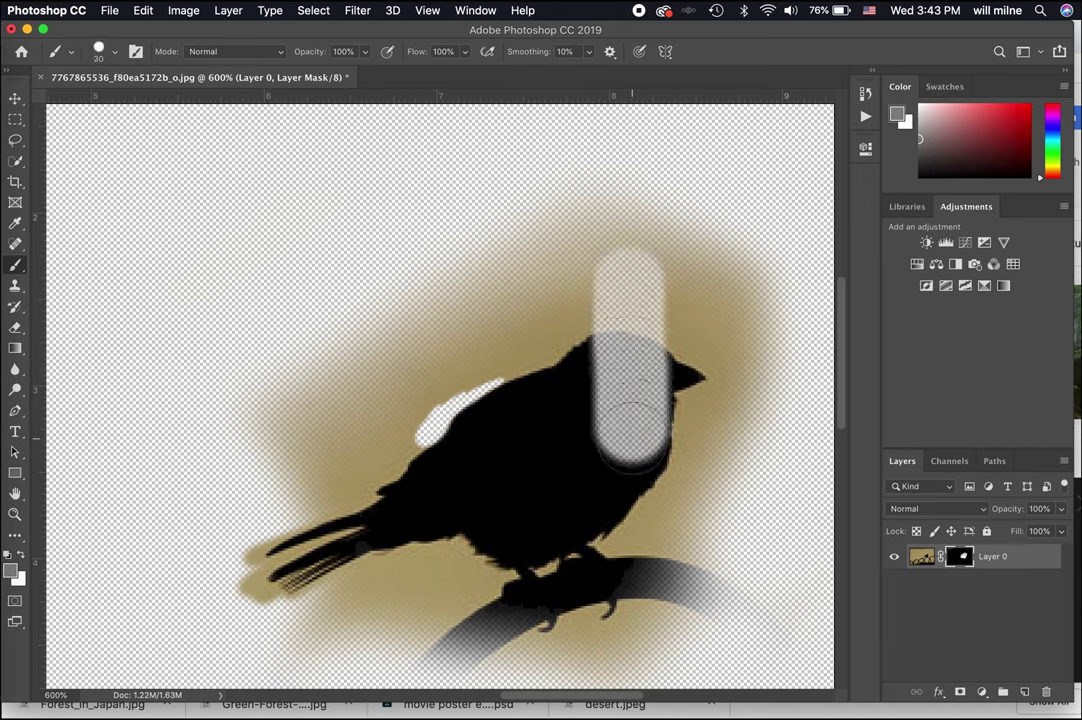
Step: Close the bird photo document
key("super+w")
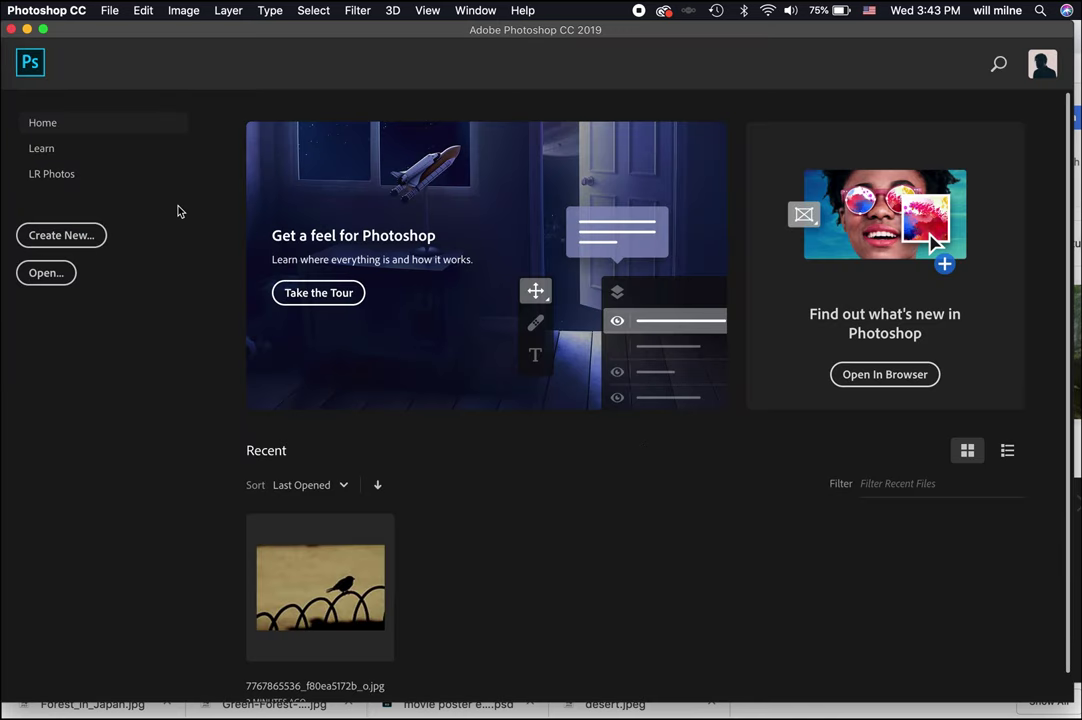
left_click(9, 67)
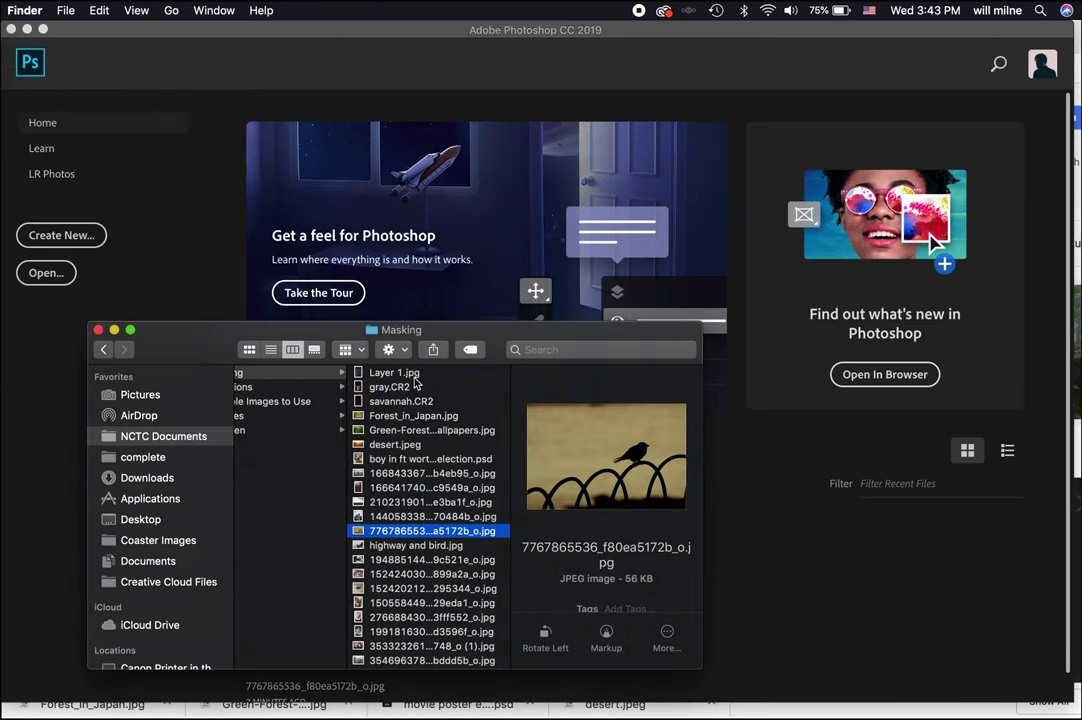
left_click(140, 224)
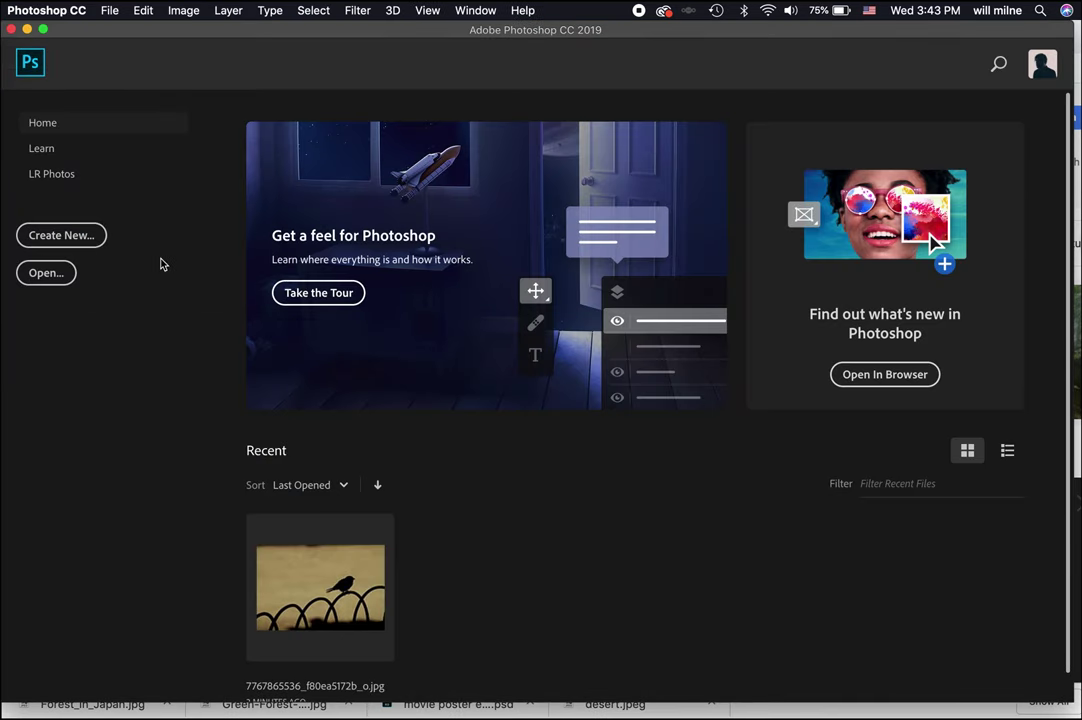
Step: Create a new document 11 pixels wide and 17 pixels high at 300 pixels/inch with a white background
left_click(62, 236)
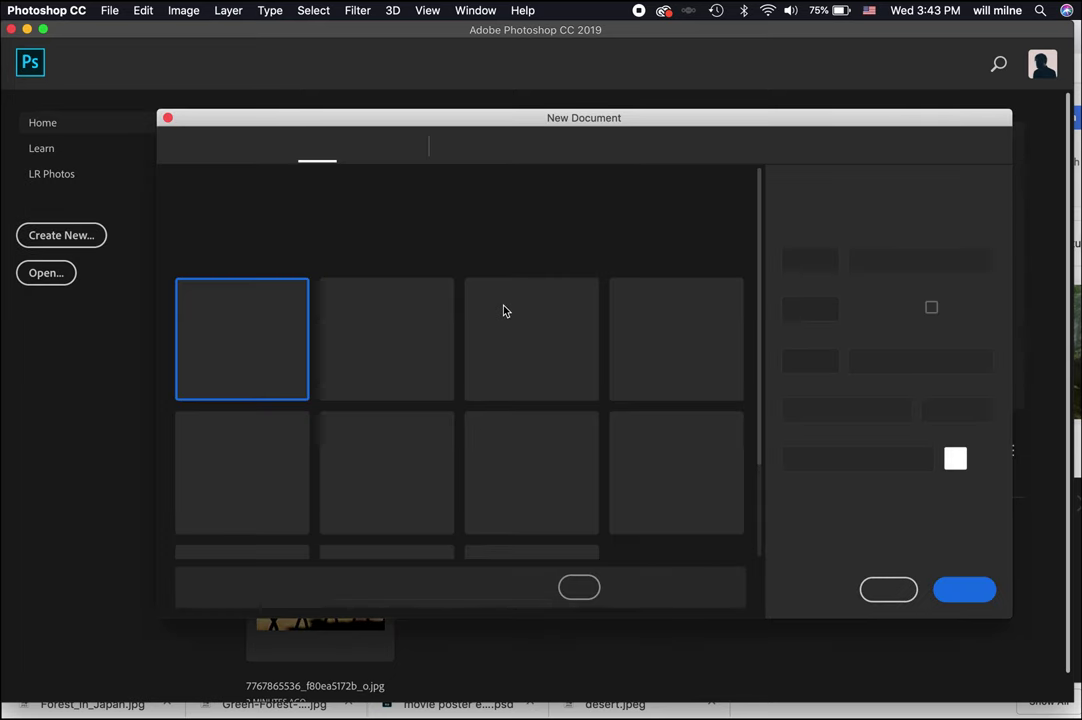
left_click(890, 258)
left_click(887, 255)
left_click(834, 264)
type("11")
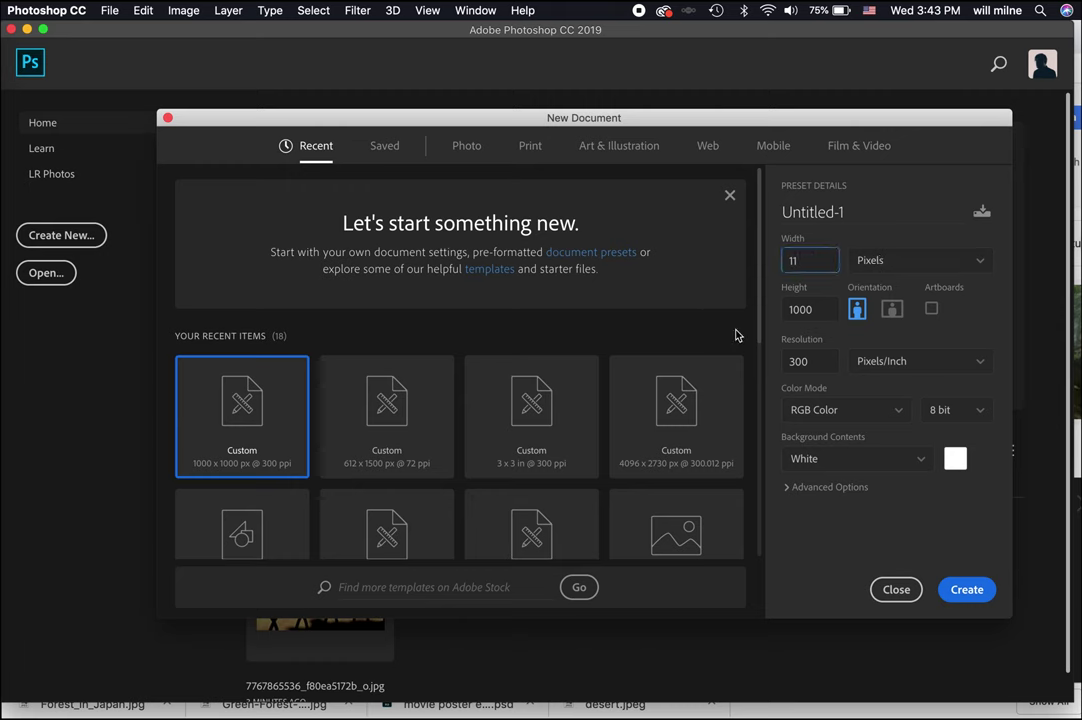
left_click(818, 309)
type("17")
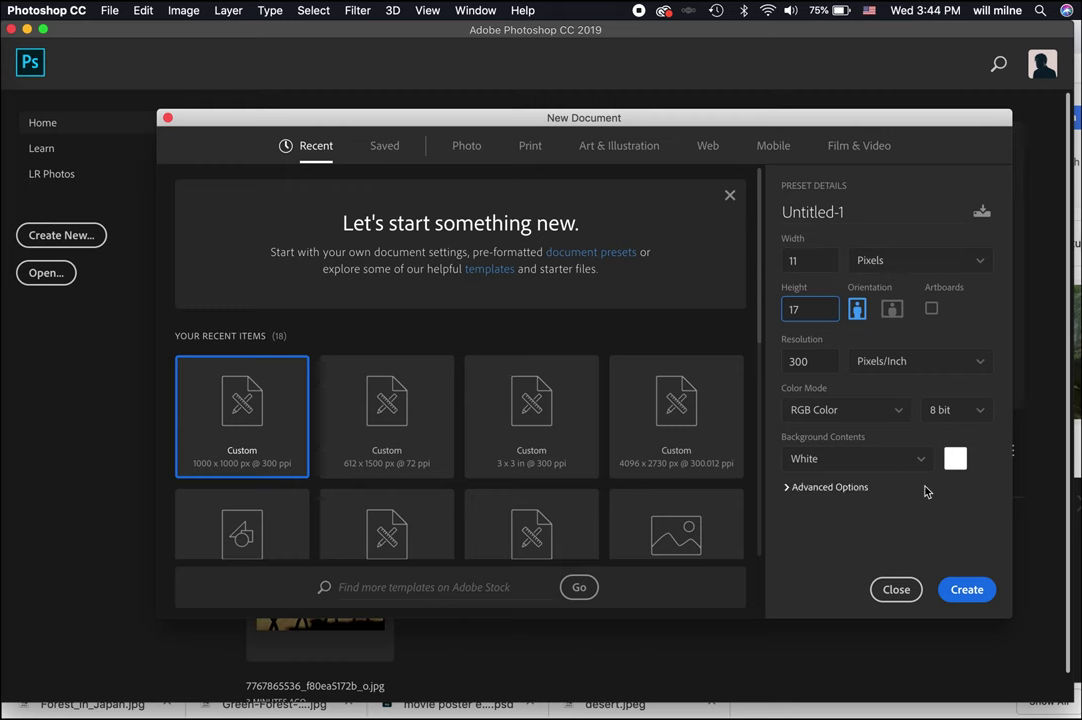
left_click(967, 590)
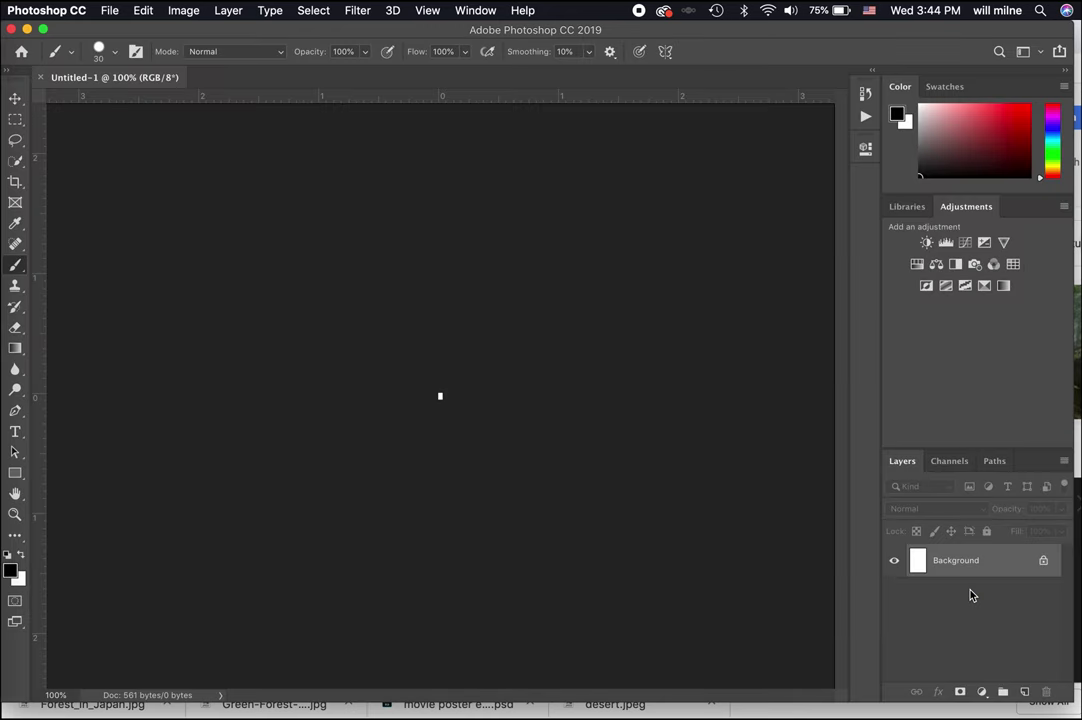
Step: Cover the tiny canvas with black using one 30 px brush dab and close the document without saving
key("super+equal")
key("super+equal")
key("super+equal")
key("super+equal")
key("super+equal")
key("super+equal")
key("super+equal")
key("super+equal")
key("super+equal")
key("super+equal")
key("super+equal")
key("super+equal")
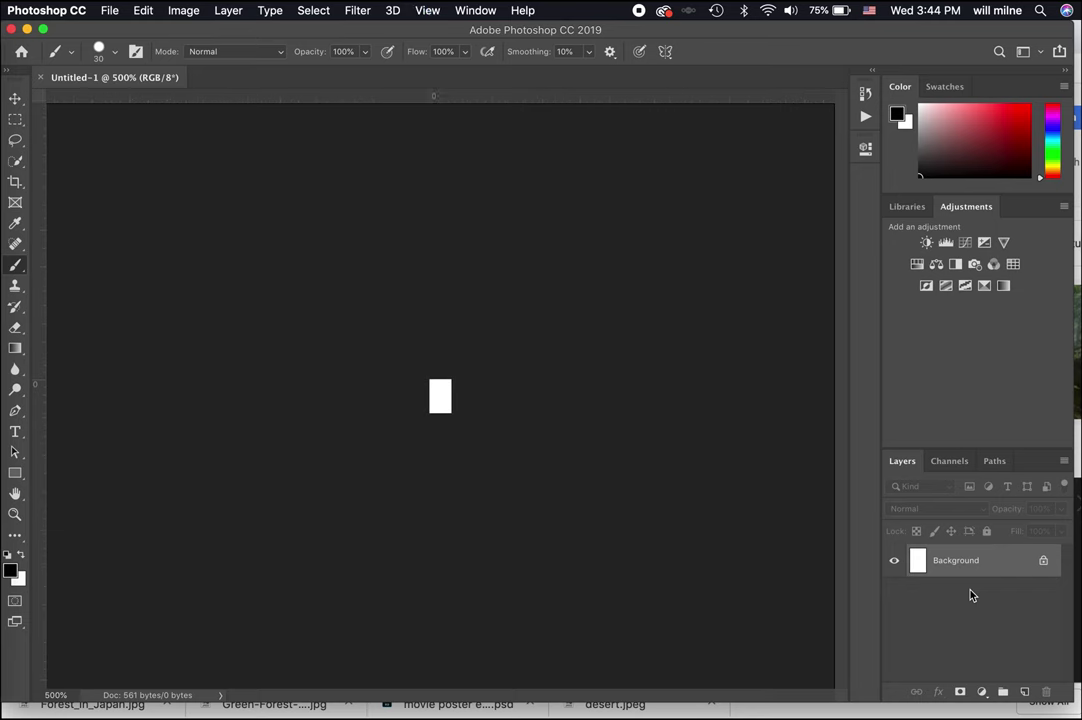
key("super+equal")
key("super+minus")
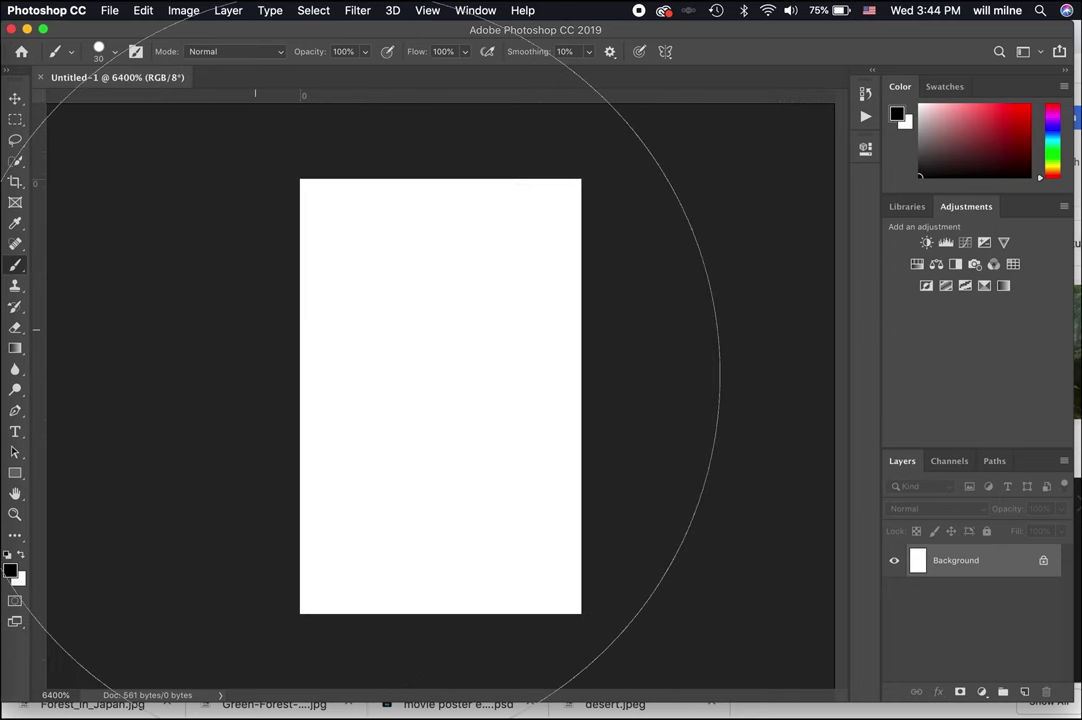
left_click(380, 372)
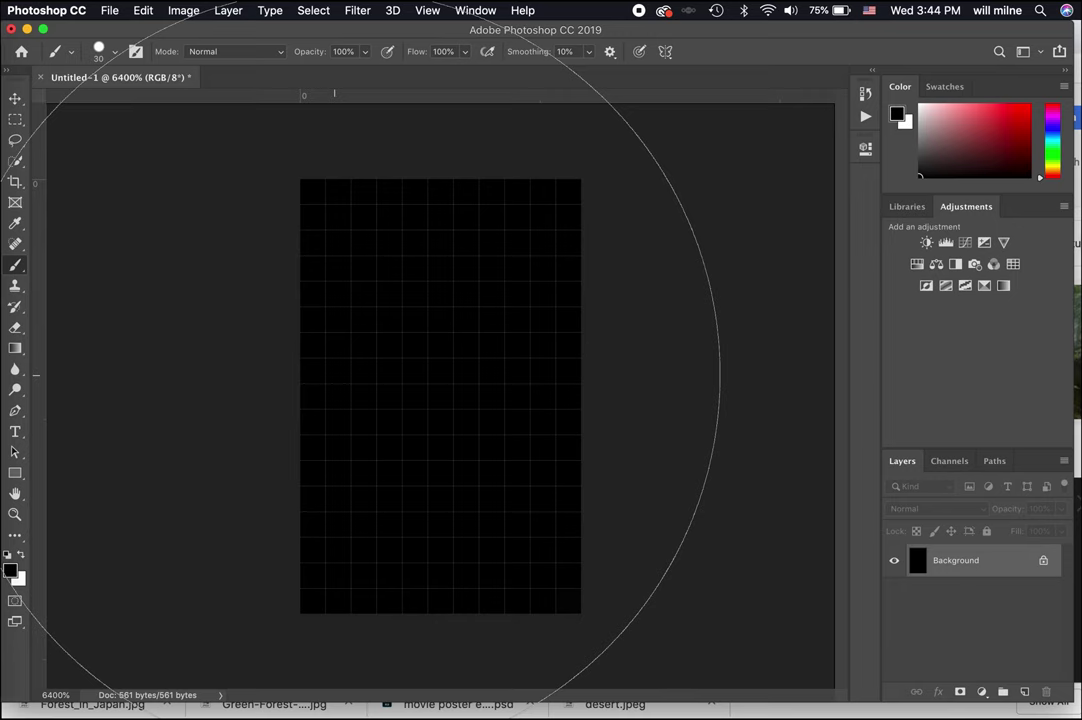
key("super+w")
key("super+d")
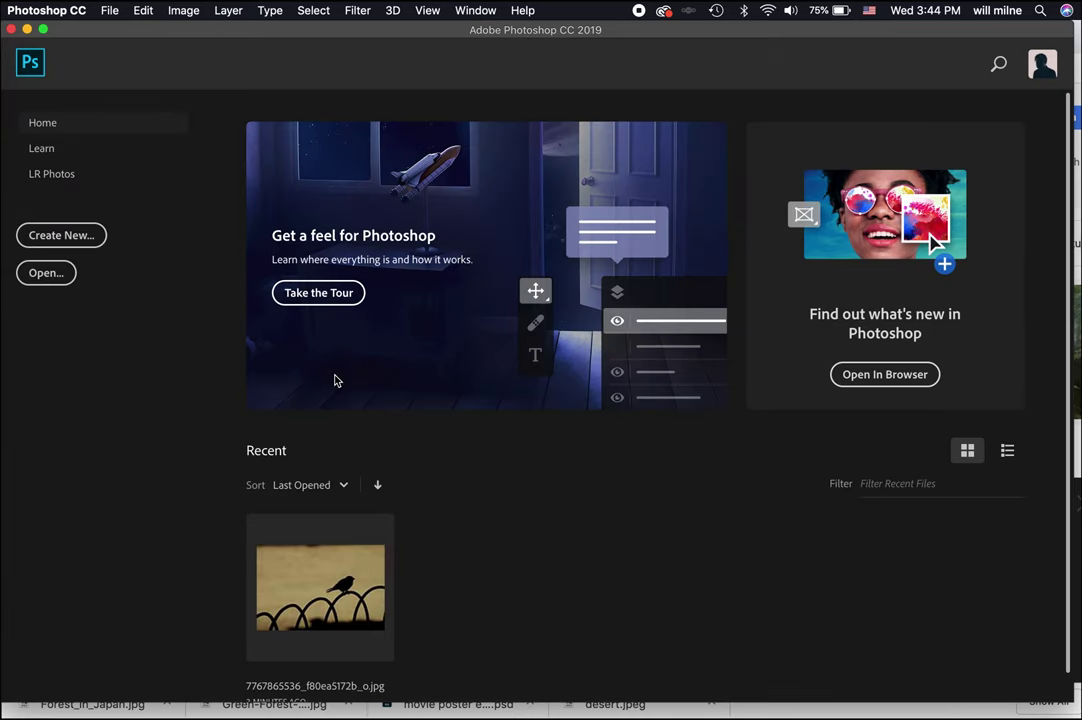
Step: Create a new document 11 inches wide and 17 inches high at 300 pixels/inch with a white background
left_click(70, 240)
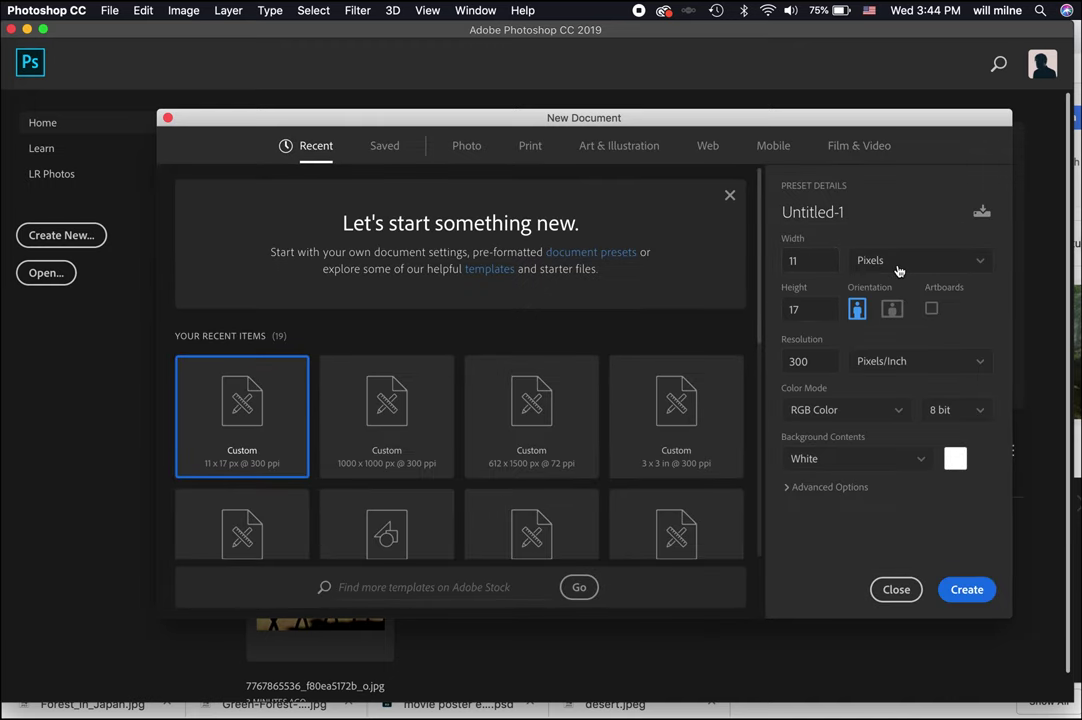
left_click(898, 266)
left_click(906, 315)
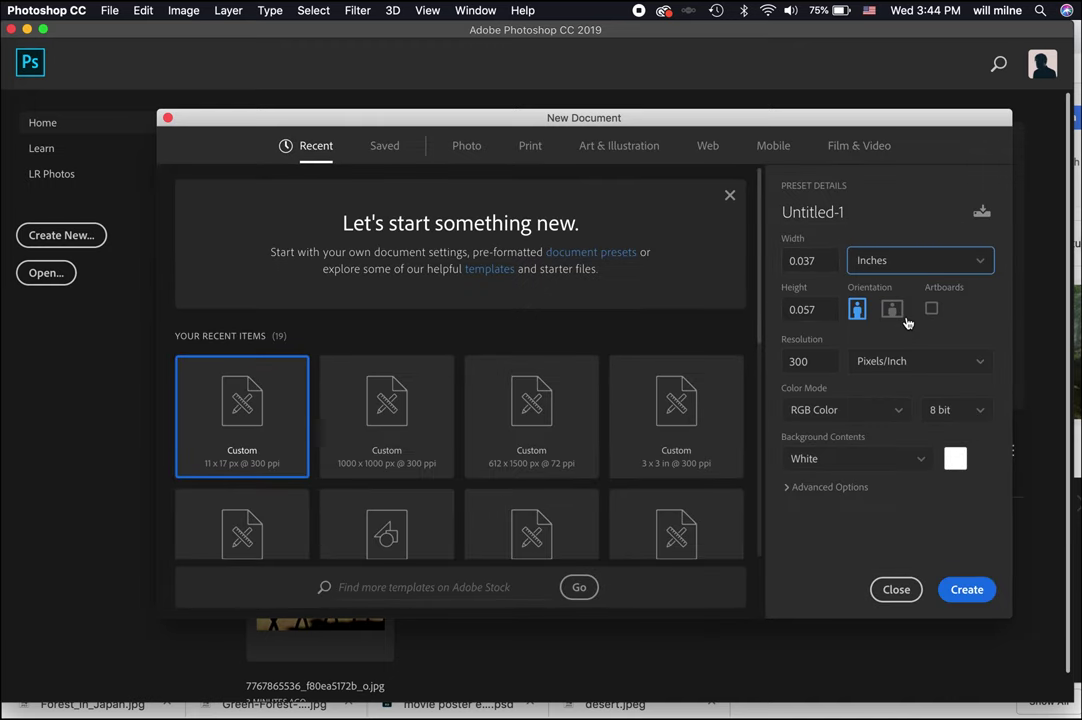
left_click(825, 260)
type("11")
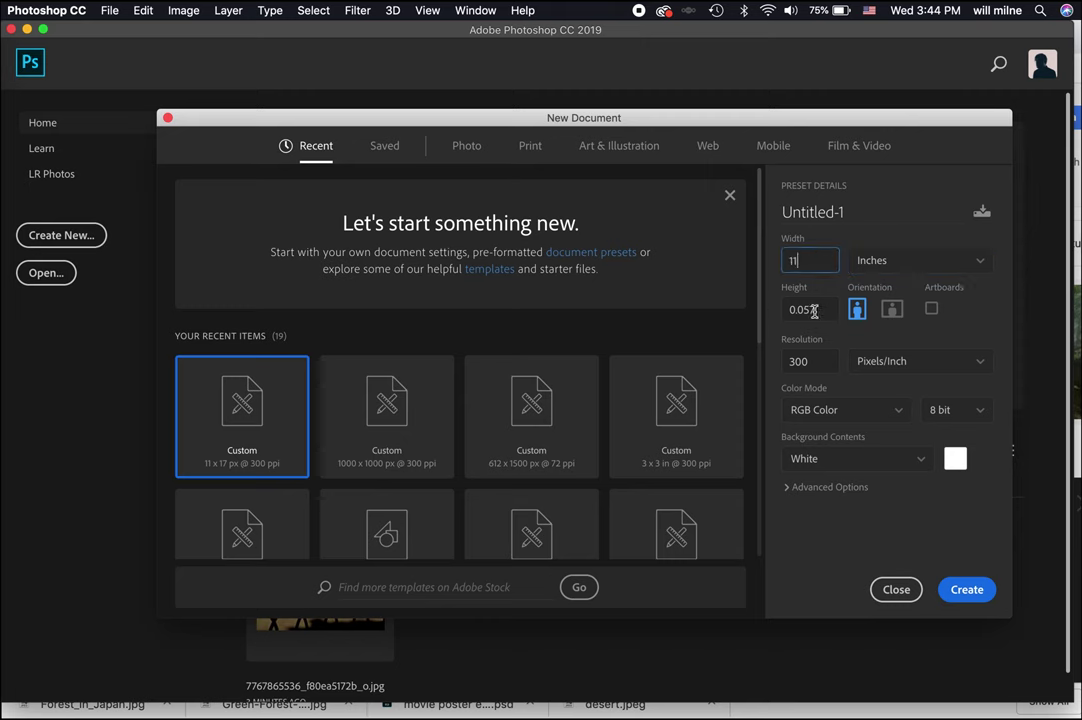
key("Tab")
type("17")
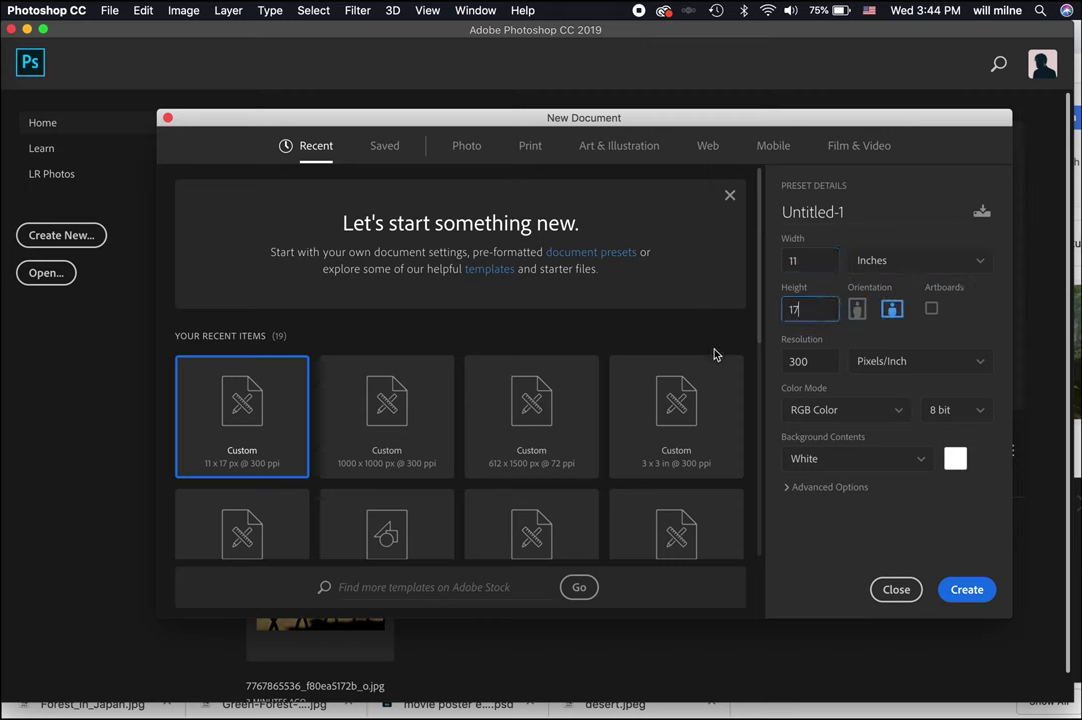
key("Tab")
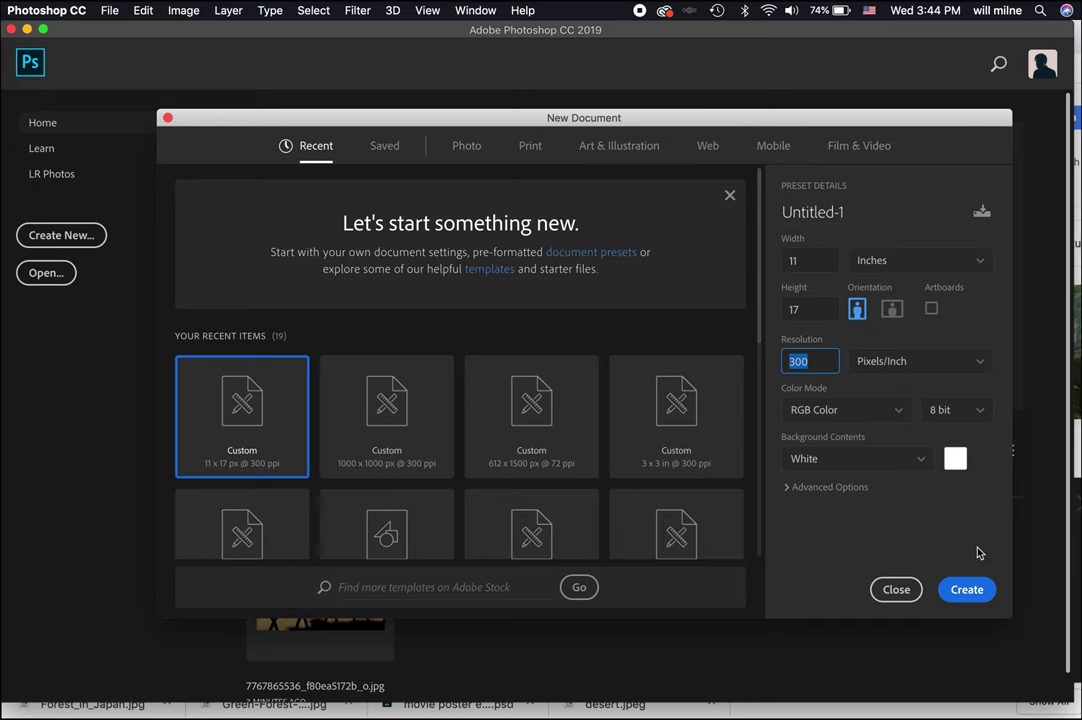
left_click(975, 592)
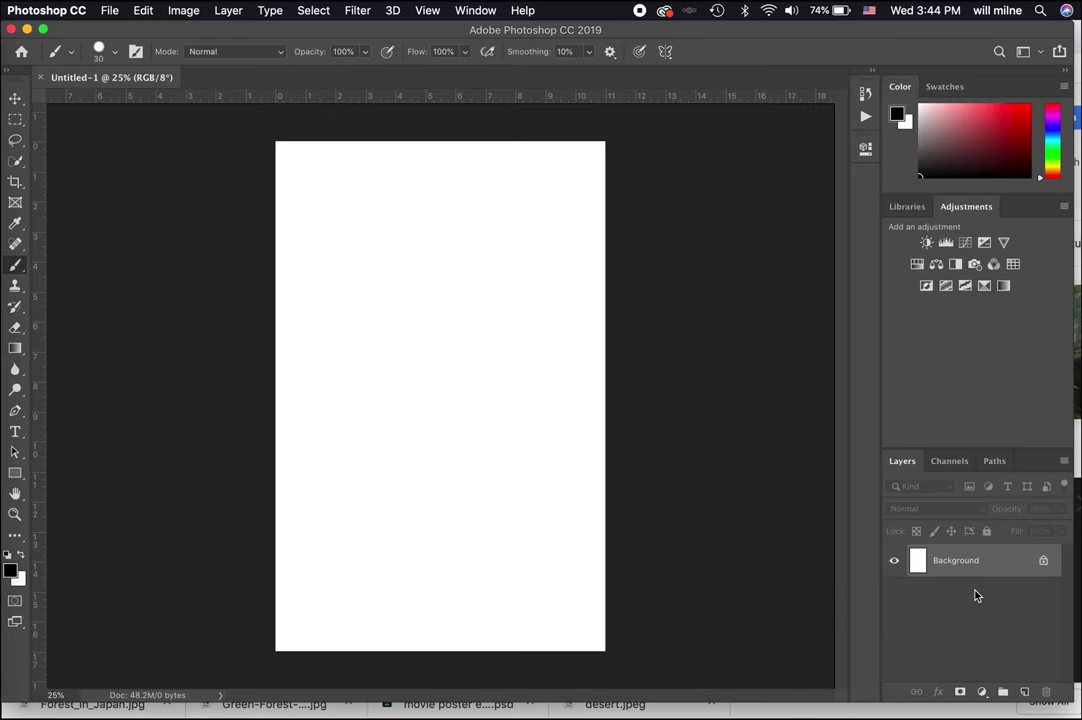
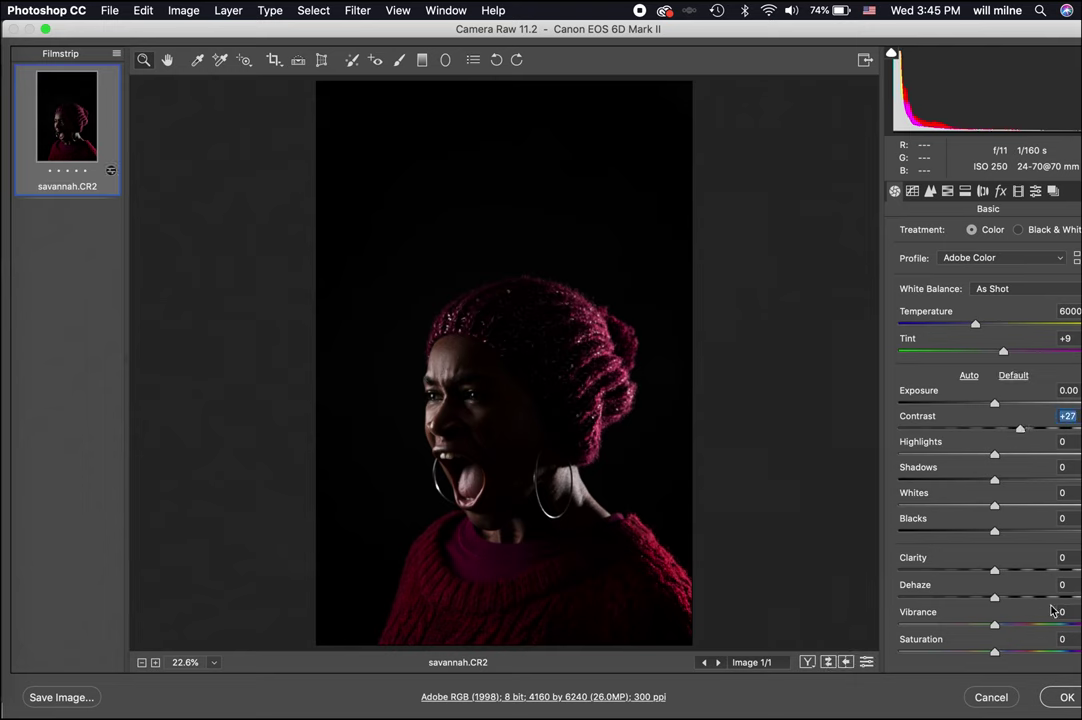
Step: Place savannah.CR2 scaled to about 86% so it covers the canvas, and shift the portrait toward the canvas's right side
left_click(1064, 697)
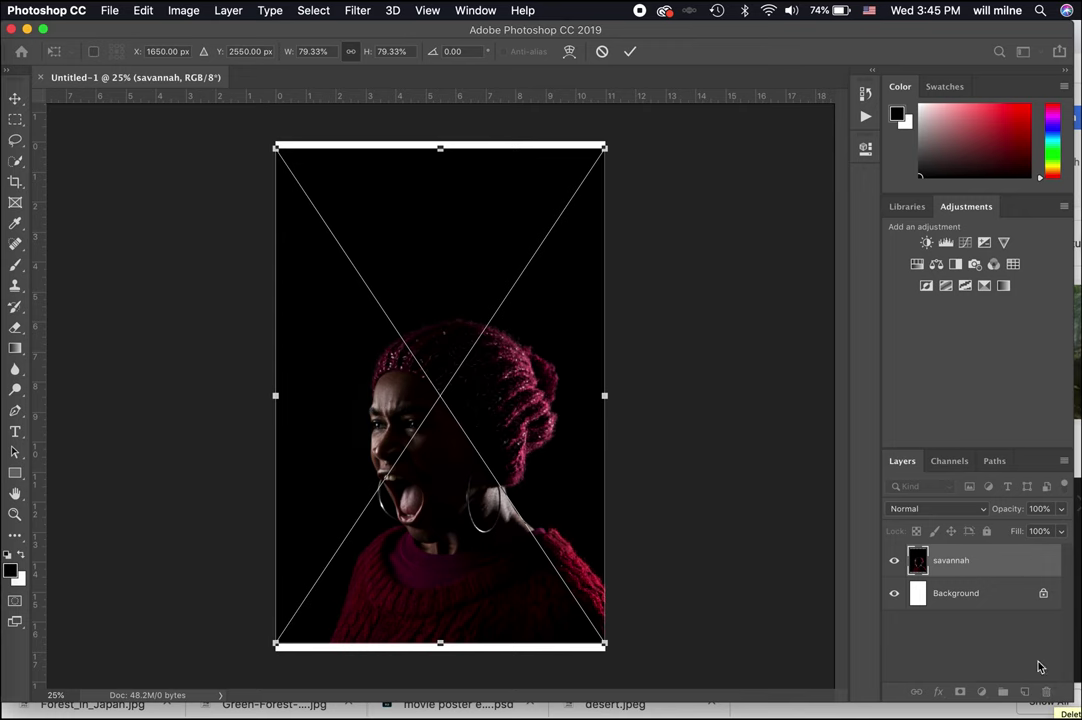
left_click_drag(607, 150, 617, 129)
left_click_drag(274, 645, 256, 662)
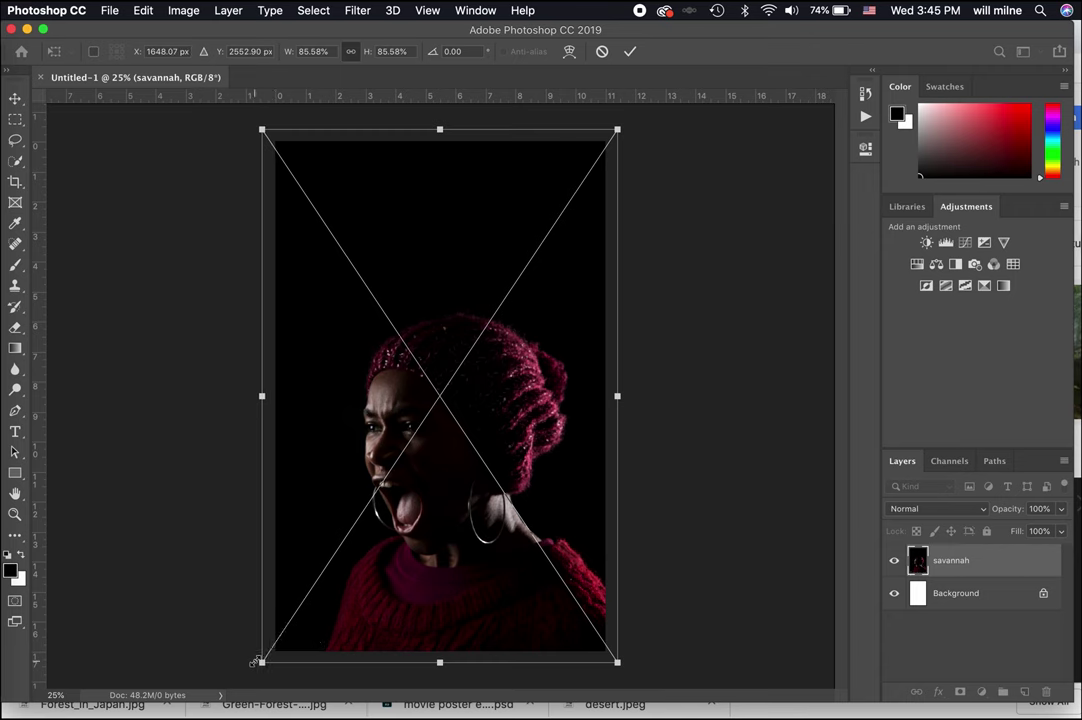
key("Return")
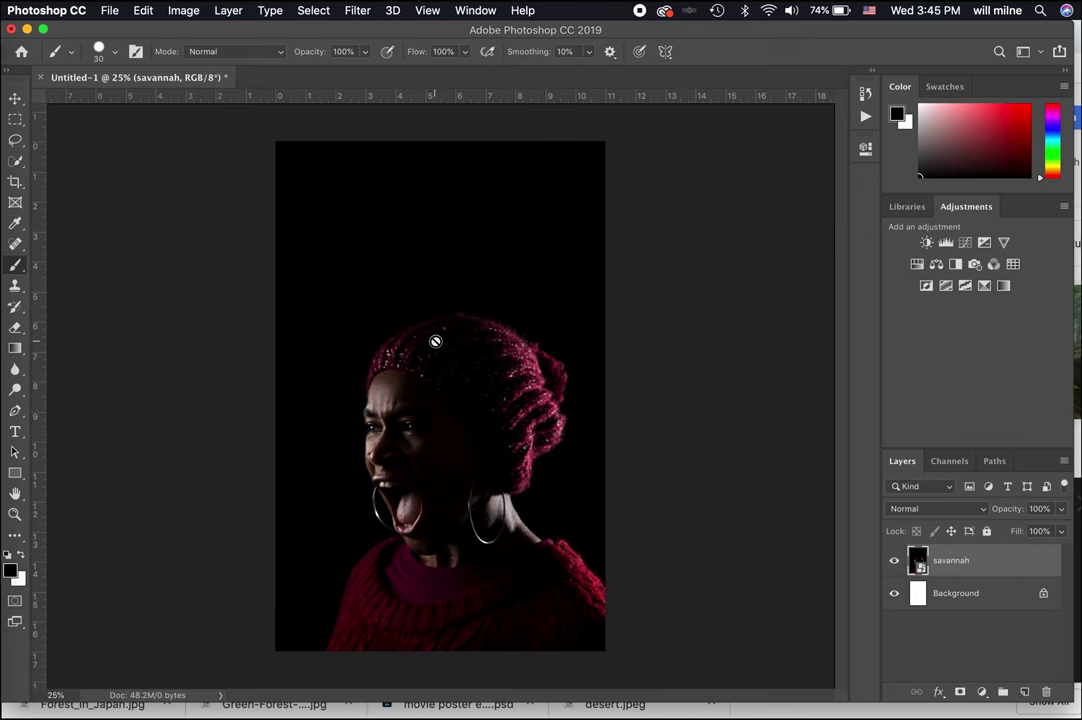
key("v")
left_click_drag(430, 408, 500, 406)
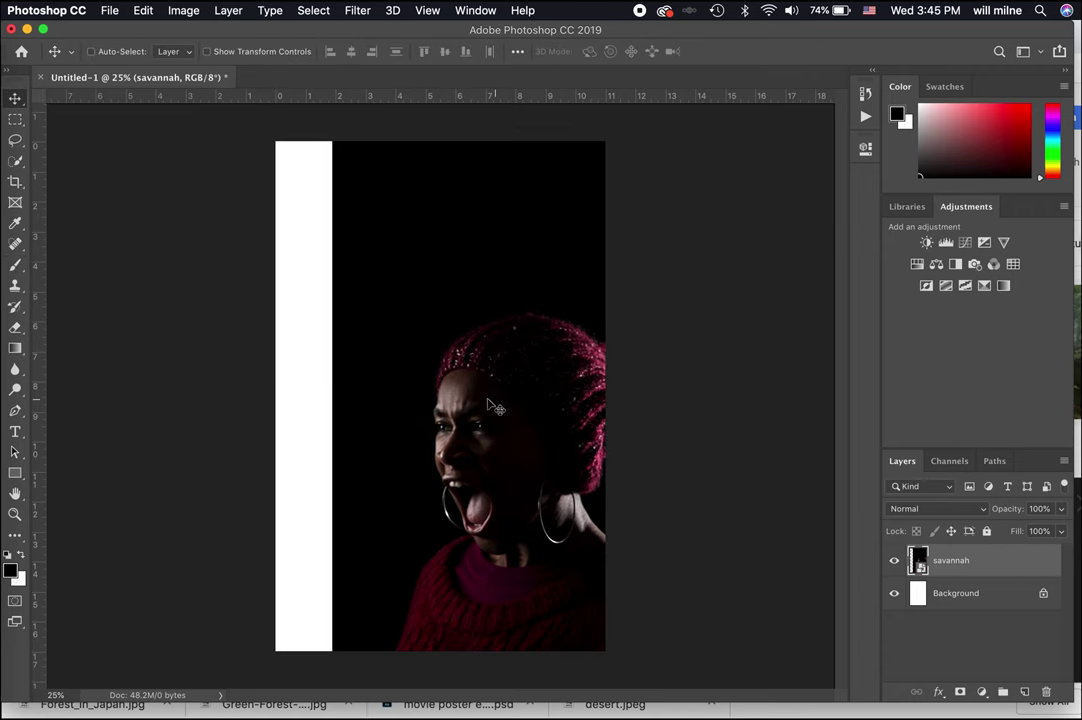
Step: Bring gray.CR2 from the Masking folder into the document, raising Clarity and lowering Blacks slightly in Camera Raw
left_click(6, 52)
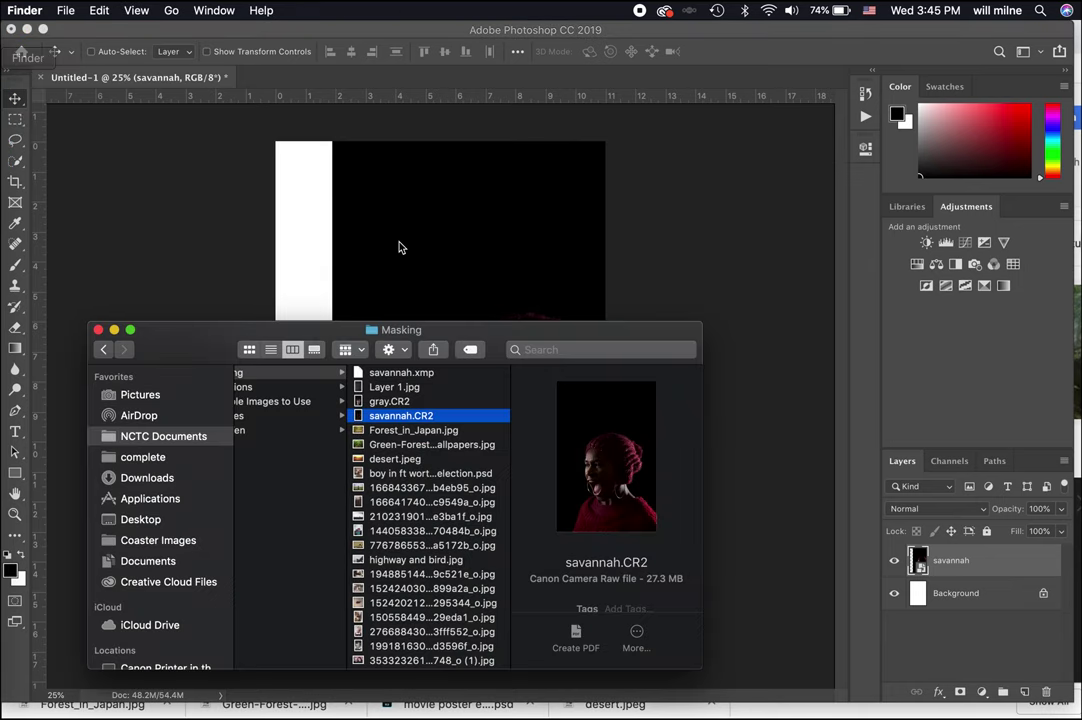
left_click_drag(389, 401, 503, 212)
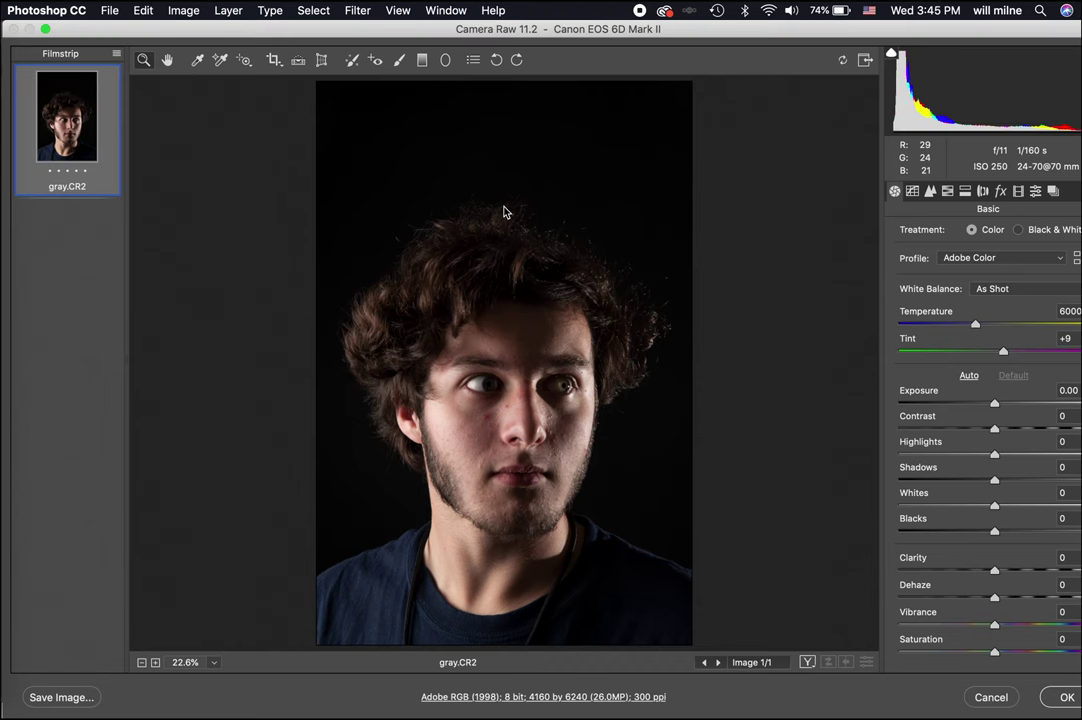
left_click(1028, 571)
left_click_drag(1028, 575, 1017, 575)
left_click_drag(994, 531, 977, 533)
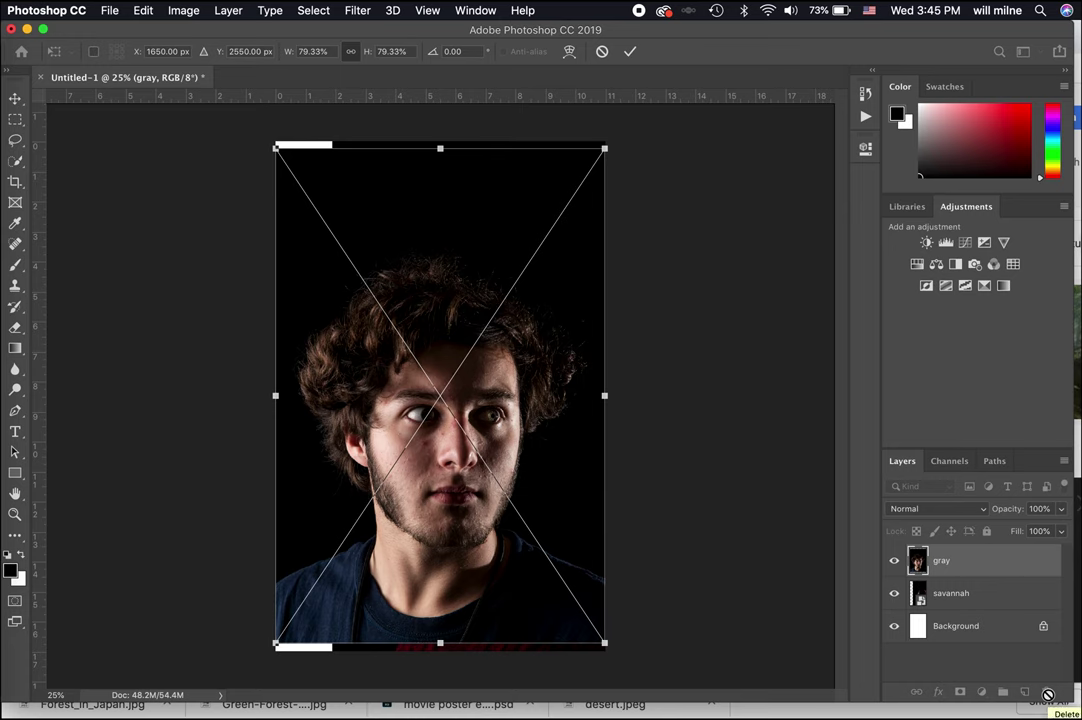
Step: Enlarge the placed gray portrait slightly beyond opposite canvas corners so it covers the whole page
left_click_drag(607, 146, 615, 132)
left_click_drag(277, 640, 264, 654)
key("Return")
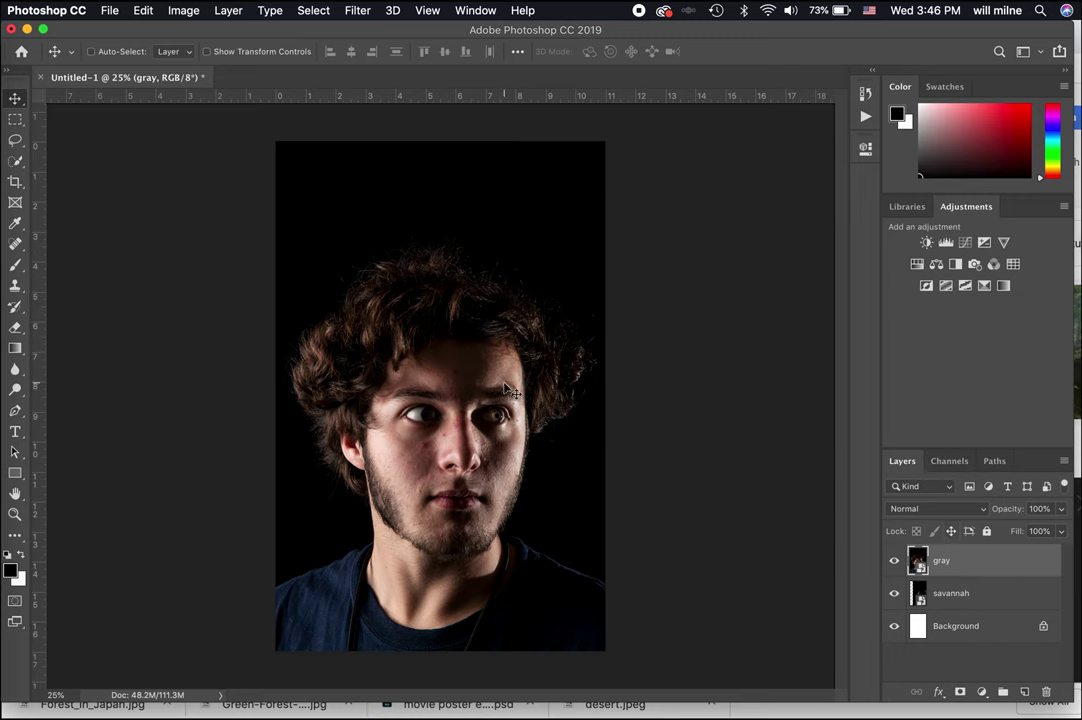
Step: Add a Solid Color fill layer in black (000000) directly above the Background layer
left_click(1013, 637)
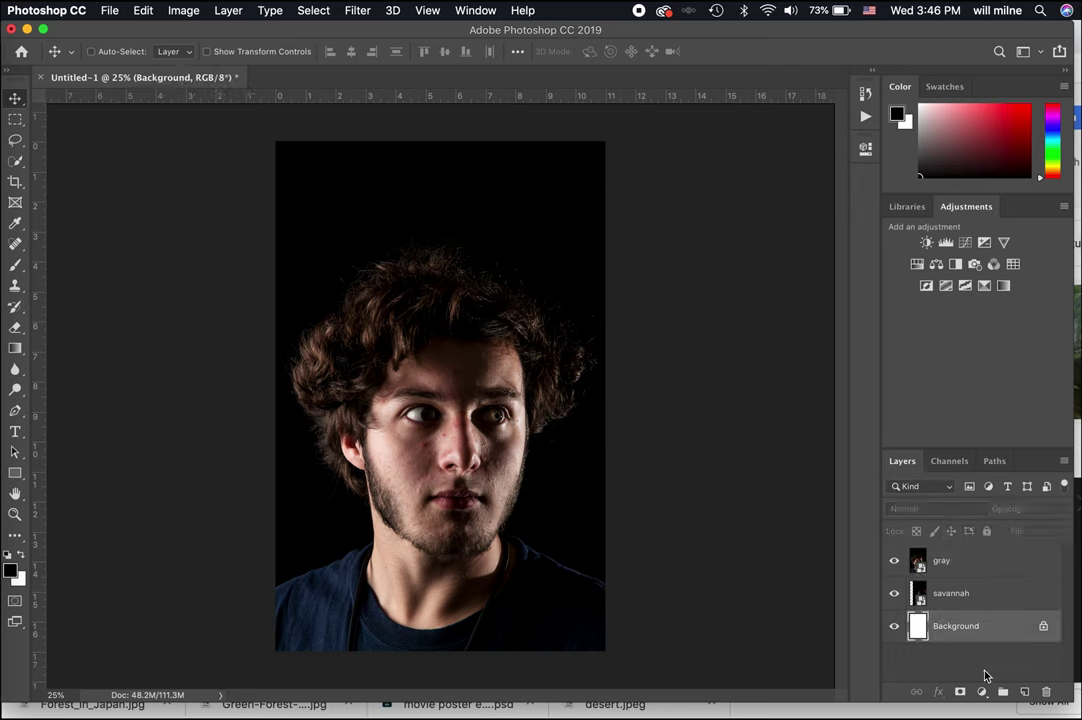
left_click(982, 692)
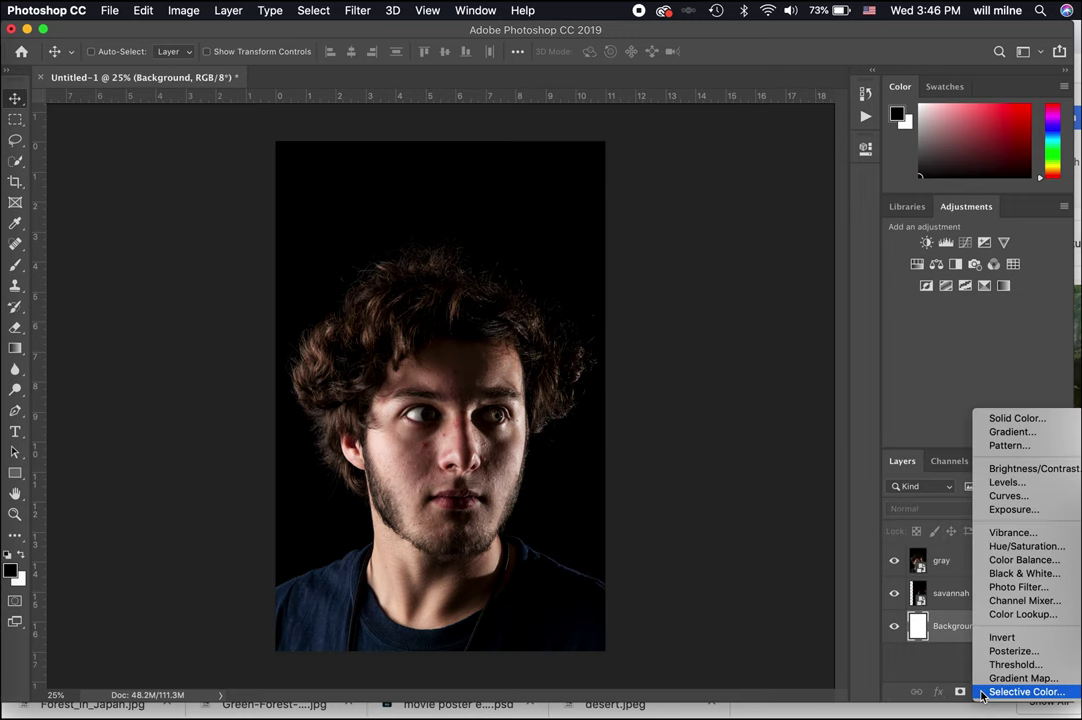
left_click(1008, 425)
left_click_drag(772, 301, 828, 383)
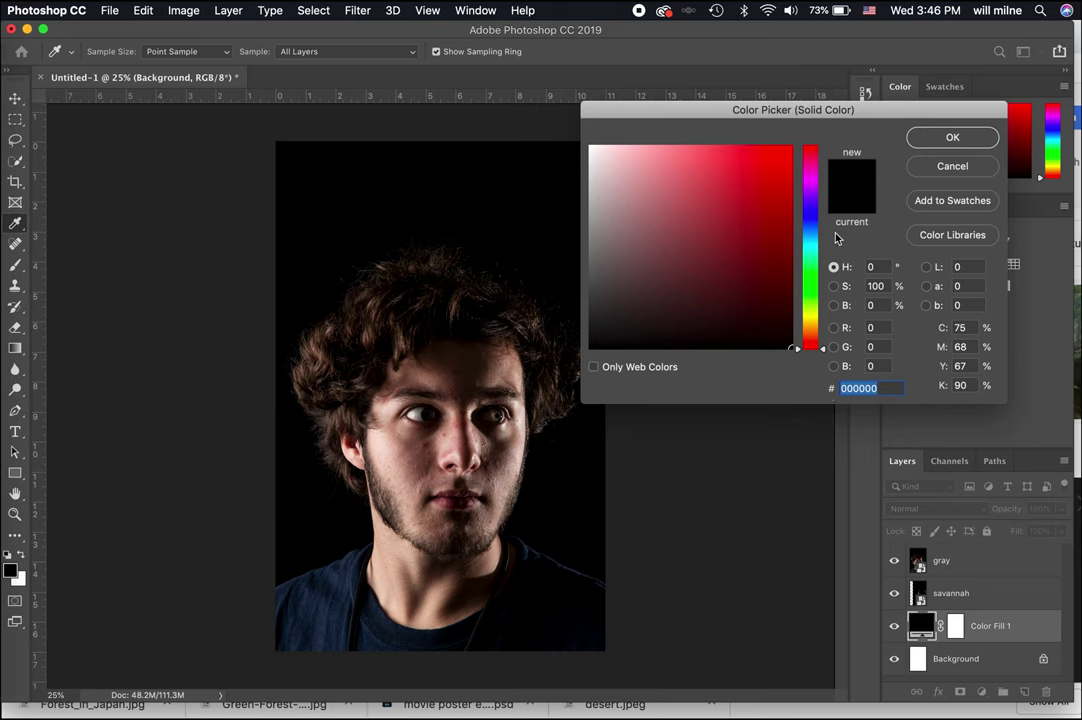
left_click(930, 137)
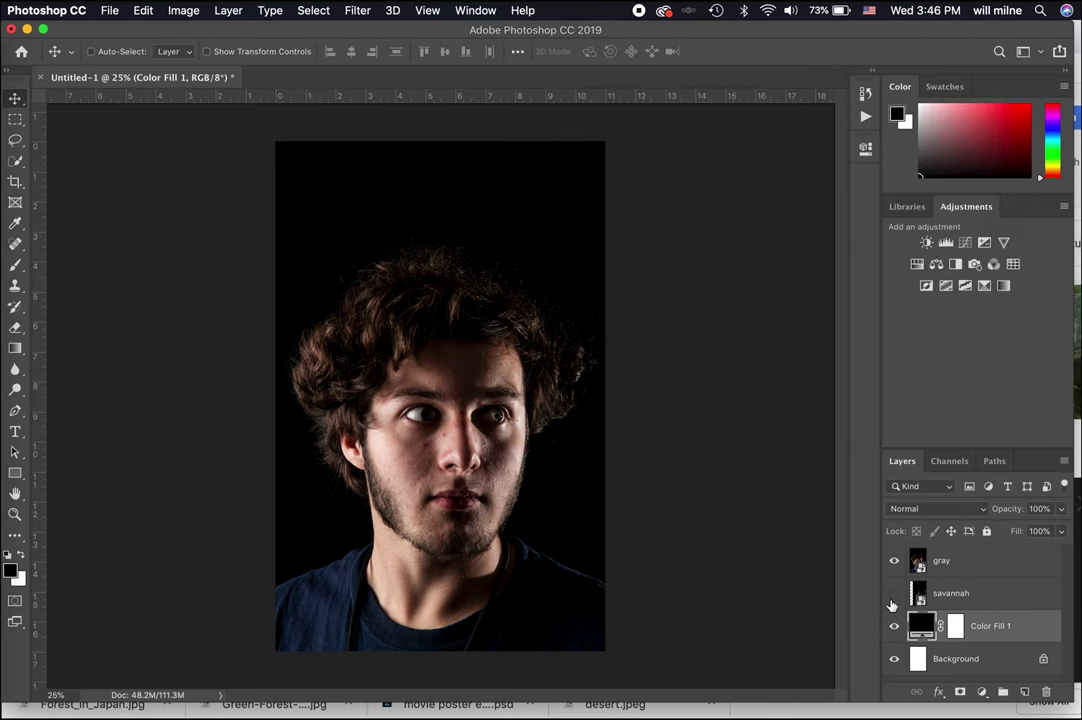
Step: Hide both portraits and toggle the black fill to compare it with the white Background, leaving all layers visible
left_click_drag(894, 593, 893, 561)
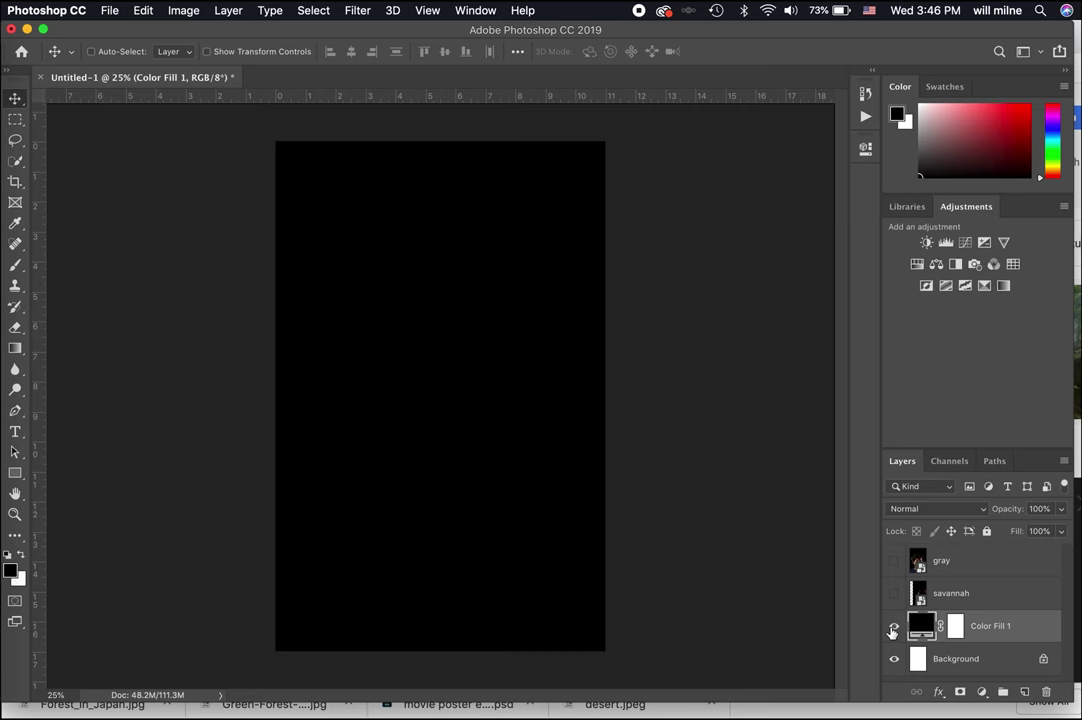
left_click(893, 628)
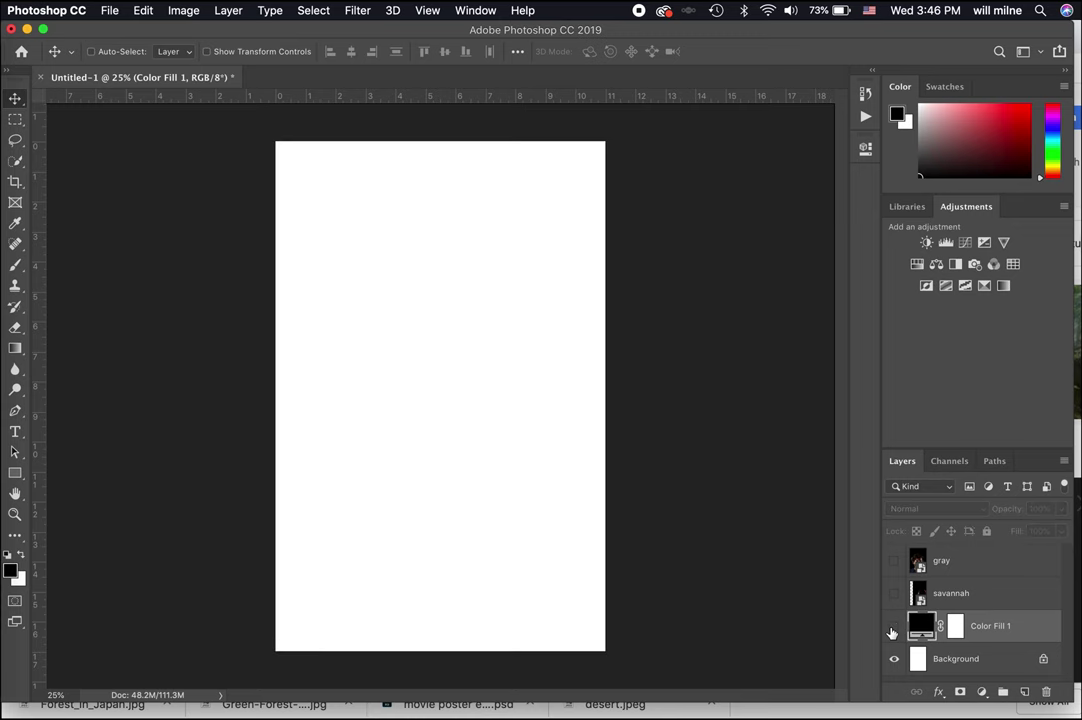
left_click(892, 630)
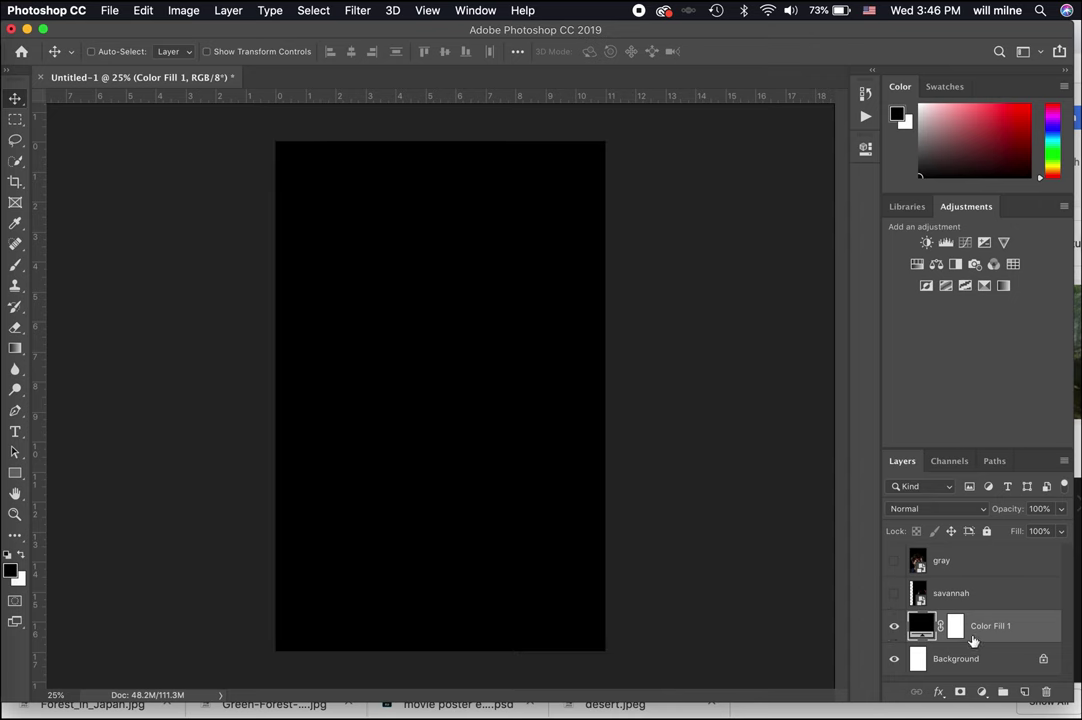
left_click(895, 594)
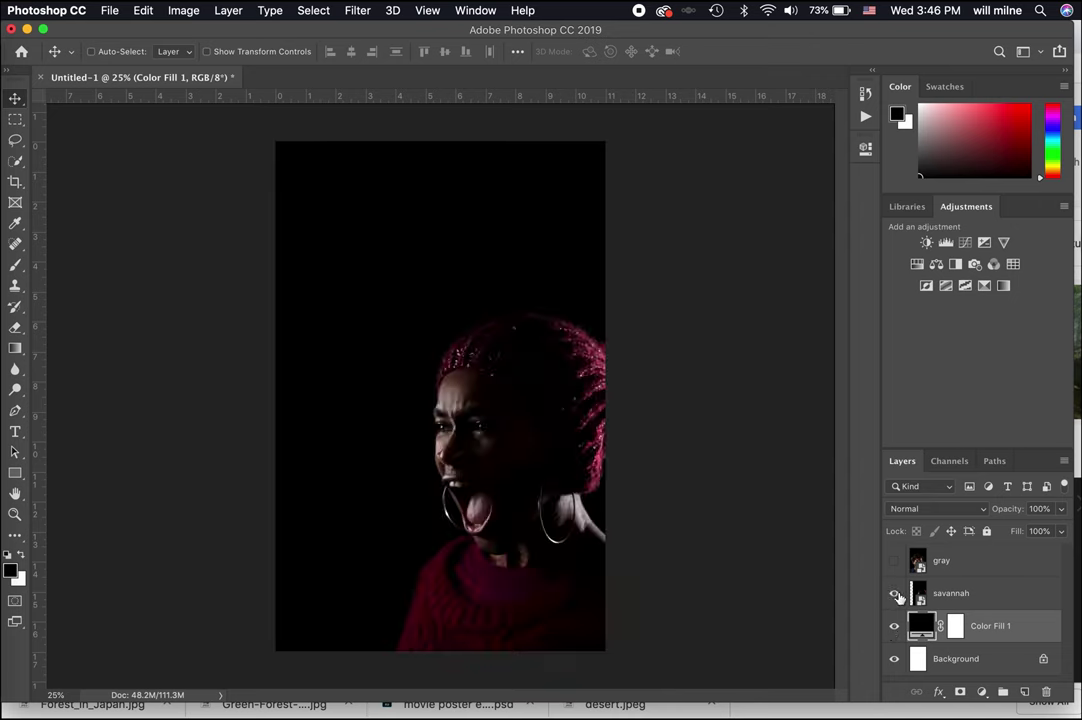
left_click(895, 560)
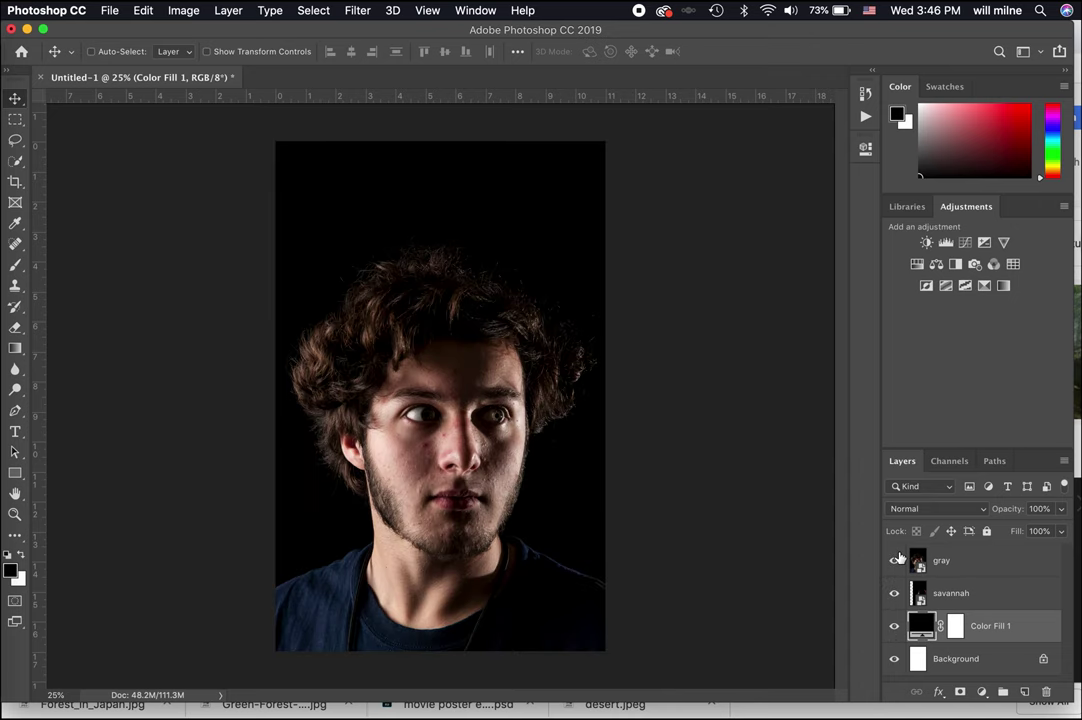
Step: Shift the gray portrait toward the canvas's left side and the savannah portrait farther toward the right
left_click(989, 566)
left_click_drag(449, 439, 362, 437)
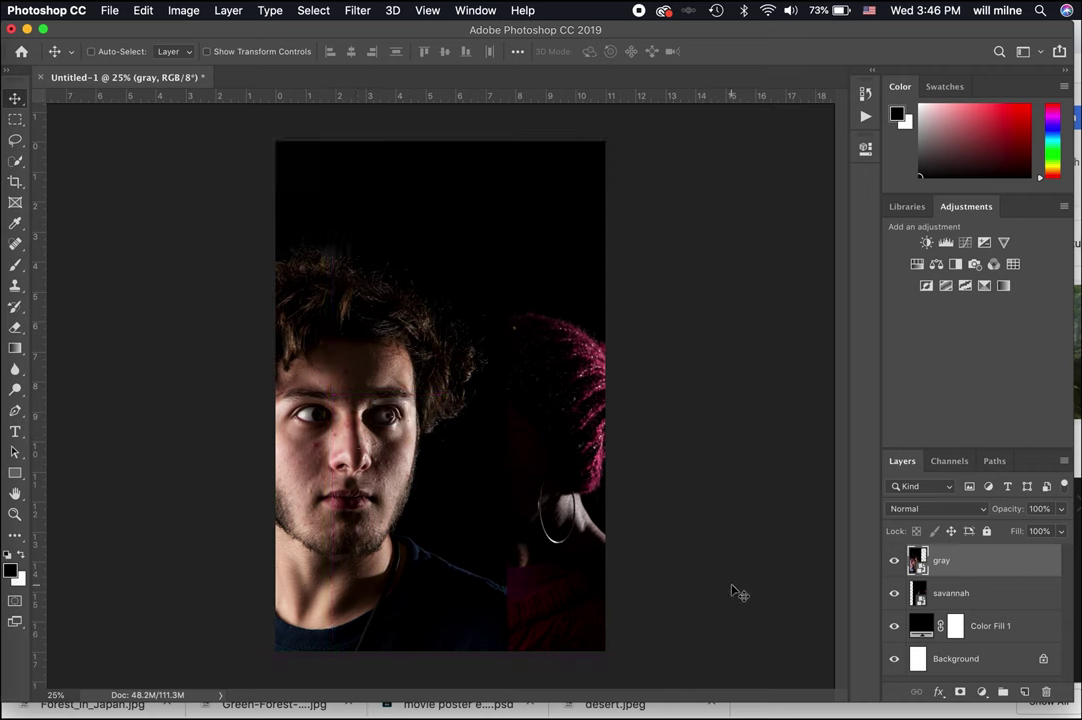
left_click(949, 594)
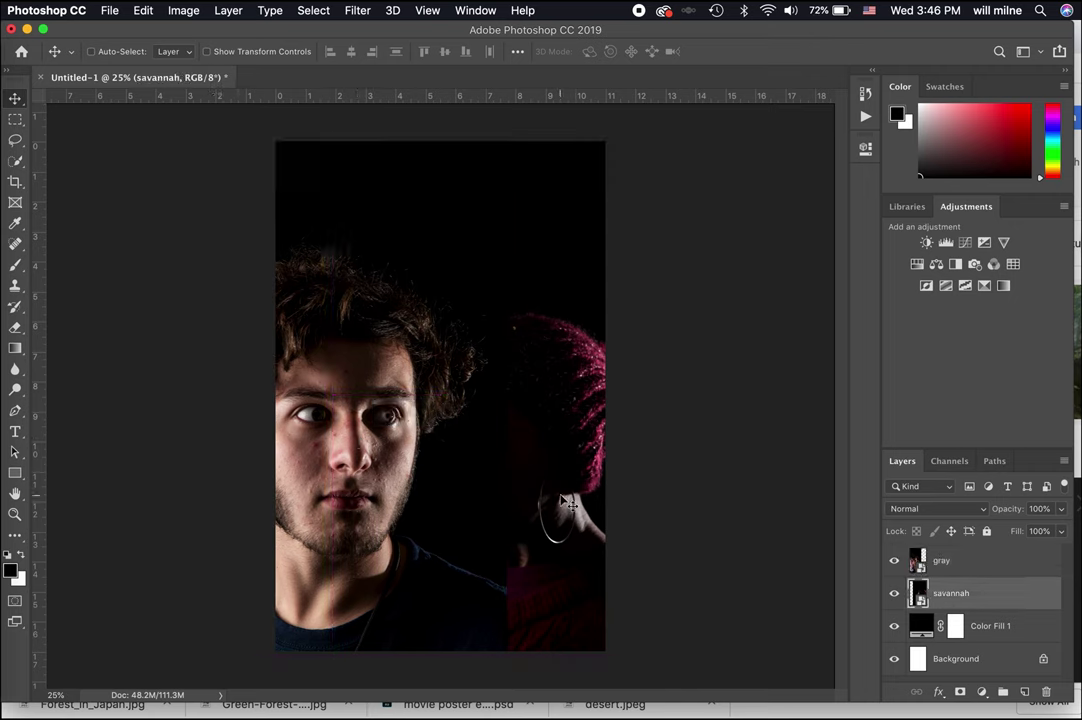
left_click_drag(567, 502, 596, 500)
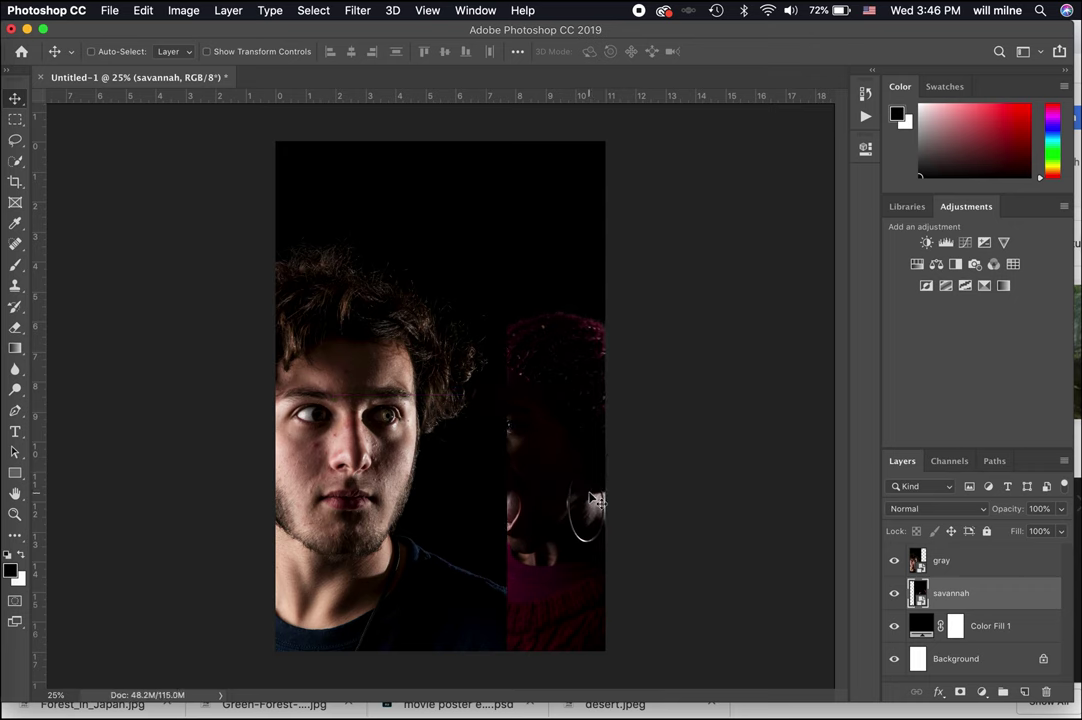
Step: Add a layer mask to the gray layer and ready the Brush with black as the foreground color
left_click(918, 562)
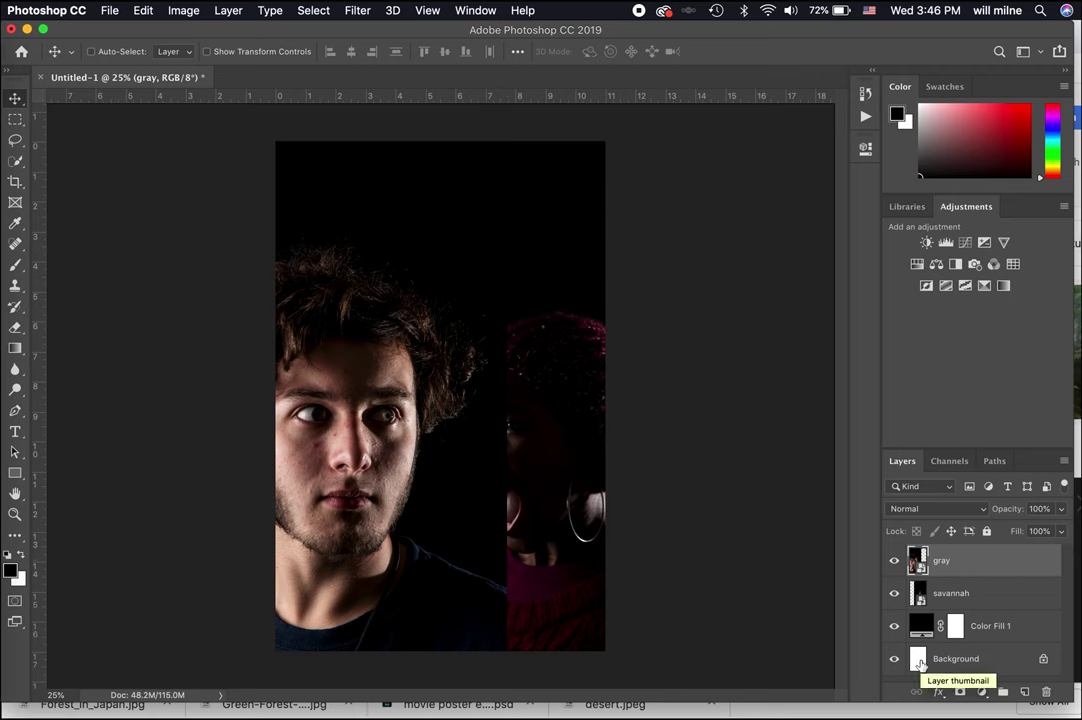
left_click(961, 693)
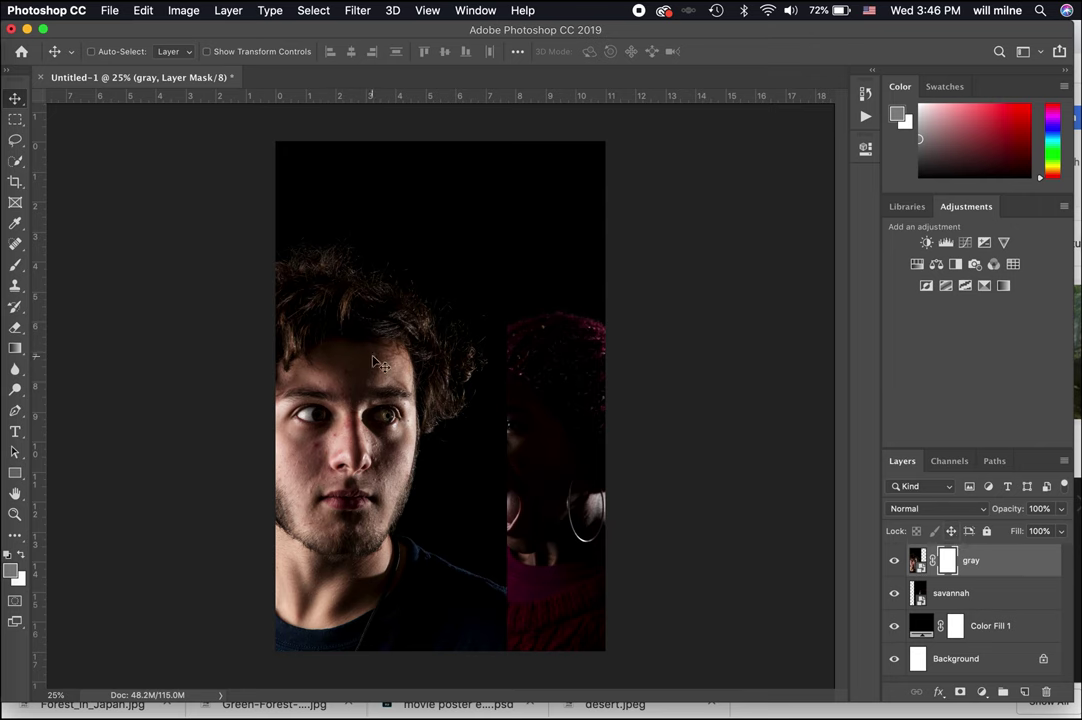
left_click(16, 263)
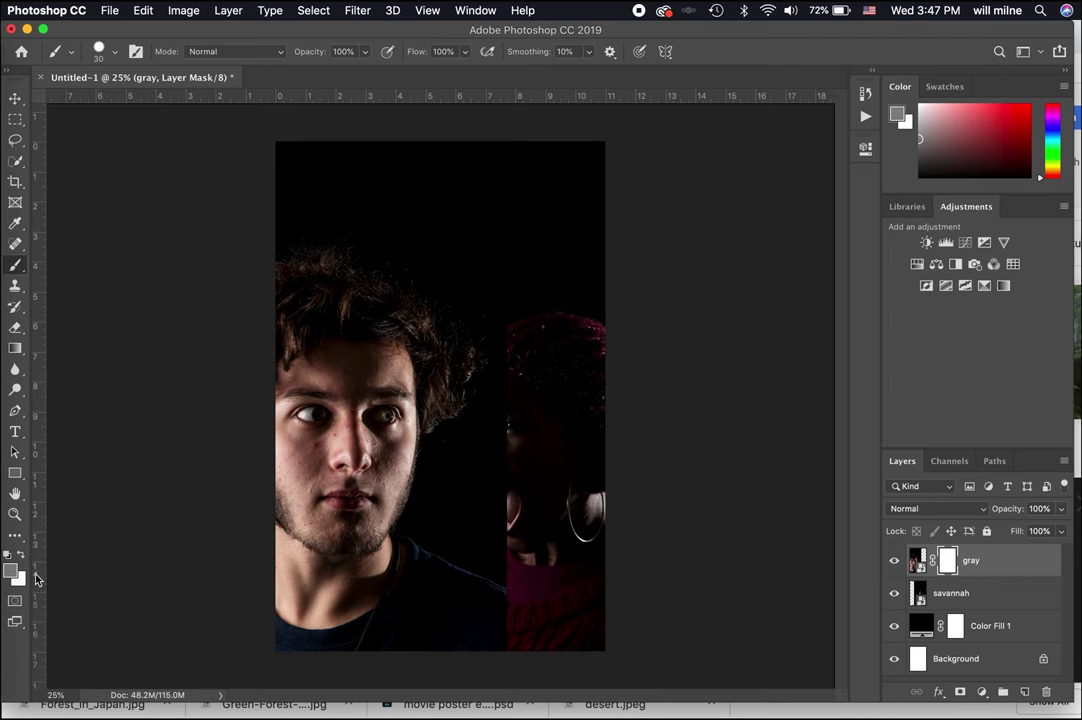
key("d")
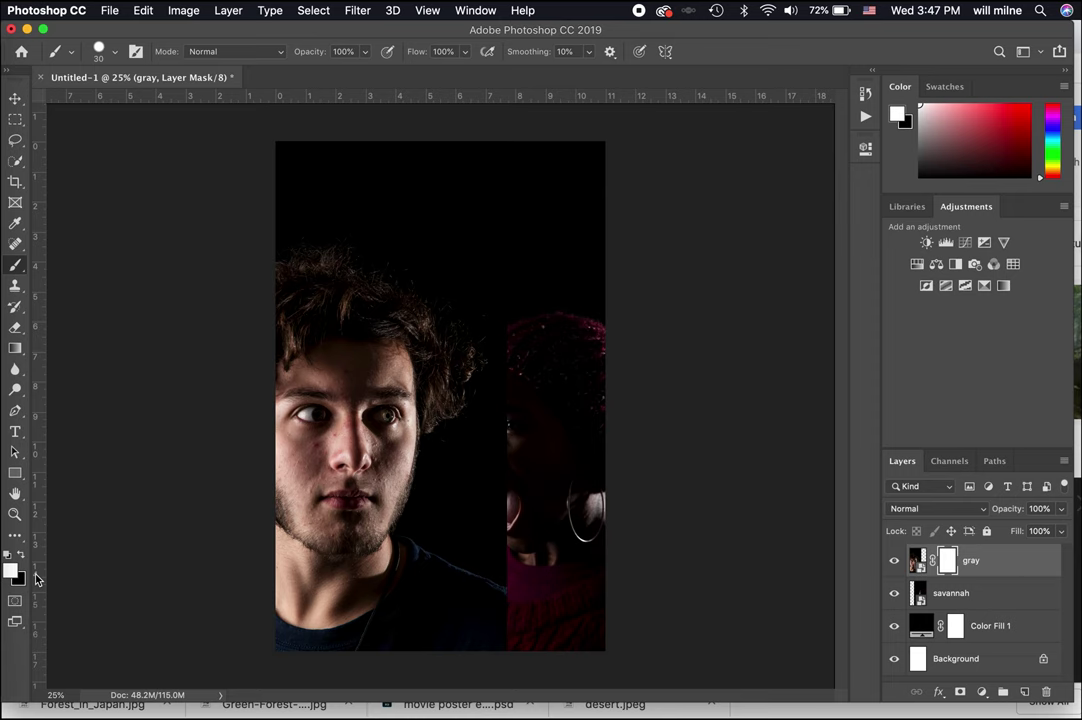
key("x")
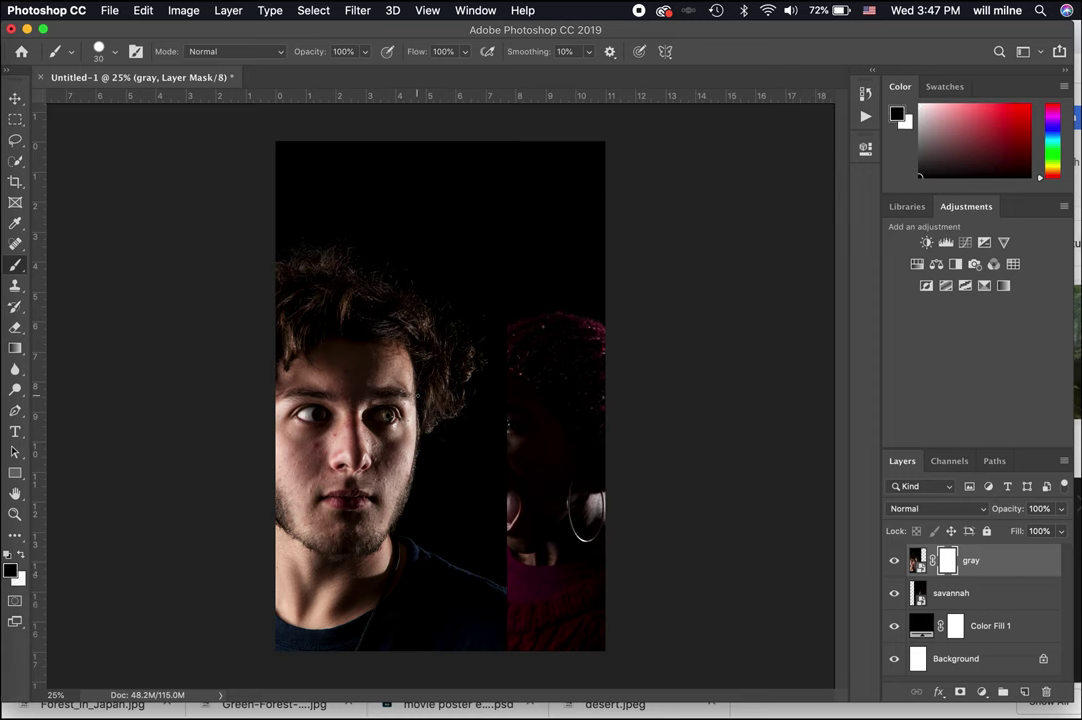
Step: Paint black on the gray layer's mask between the faces with a 1400 px, 0% hardness brush to reveal the savannah portrait
right_click(428, 395)
left_click(559, 440)
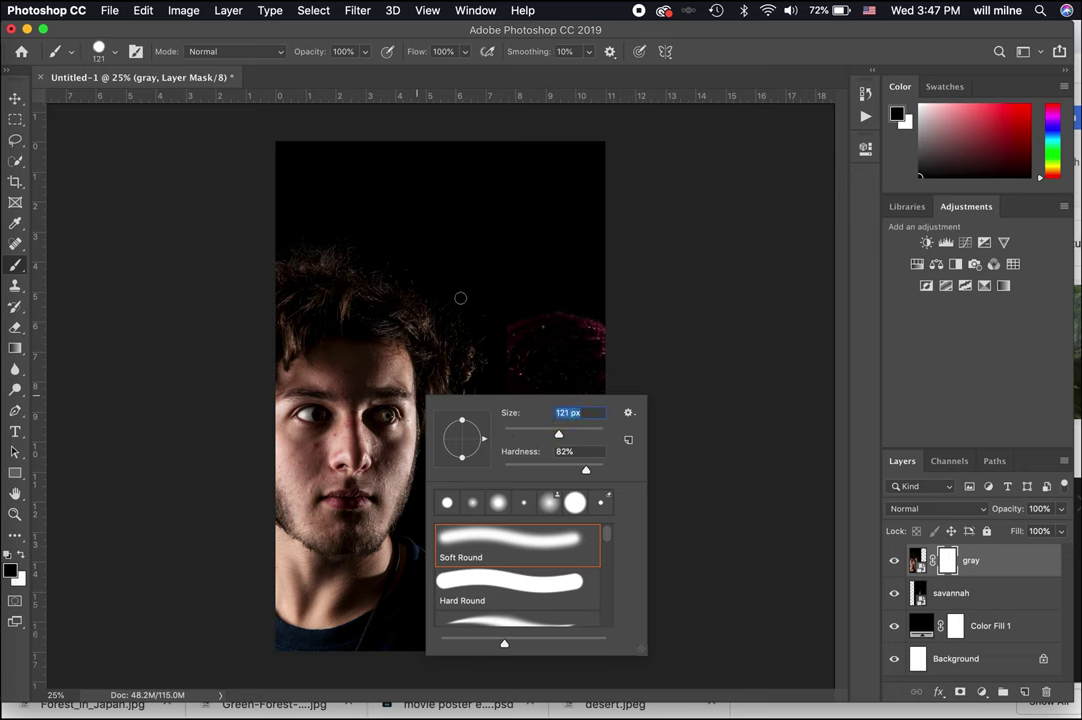
left_click(600, 434)
left_click_drag(601, 436, 595, 434)
left_click_drag(587, 474, 481, 474)
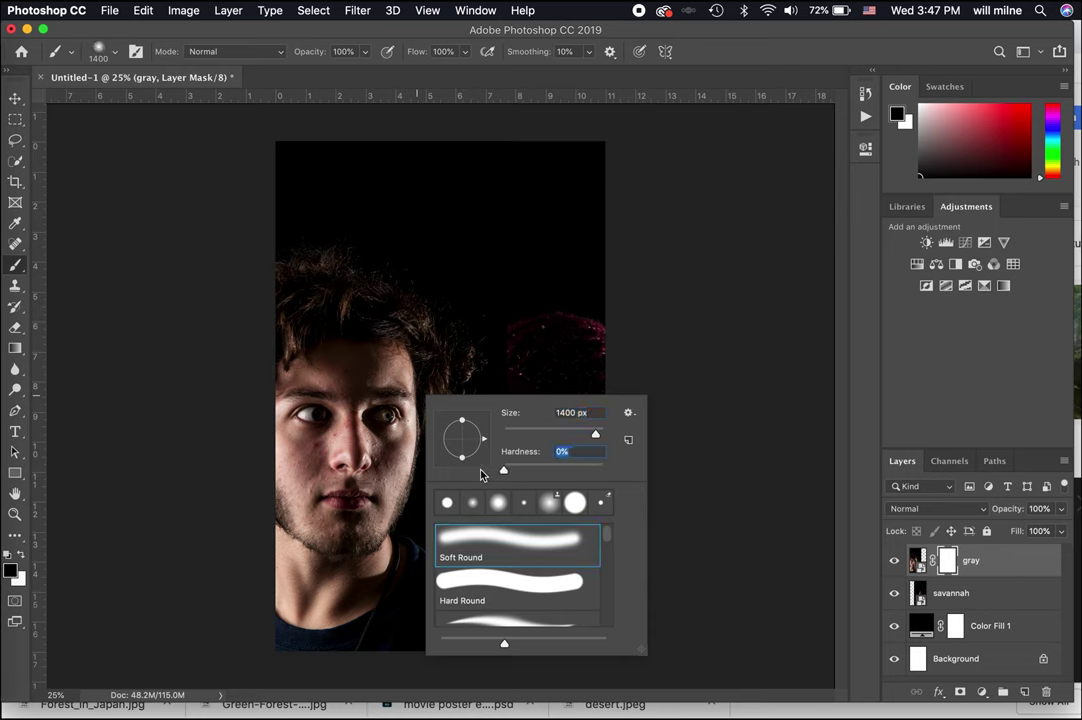
left_click(732, 333)
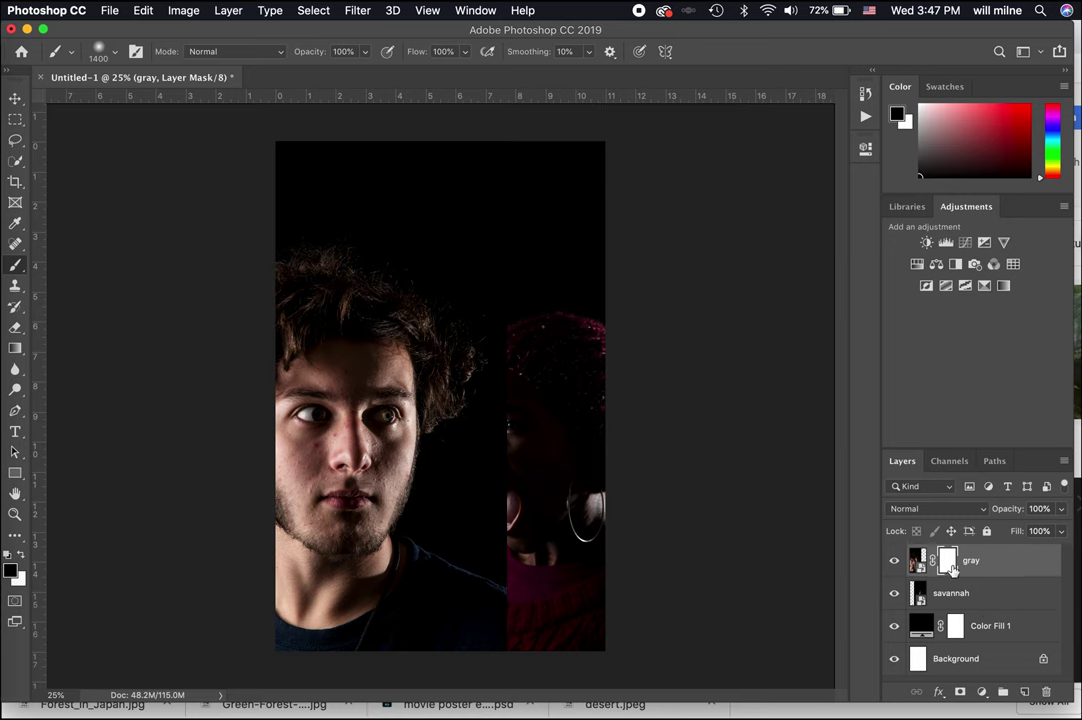
mouse_move(541, 278)
left_mouse_down()
mouse_move(479, 378)
mouse_move(469, 464)
mouse_move(482, 527)
mouse_move(531, 617)
mouse_move(475, 536)
mouse_move(488, 610)
mouse_move(525, 655)
mouse_move(488, 550)
mouse_move(479, 548)
mouse_move(476, 591)
mouse_move(454, 625)
left_mouse_up()
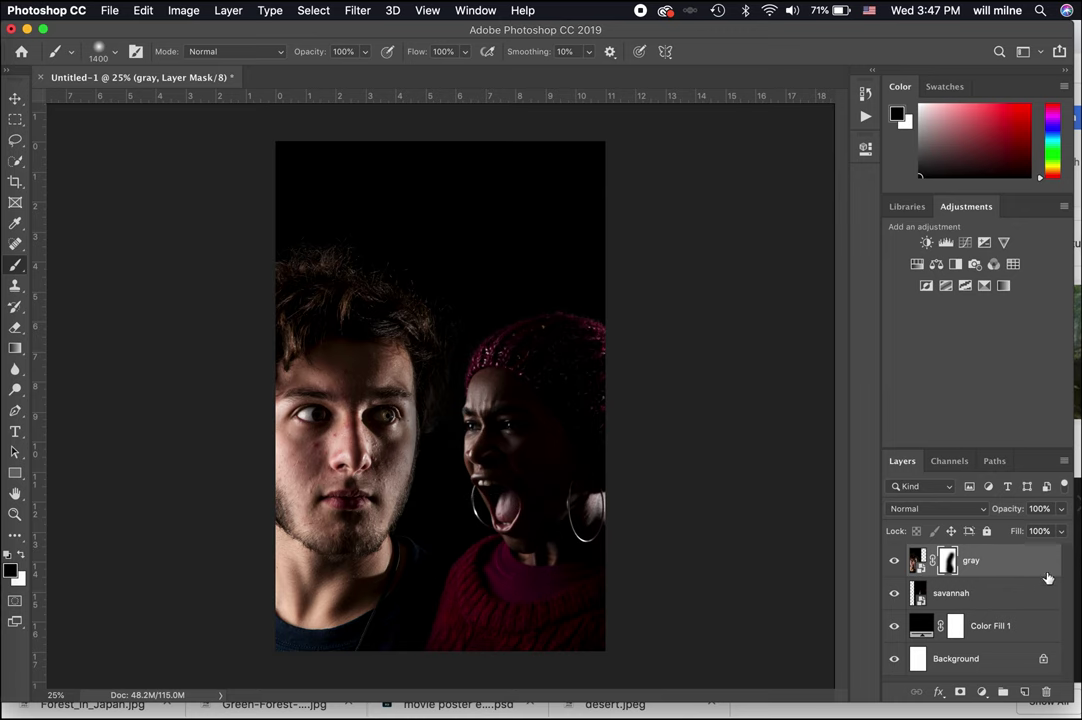
Step: Transform the gray portrait to about 116% scale with a 9.61° rotation, moving it up so the head reaches the canvas's upper edge
key("super+t")
left_click_drag(510, 131, 580, 97)
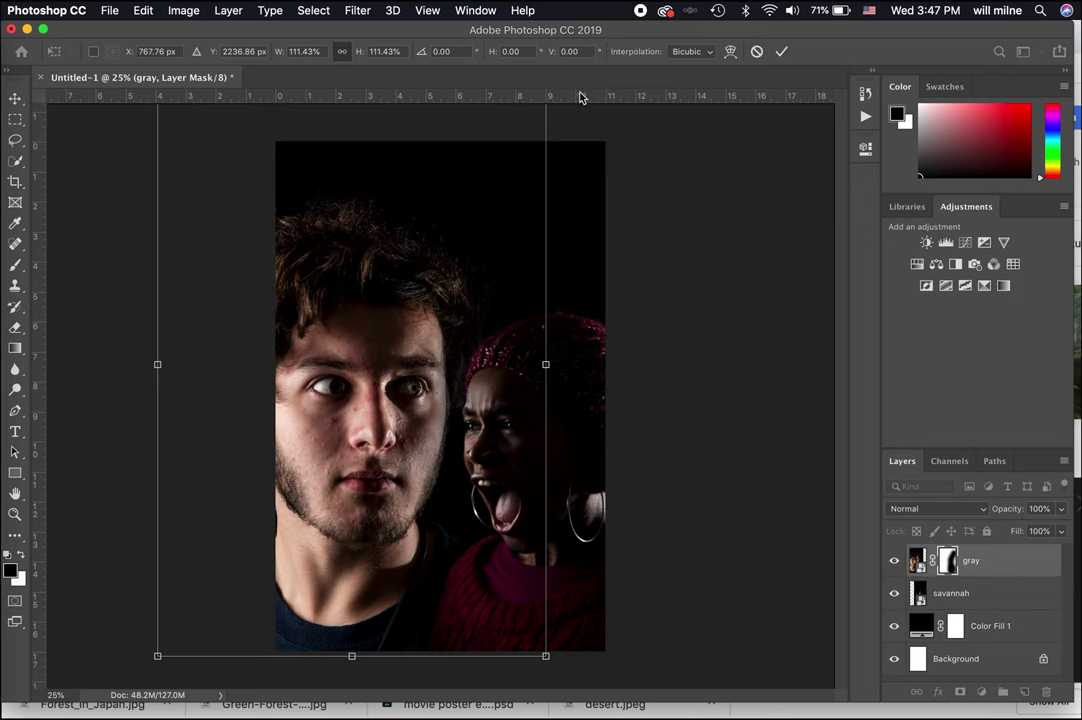
left_click_drag(394, 338, 370, 254)
left_click_drag(579, 266, 583, 302)
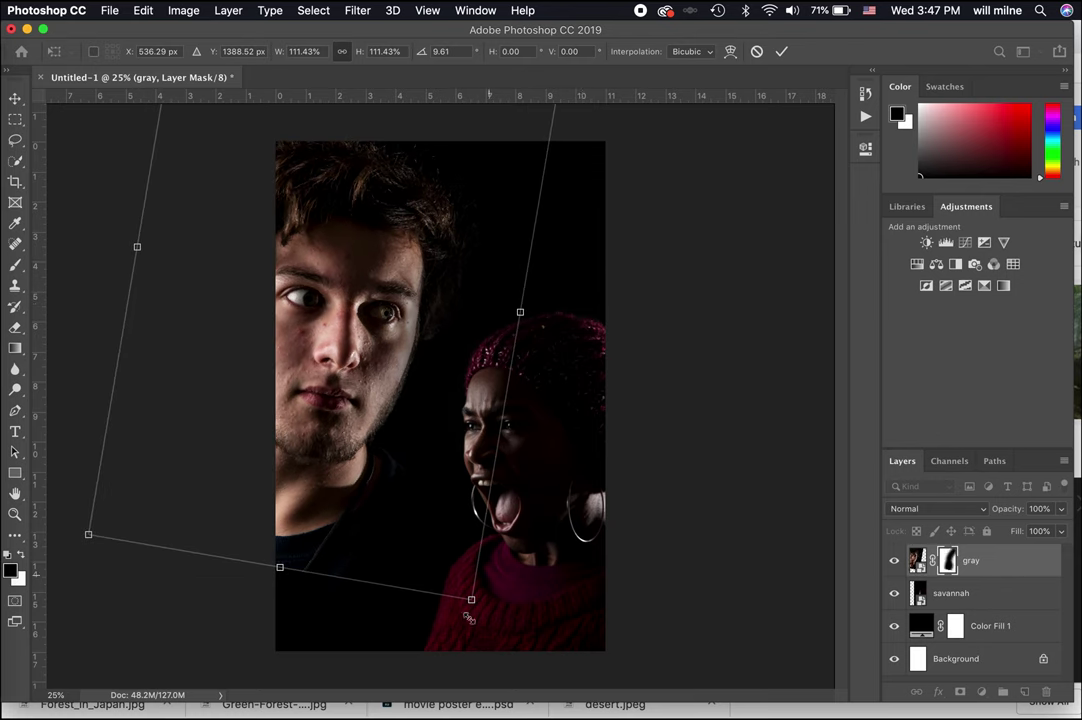
left_click_drag(470, 602, 493, 617)
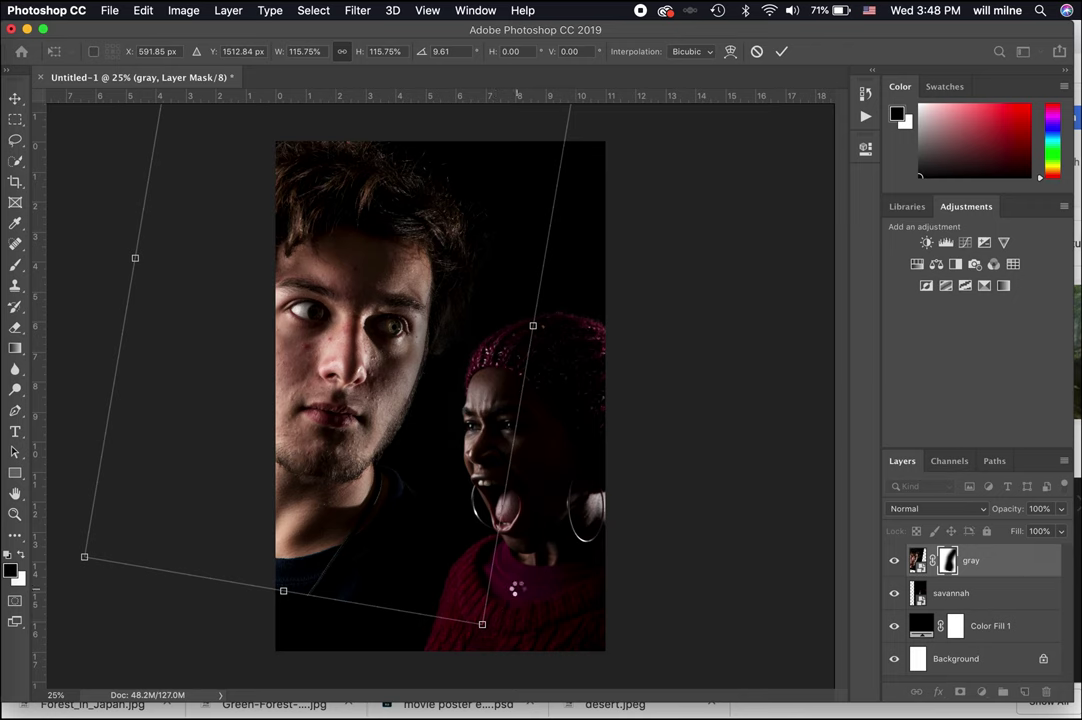
key("Return")
Step: Refine the gray layer's mask, painting black over the shirt and lower neck and white over the face and hair
key("b")
mouse_move(407, 537)
left_mouse_down()
mouse_move(285, 584)
mouse_move(434, 534)
mouse_move(334, 567)
mouse_move(373, 549)
mouse_move(366, 422)
mouse_move(385, 525)
left_mouse_up()
key("x")
mouse_move(345, 333)
left_mouse_down()
mouse_move(322, 422)
mouse_move(362, 362)
mouse_move(332, 427)
mouse_move(365, 361)
mouse_move(368, 304)
left_mouse_up()
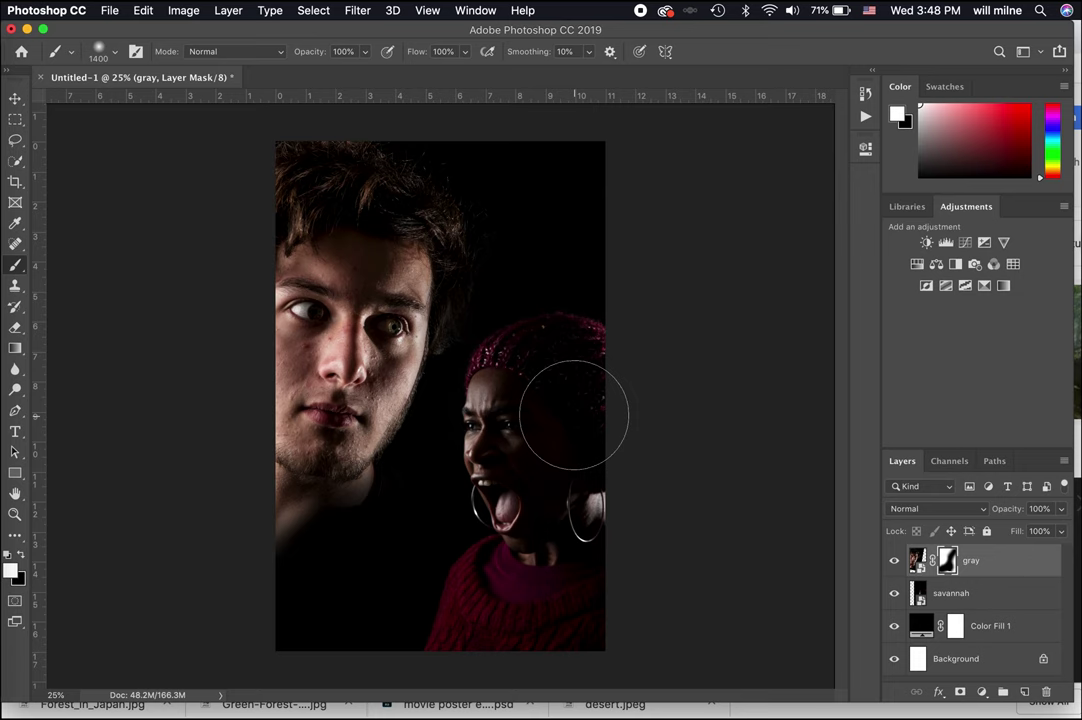
Step: Enlarge the savannah portrait slightly and move it up beside the gray portrait's face
left_click(955, 594)
key("x")
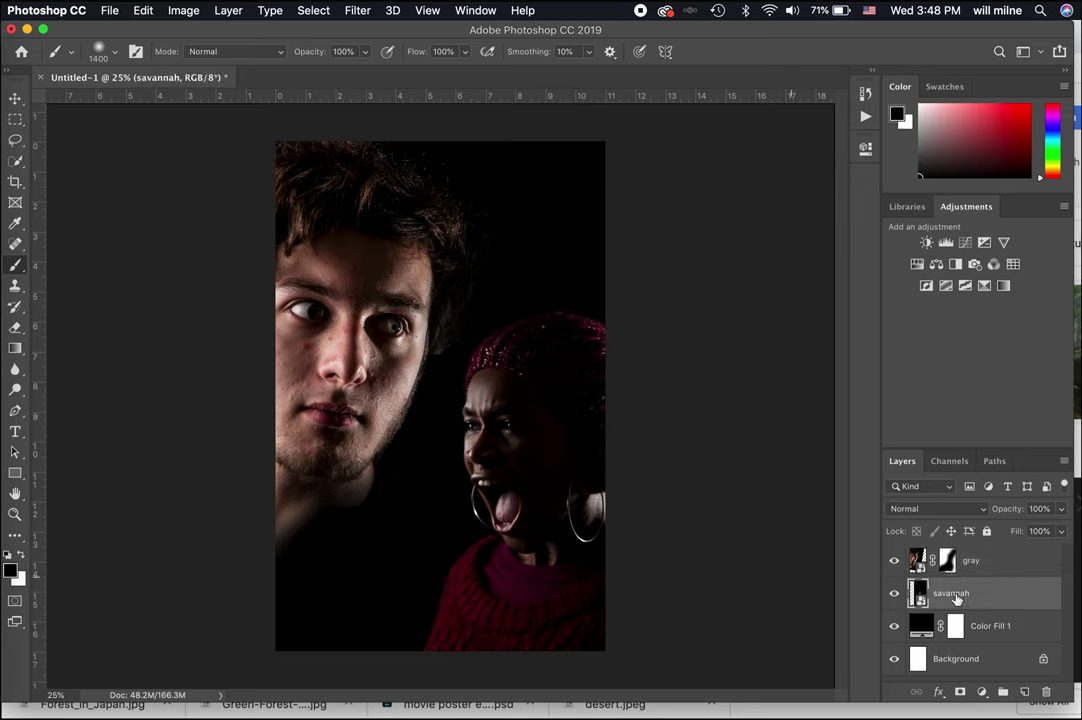
key("super+t")
left_click_drag(368, 127, 338, 99)
key("Return")
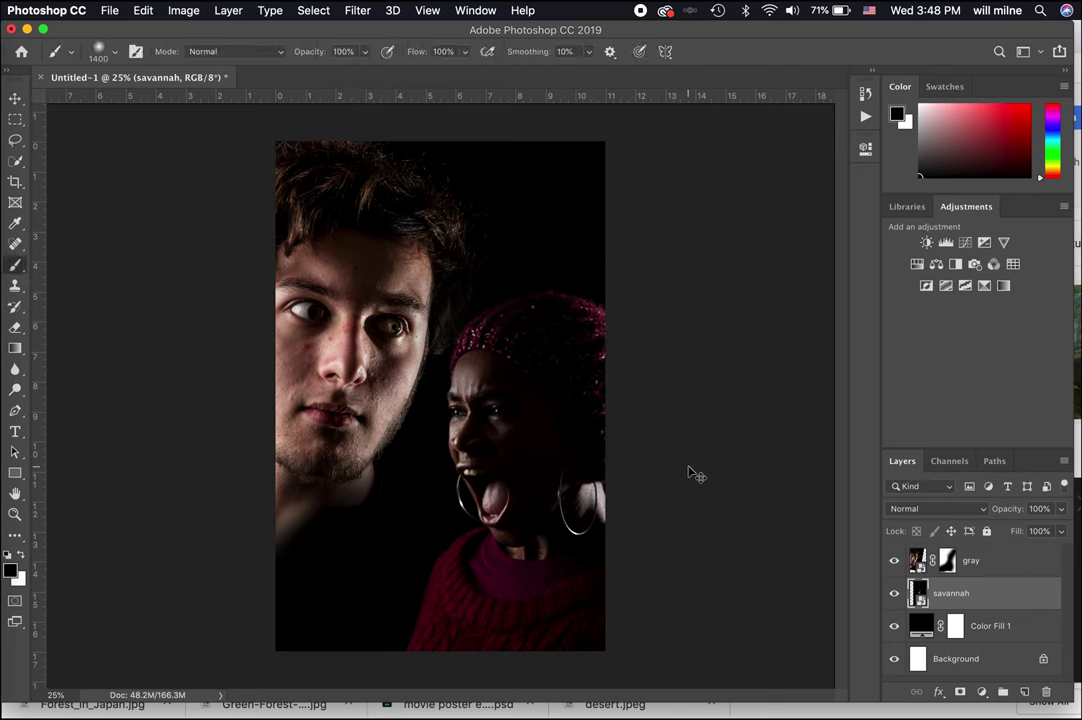
key("v")
left_click_drag(688, 466, 682, 434)
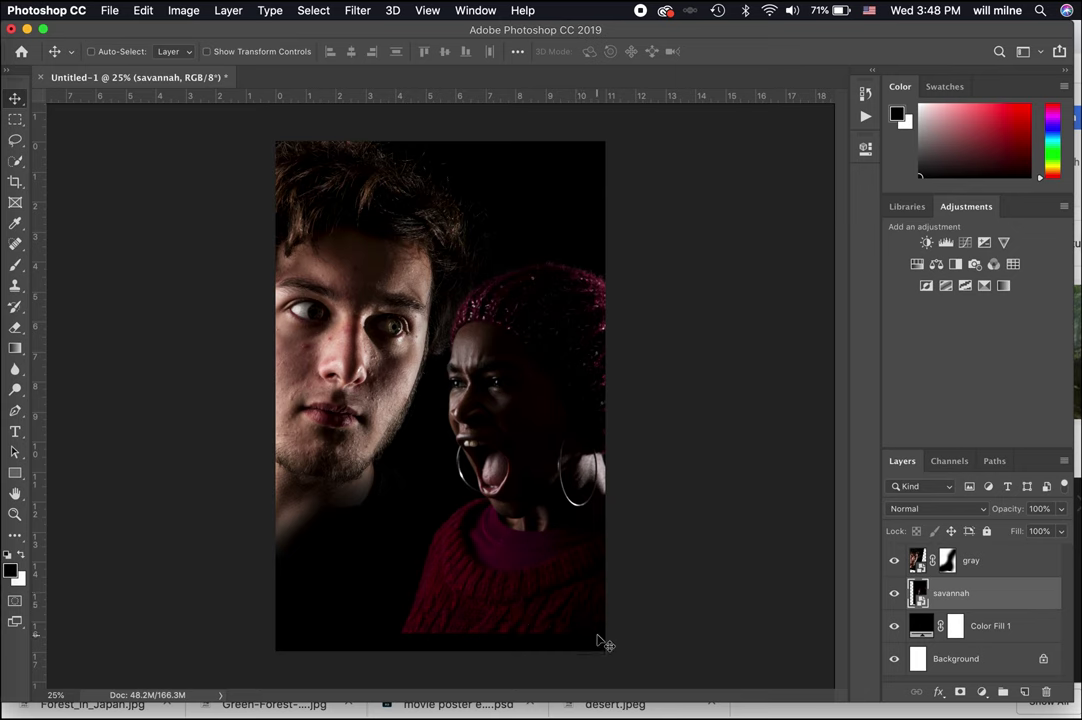
Step: Add a layer mask to the savannah layer and ready a linear black-to-transparent gradient
left_click(960, 691)
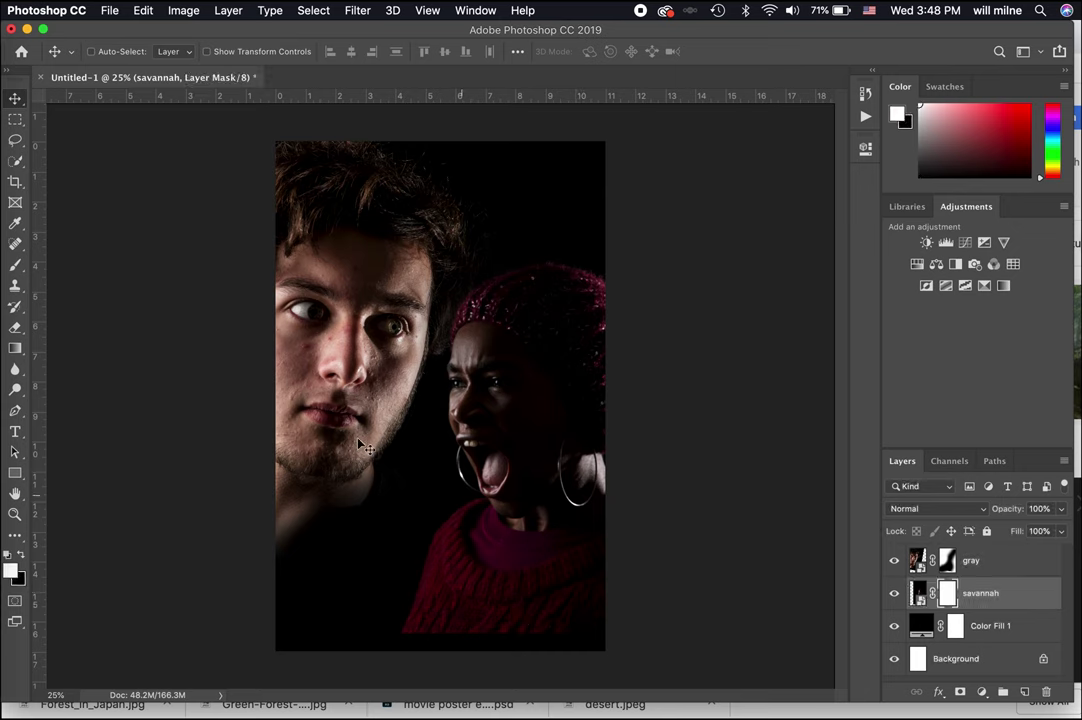
left_click(15, 264)
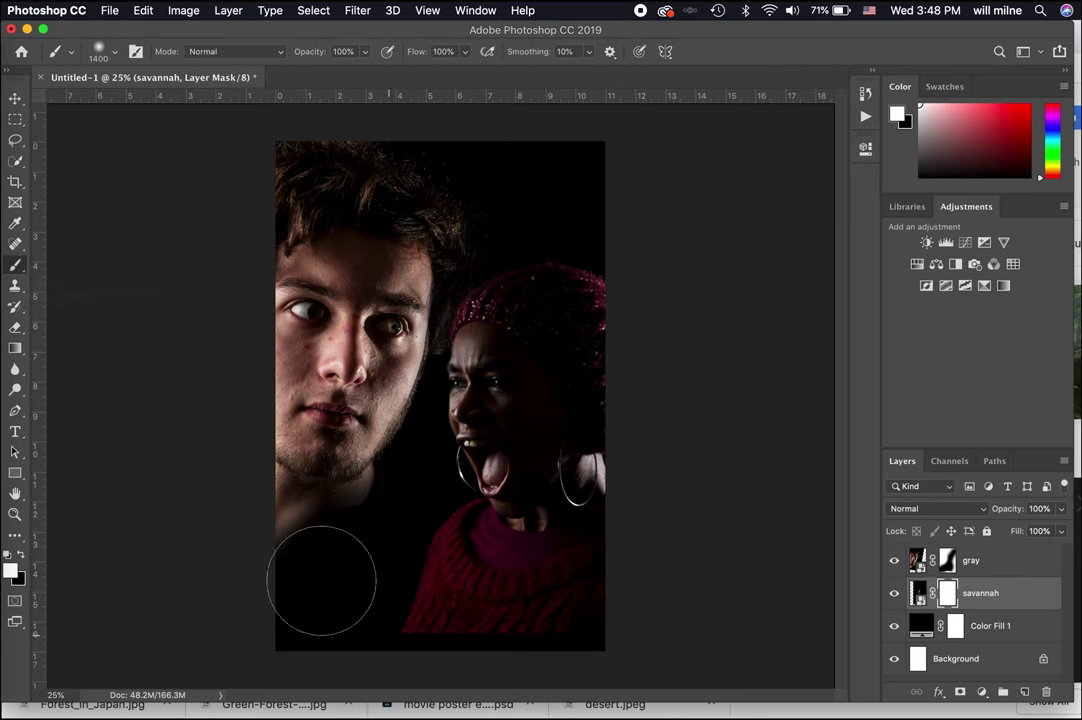
key("g")
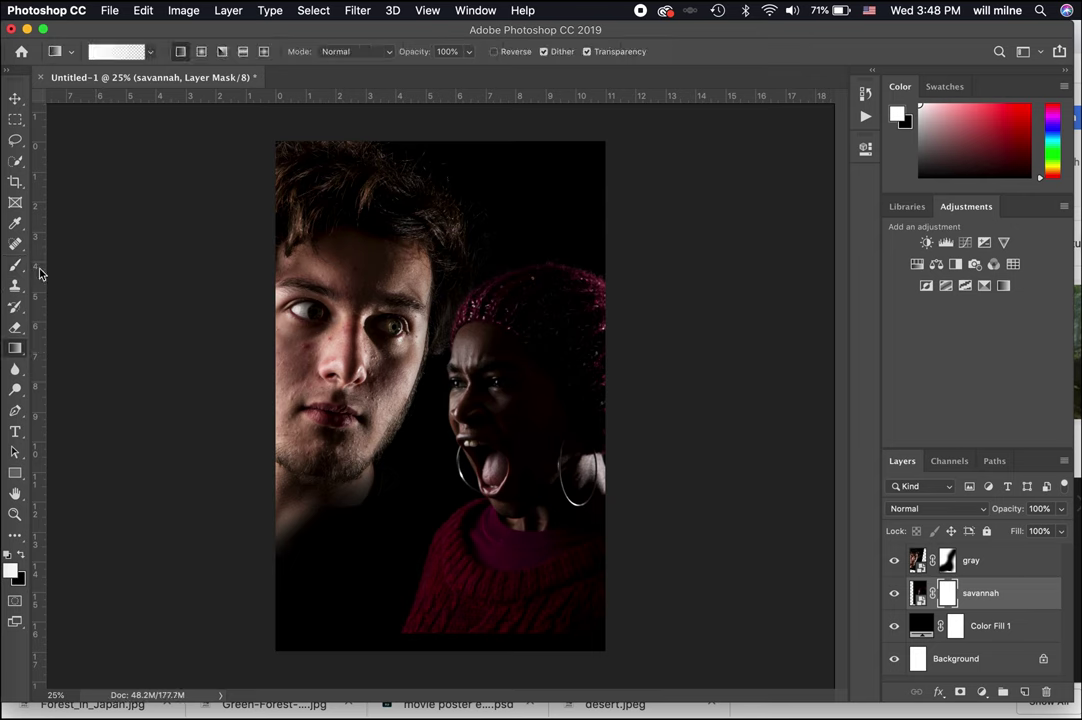
left_click(150, 53)
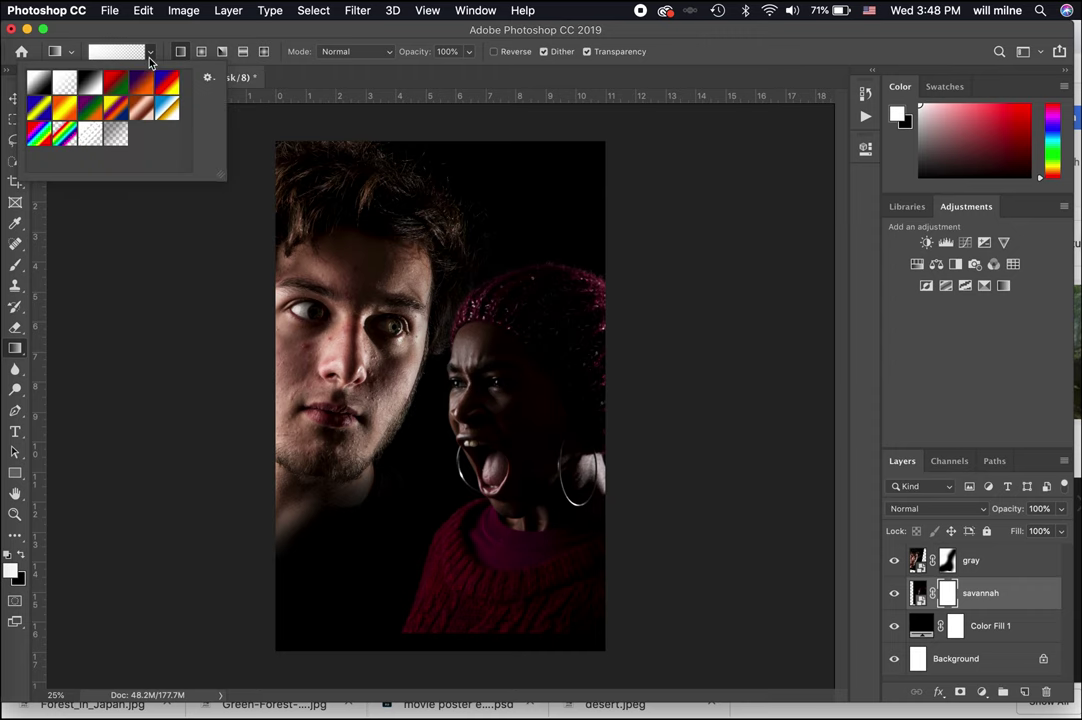
left_click(150, 62)
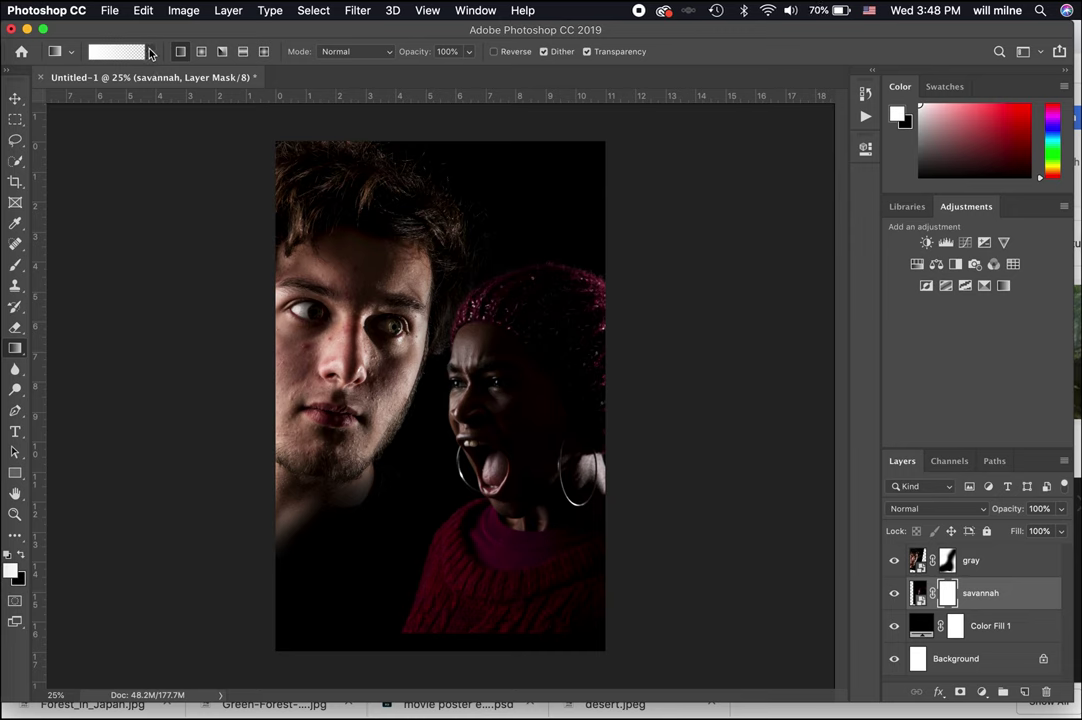
left_click(150, 53)
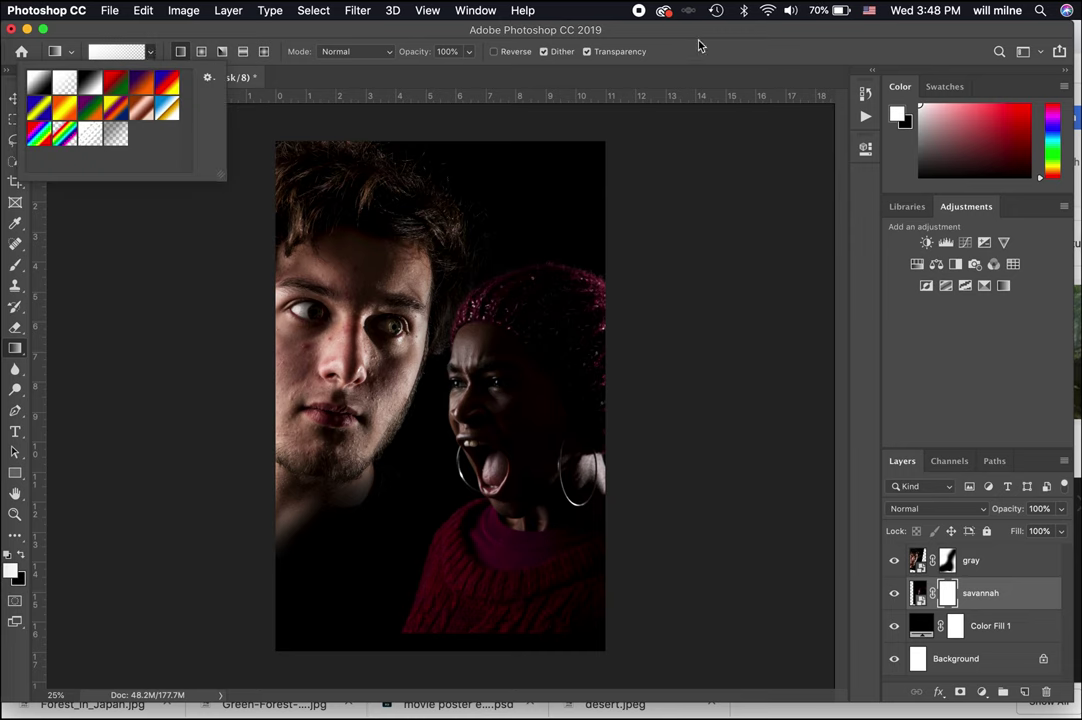
left_click(592, 36)
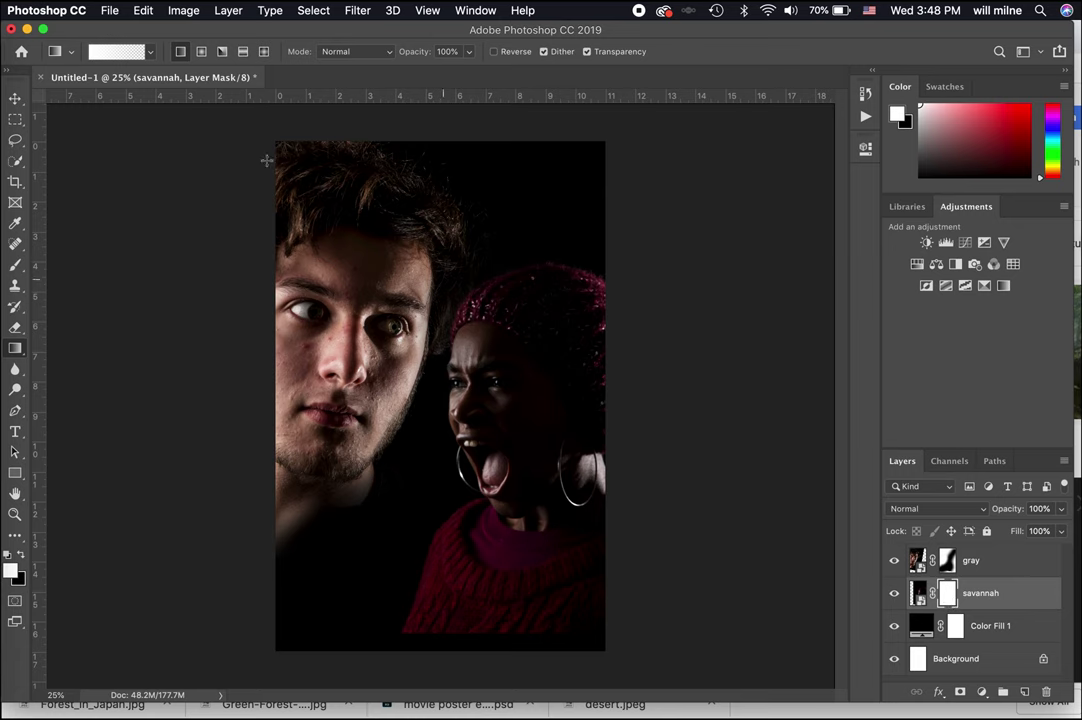
left_click(23, 554)
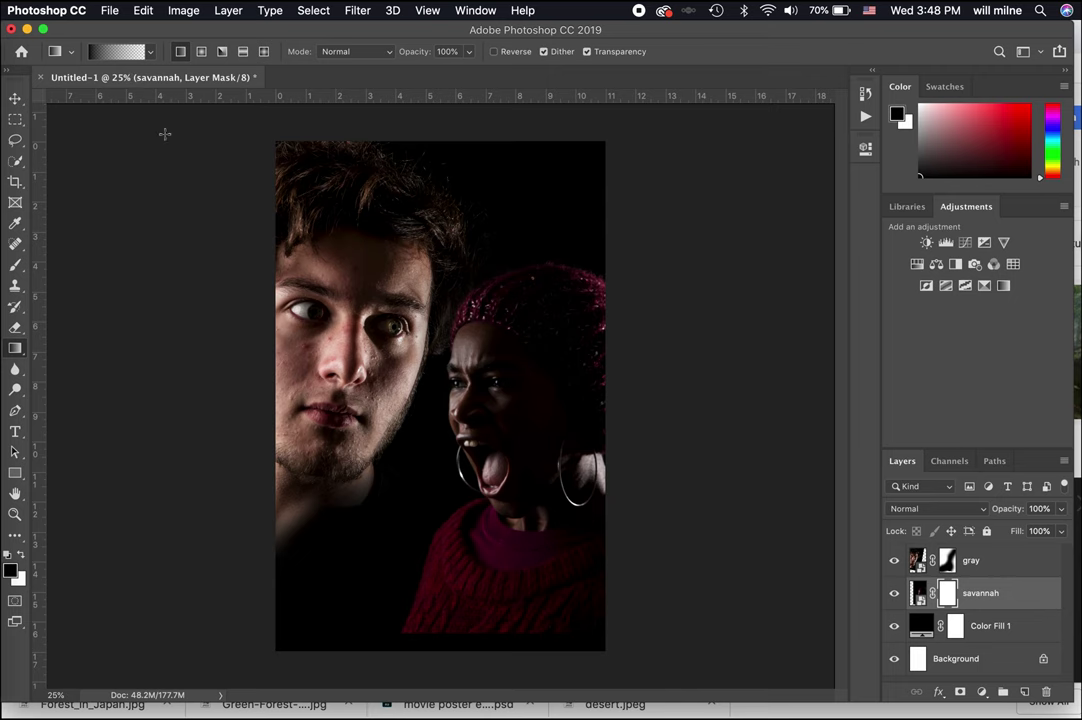
Step: Fade the savannah portrait's lower and right edges into black with gradients drawn inward on its mask
left_click_drag(516, 636, 516, 487)
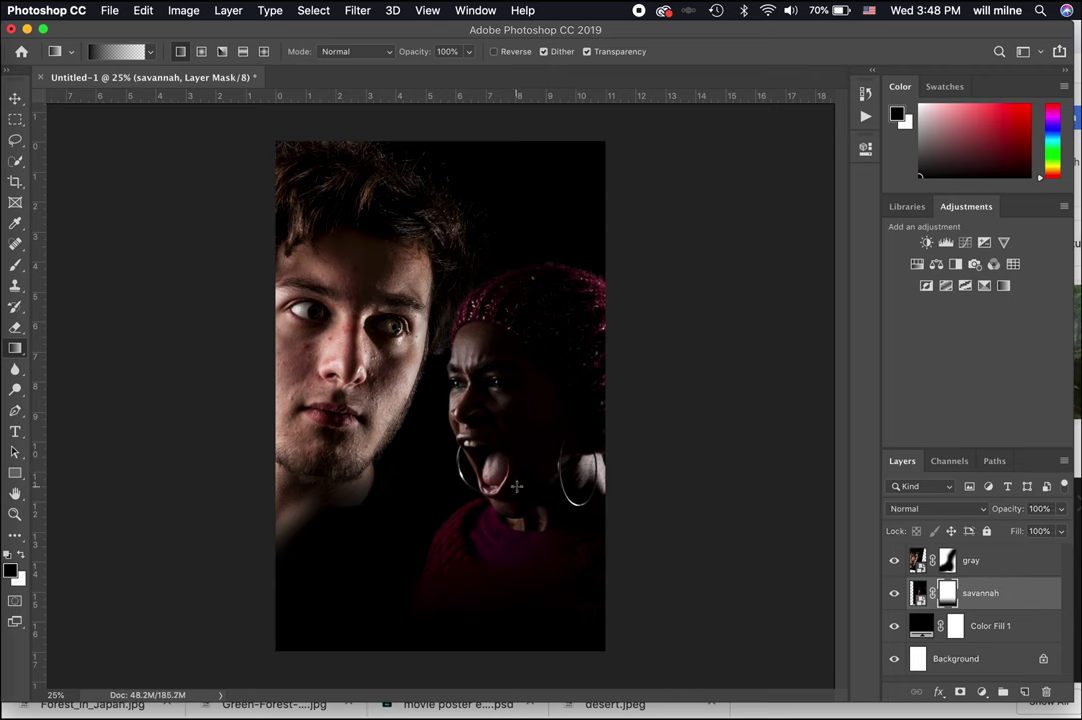
left_click_drag(526, 602, 527, 492)
left_click_drag(617, 418, 450, 418)
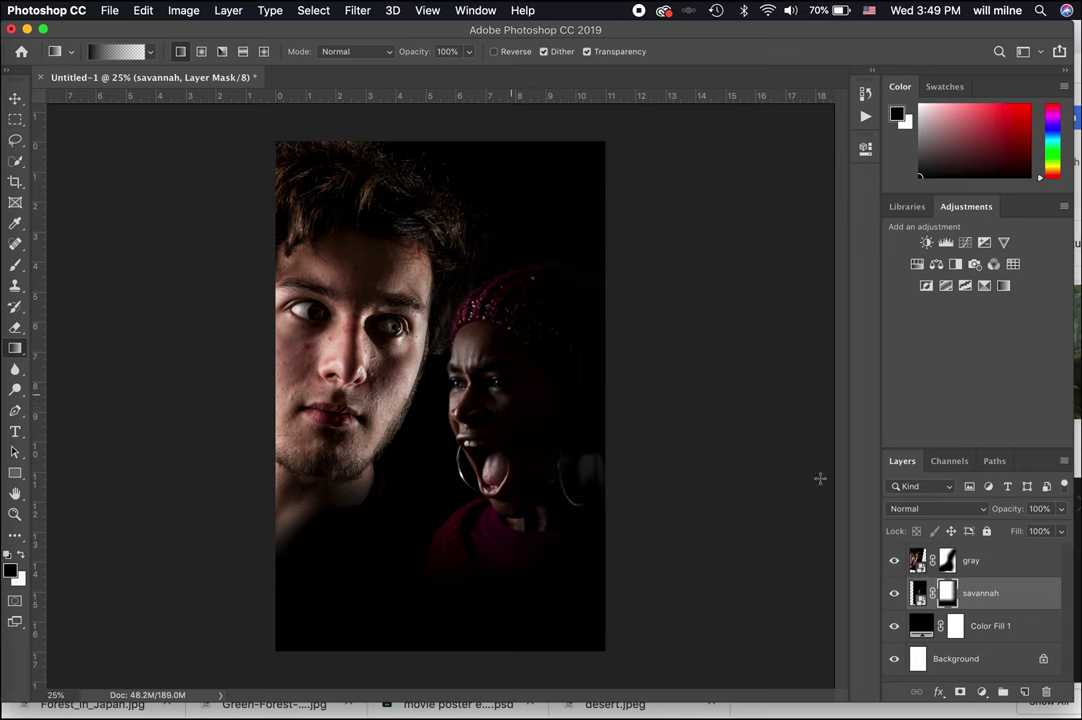
Step: Enlarge the masked savannah portrait to about 112% and reposition it beside the gray portrait's face
key("super+t")
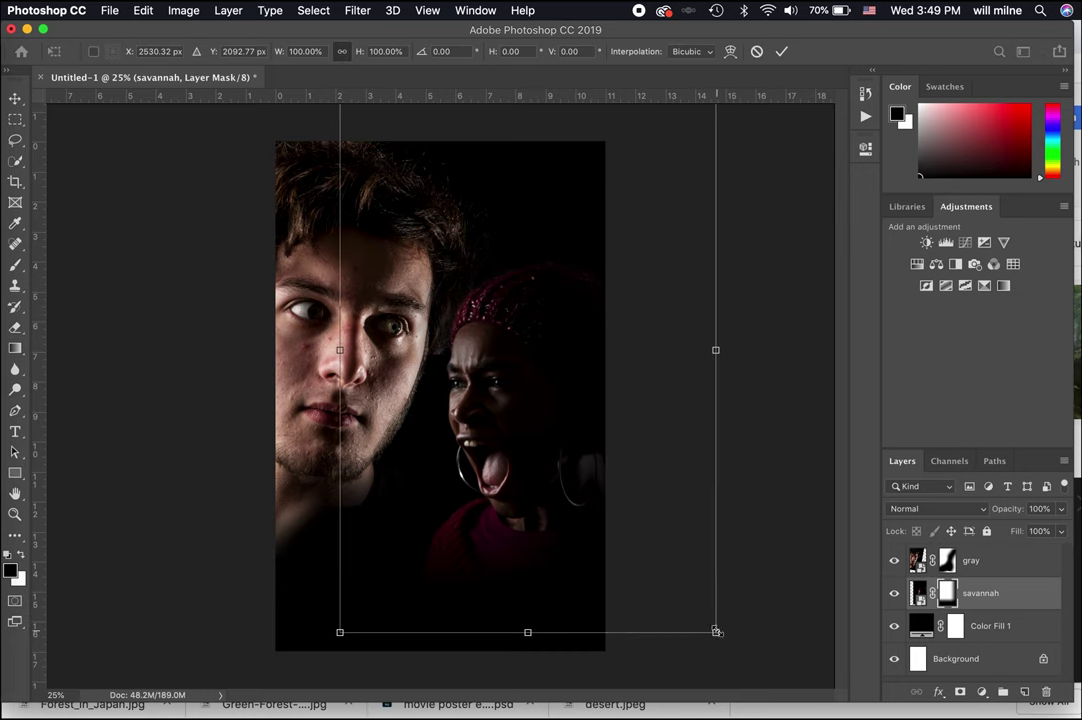
left_click_drag(720, 635, 764, 688)
left_click_drag(652, 570, 669, 548)
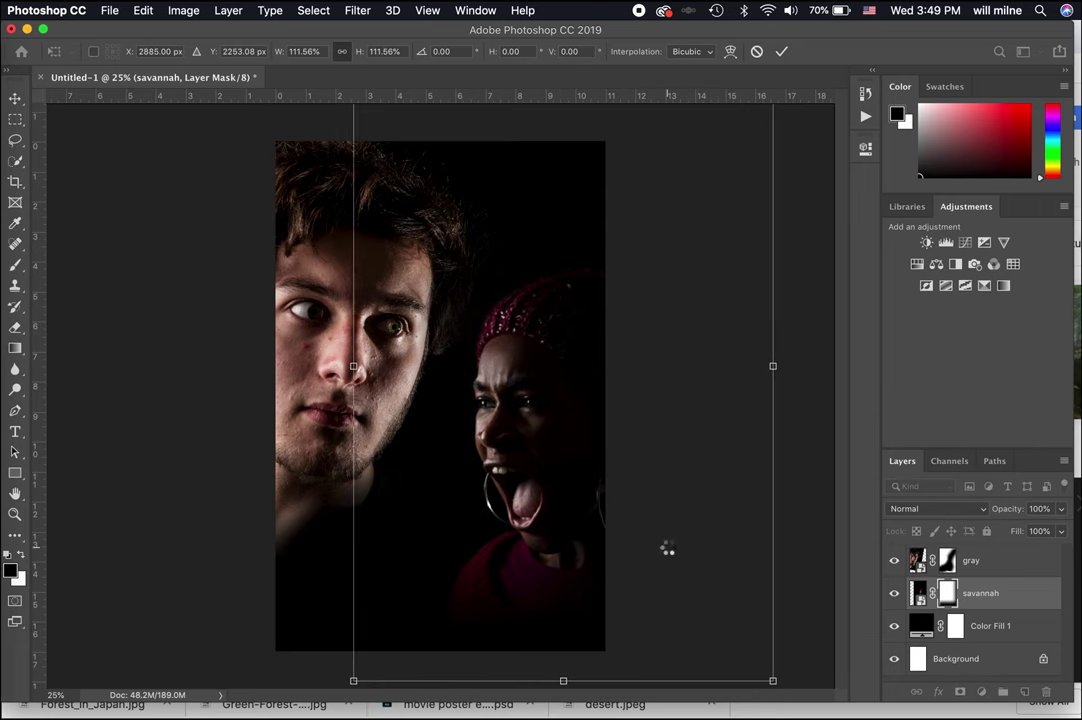
key("Return")
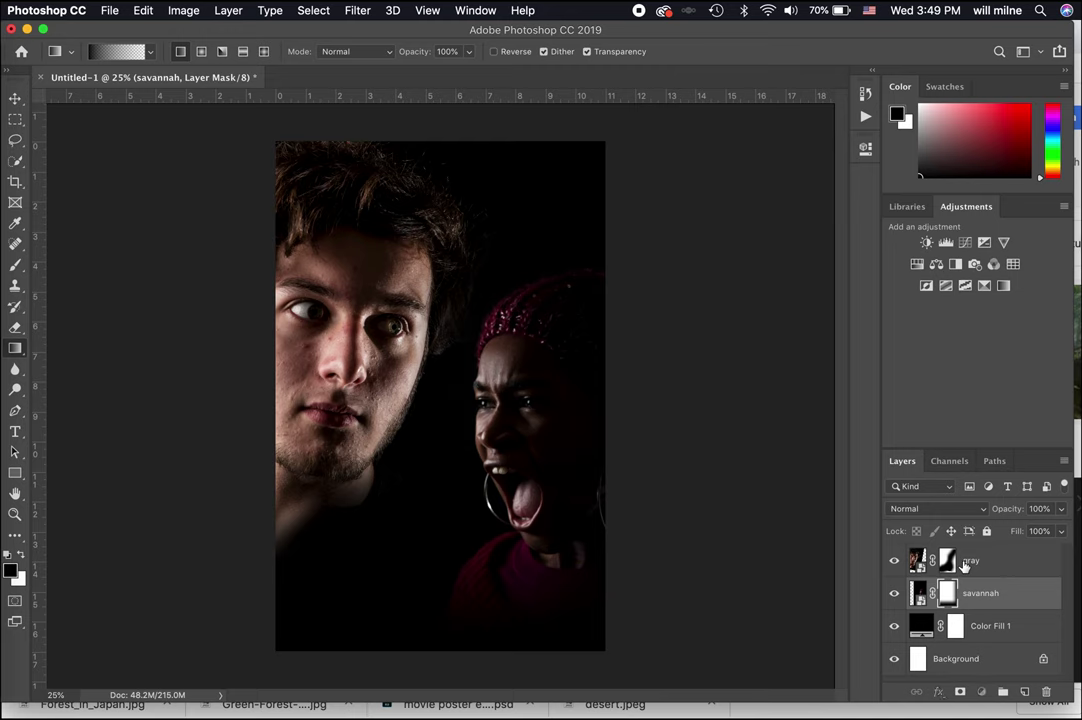
Step: Add the title "DON'T ANSWER" in bright red (#fc1e1e) near the poster's lower edge, above the gray layer
key("alt+bracketright")
key("t")
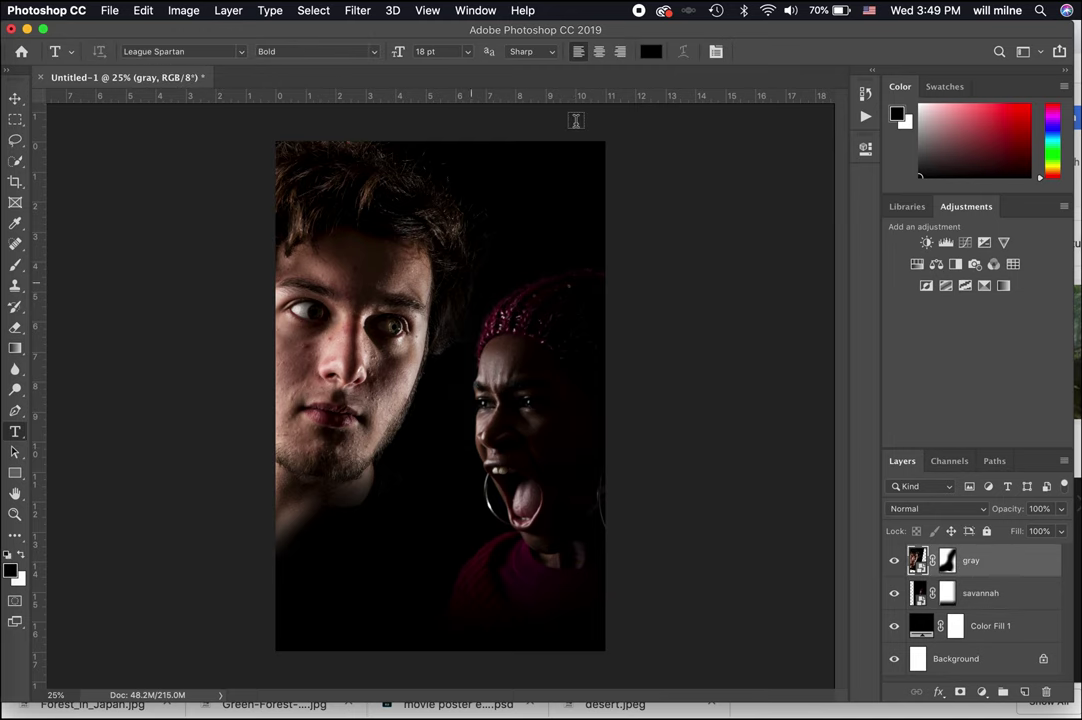
left_click(650, 51)
left_click_drag(631, 166, 768, 147)
left_click(940, 139)
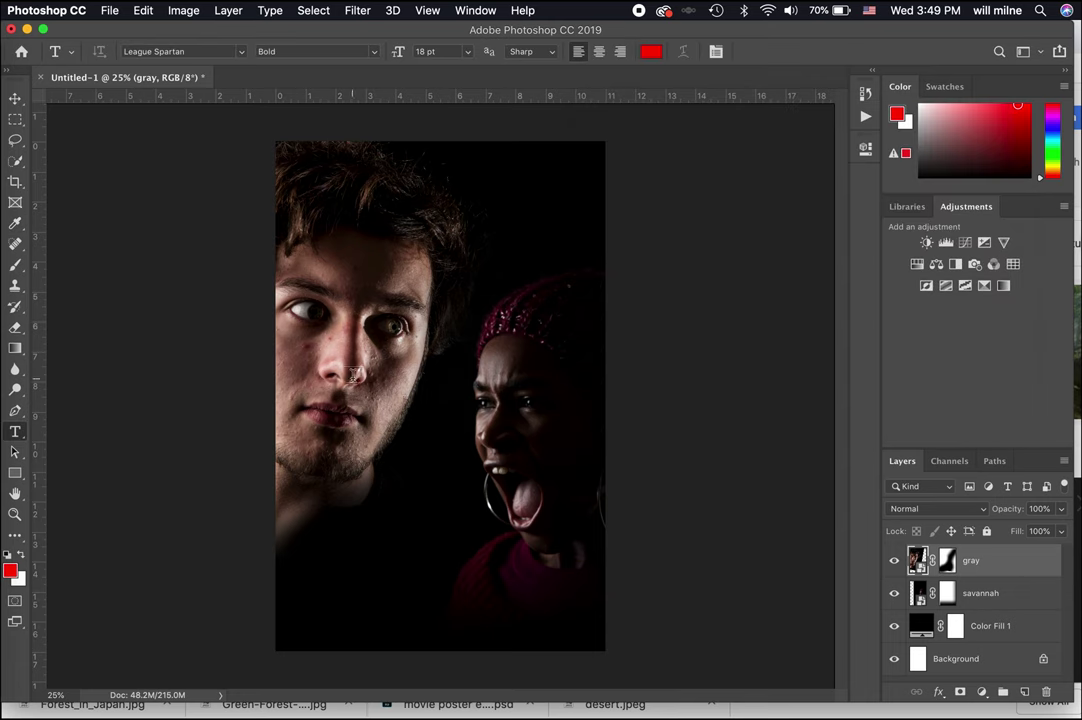
left_click(298, 613)
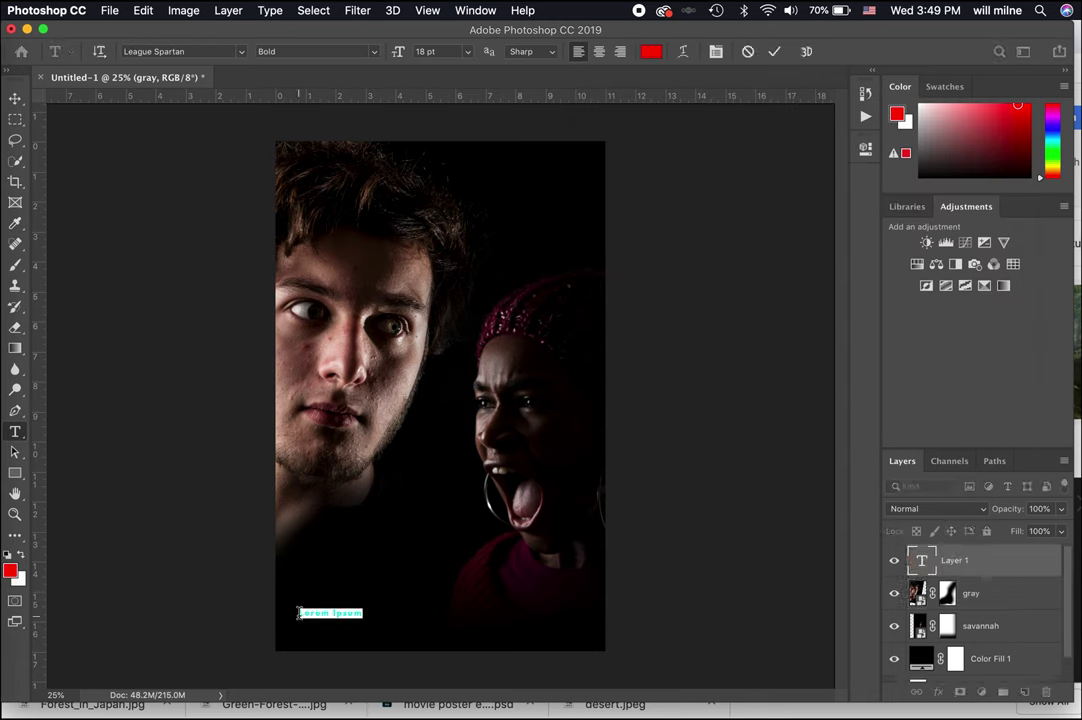
type("DON'T ANSWER")
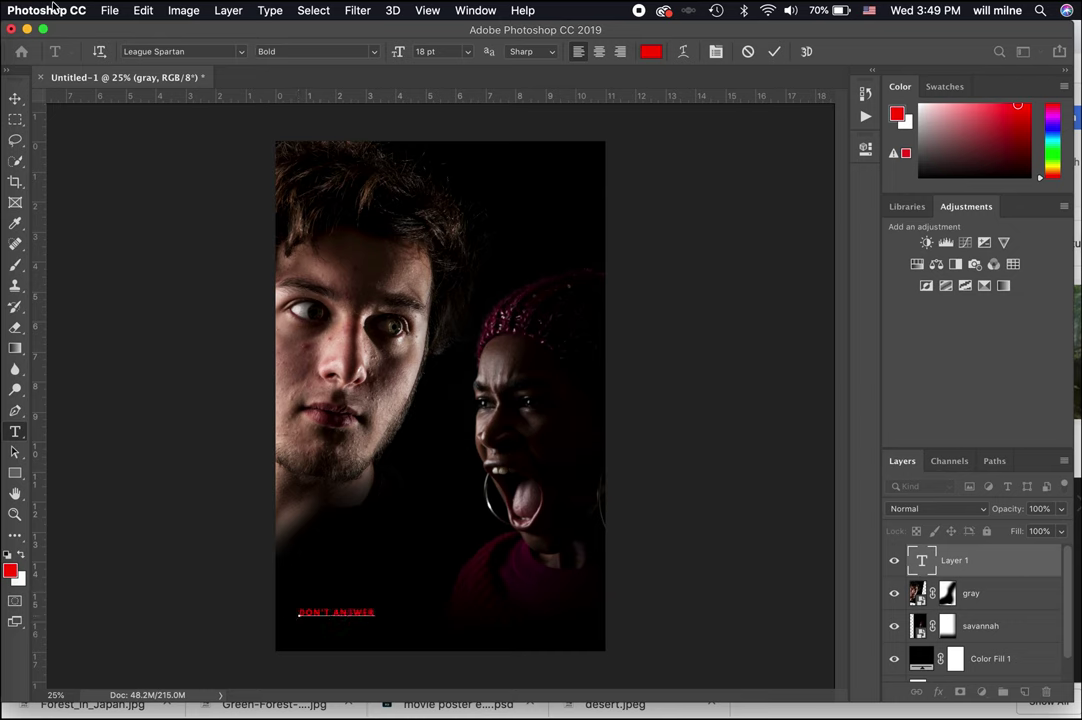
Step: Stretch the "DON'T ANSWER" title to about 402% width and 530% height, positioning it across the poster's lower edge
left_click(15, 98)
key("super+t")
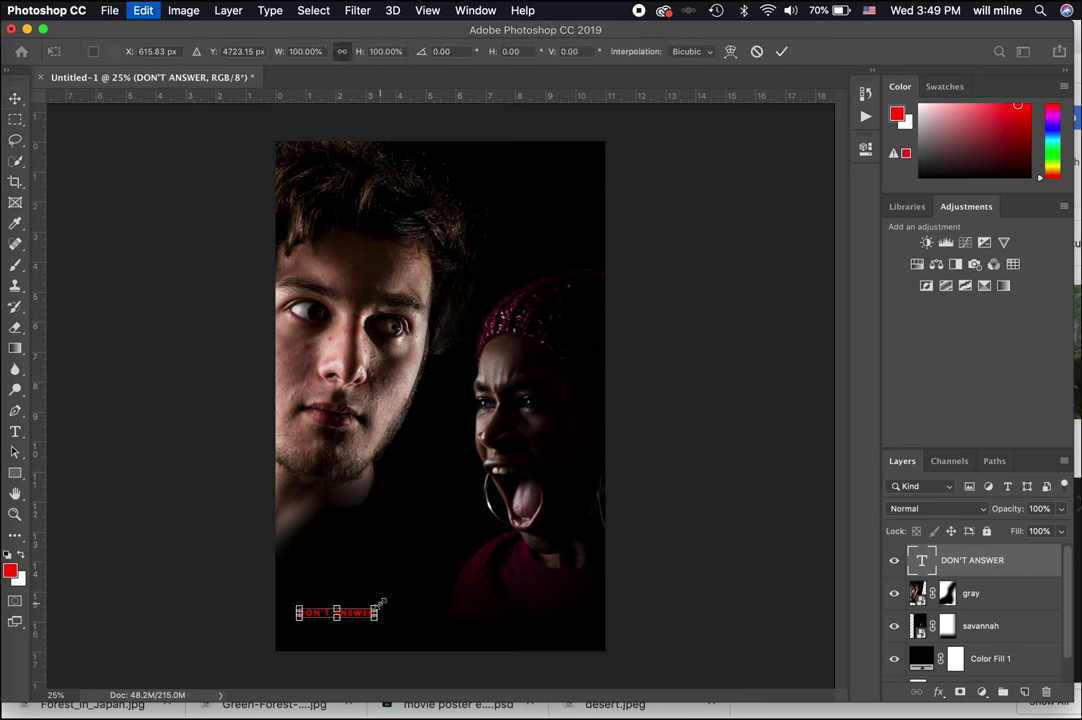
left_click_drag(375, 604, 612, 522)
left_click_drag(526, 596, 518, 624)
left_click_drag(440, 606, 441, 594)
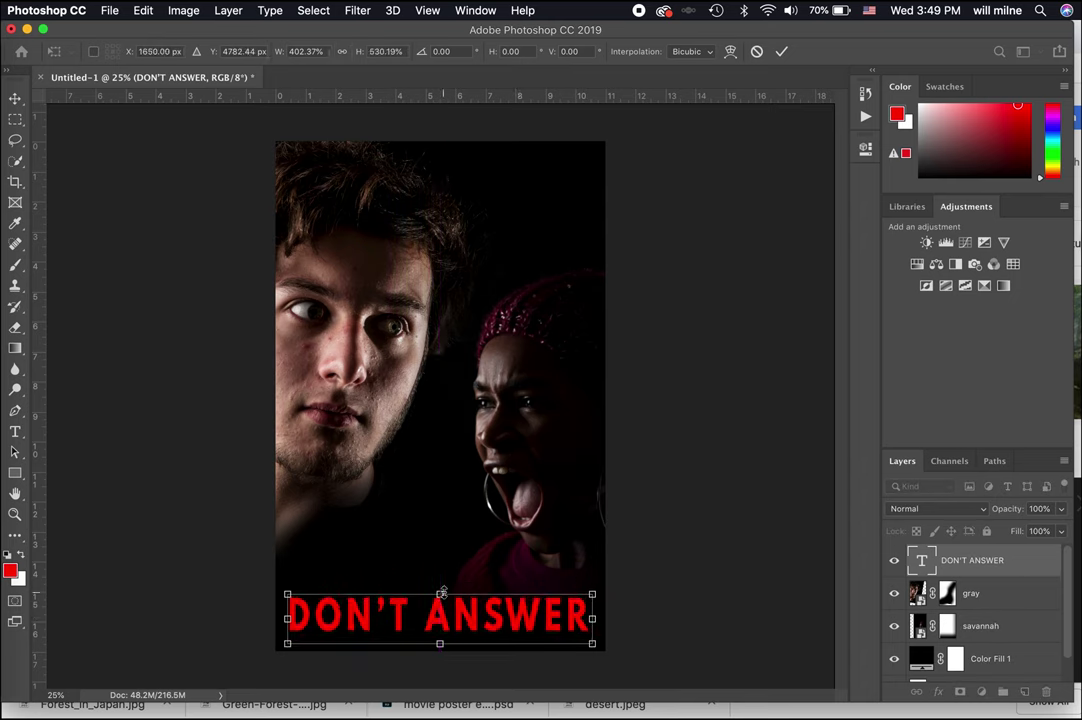
key("Return")
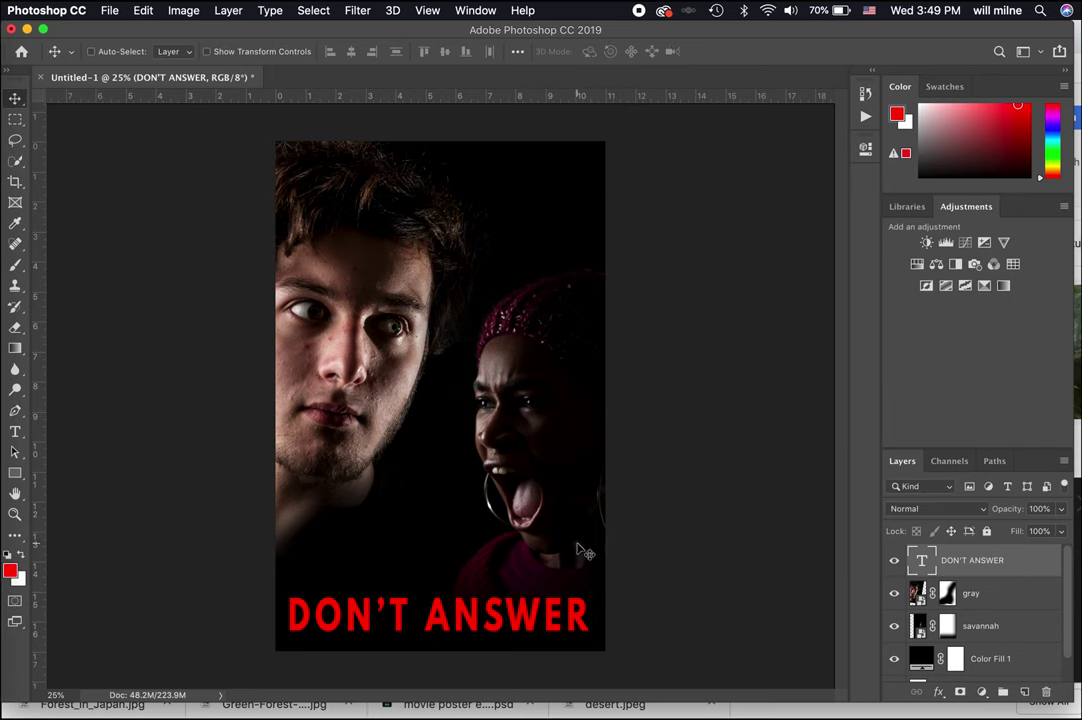
left_click_drag(528, 633, 526, 636)
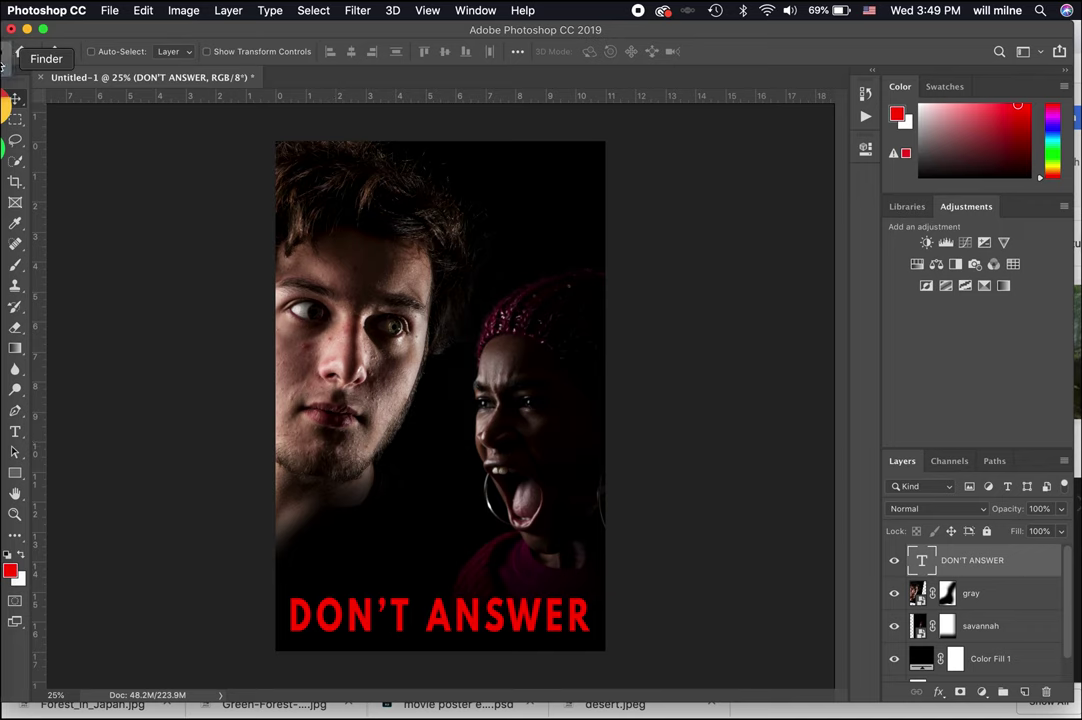
Step: Place the creased texture Layer 1.jpg from Finder's Masking folder over the whole poster
left_click(5, 60)
left_click(412, 402)
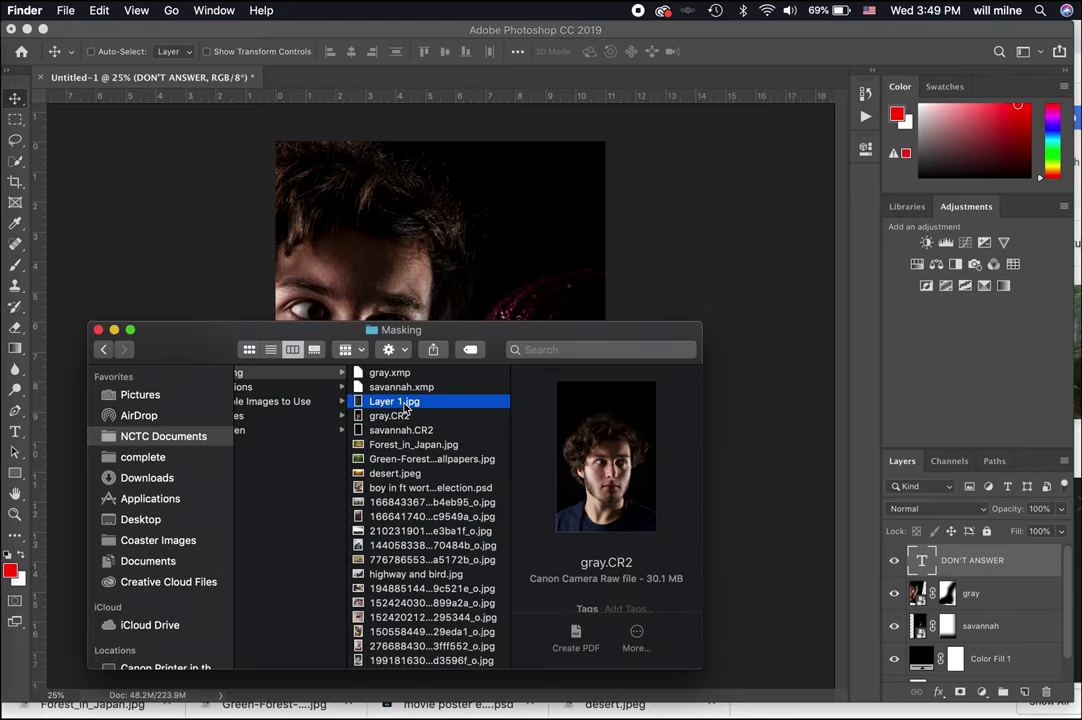
left_click(442, 278)
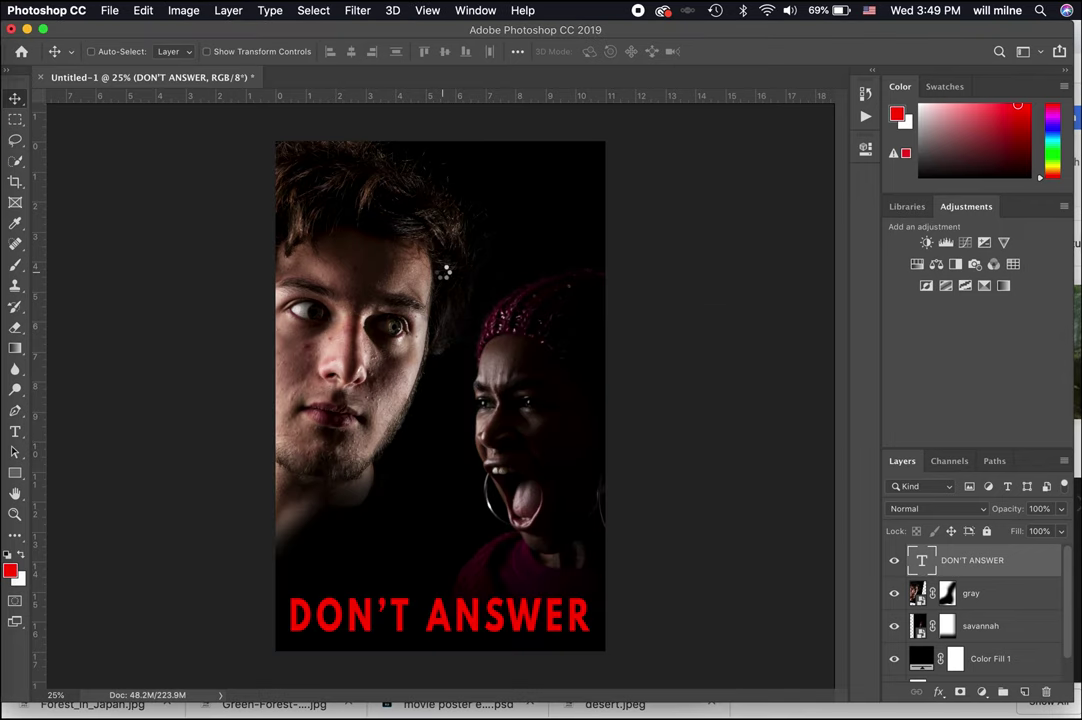
left_click_drag(442, 270, 444, 278)
key("Return")
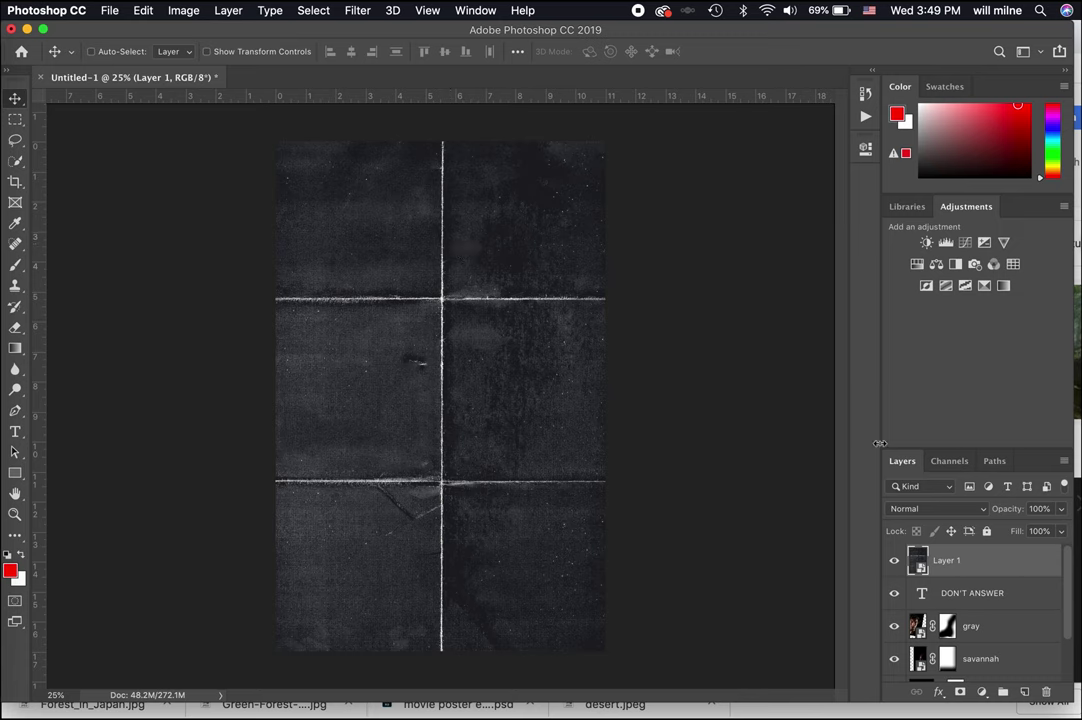
Step: Set the texture layer's blend mode to Screen and its opacity to 65%
left_click(908, 509)
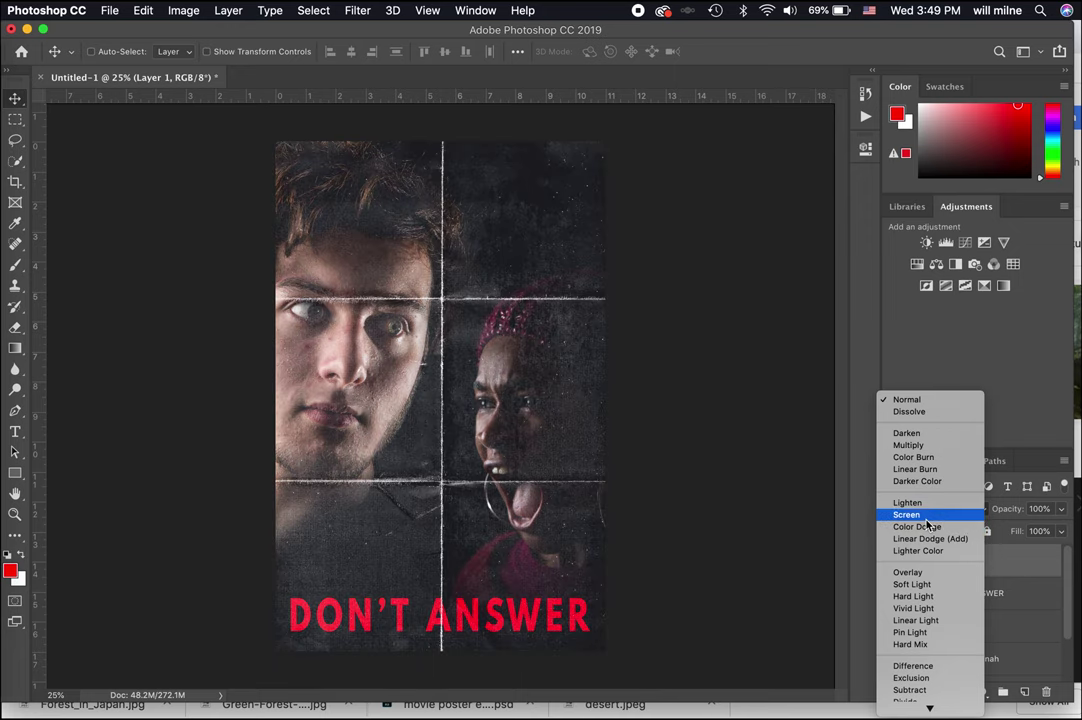
left_click(926, 519)
left_click(1061, 509)
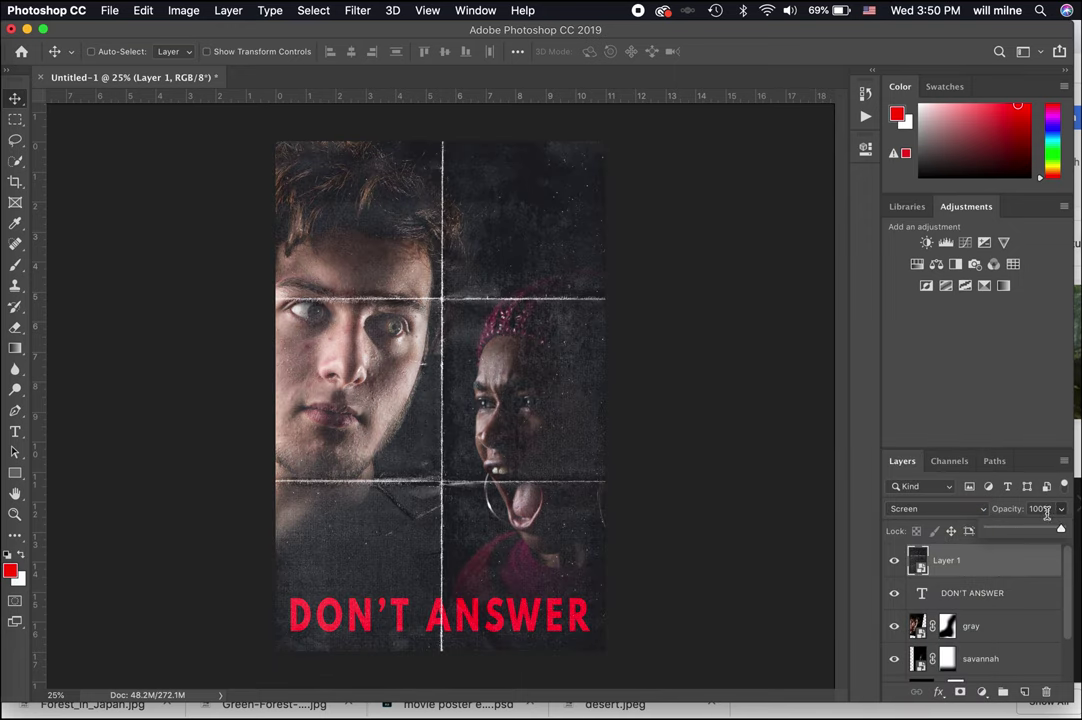
left_click_drag(1038, 533, 1036, 533)
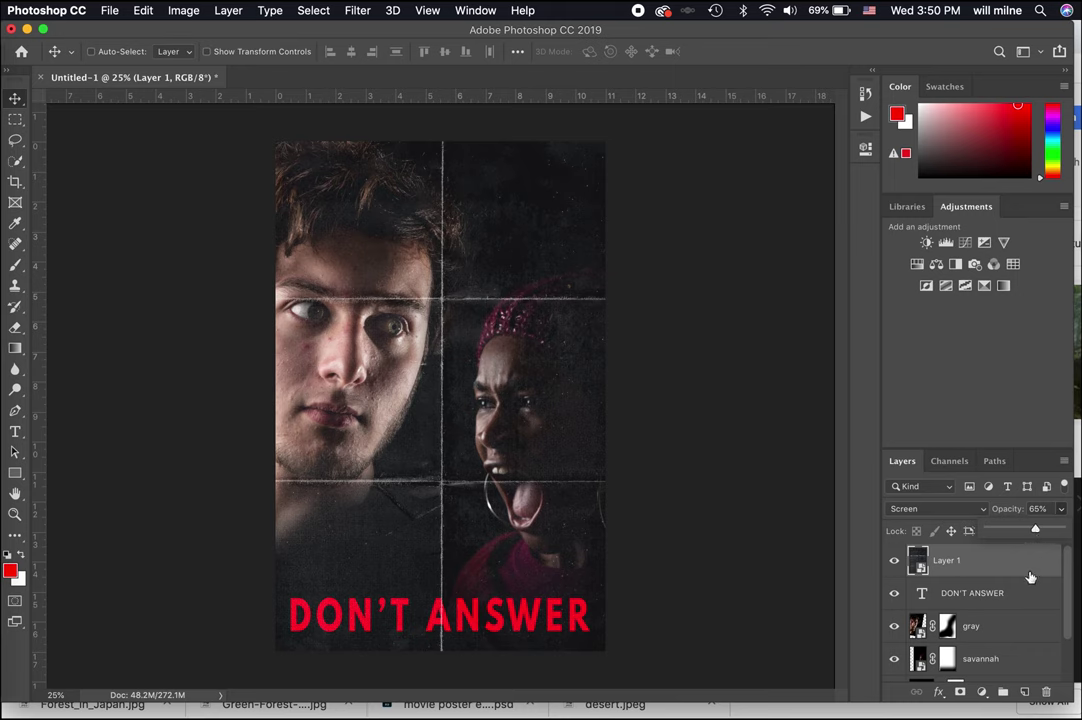
Step: Recolor the "DON'T ANSWER" title light gray (#dfdfdf)
left_click(998, 595)
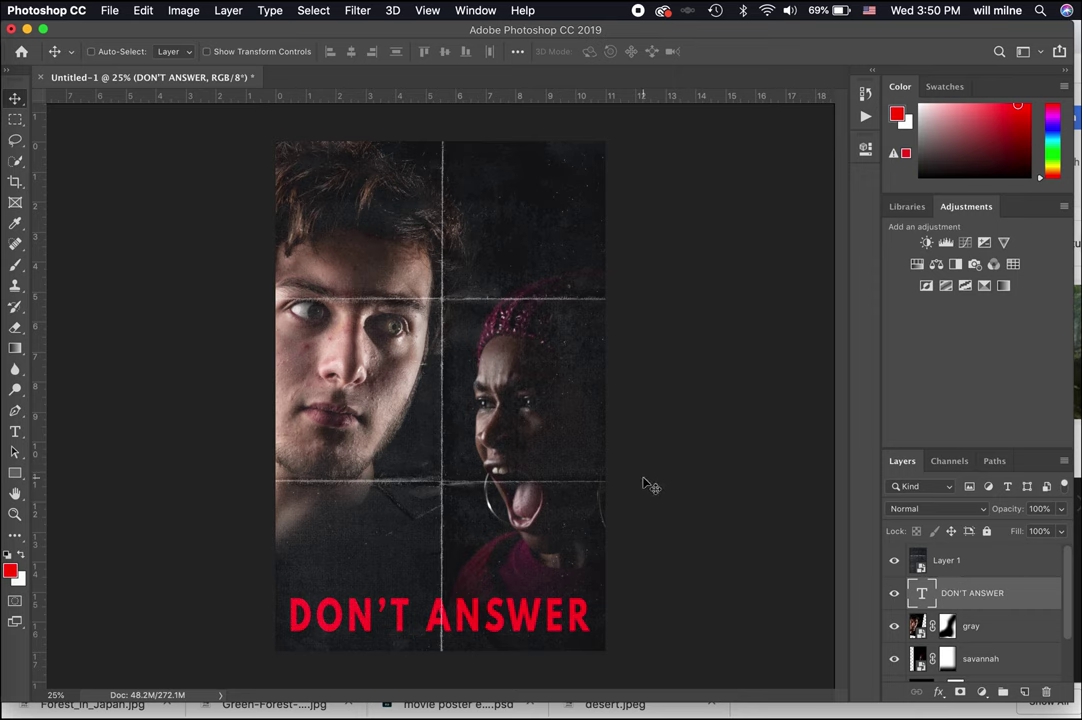
key("t")
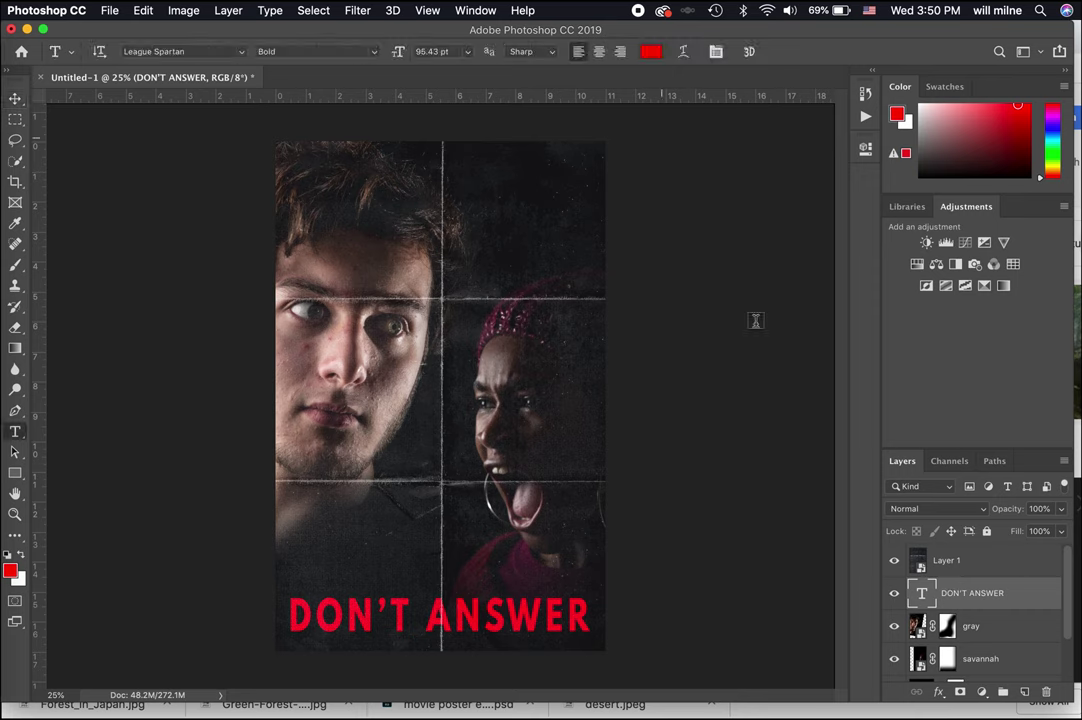
double_click(921, 594)
left_click(651, 51)
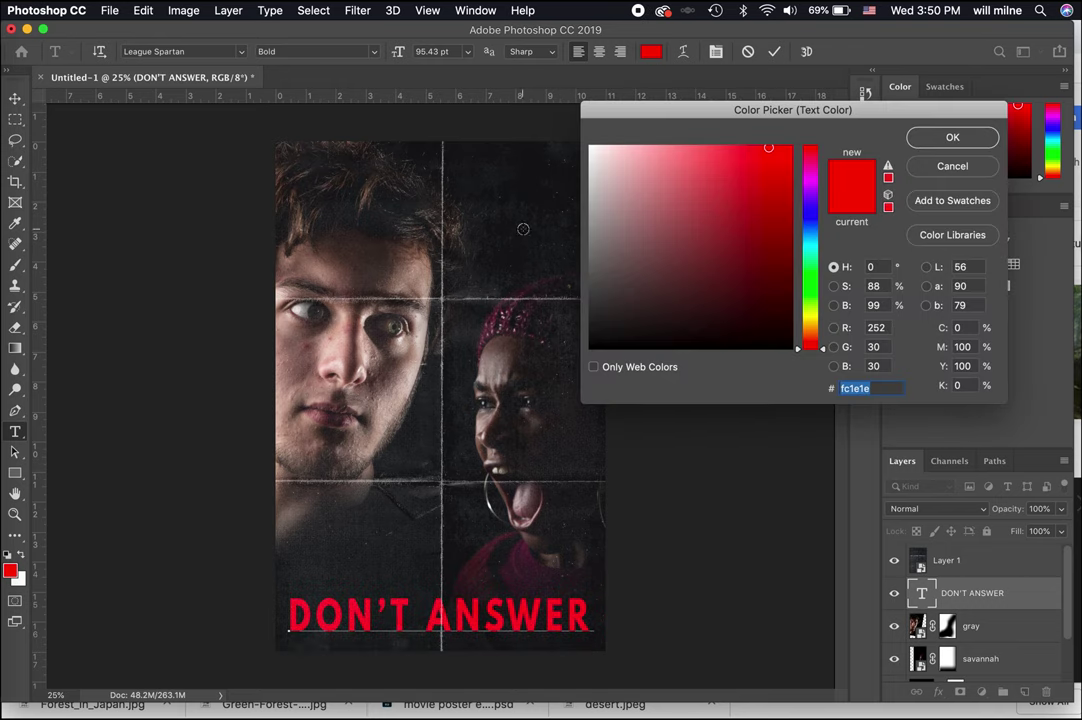
left_click(588, 169)
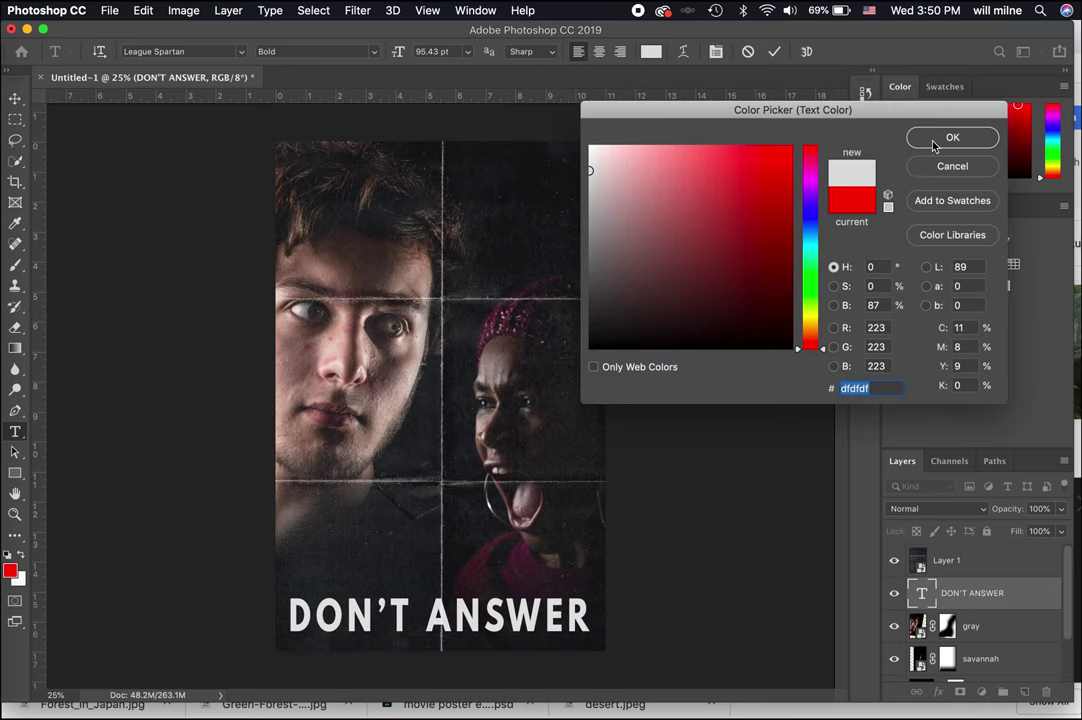
left_click(952, 137)
left_click(17, 95)
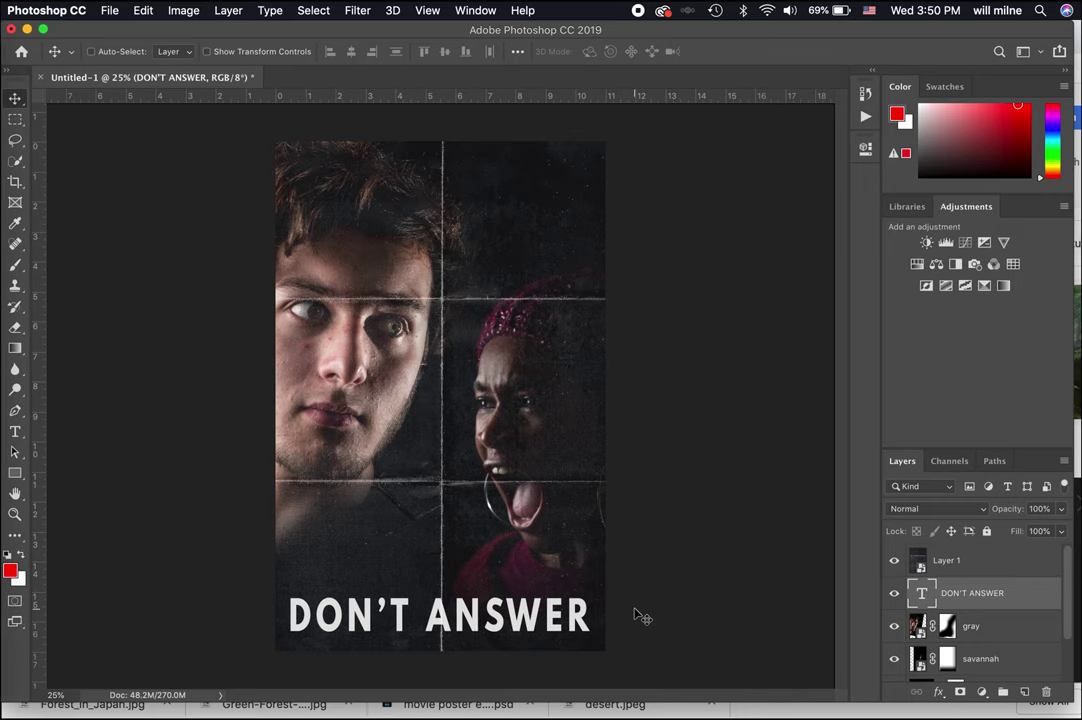
Step: Close the poster without saving and open Green-Forest-Wallpapers.jpg in Photoshop from Finder's Masking folder
key("super+w")
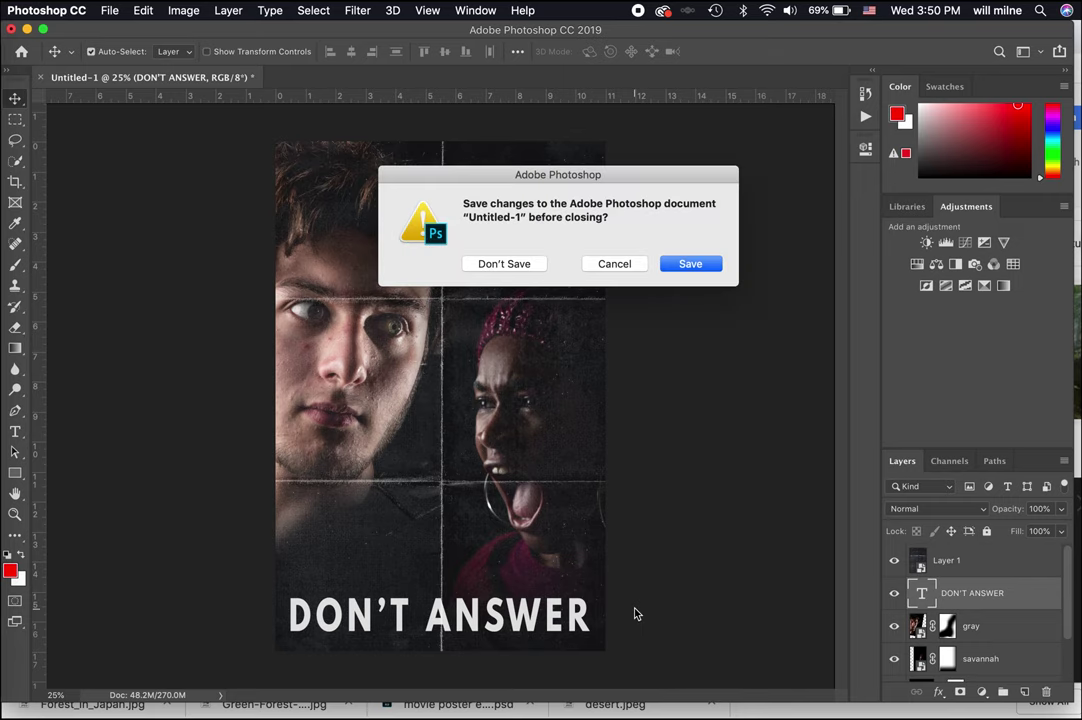
key("super+d")
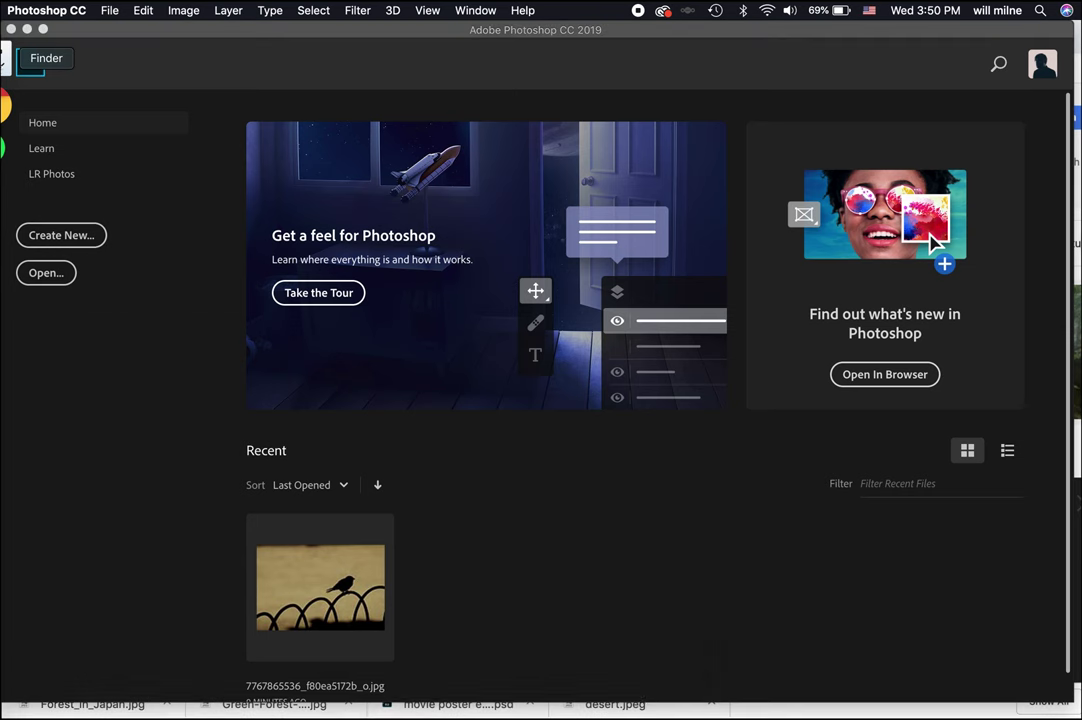
left_click(4, 60)
key("Down")
key("Down")
key("Down")
key("Down")
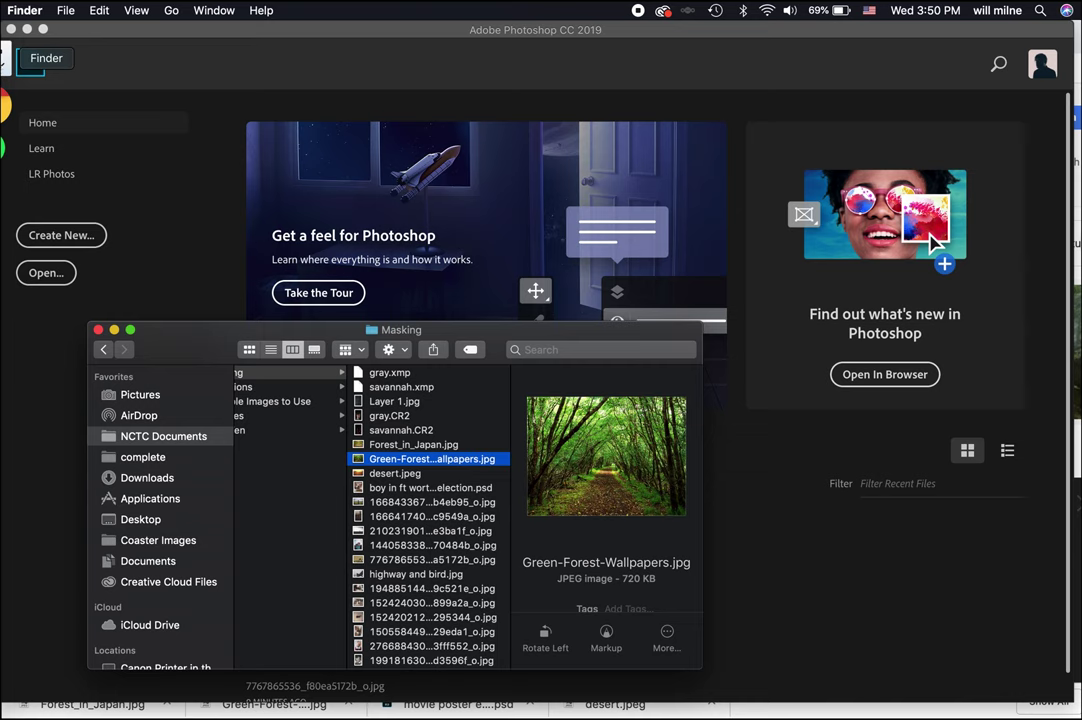
key("Down")
key("Up")
key("Up")
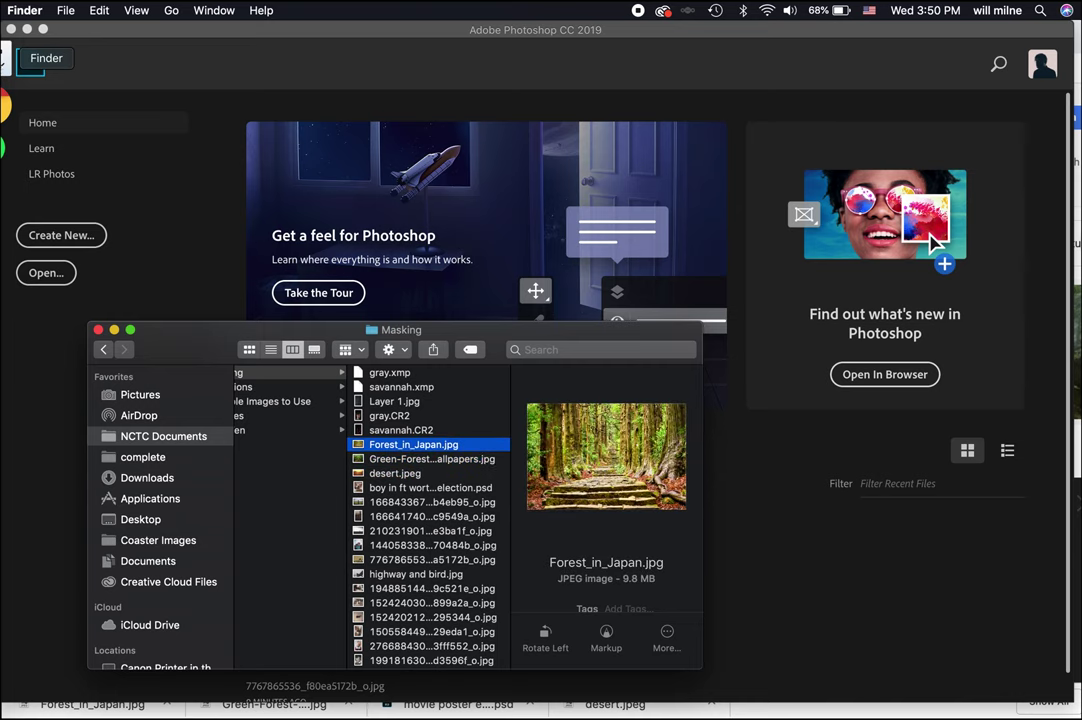
key("Down")
left_click_drag(410, 463, 600, 268)
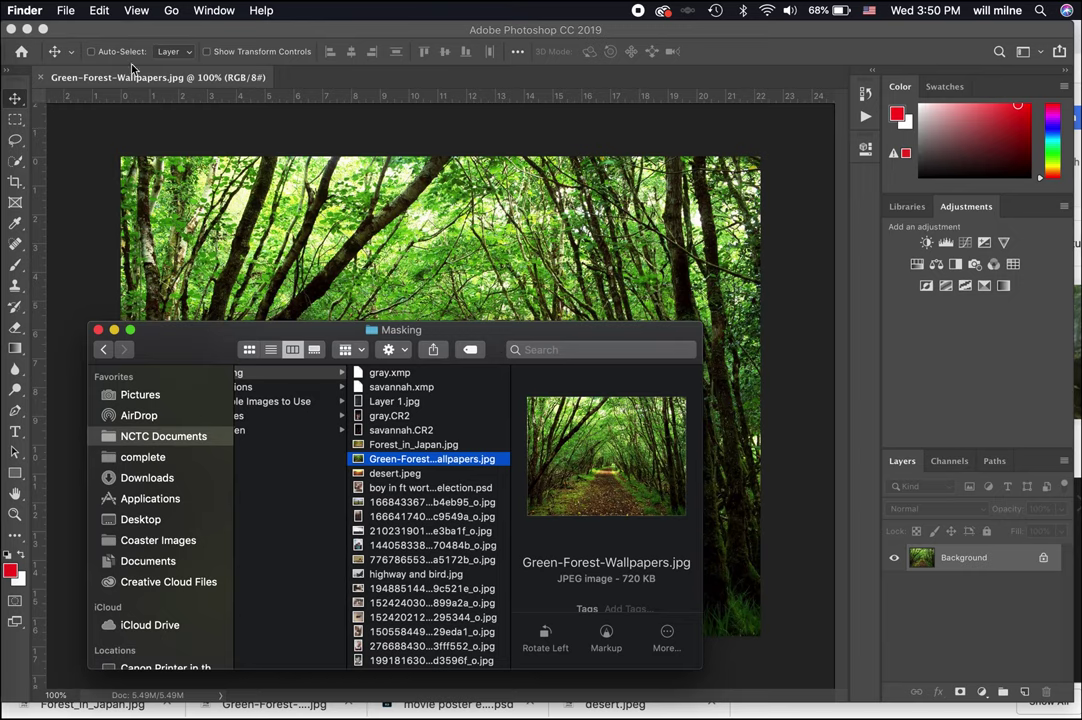
left_click(66, 11)
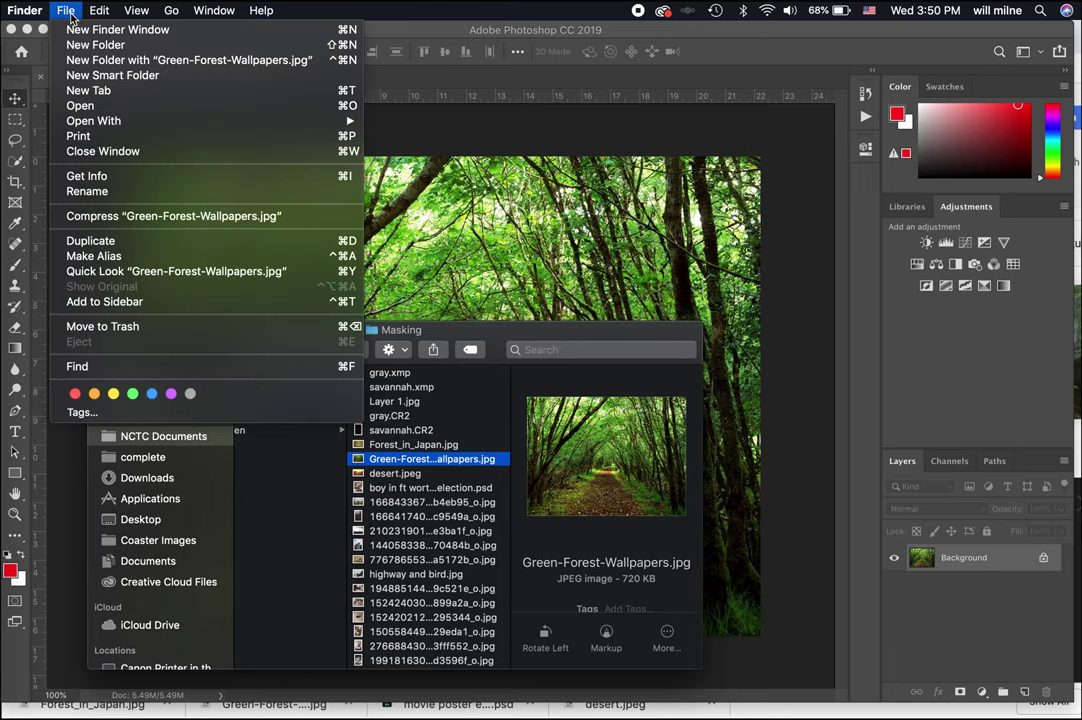
left_click(117, 106)
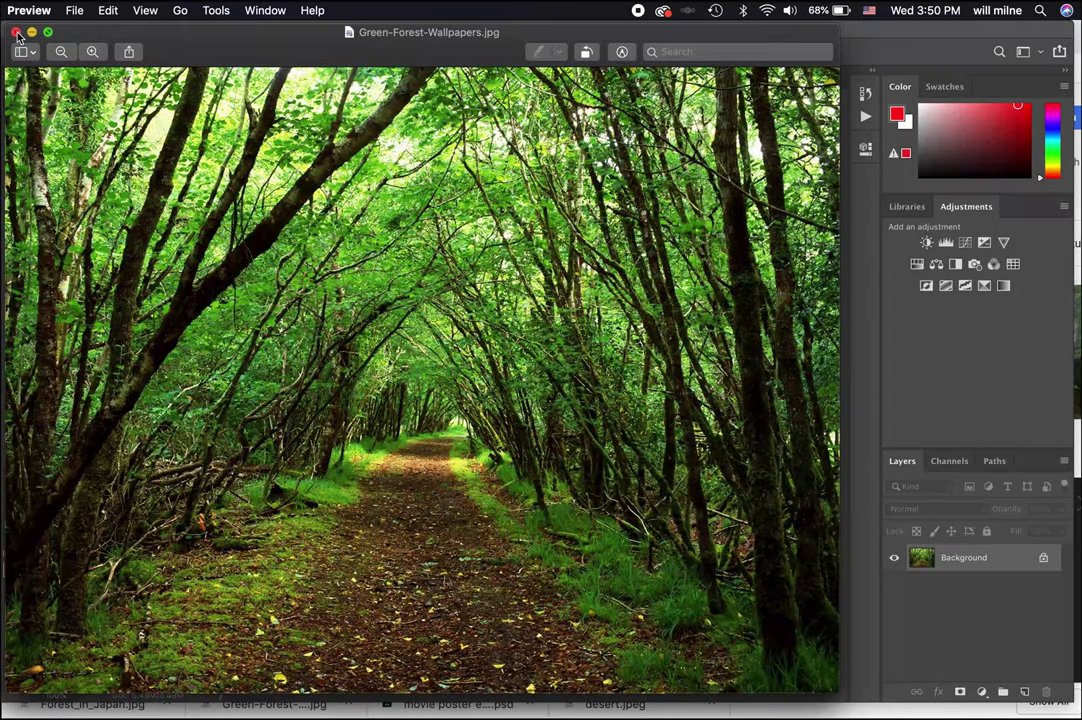
left_click(16, 35)
Step: Open "boy in ft worth with selection.psd" from the Masking folder inside NCTC Documents
left_click(114, 10)
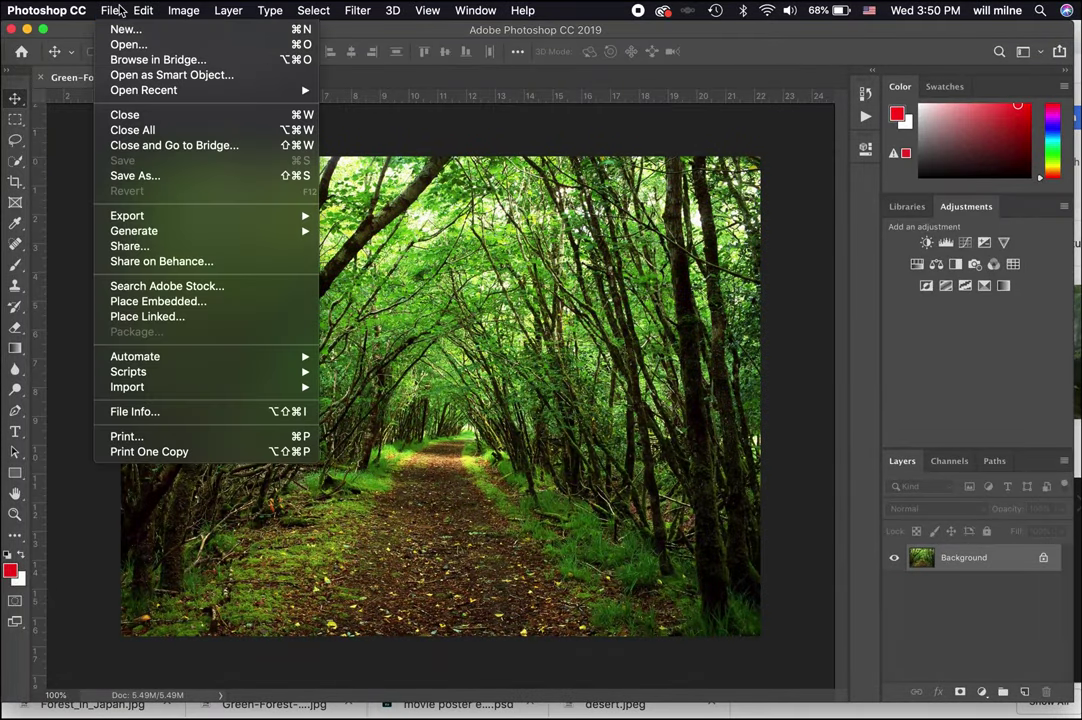
left_click(130, 44)
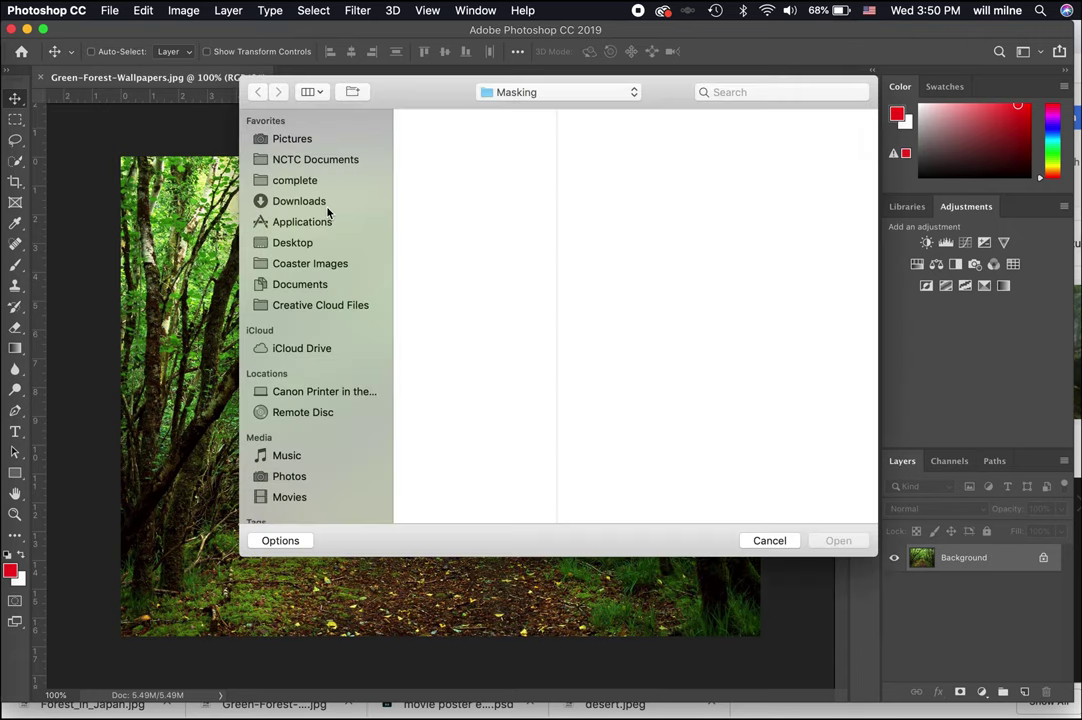
left_click(322, 162)
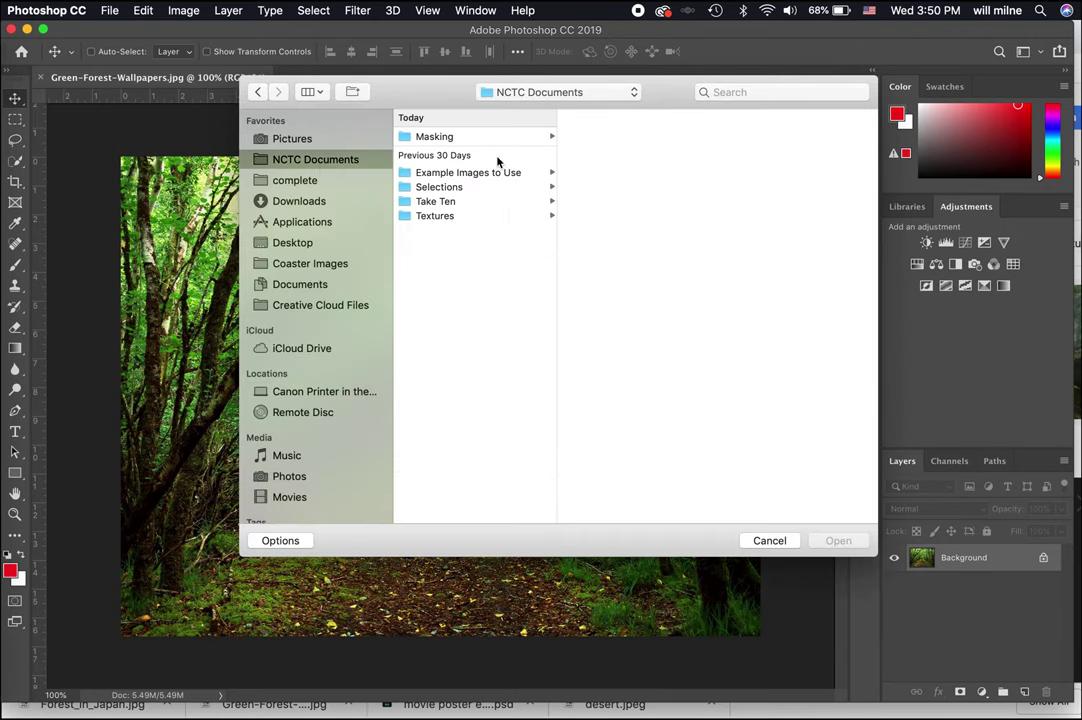
left_click(428, 136)
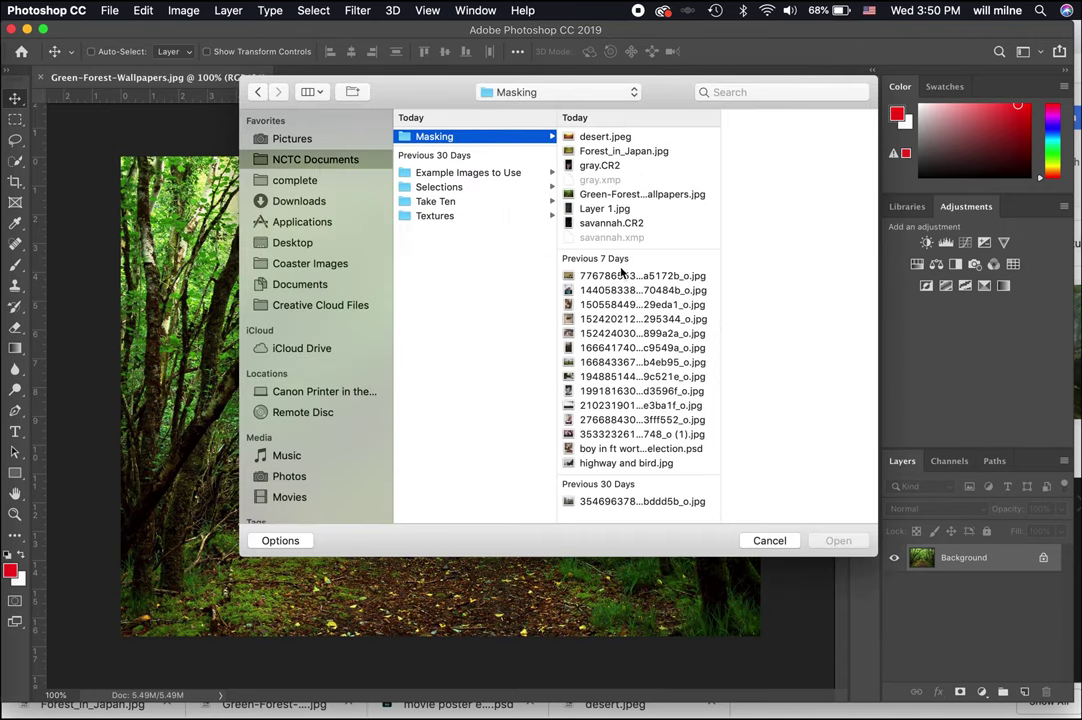
left_click(621, 450)
left_click(838, 540)
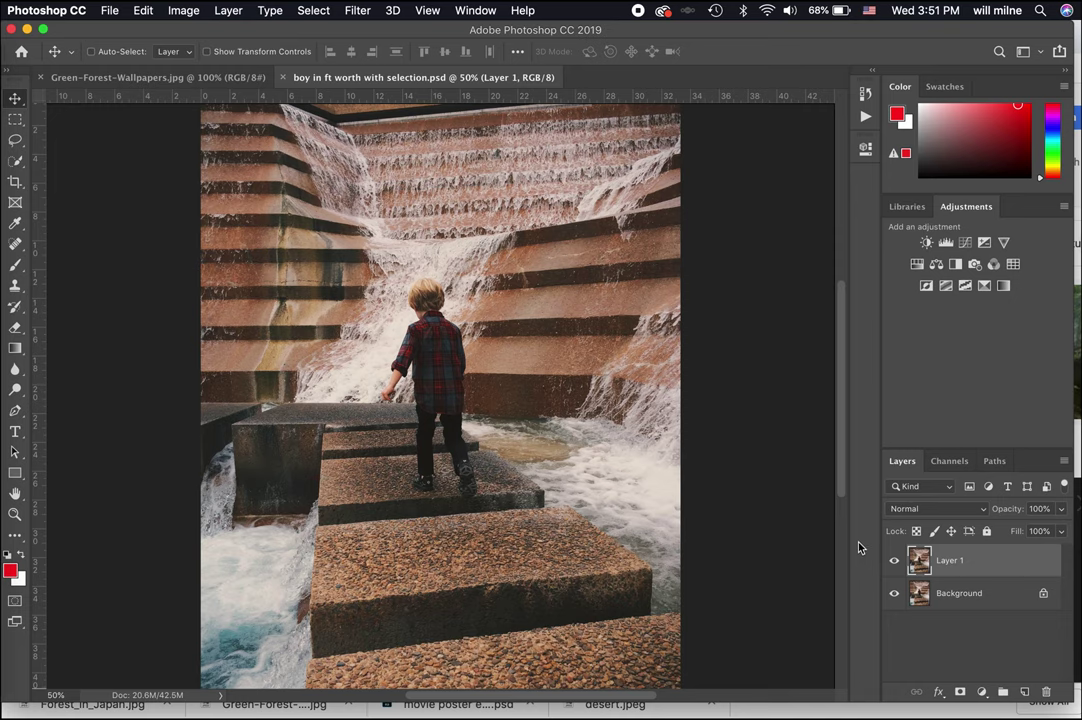
left_click(15, 140)
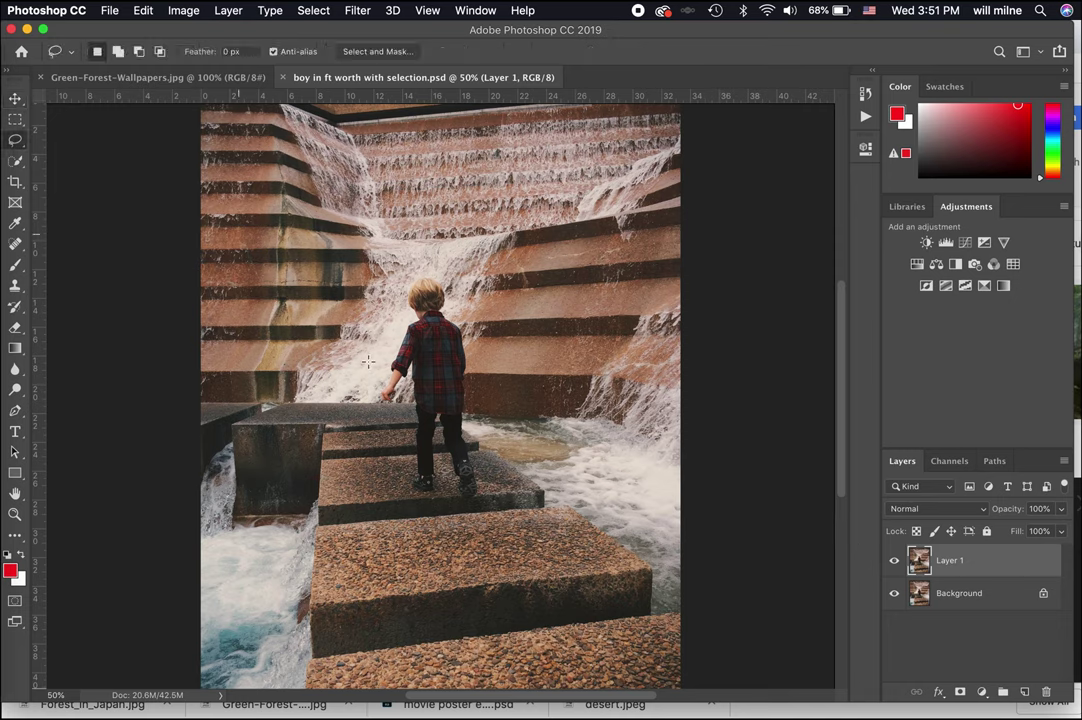
left_click(15, 158)
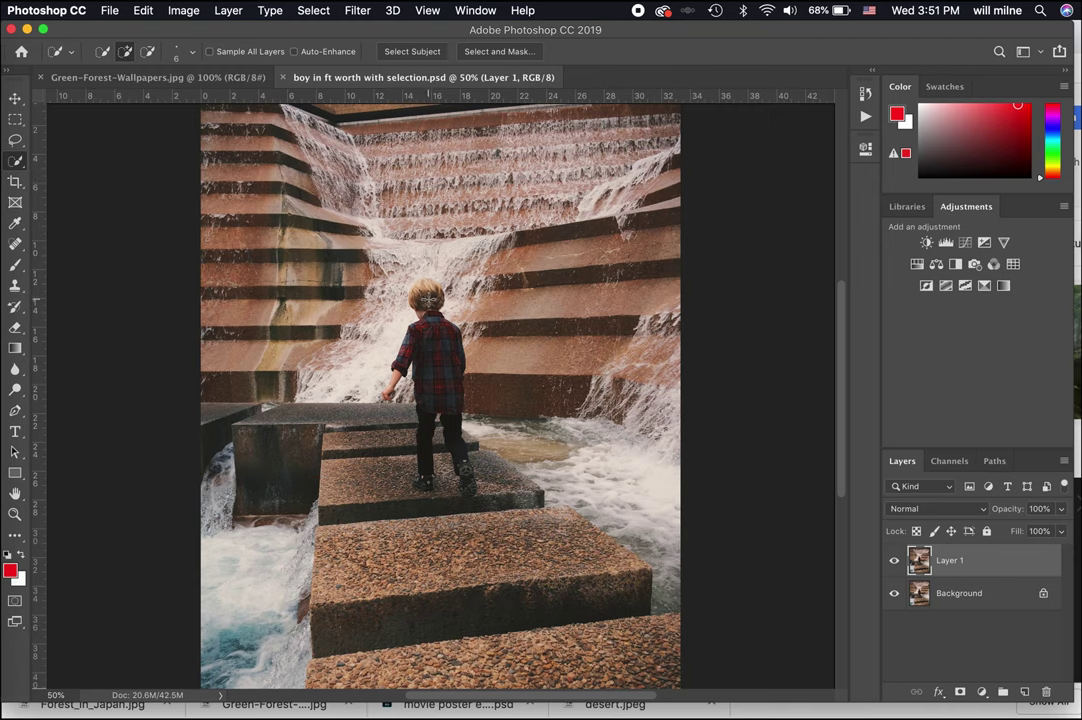
left_click_drag(428, 298, 452, 390)
left_click_drag(410, 385, 448, 398)
key("super+d")
Step: Load the boy's saved selection channel from boy in ft worth with selection.psd as a new selection
left_click(315, 9)
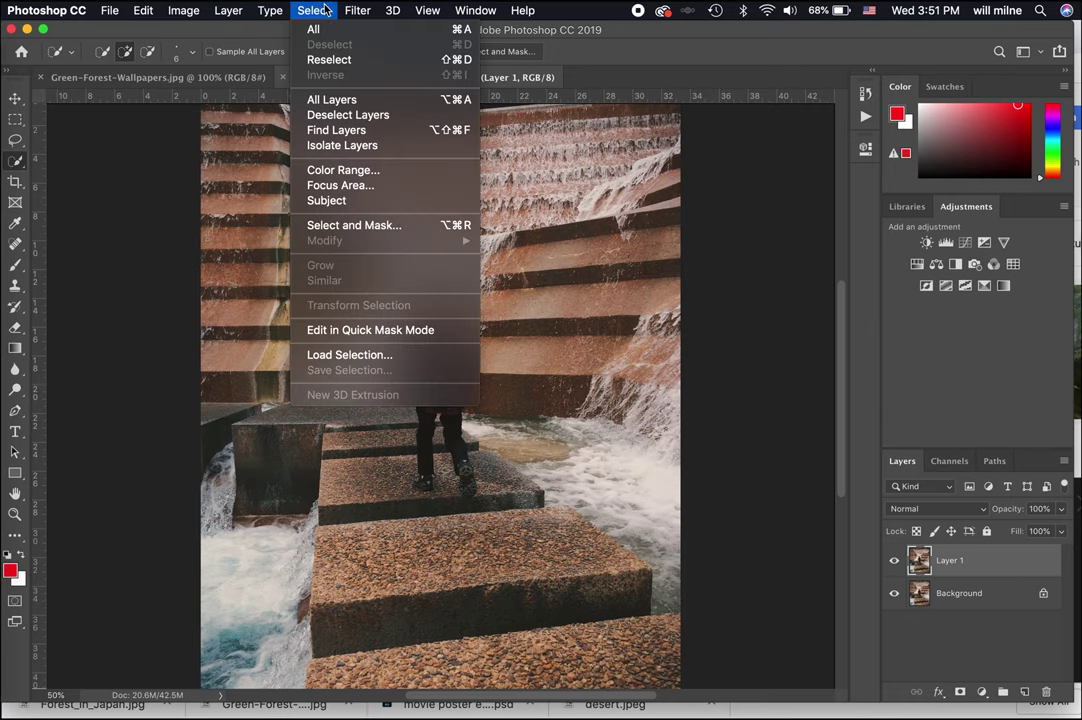
left_click(405, 356)
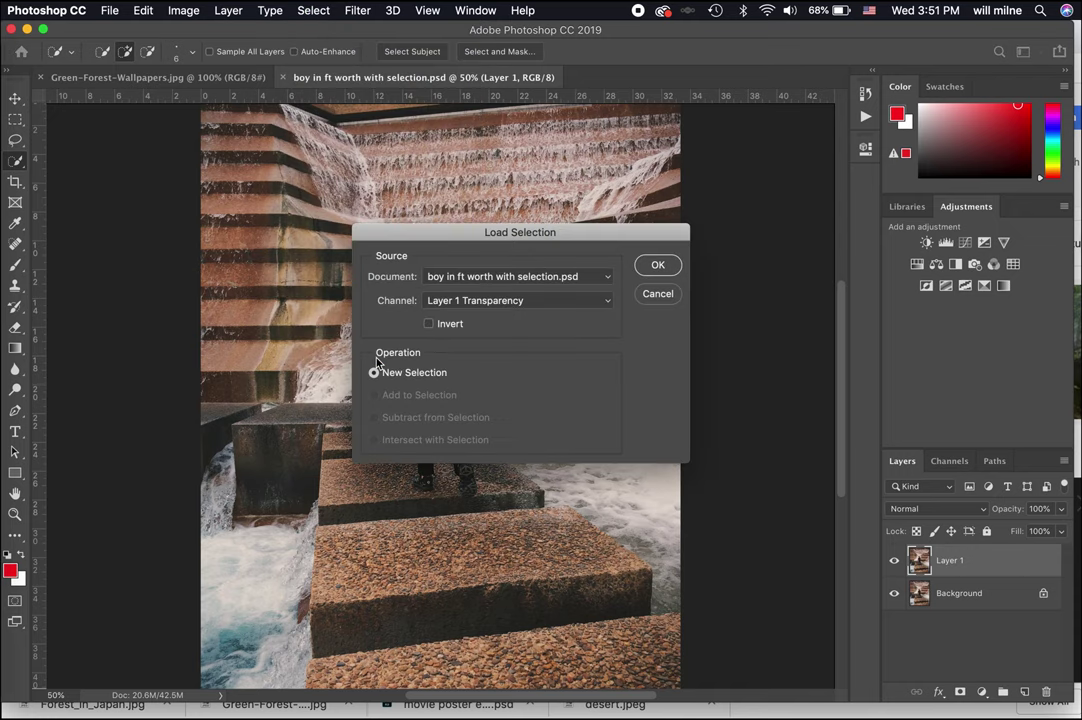
left_click(478, 300)
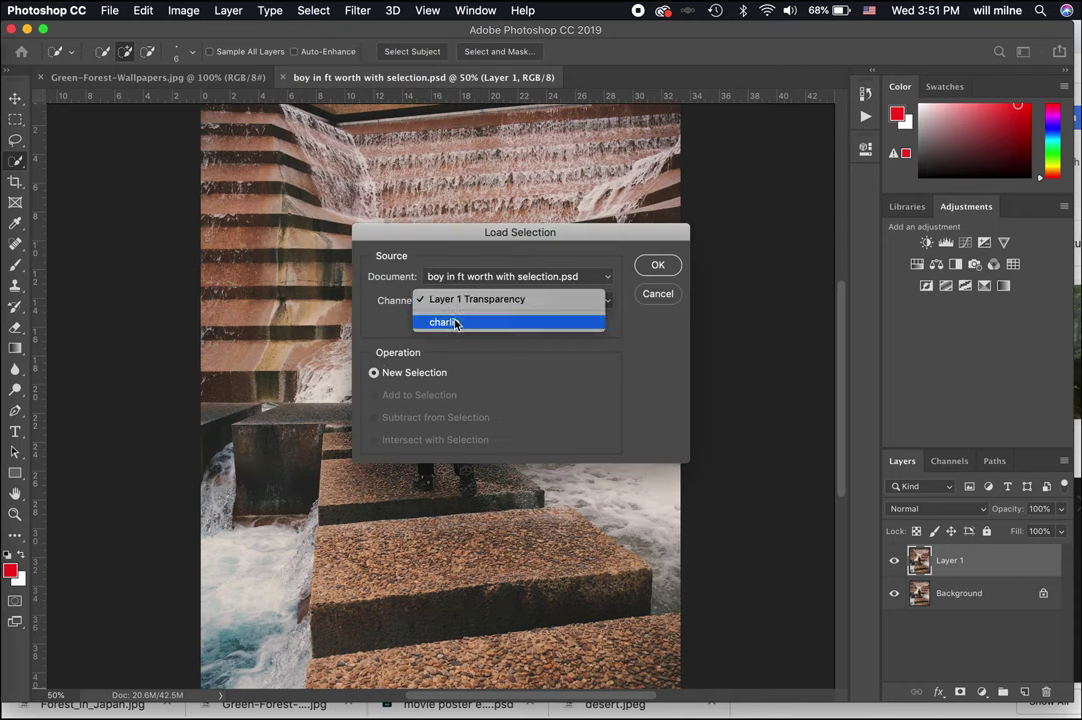
left_click(454, 323)
left_click(660, 267)
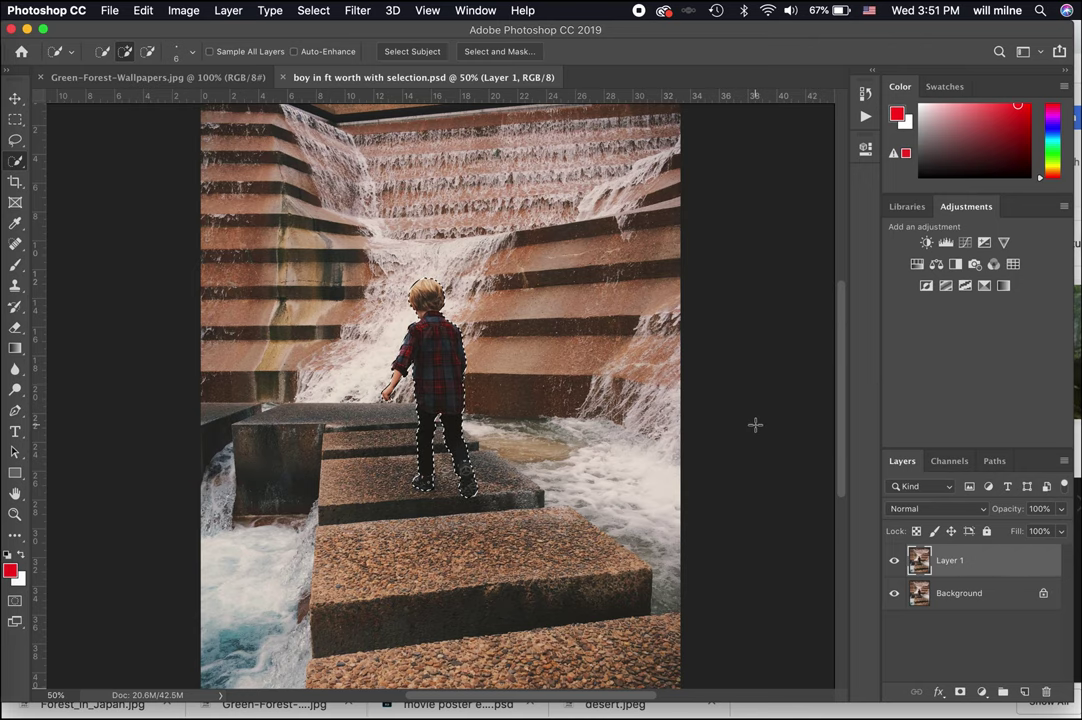
Step: Hide the Background layer and add a layer mask to Layer 1 from the boy's selection
left_click(894, 593)
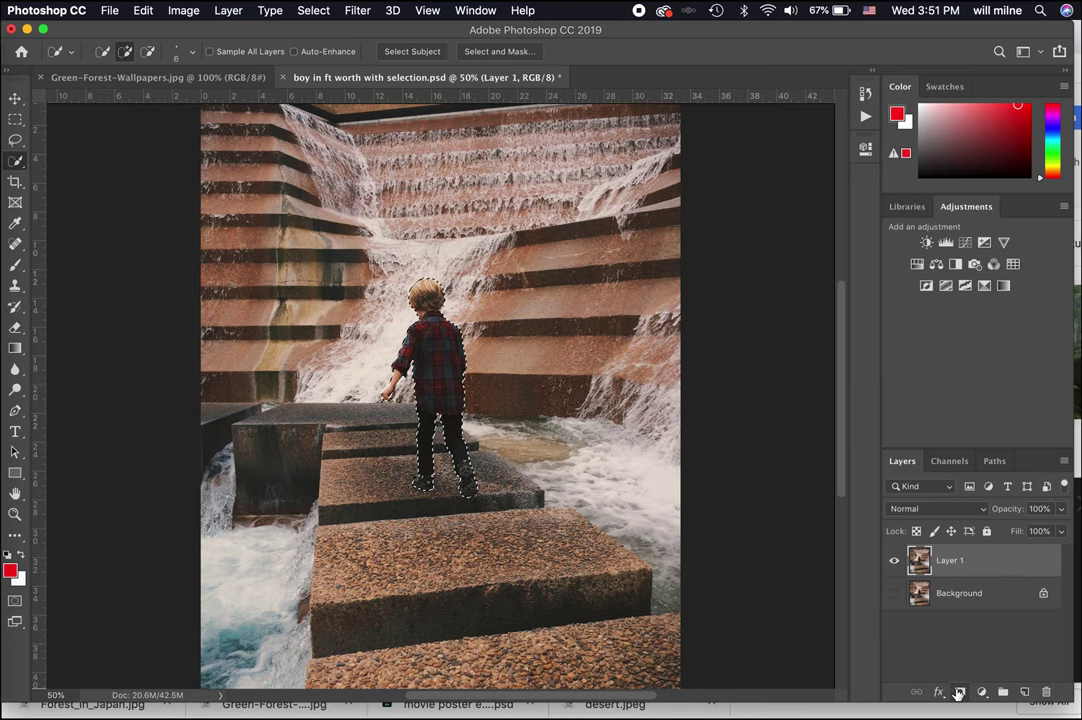
left_click(959, 692)
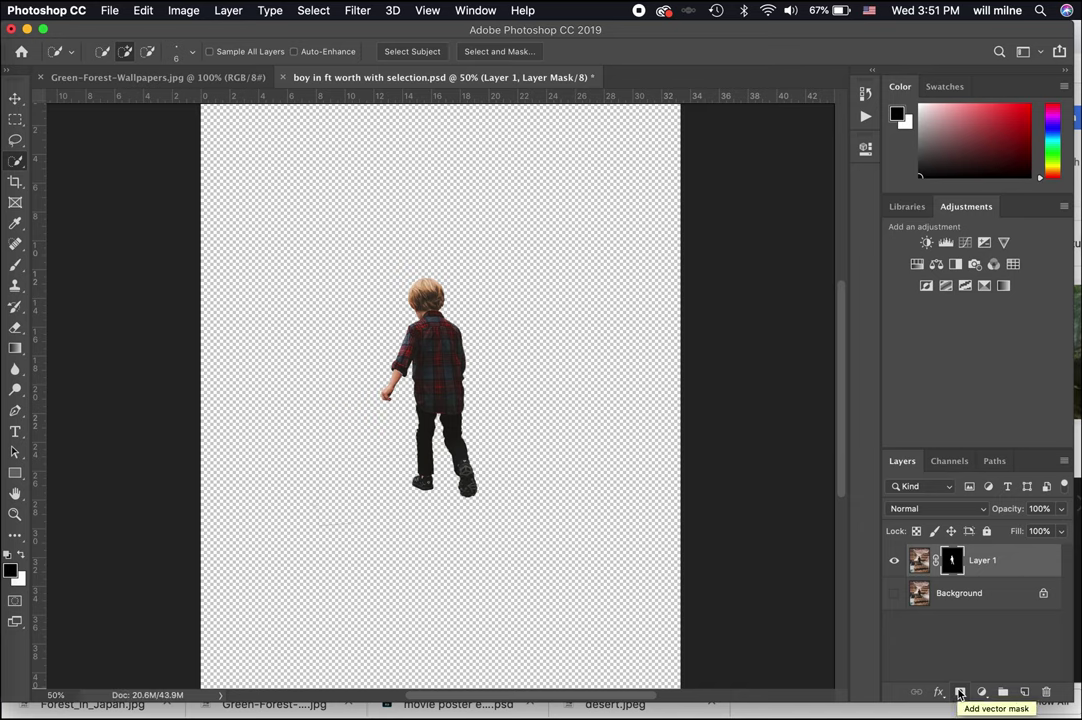
key("v")
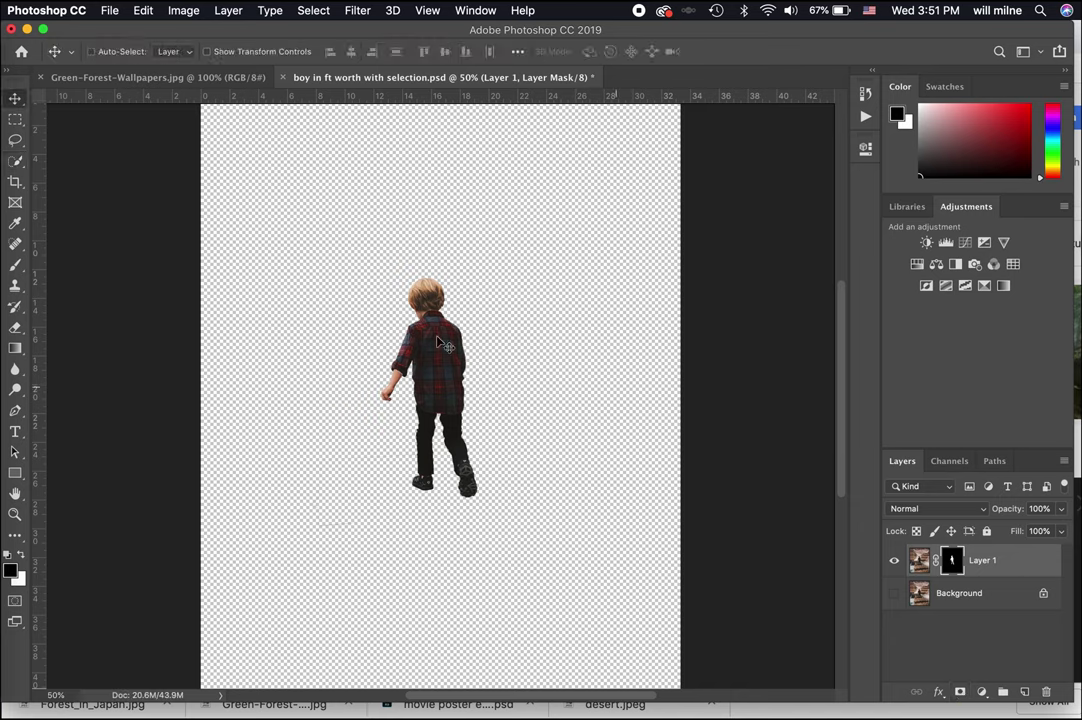
Step: Duplicate the masked Layer 1 into Green-Forest-Wallpapers.jpg and switch to that document
right_click(1000, 571)
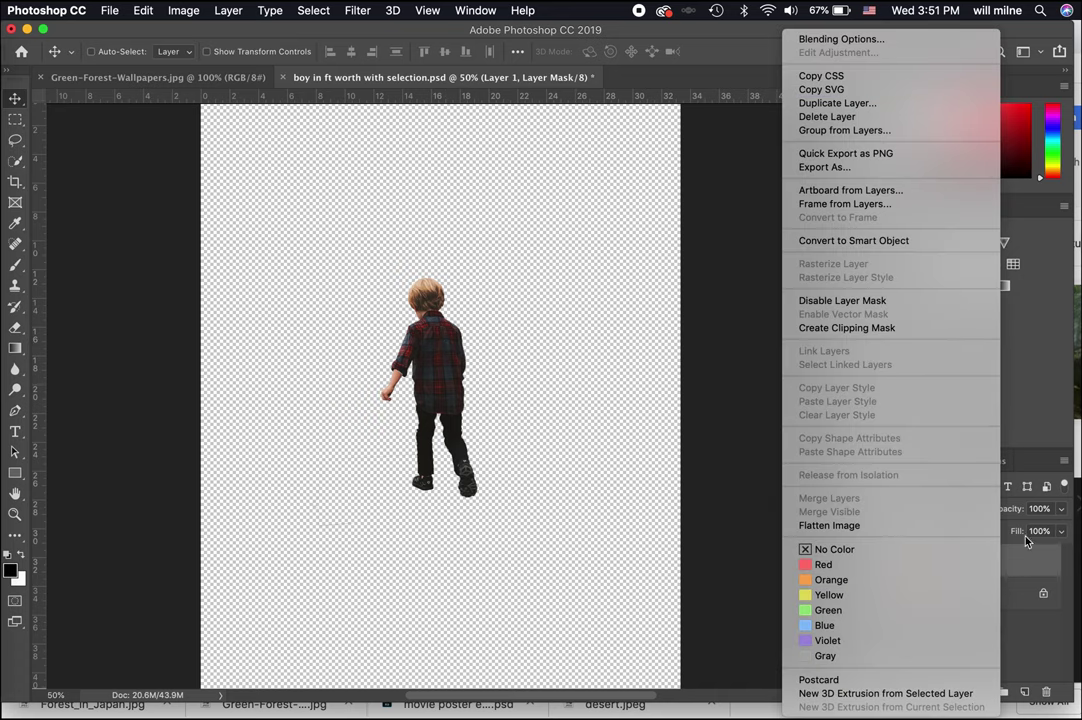
left_click(923, 103)
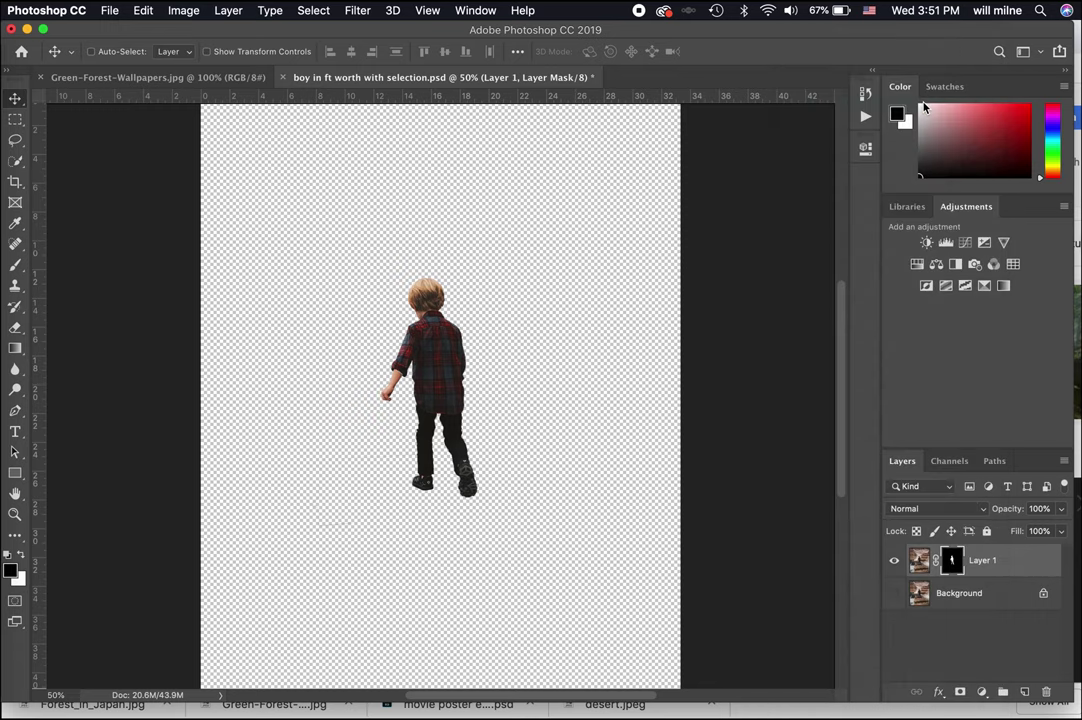
left_click(474, 356)
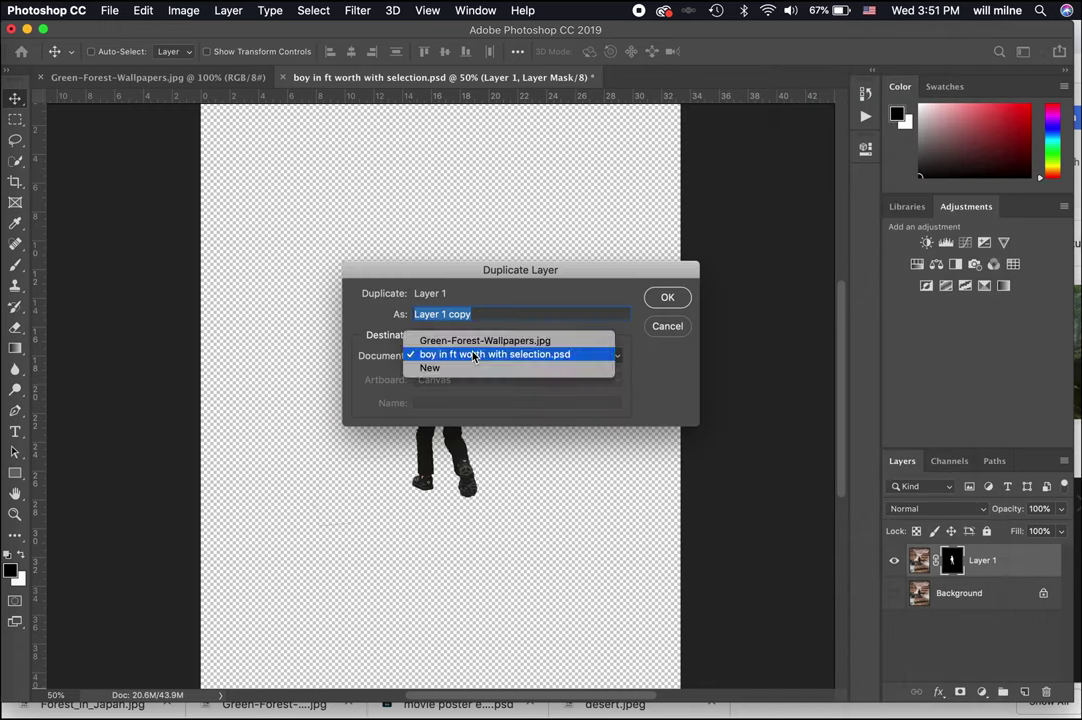
left_click(455, 341)
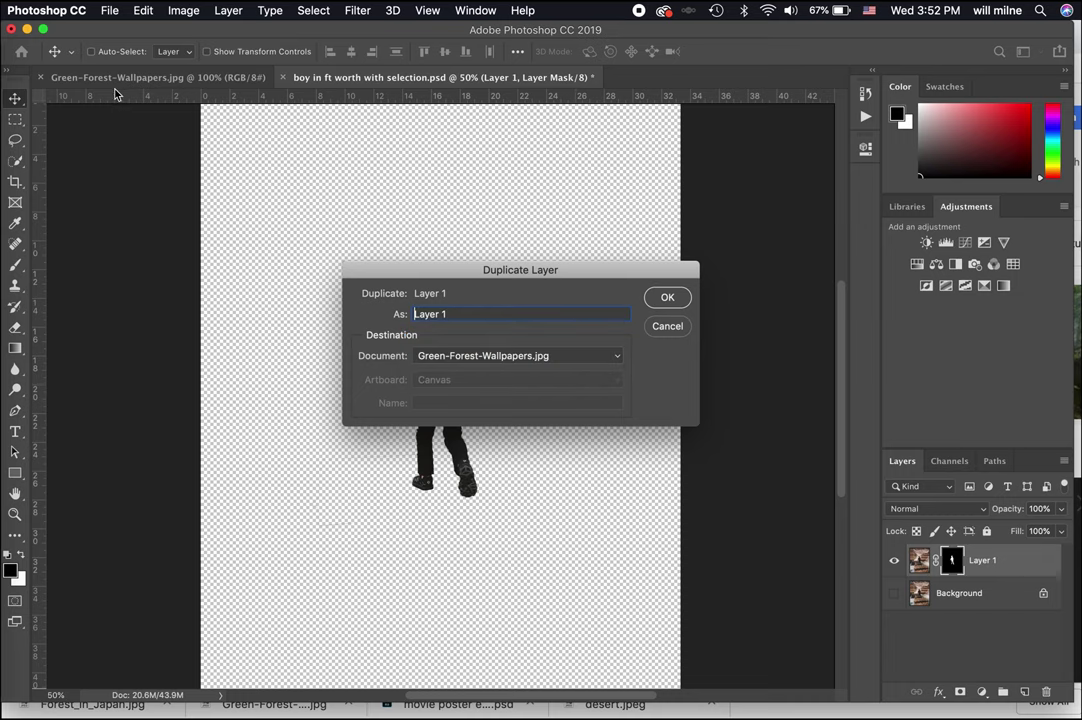
left_click(664, 299)
left_click(253, 80)
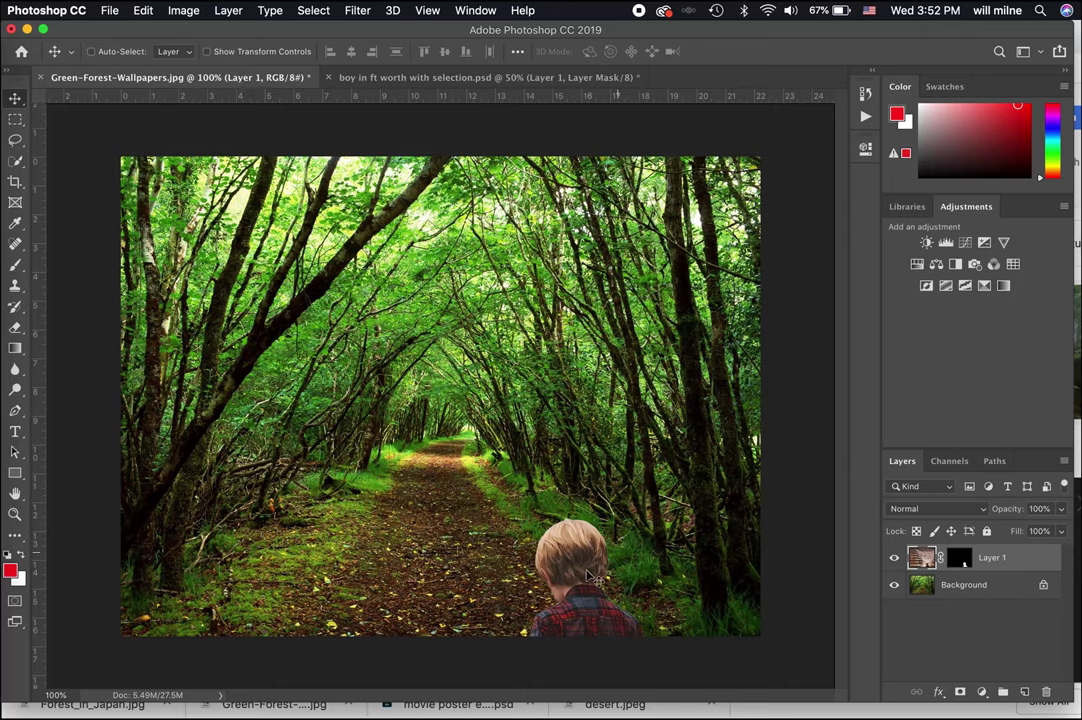
Step: Move the boy onto the middle of the forest path and scale him down proportionally to about 23%
left_click_drag(586, 549, 429, 284)
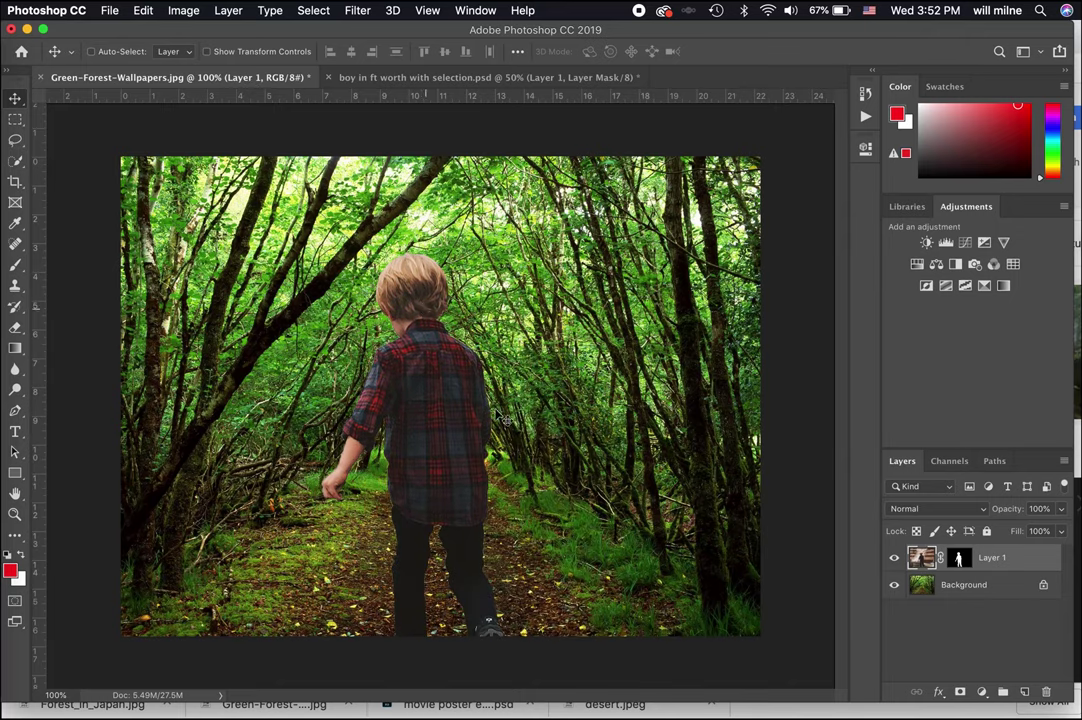
key("super+t")
key("super+minus")
key("super+minus")
key("super+minus")
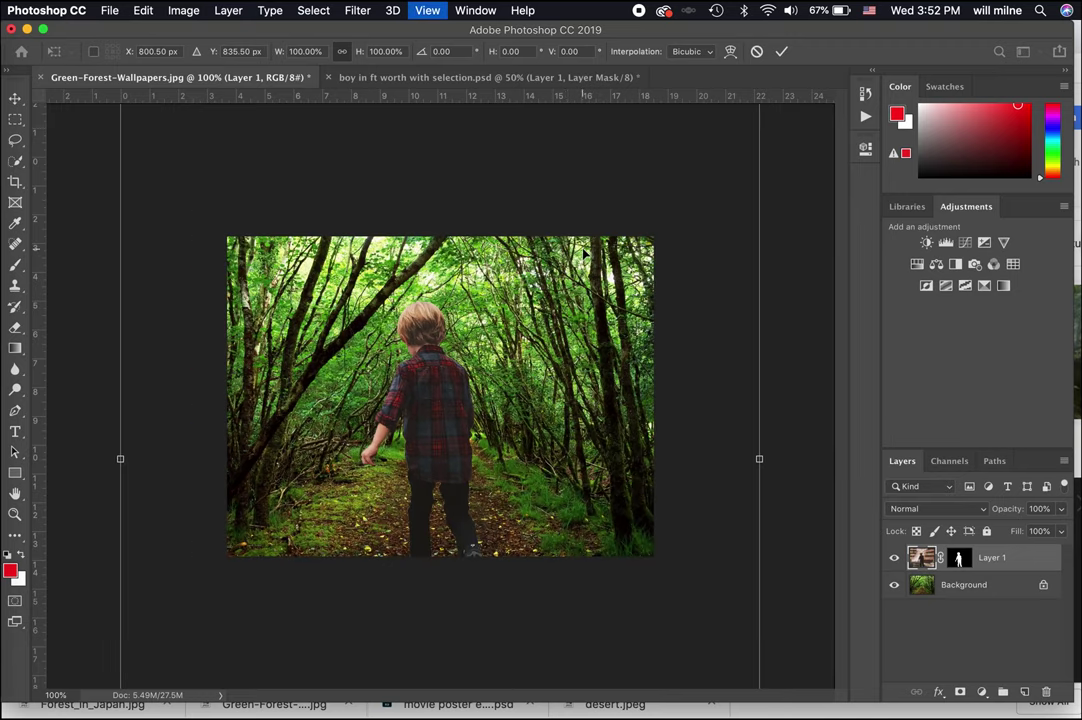
left_click_drag(600, 226, 495, 357)
left_click_drag(428, 454, 470, 380)
left_click_drag(539, 285, 476, 357)
left_click_drag(445, 454, 484, 408)
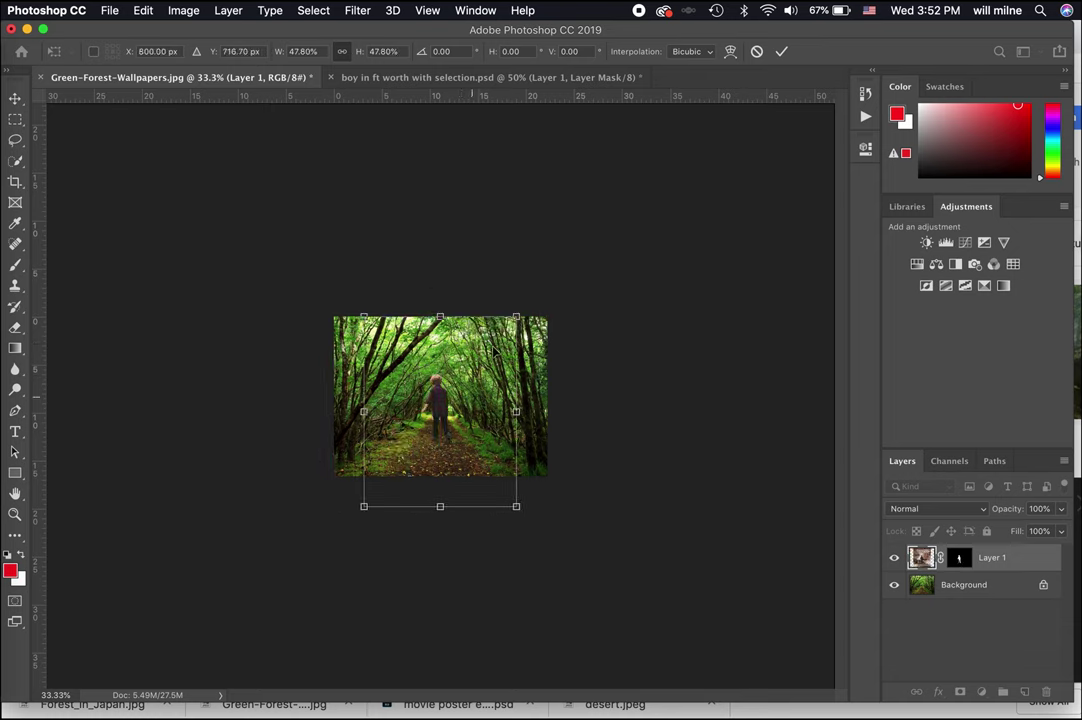
left_click_drag(517, 318, 436, 415)
left_click_drag(416, 462, 455, 418)
Step: Flip the boy horizontally, scale him down further to about 17.45%, and apply the transform
right_click(458, 420)
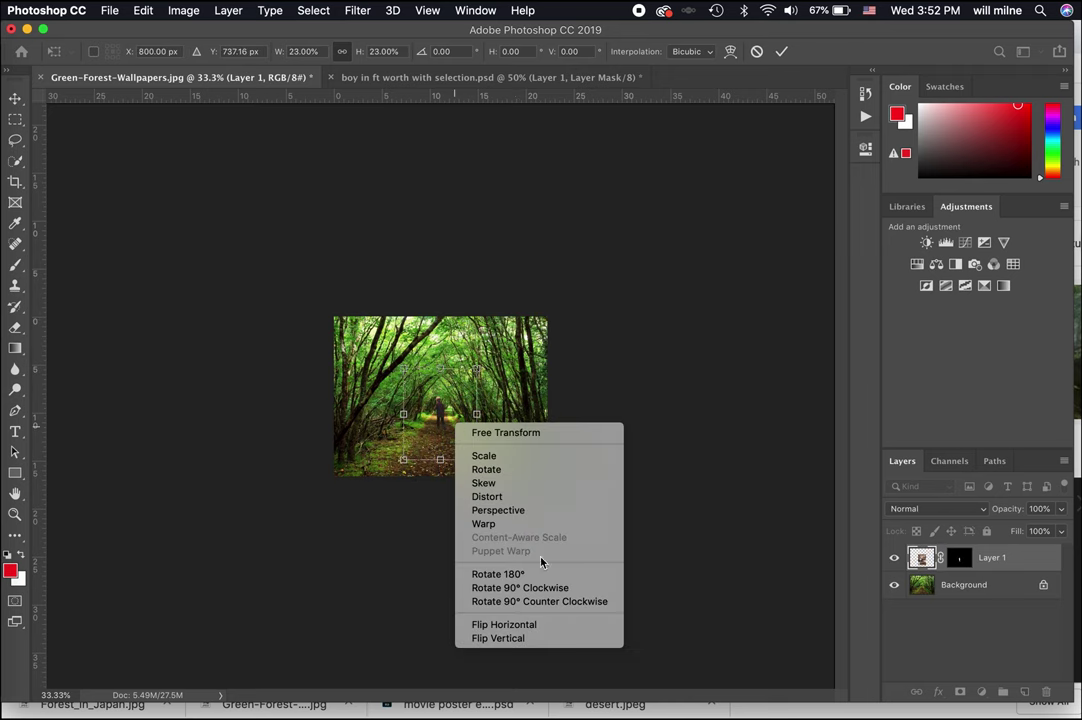
left_click(538, 625)
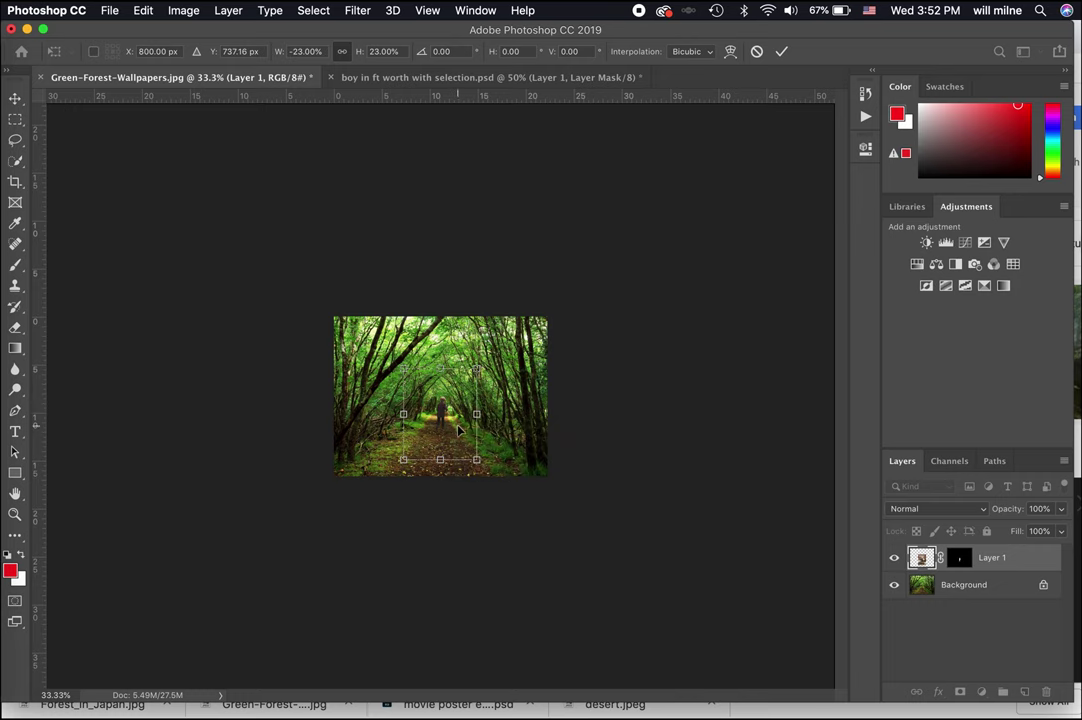
left_click_drag(478, 371, 450, 416)
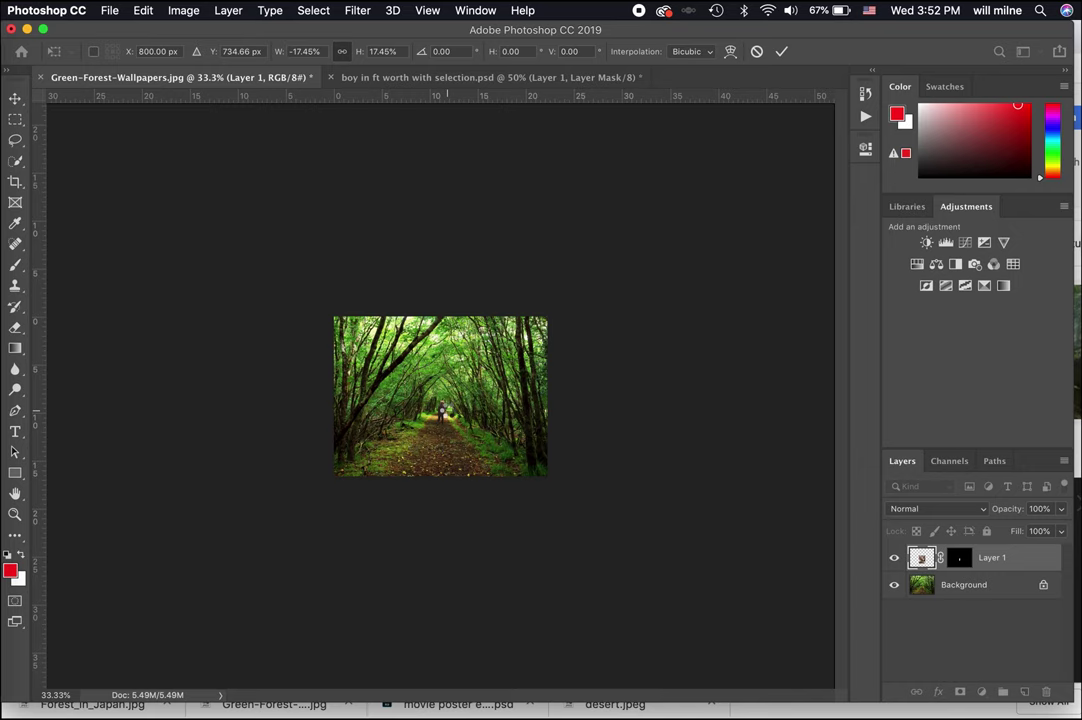
key("Return")
Step: Add a Hue/Saturation adjustment above the boy's layer and clip it to Layer 1
key("super+equal")
key("super+equal")
key("super+equal")
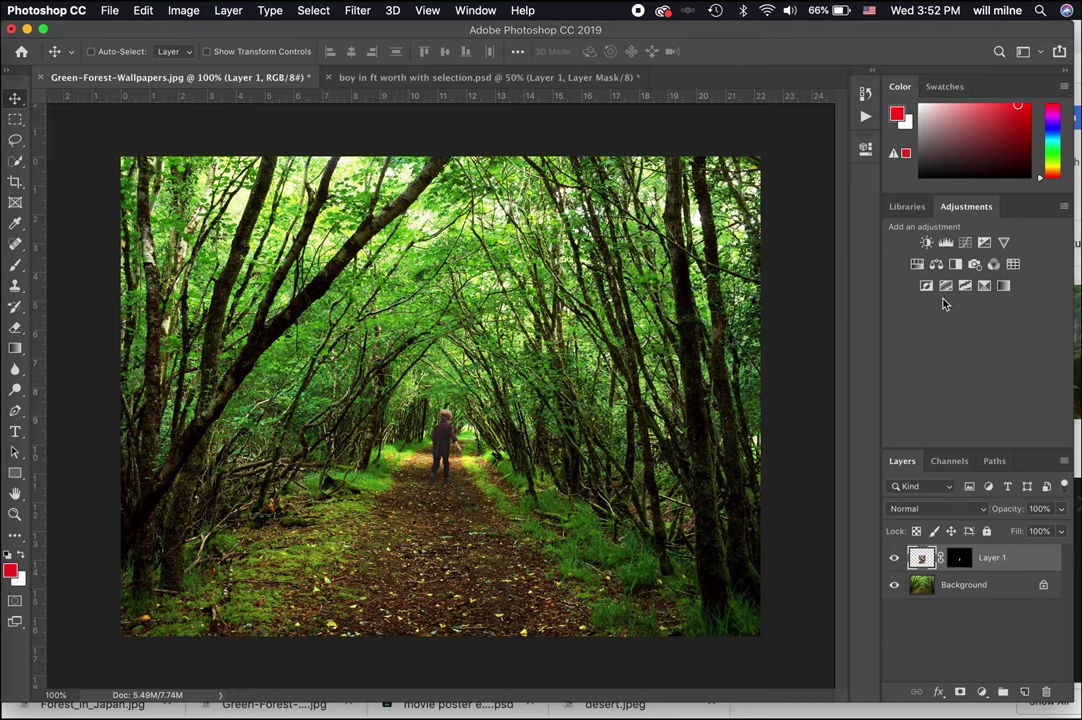
left_click(917, 265)
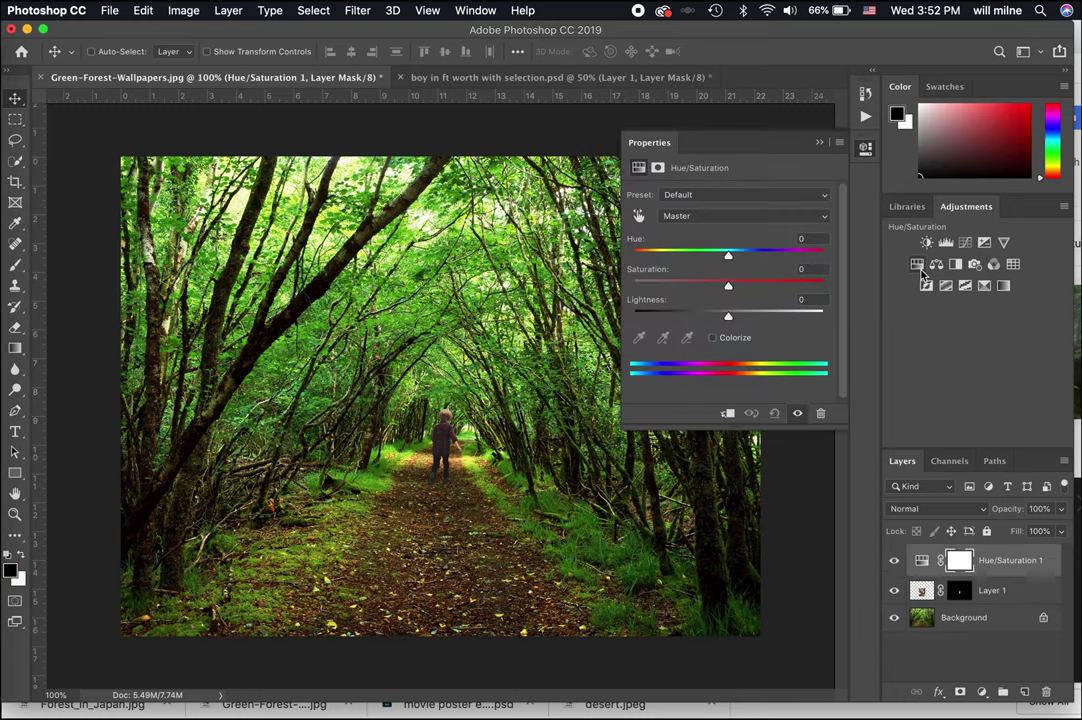
right_click(1012, 566)
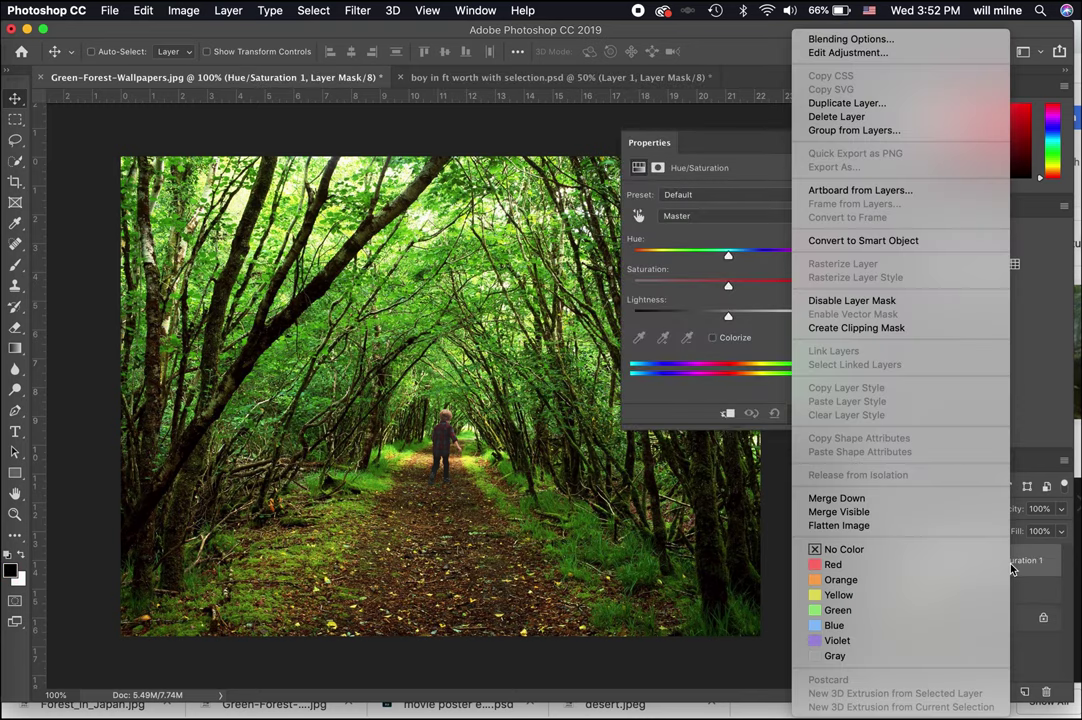
left_click(875, 334)
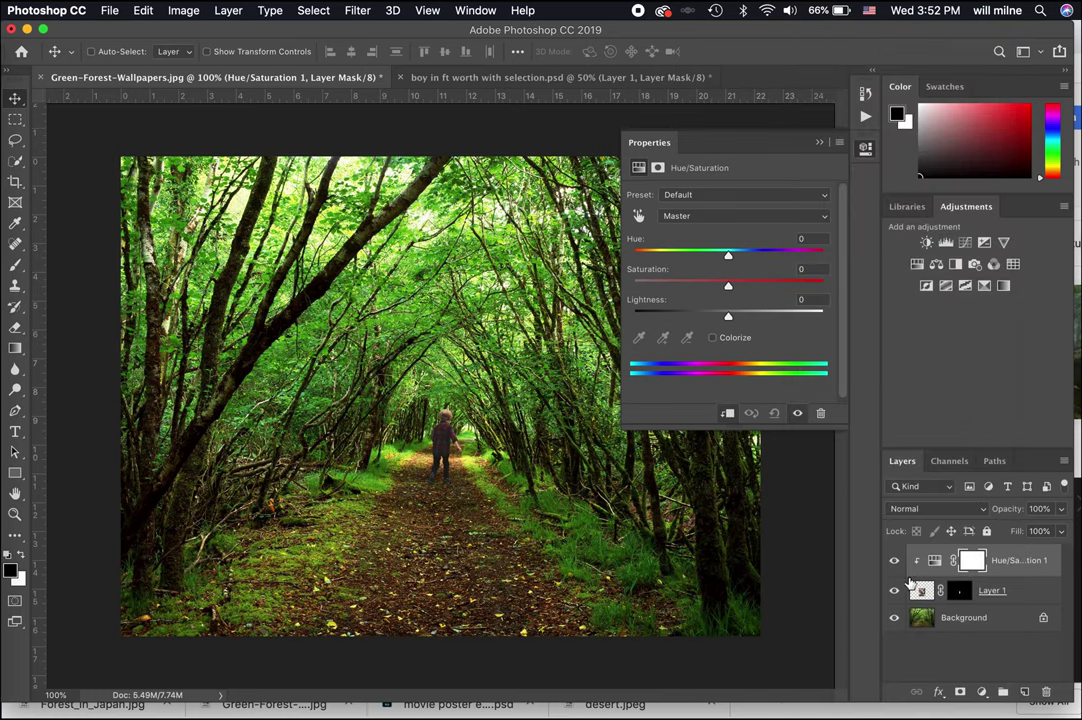
Step: Set the clipped Hue/Saturation adjustment to Greens saturation +40, Master hue +9 and Master saturation +26
left_click(680, 216)
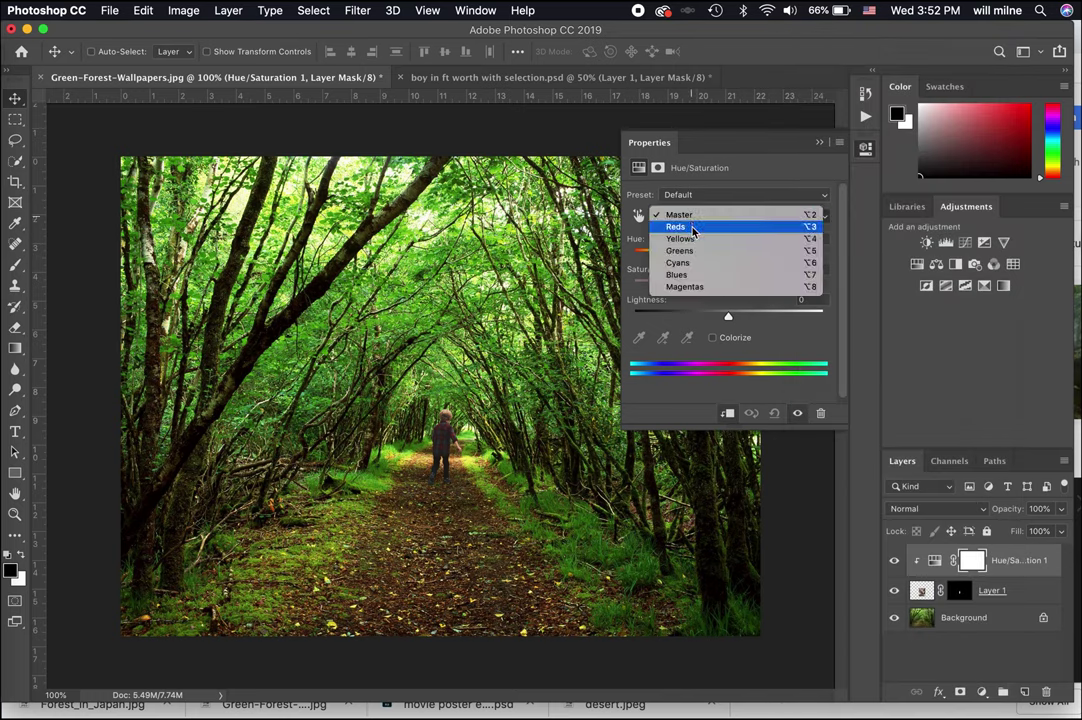
left_click(697, 251)
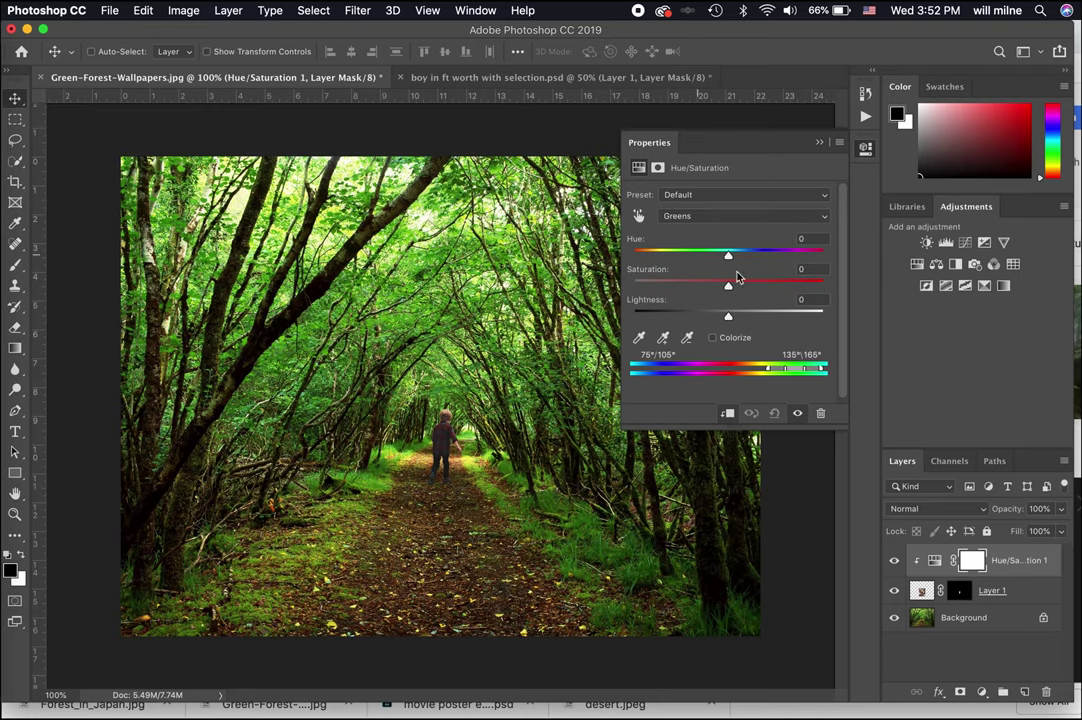
mouse_move(772, 288)
left_mouse_down()
mouse_move(787, 285)
mouse_move(766, 284)
left_mouse_up()
left_click(708, 216)
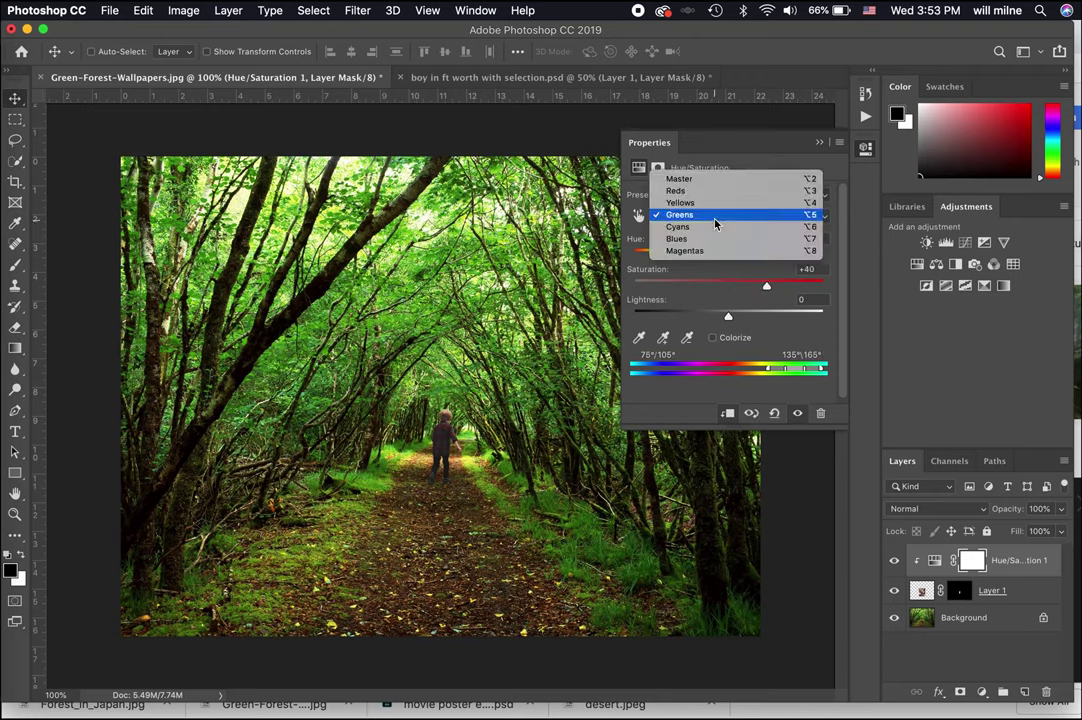
left_click(680, 178)
left_click_drag(727, 256, 753, 286)
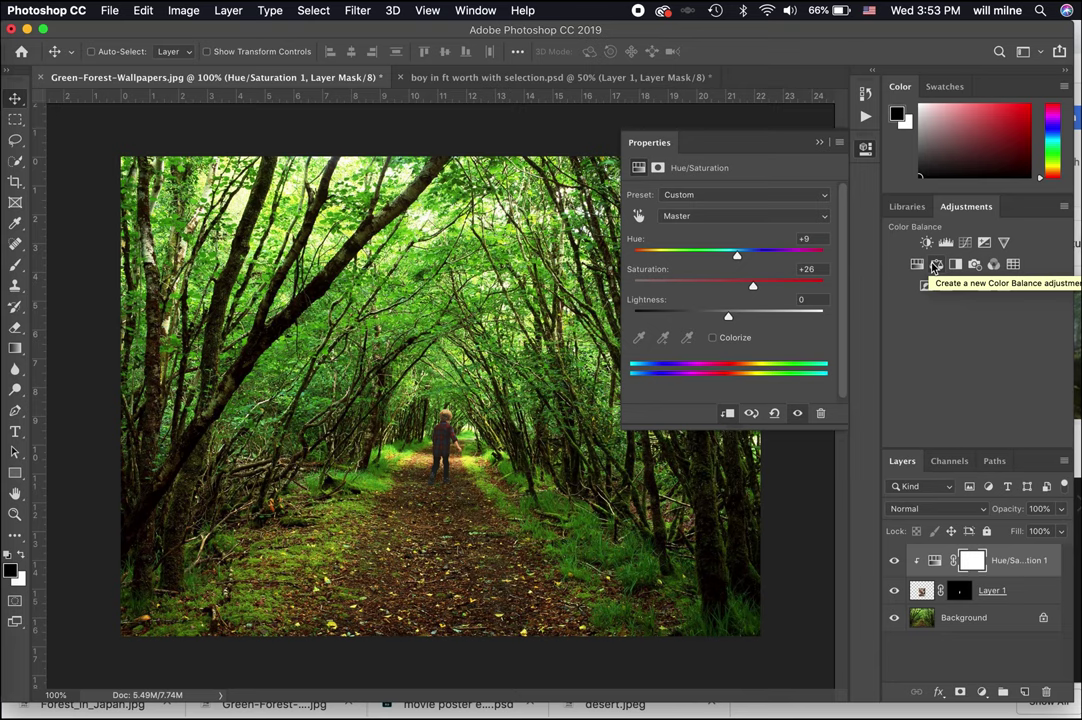
Step: Add a midtone Color Balance of Cyan-Red -11, Magenta-Green -13, Yellow-Blue +24, and a Warming Filter (85) Photo Filter at 58% density
left_click(935, 265)
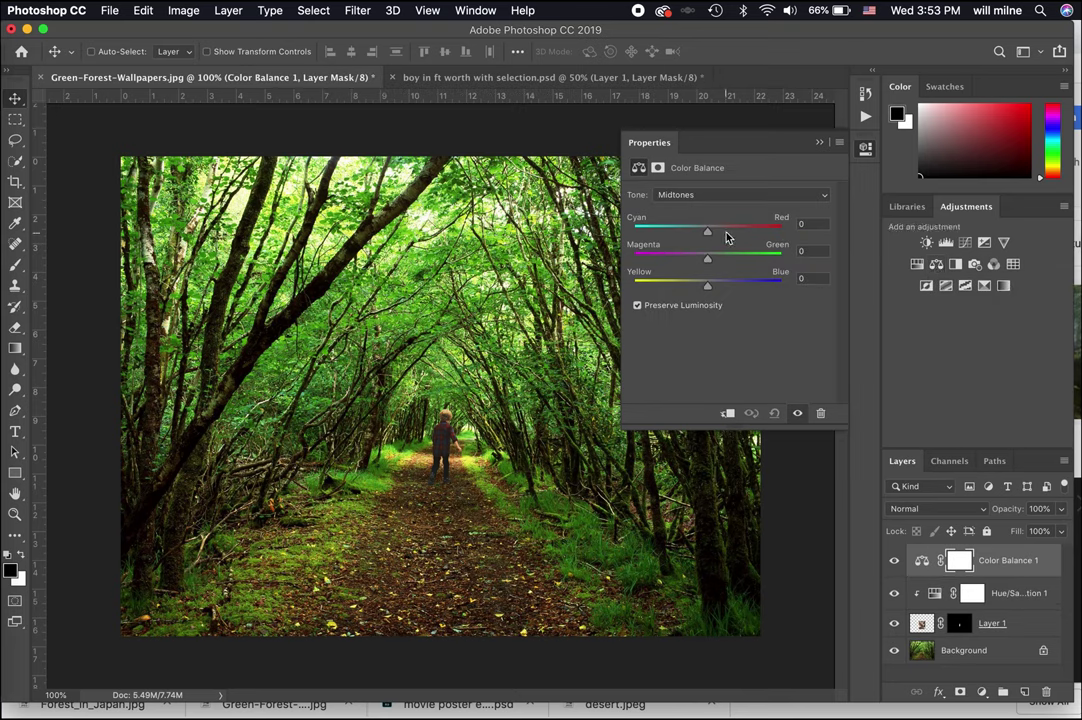
left_click_drag(707, 231, 698, 264)
left_click_drag(708, 288, 724, 288)
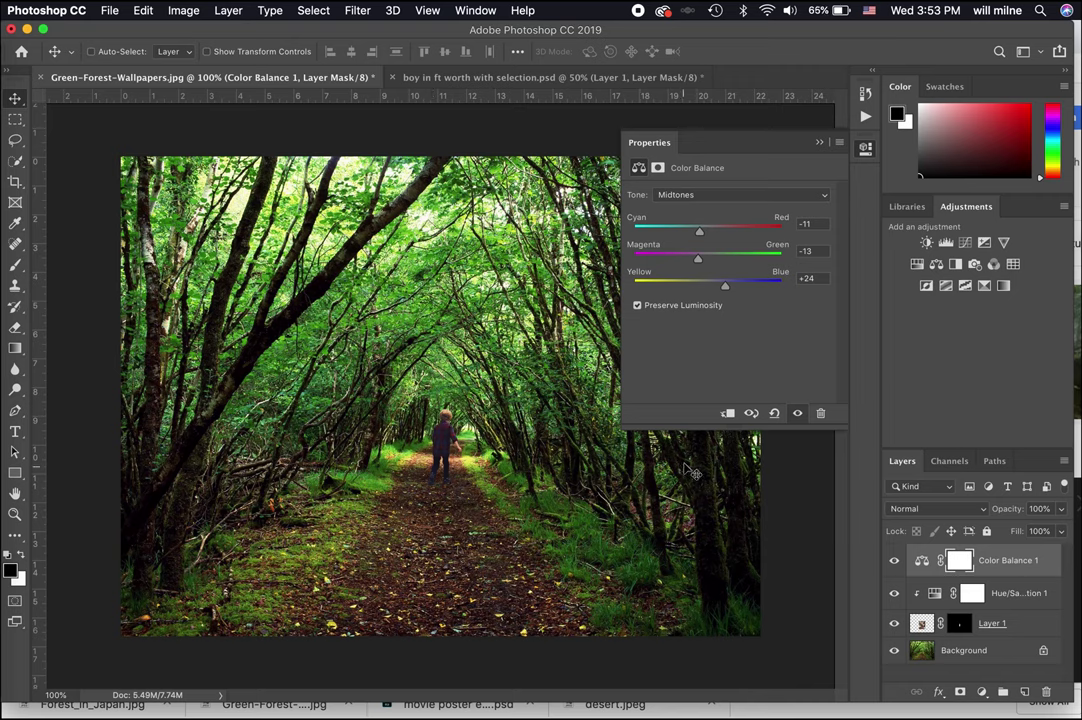
left_click(974, 264)
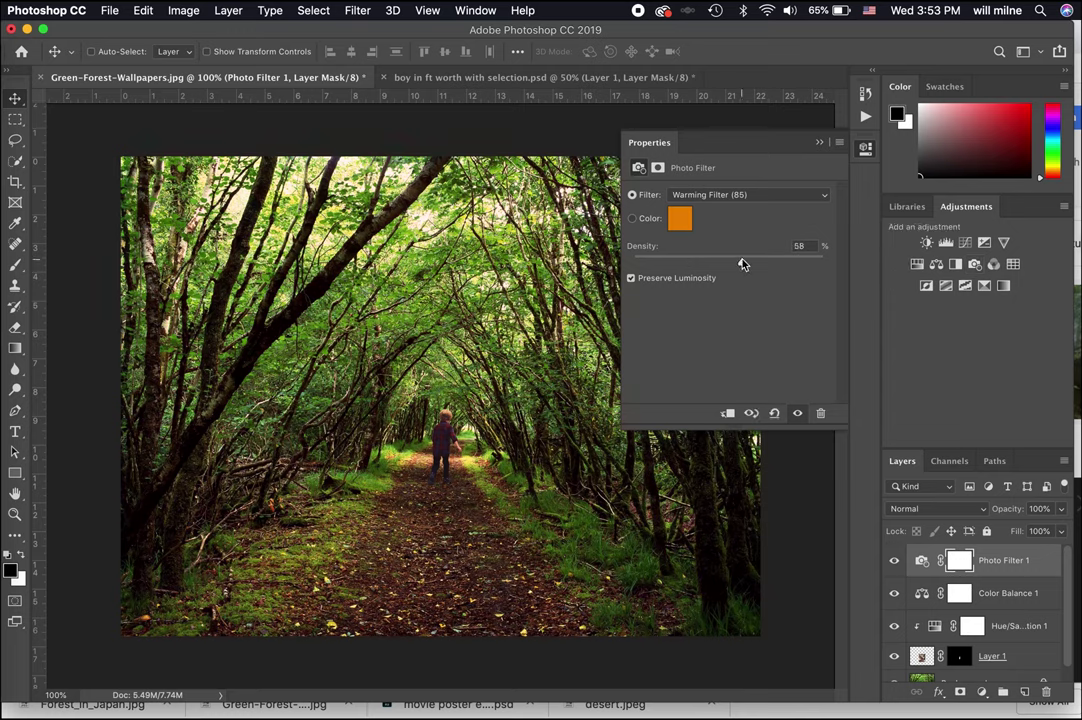
Step: Add a Curves adjustment, raise the RGB midtones slightly, shift the black point inward and lower the white point
left_click(965, 242)
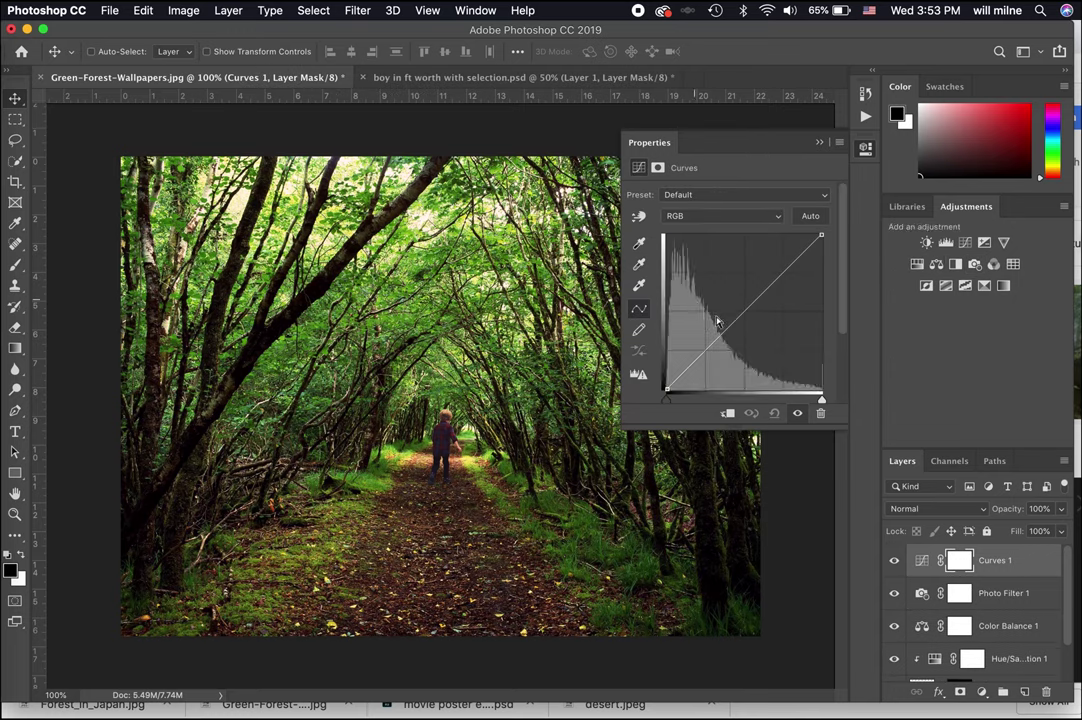
mouse_move(749, 308)
left_mouse_down()
mouse_move(741, 294)
mouse_move(743, 304)
left_mouse_up()
left_click_drag(667, 389, 671, 389)
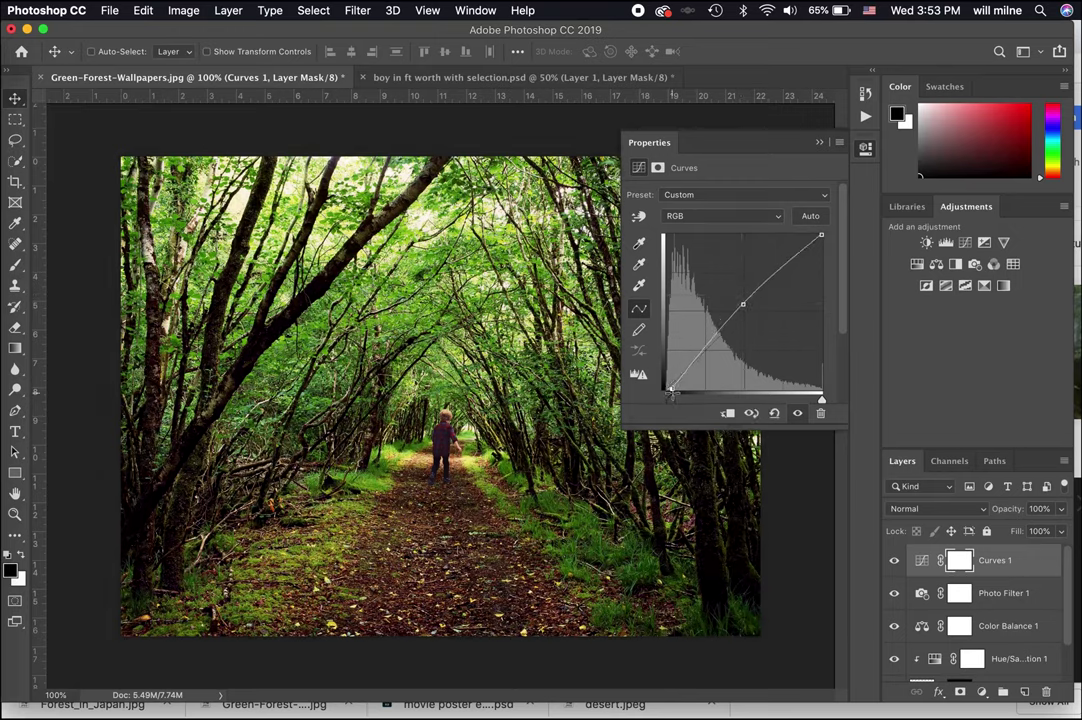
left_click_drag(821, 238, 822, 251)
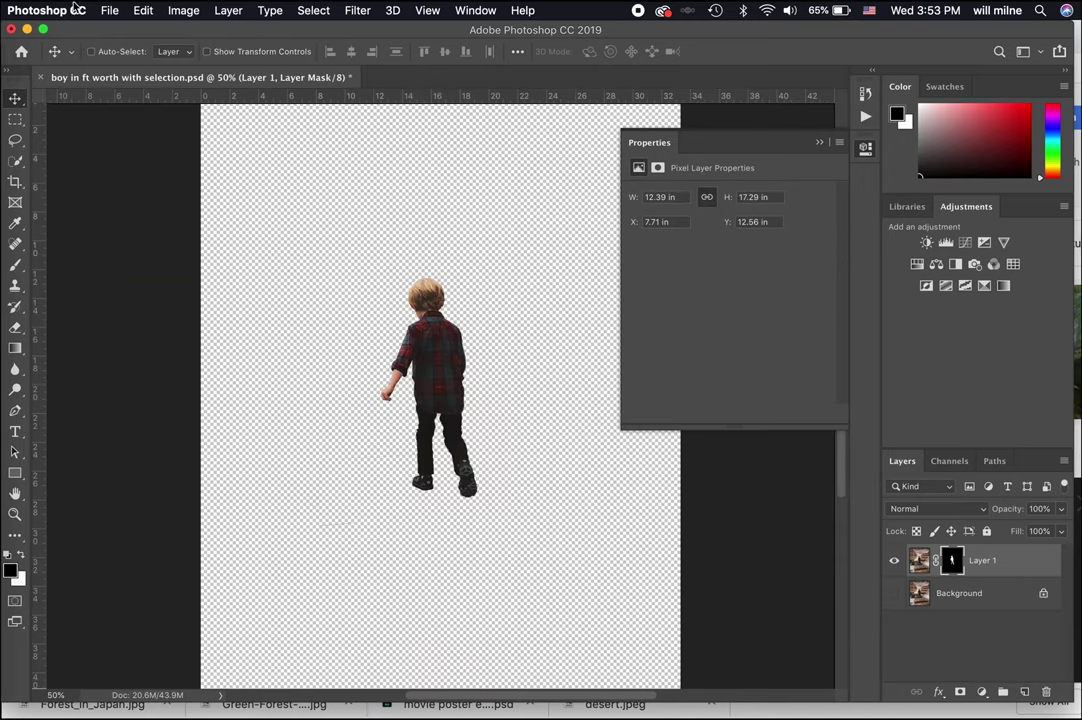
Step: Open desert.jpeg from the Masking folder
left_click(110, 10)
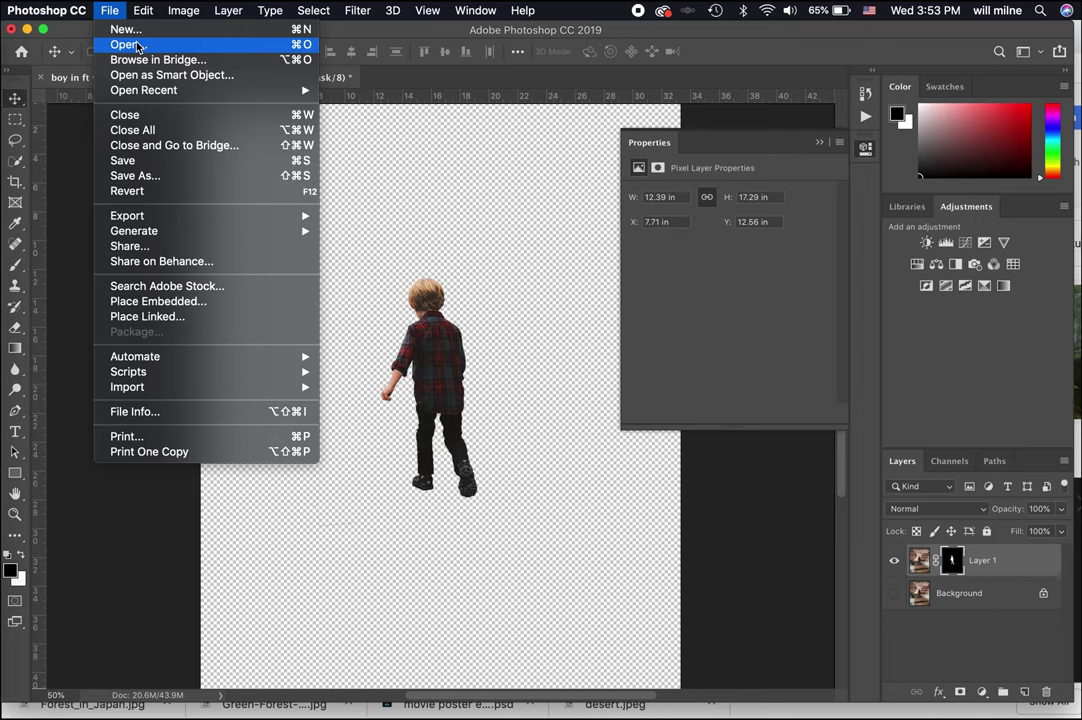
left_click(125, 43)
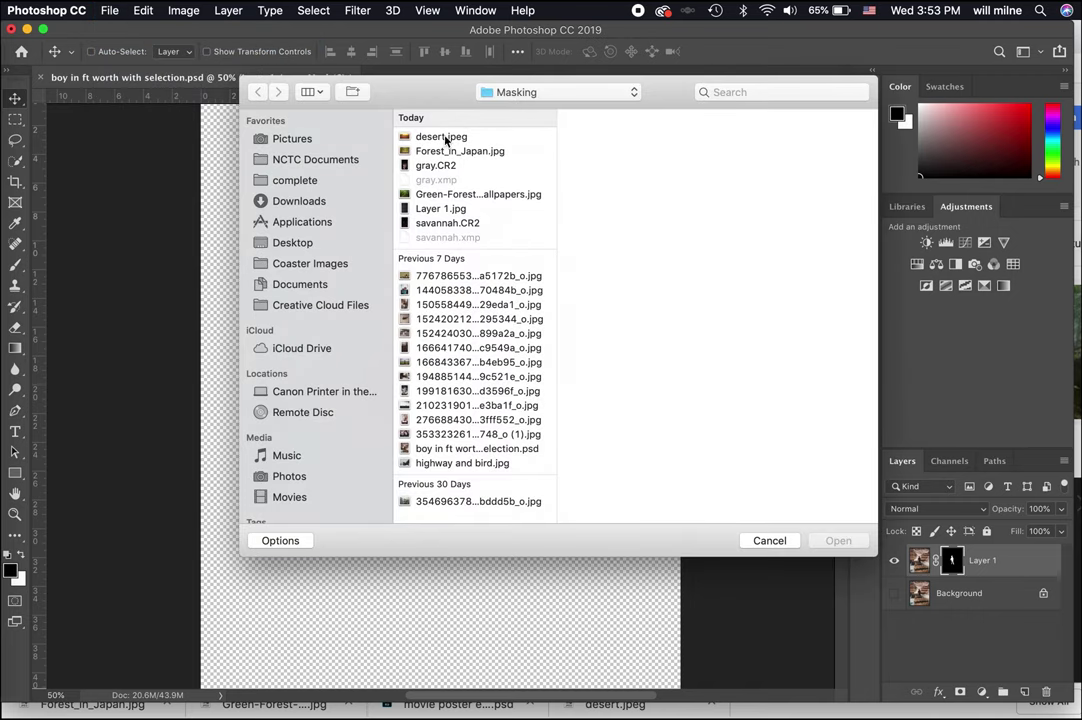
double_click(443, 137)
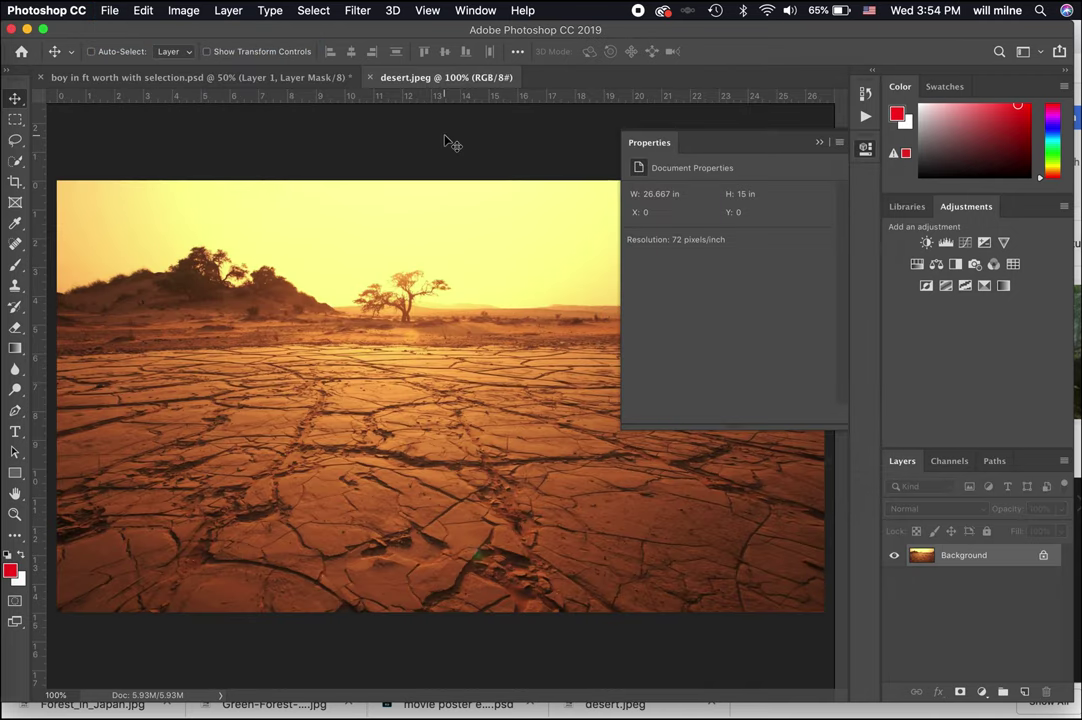
Step: Switch to Finder and preview the candidate photos in the Masking folder
left_click(11, 45)
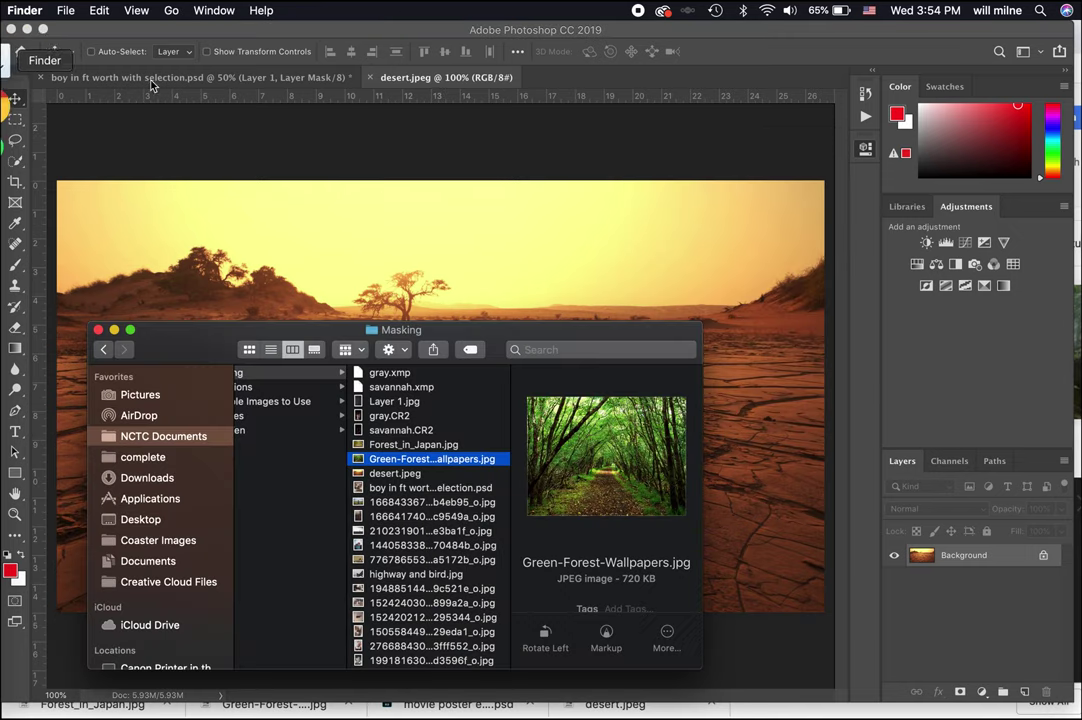
key("Down")
key("Down")
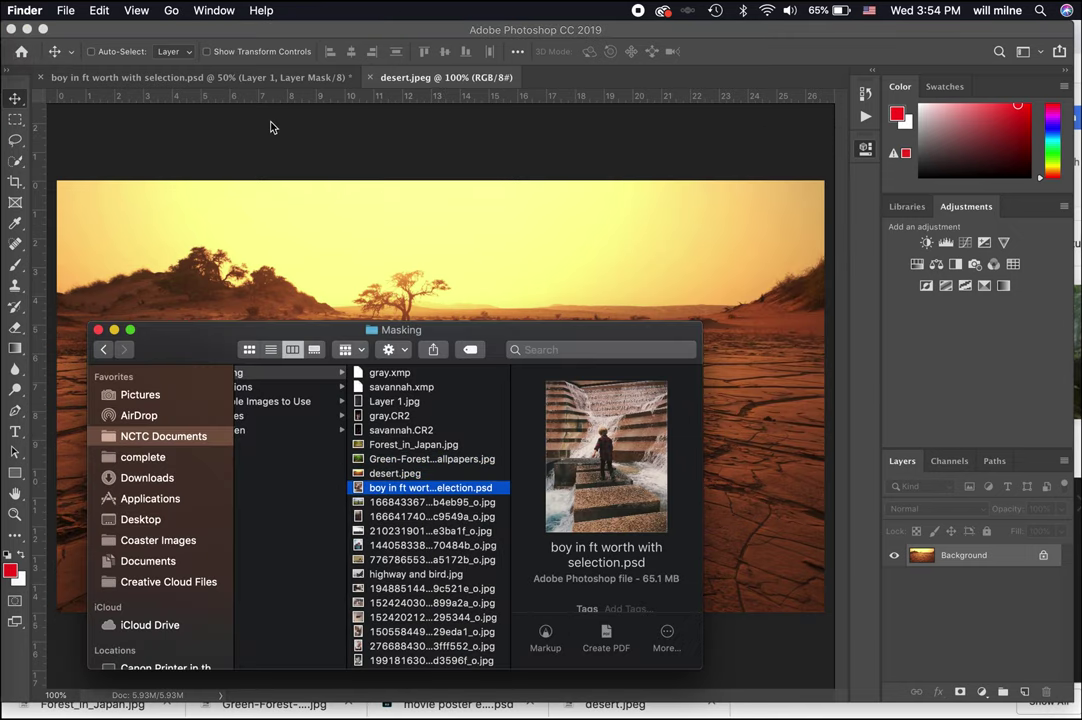
scroll(410, 520, "down", 2)
left_click(408, 564)
left_click(413, 505)
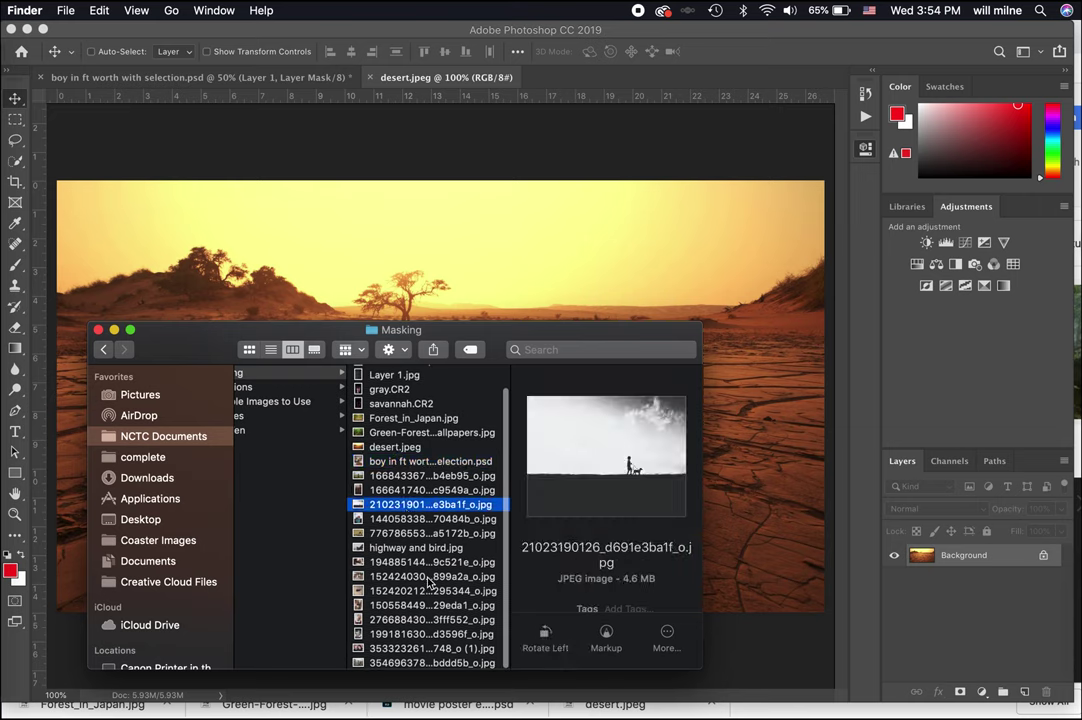
left_click(427, 578)
left_click(427, 519)
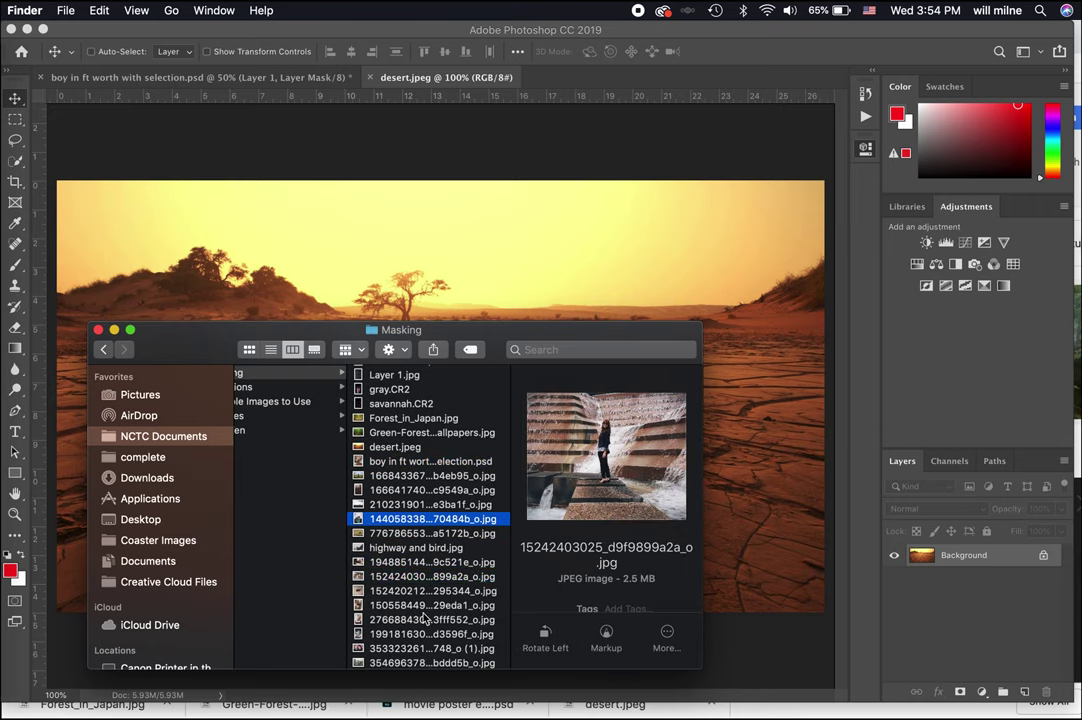
left_click(427, 649)
left_click(430, 620)
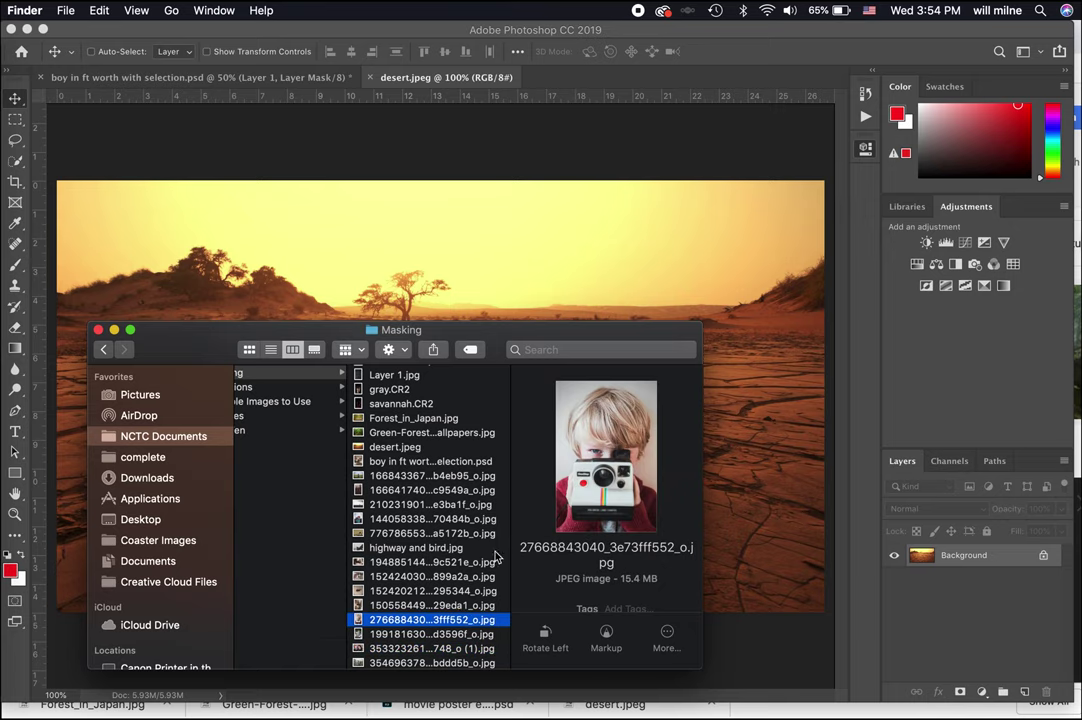
left_click(649, 264)
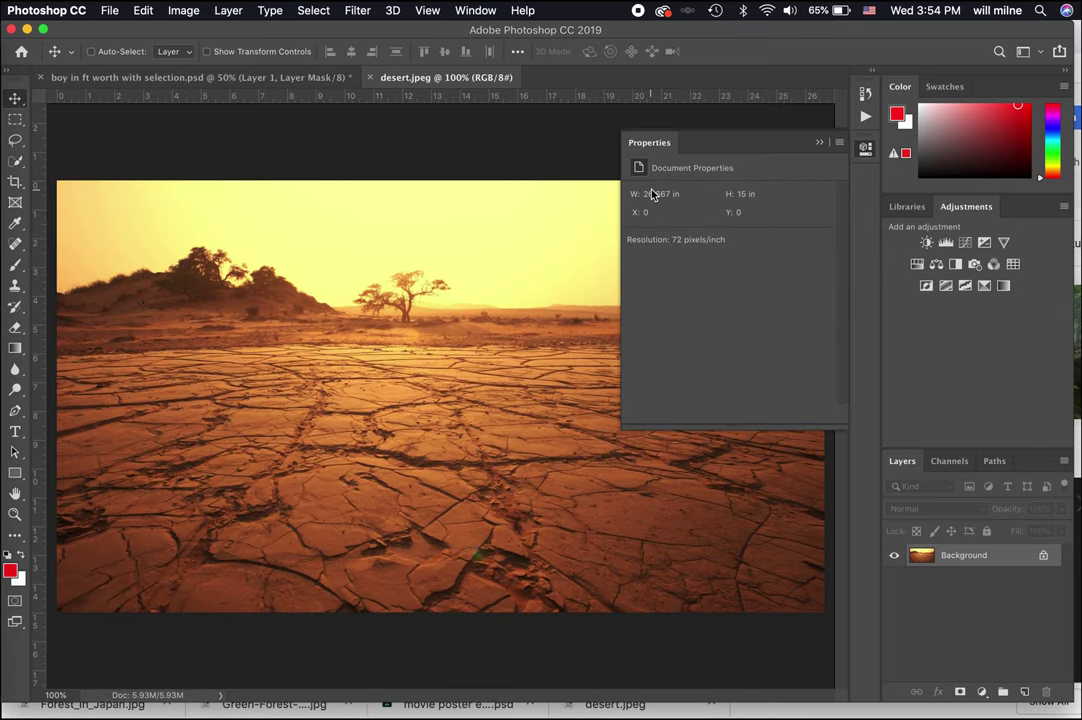
Step: Copy the masked boy layer from boy in ft worth with selection.psd into desert.jpeg, placing him near the middle of the image
left_click(296, 74)
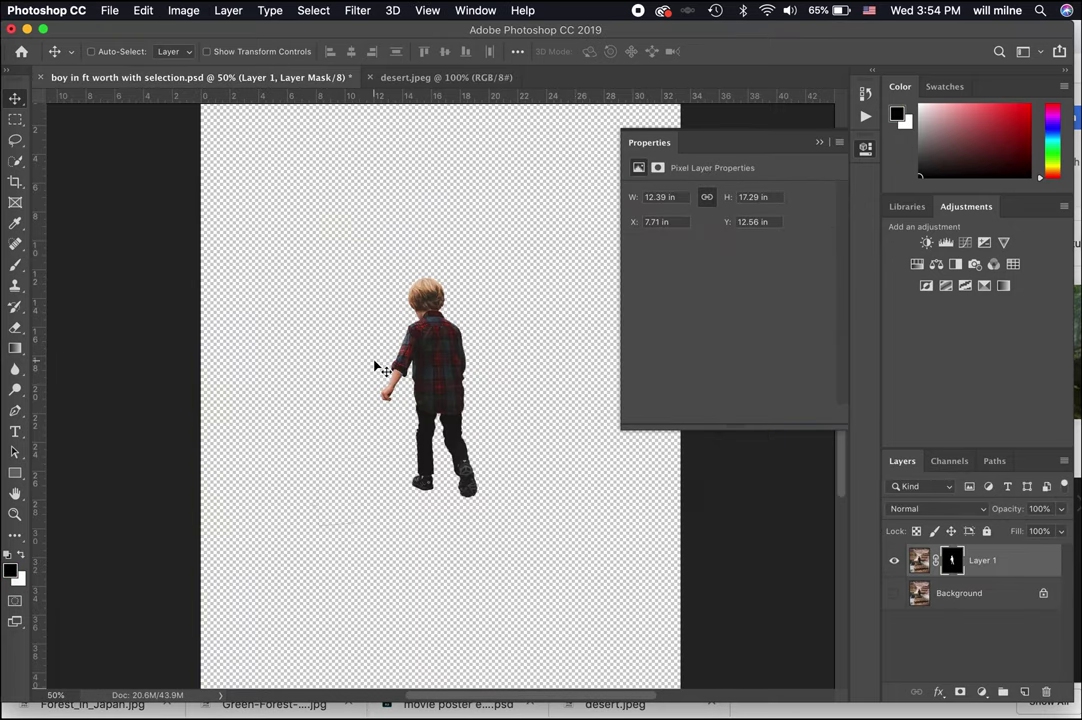
left_click_drag(377, 305, 440, 82)
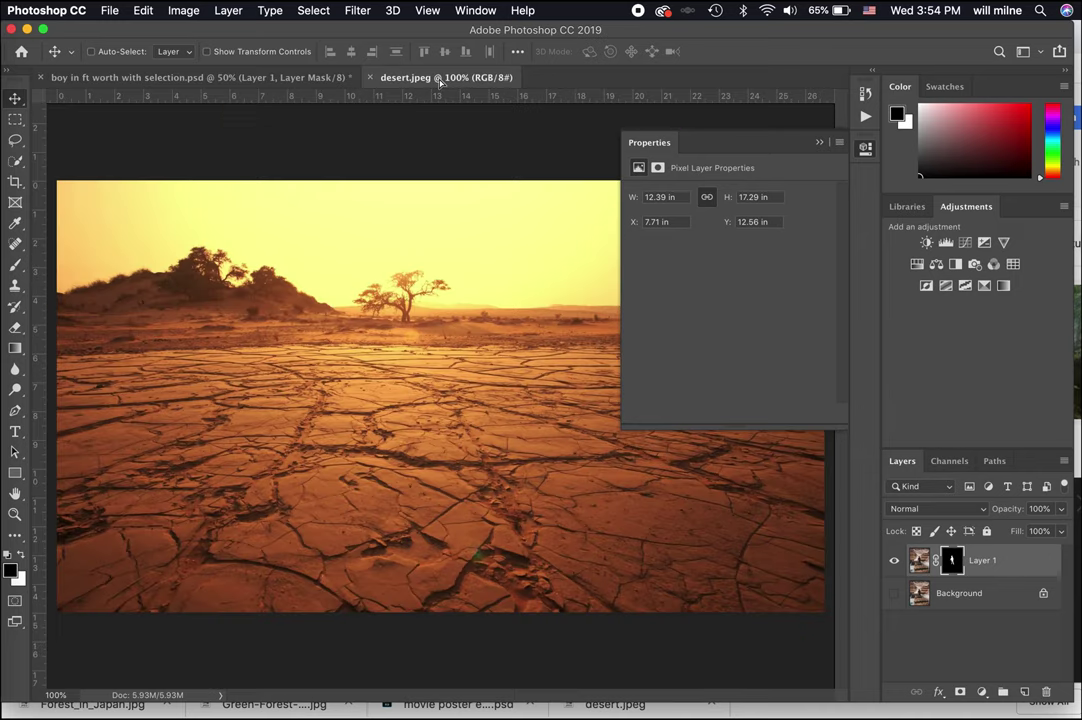
left_click_drag(473, 333, 452, 400)
Step: Scale the boy's layer down to about 4.19 by 5.86 in and stand him on the desert ground near the horizon
key("super+t")
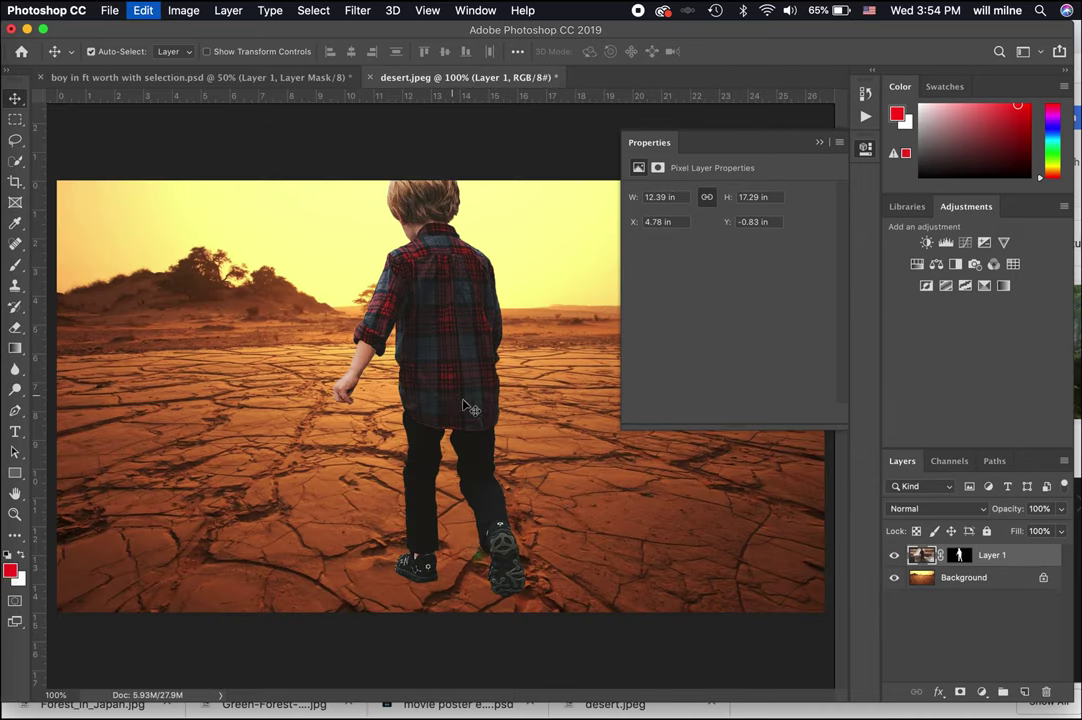
key("super+minus")
key("super+minus")
key("super+minus")
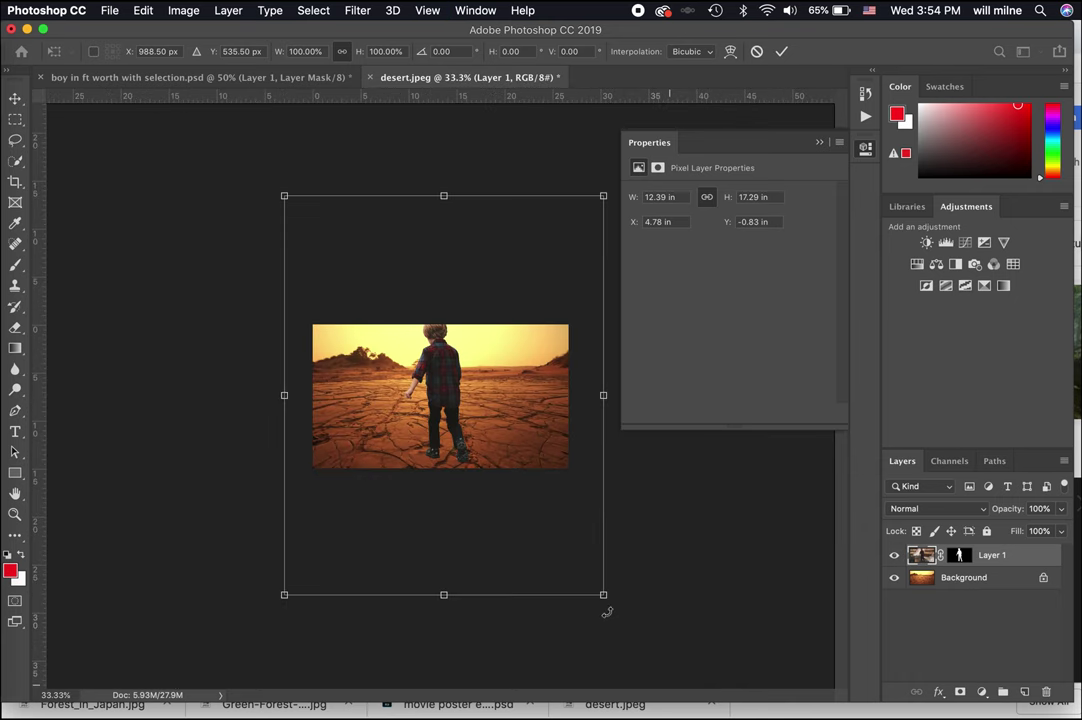
left_click_drag(606, 598, 428, 381)
left_click_drag(381, 305, 457, 397)
left_click_drag(505, 273, 476, 360)
key("Return")
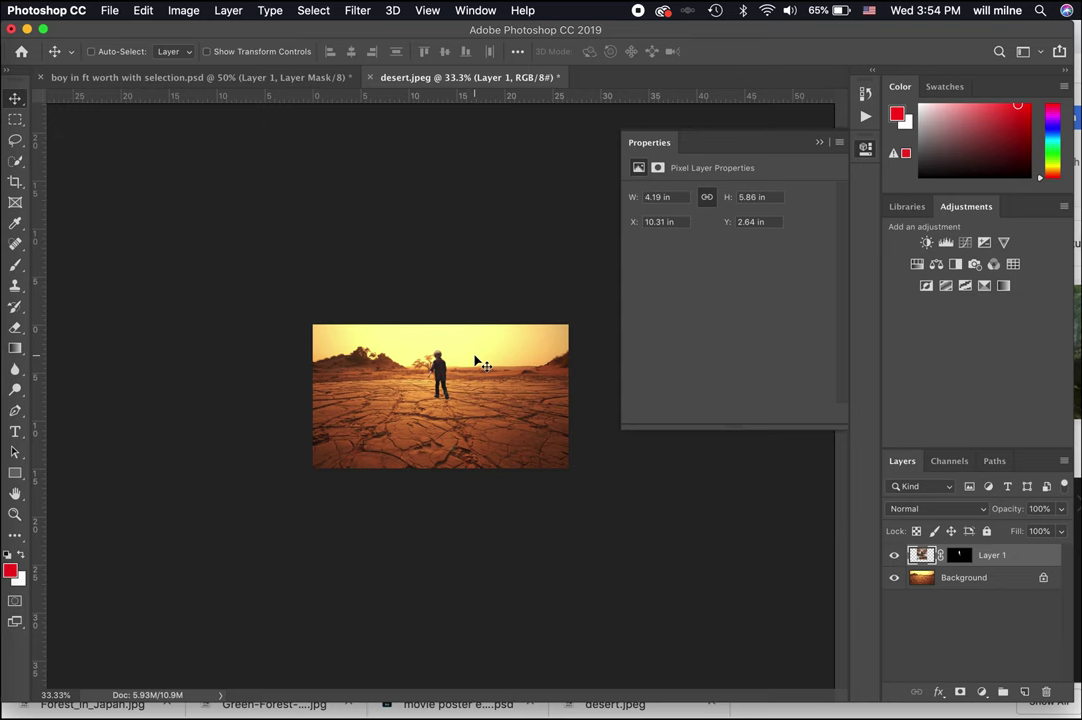
Step: Shrink the boy to about 3.63 by 5.06 in and move him lower on the cracked ground
key("super+t")
left_click_drag(494, 311, 476, 330)
key("Return")
mouse_move(464, 401)
left_mouse_down()
mouse_move(458, 350)
mouse_move(456, 412)
left_mouse_up()
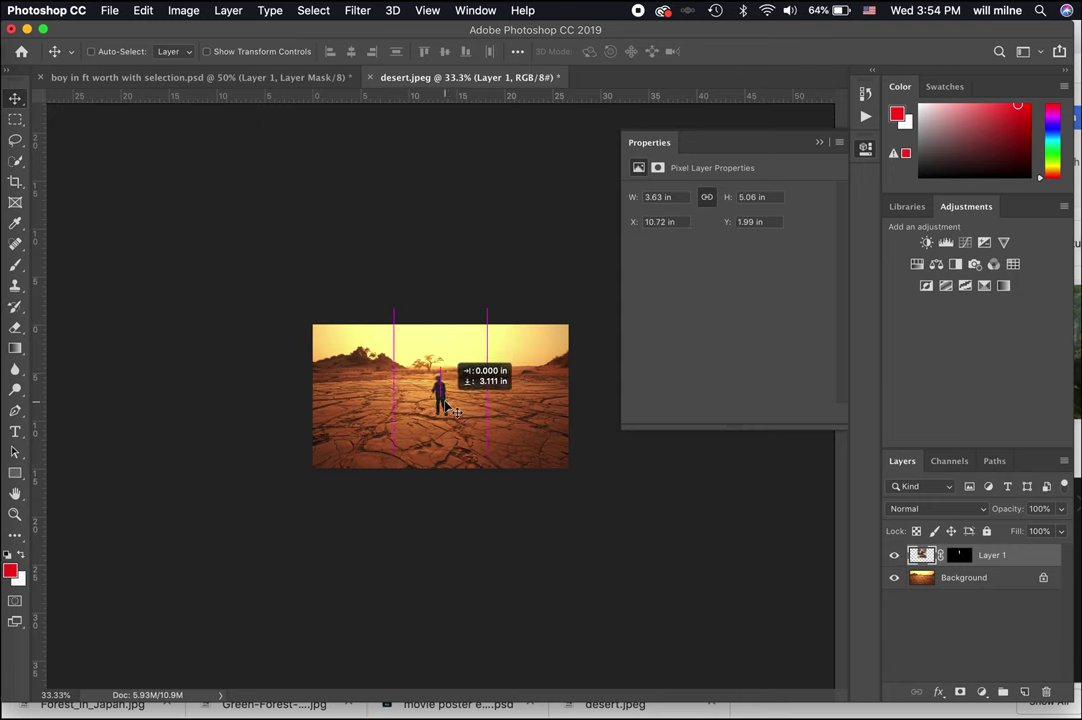
Step: Enlarge the boy's layer by about 139% and reposition him with his head just above the horizon
key("super+t")
left_click_drag(488, 453, 527, 499)
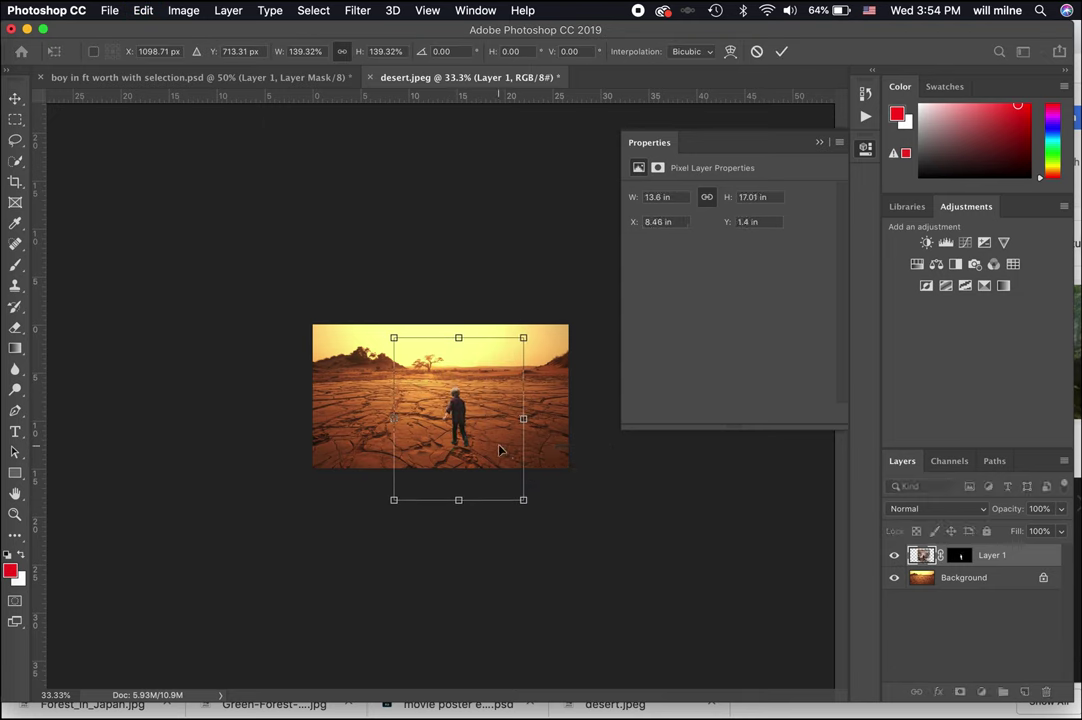
left_click_drag(500, 447, 478, 432)
key("Return")
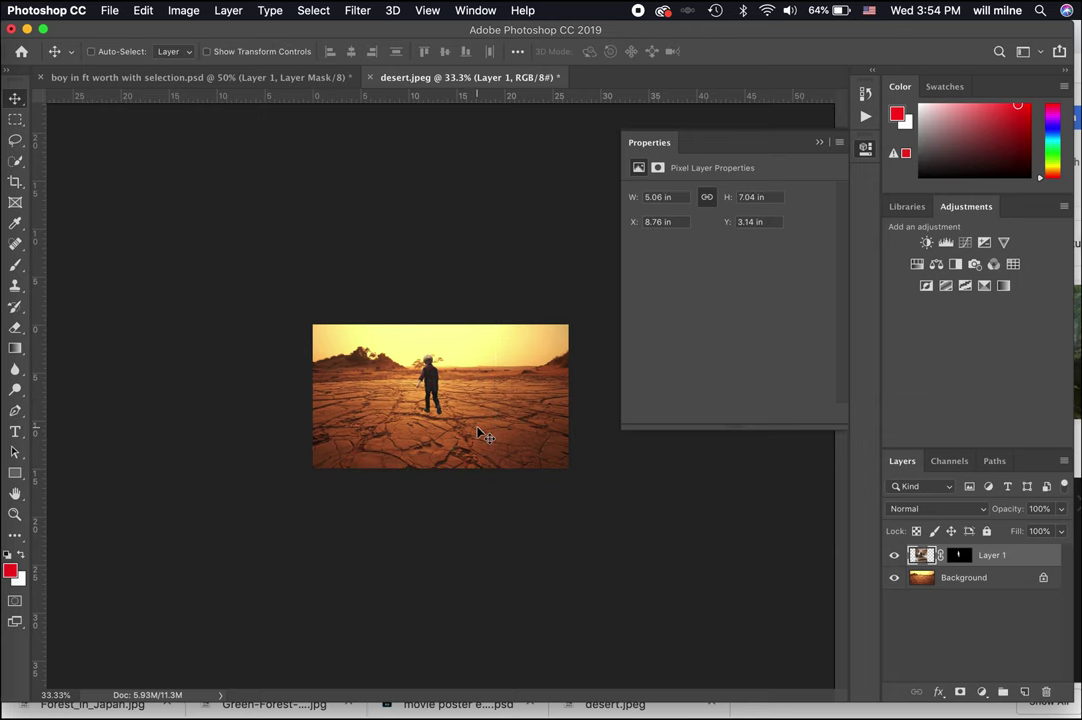
Step: Duplicate the boy's layer, flip the copy vertically and move it down so its feet meet the original's feet
key("super+equal")
key("super+equal")
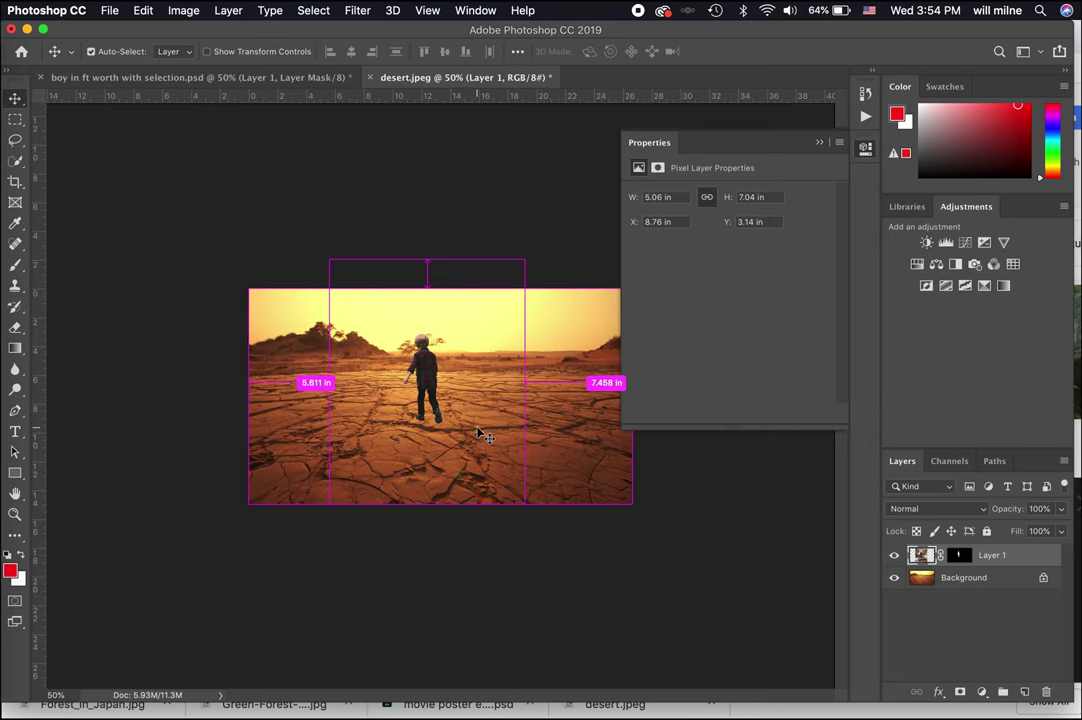
key("super+j")
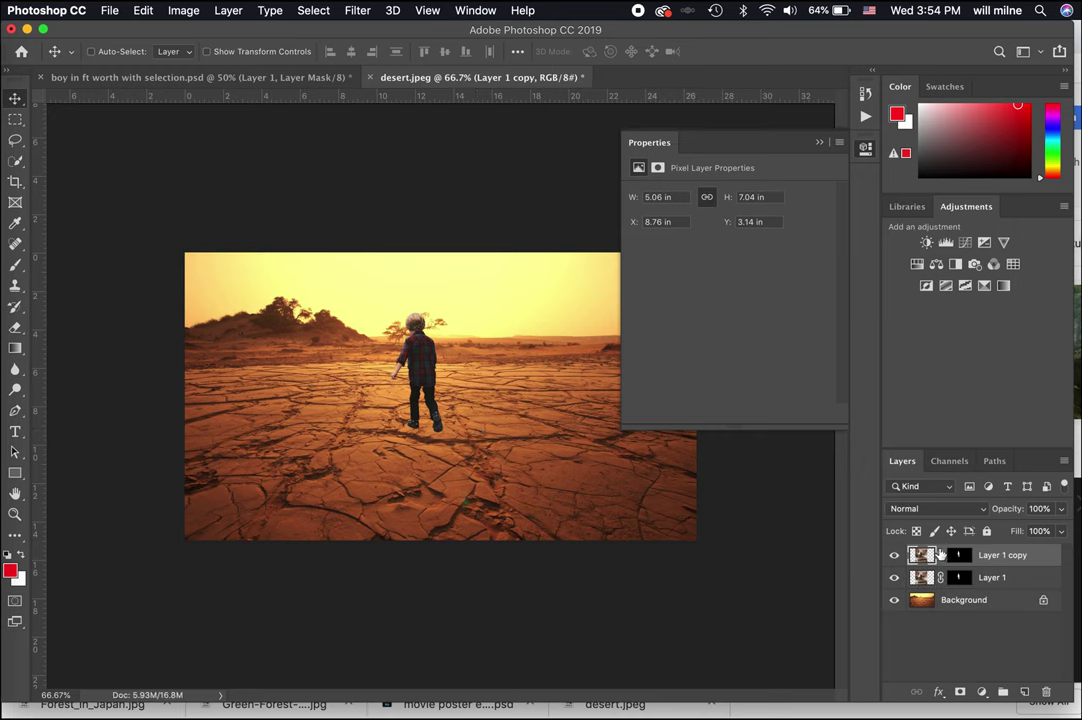
left_click(957, 558)
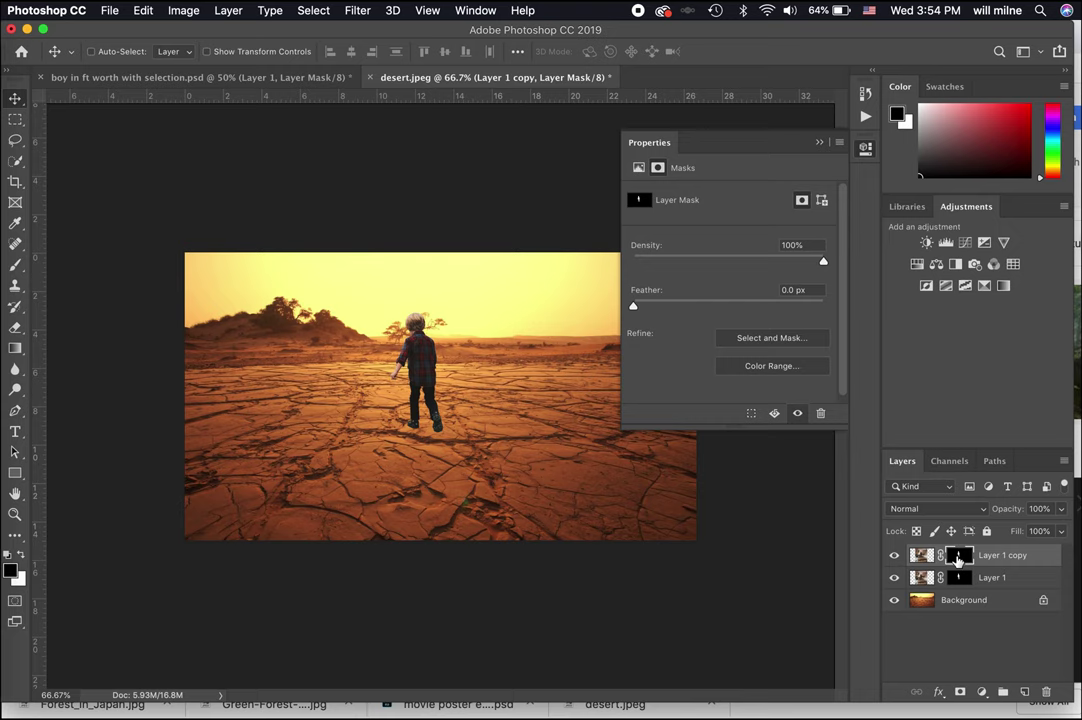
key("super+t")
right_click(474, 413)
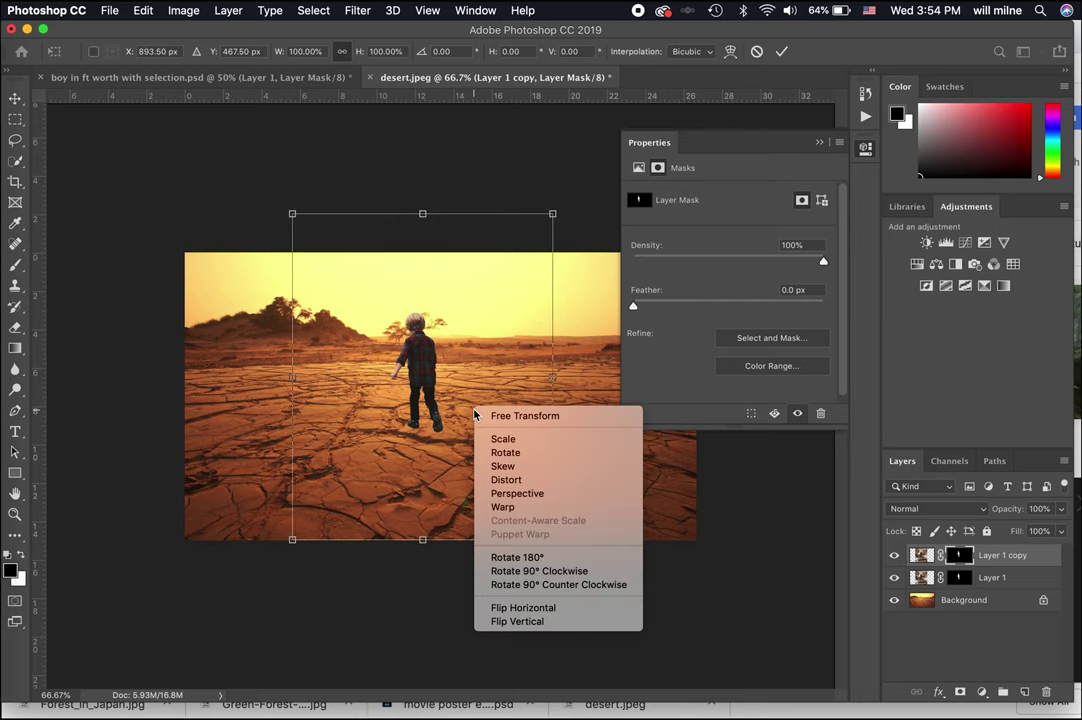
left_click(541, 622)
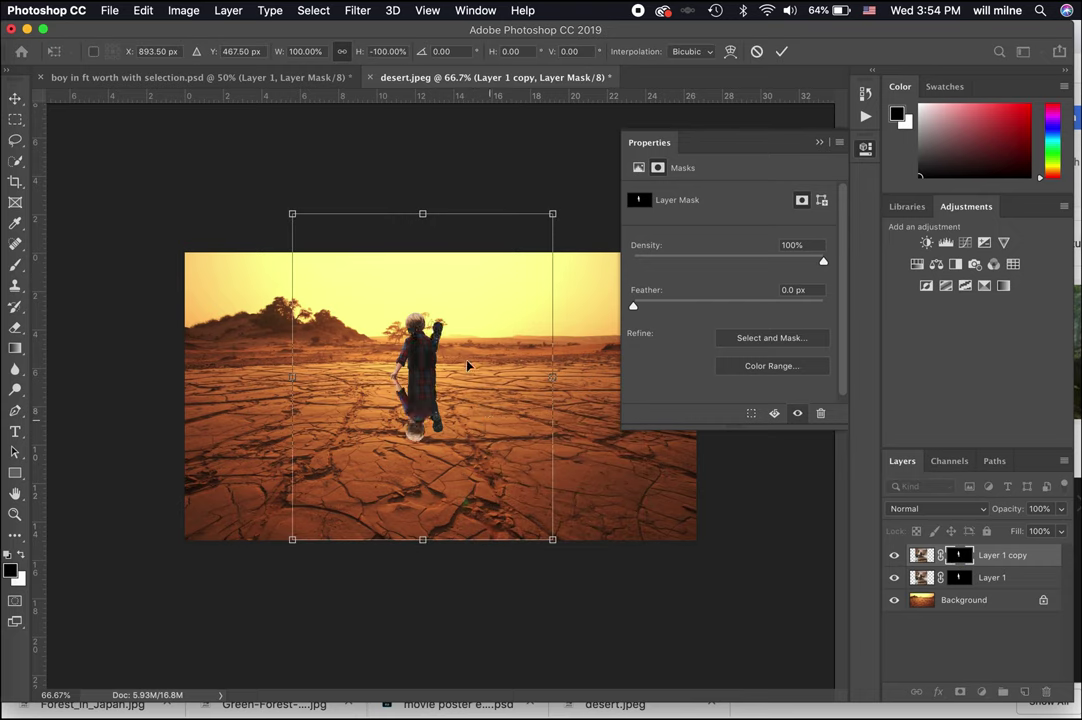
left_click_drag(452, 397, 452, 470)
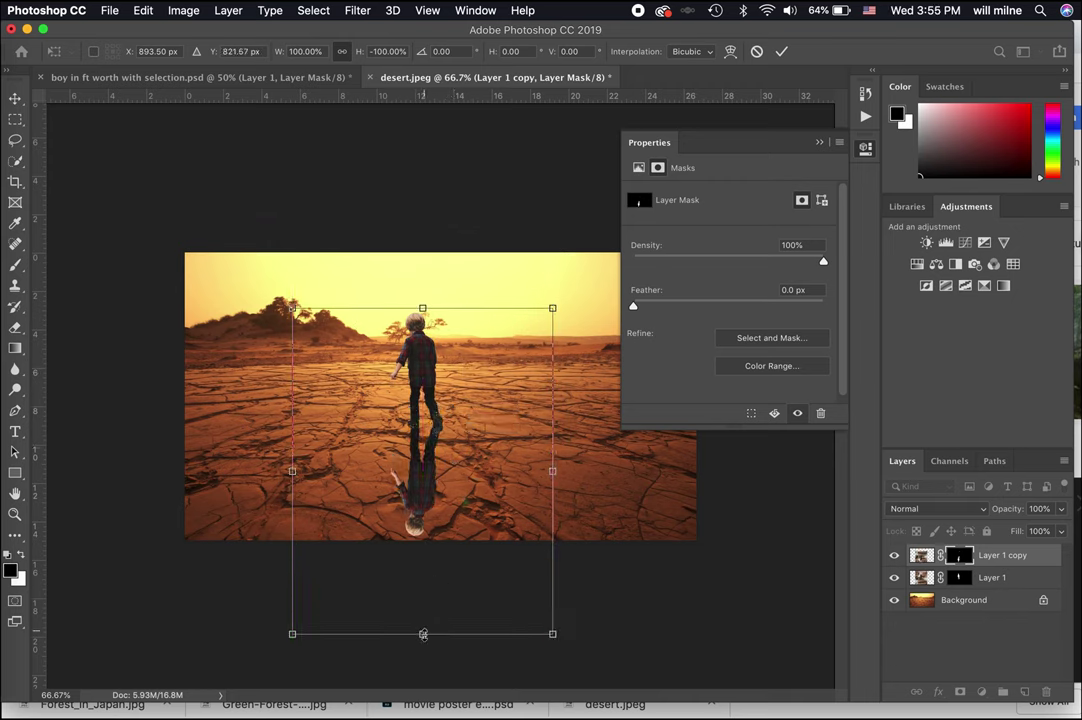
Step: Stretch the flipped copy to about 111% height, splay its lower corners outward to about 107% width and nudge it into place
left_click_drag(423, 634, 424, 667)
left_click_drag(447, 555, 449, 545)
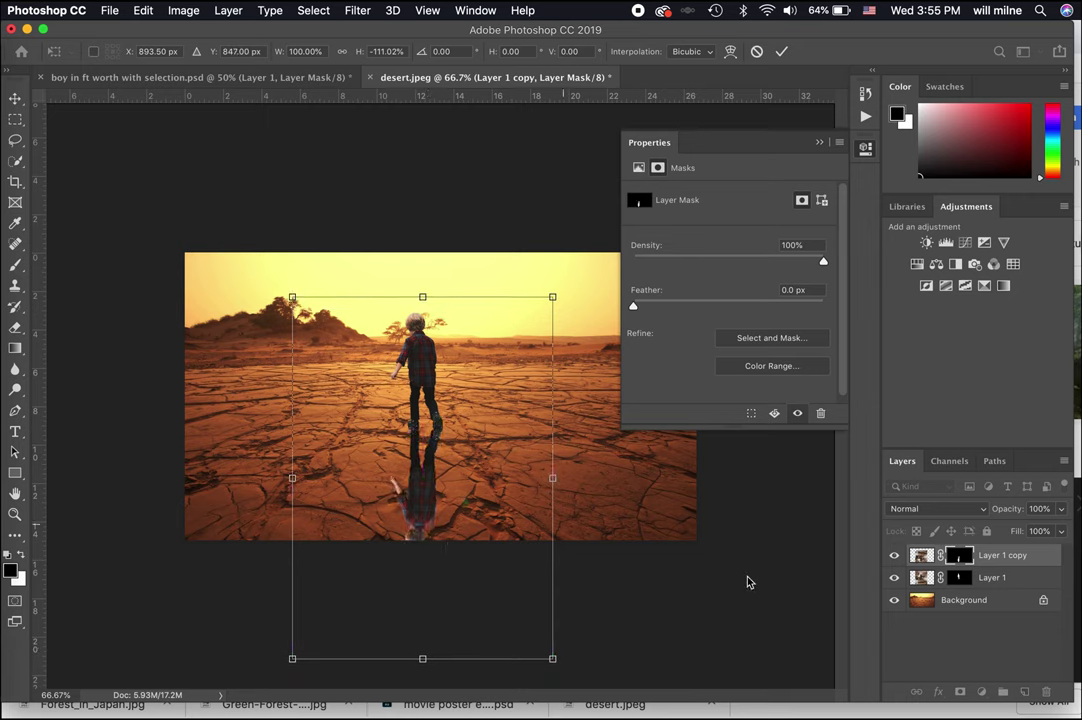
left_click_drag(559, 664, 567, 664)
left_click_drag(296, 663, 281, 659)
key("Down")
key("Down")
key("Down")
key("Down")
key("Down")
key("Down")
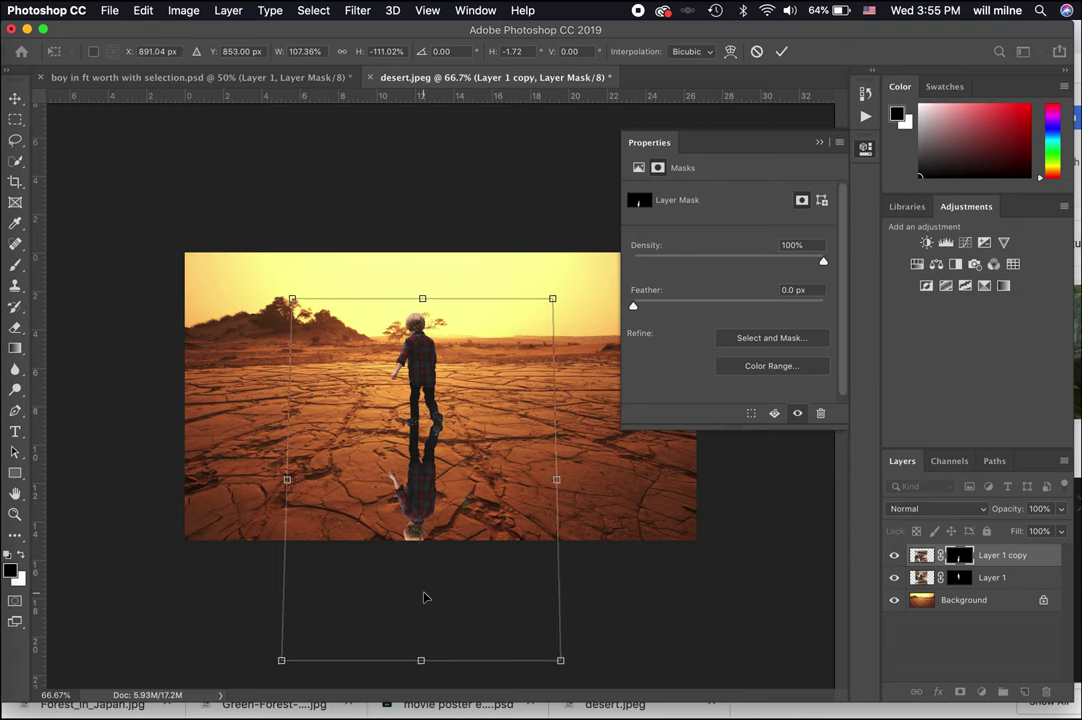
key("Return")
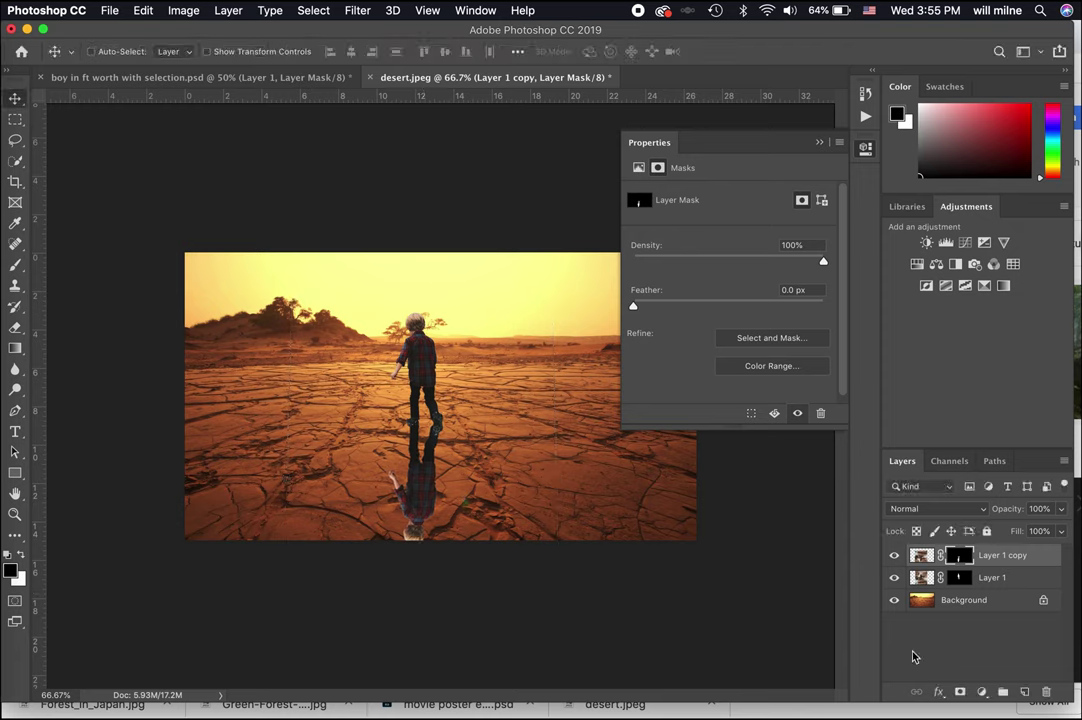
Step: Apply a black Color Overlay in Normal mode at 100% opacity to the flipped Layer 1 copy
left_click(940, 696)
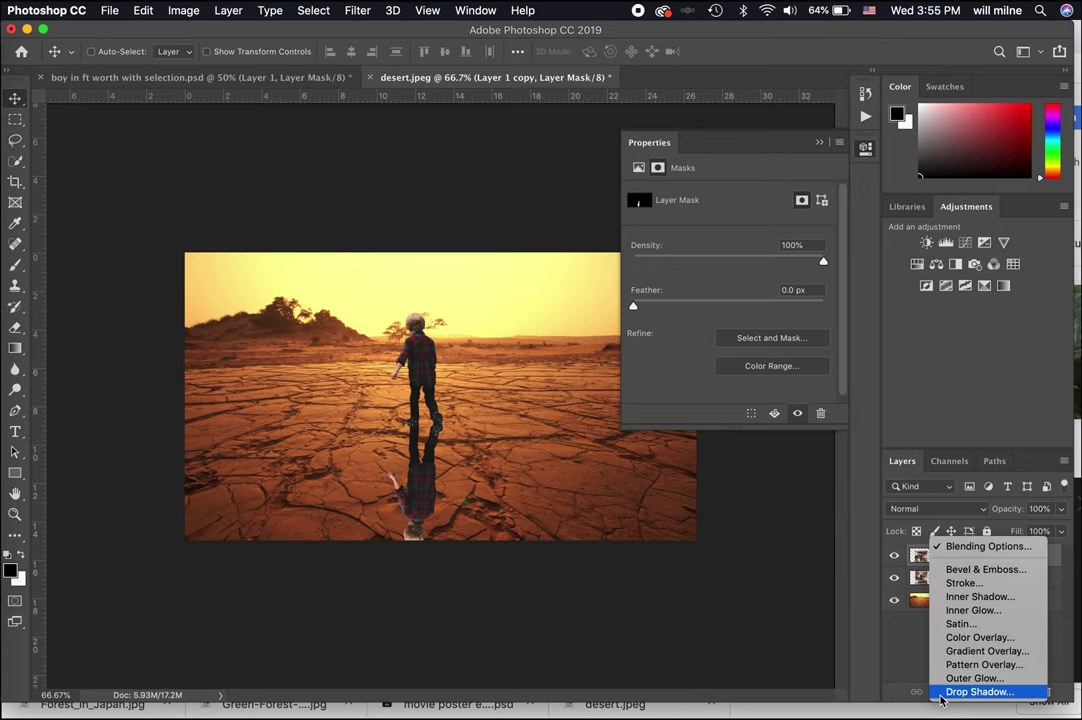
left_click(978, 637)
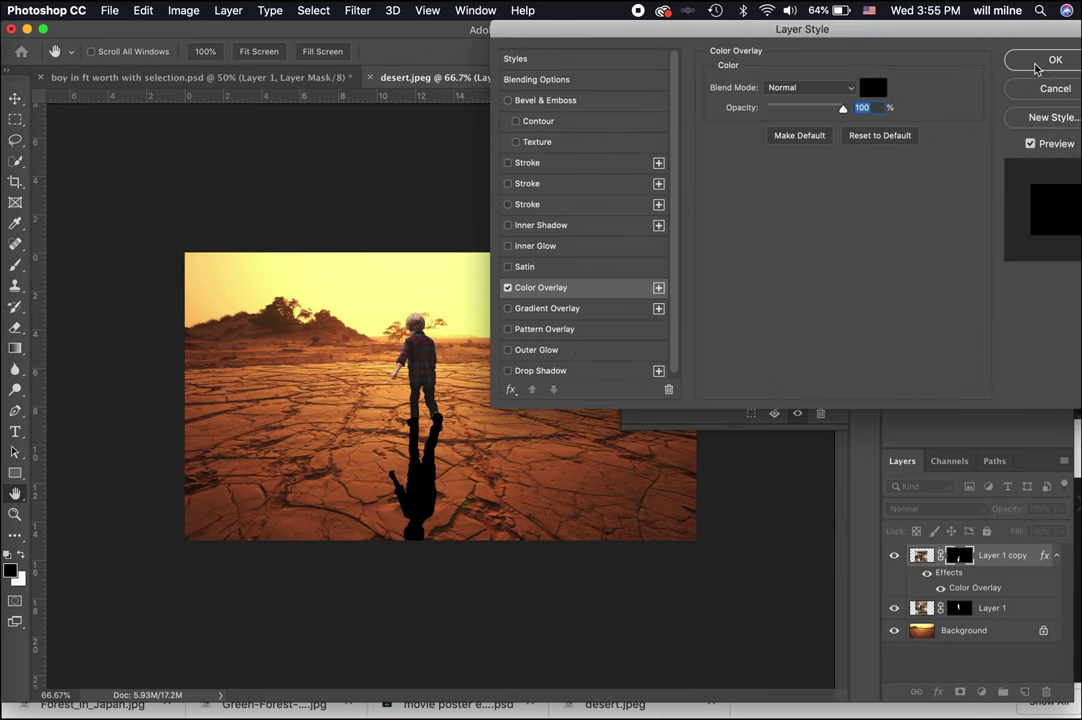
left_click(1043, 59)
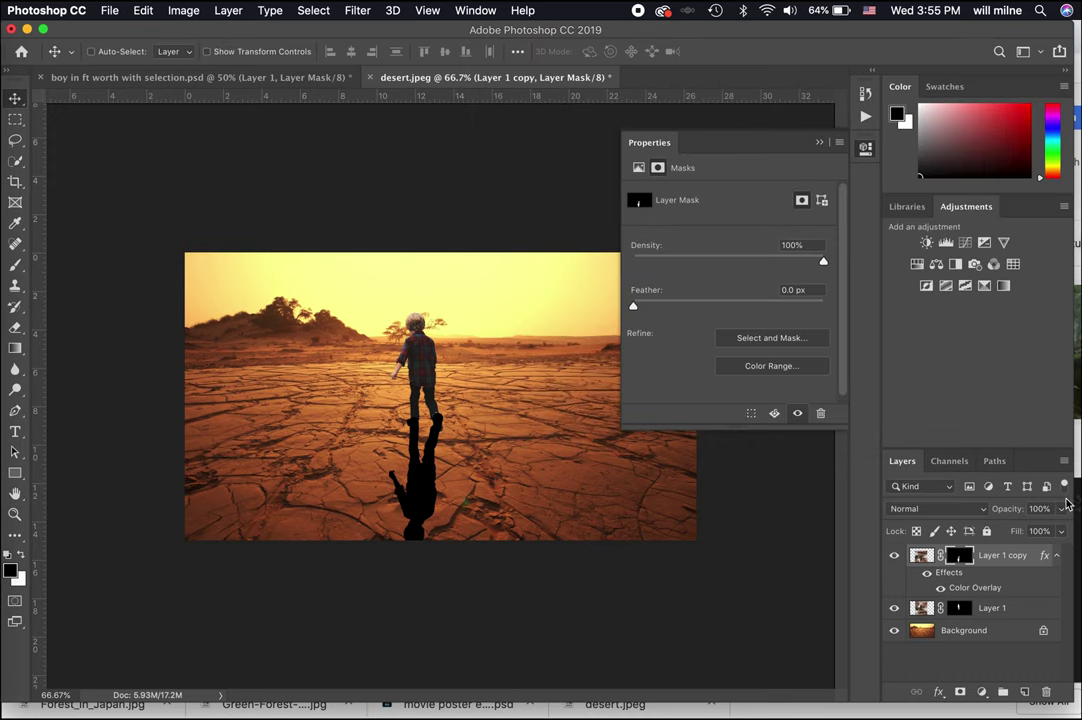
Step: Lower the shadow layer's opacity to 75% and move it beneath Layer 1 in the layer order
left_click_drag(1025, 537, 1042, 530)
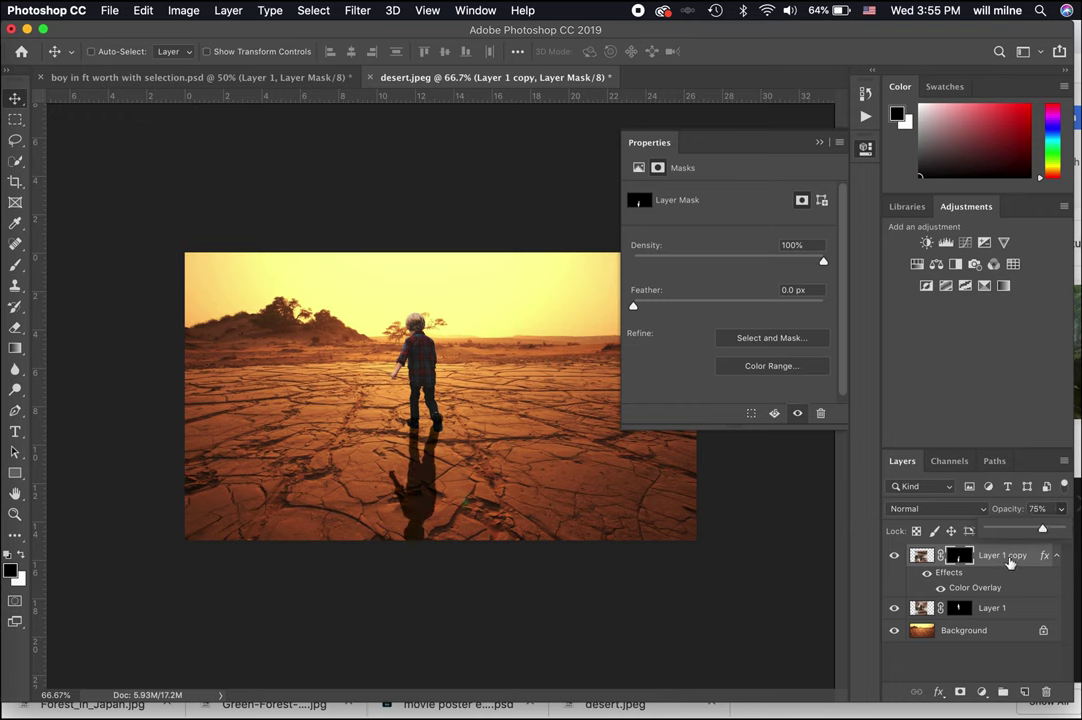
left_click_drag(985, 556, 990, 614)
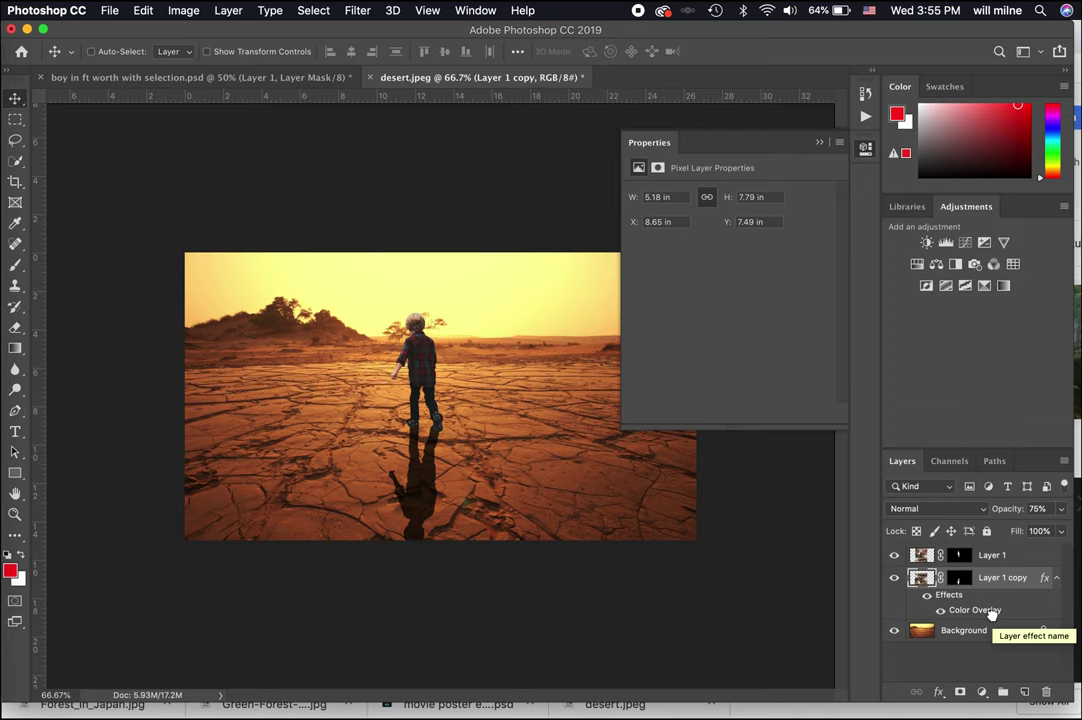
key("super+equal")
key("super+equal")
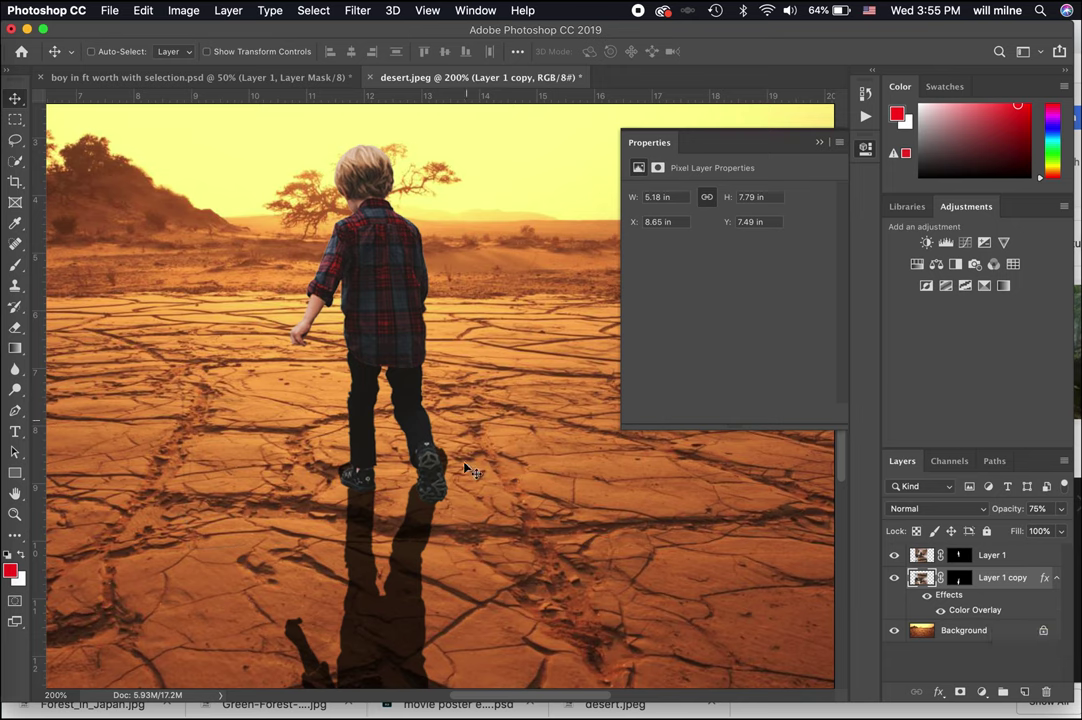
left_click(958, 578)
key("b")
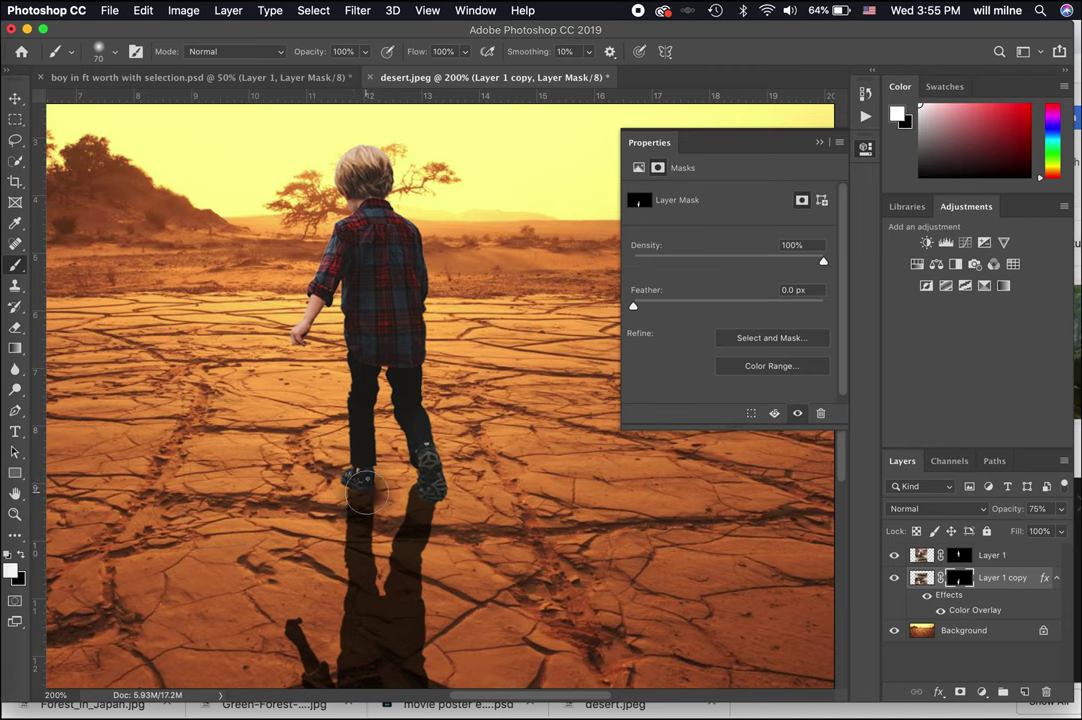
key("x")
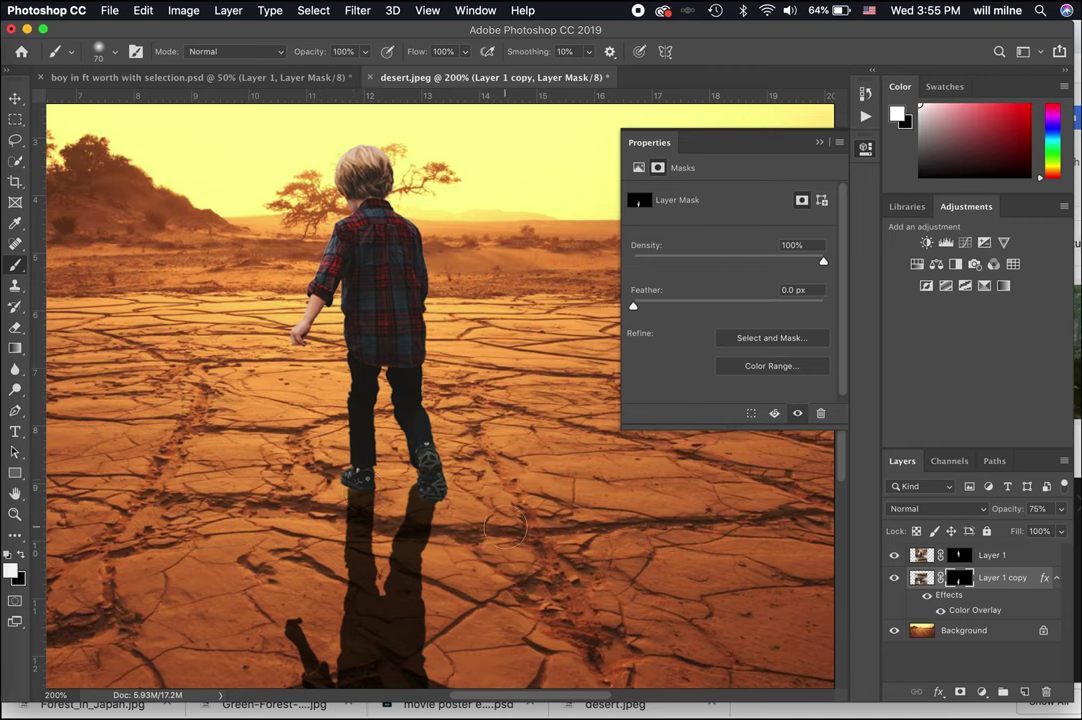
Step: Nudge the shadow layer slightly sideways to line it up with the boy's shoes
key("v")
key("Left")
key("Left")
key("Left")
key("Left")
key("super+minus")
key("super+minus")
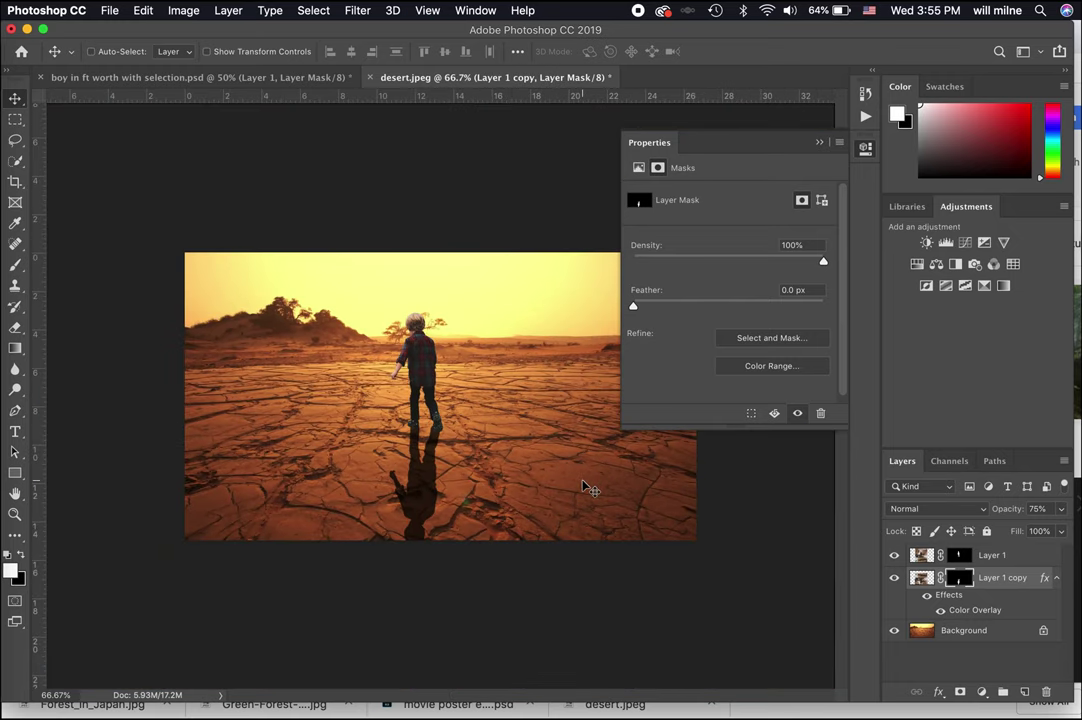
Step: Apply the layer mask of the shadow layer, Layer 1 copy, permanently to its pixels
left_click(992, 582)
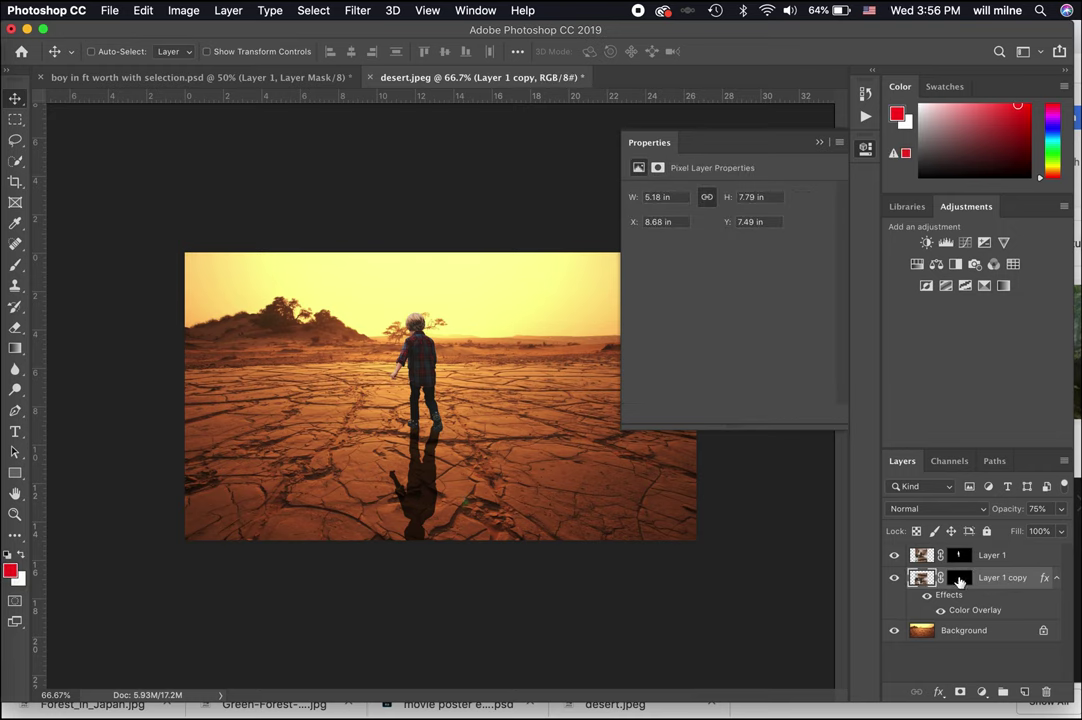
right_click(959, 582)
left_click(918, 610)
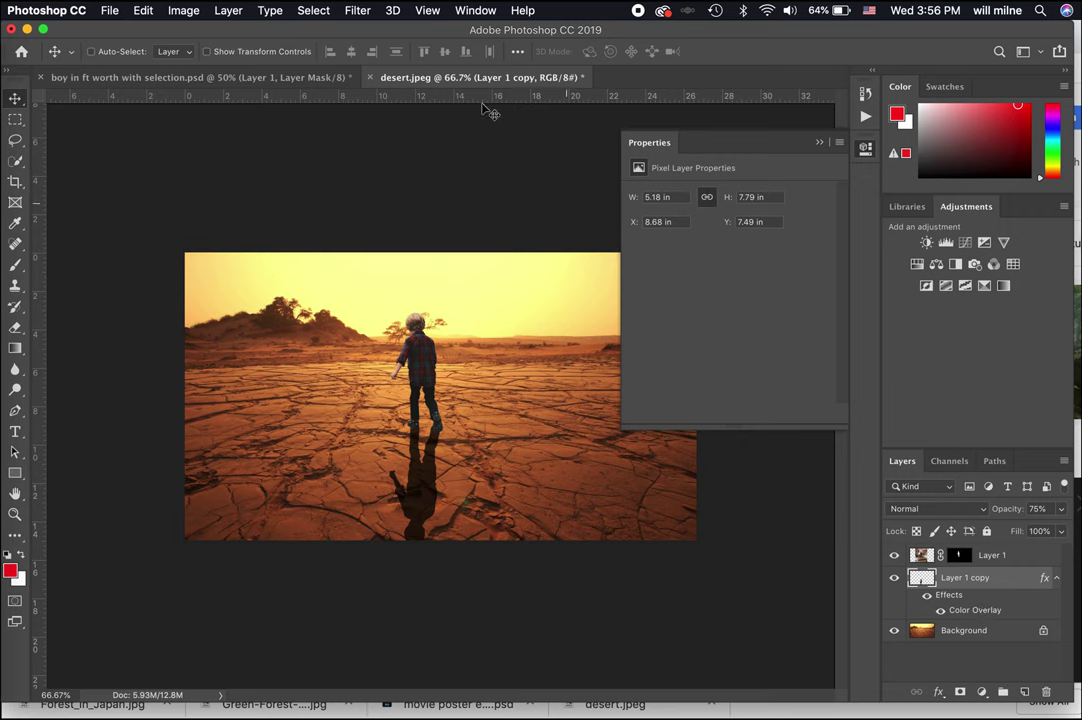
left_click(357, 10)
mouse_move(430, 201)
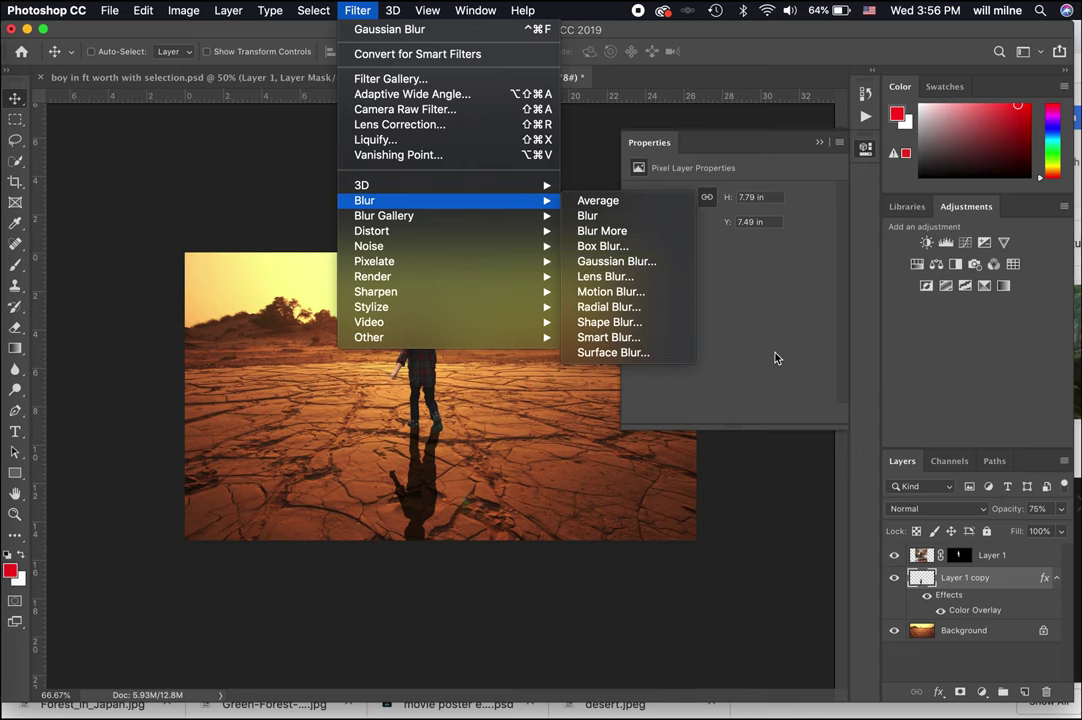
left_click(836, 139)
left_click(820, 142)
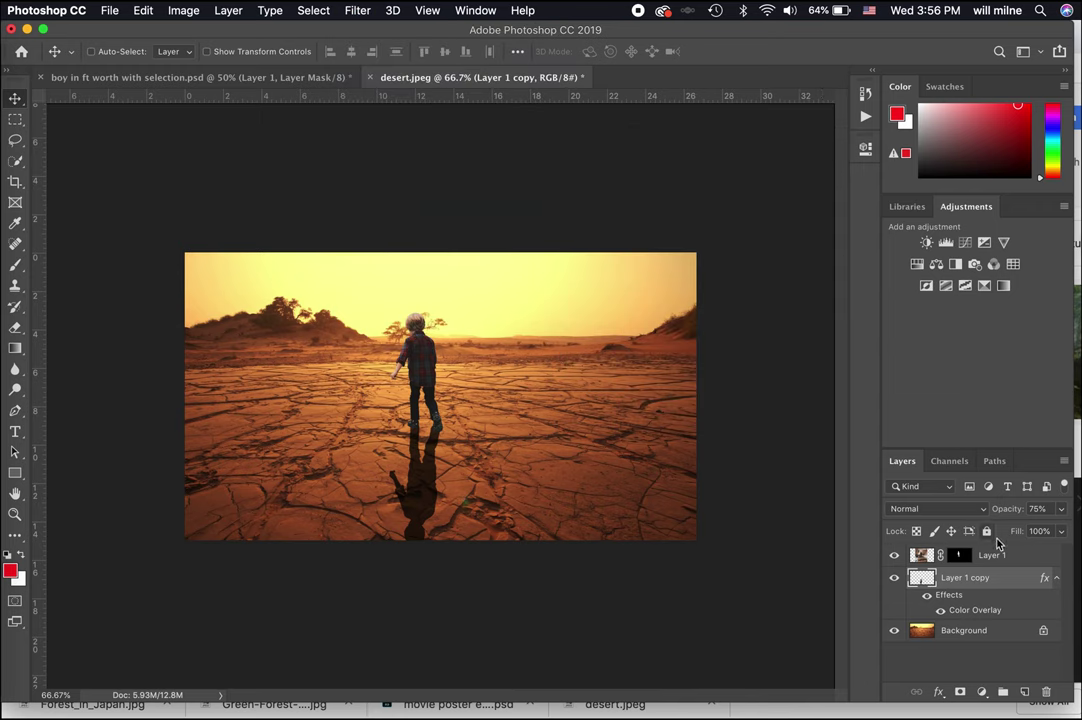
Step: Add a Color Balance adjustment above Layer 1 with midtones at +27 Cyan-Red, +20 Magenta-Green and +15 Yellow-Blue
left_click(995, 555)
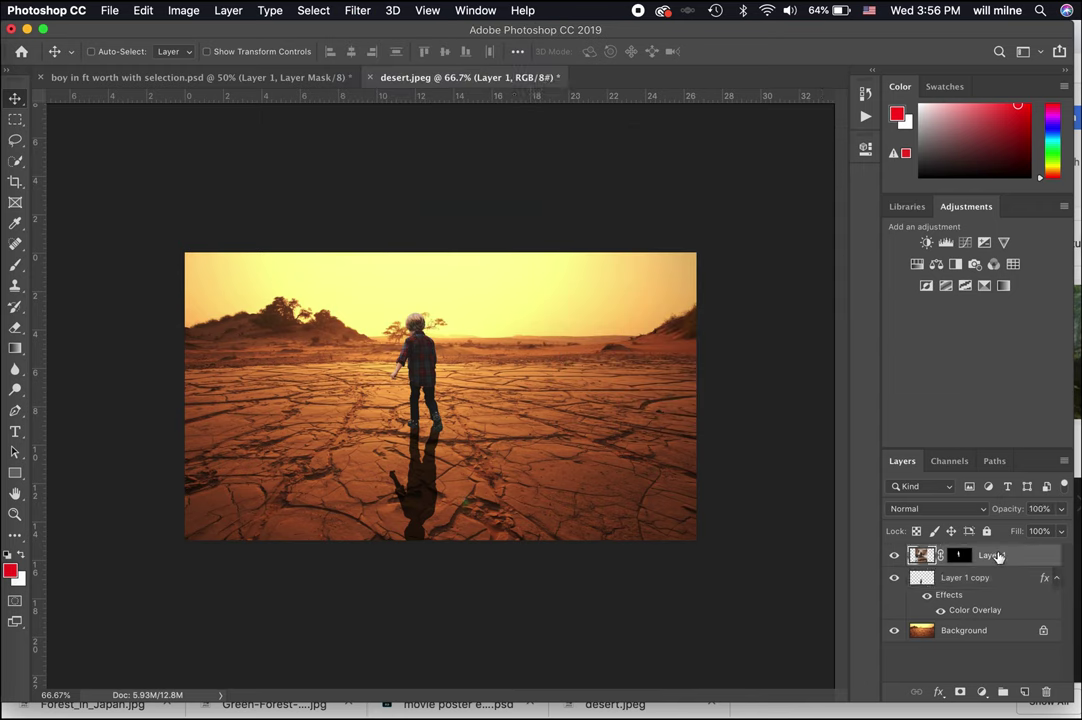
left_click(936, 269)
mouse_move(707, 231)
left_mouse_down()
mouse_move(730, 231)
mouse_move(697, 232)
mouse_move(727, 234)
left_mouse_up()
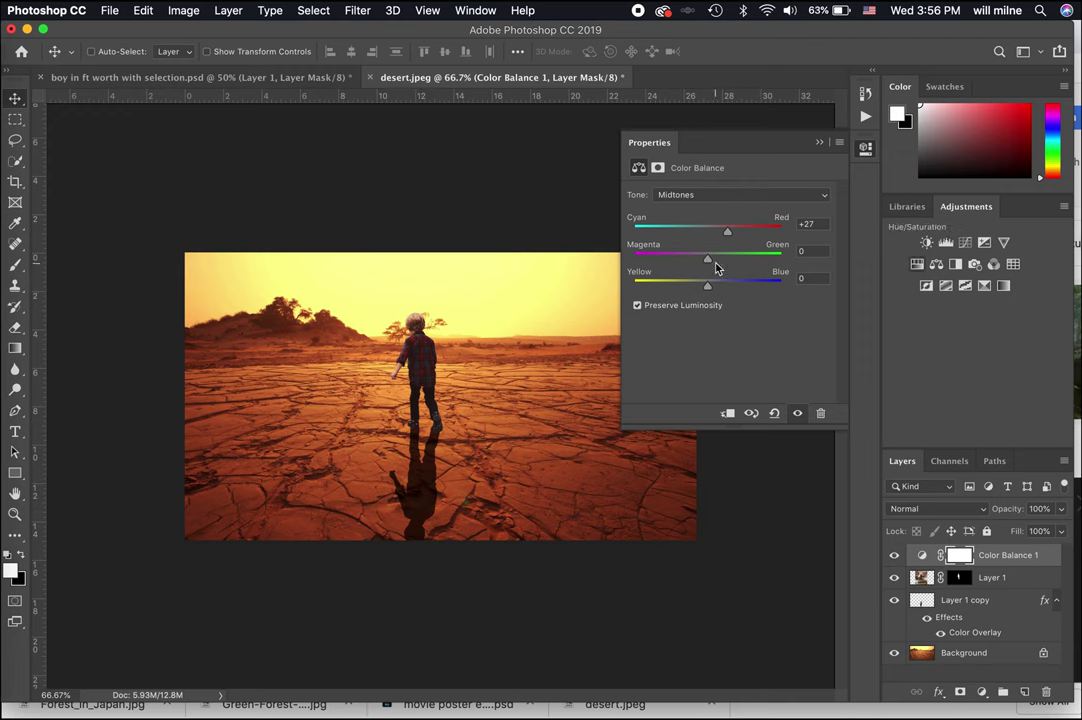
mouse_move(714, 263)
left_mouse_down()
mouse_move(726, 263)
mouse_move(711, 287)
mouse_move(731, 290)
mouse_move(718, 287)
left_mouse_up()
Step: Set the Color Balance highlights to +8, -3 and +18, and the shadows to -22 Cyan-Red and +11 Magenta-Green
left_click(722, 196)
left_click(722, 207)
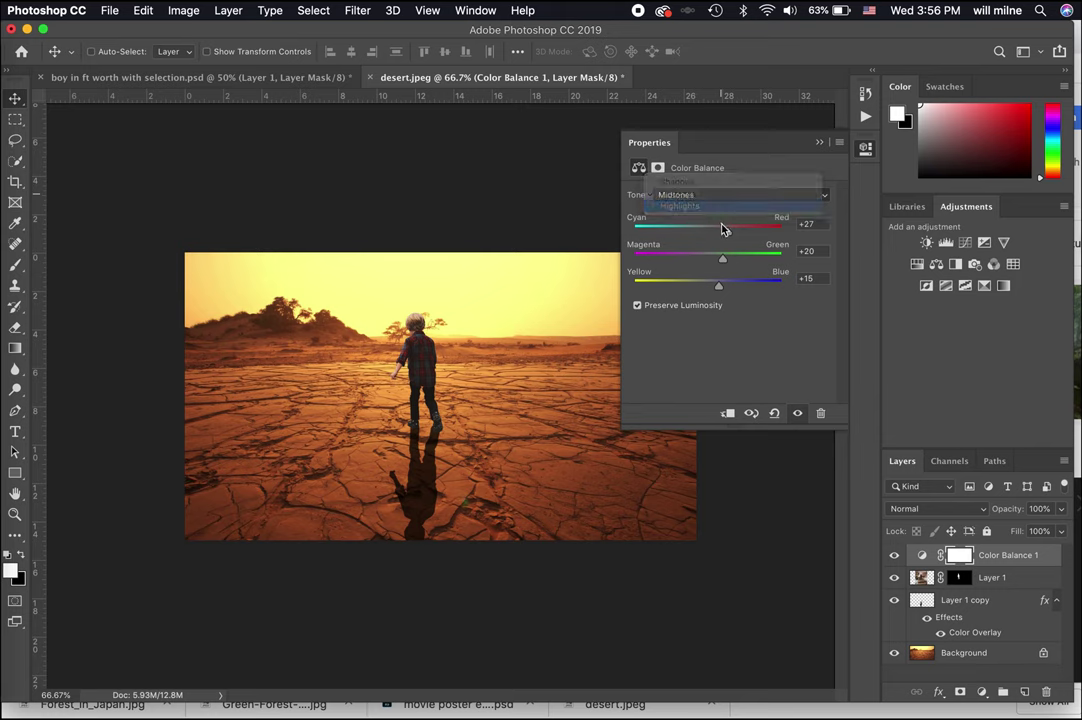
left_click_drag(705, 234, 723, 290)
left_click(712, 194)
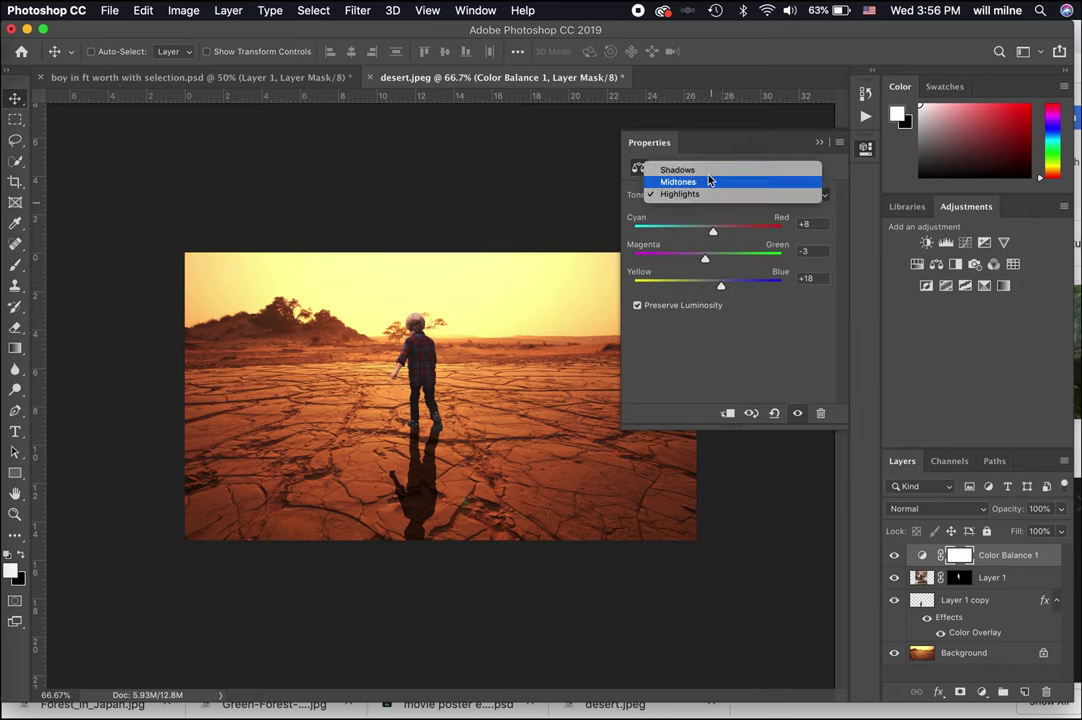
left_click(712, 168)
left_click_drag(727, 228, 715, 261)
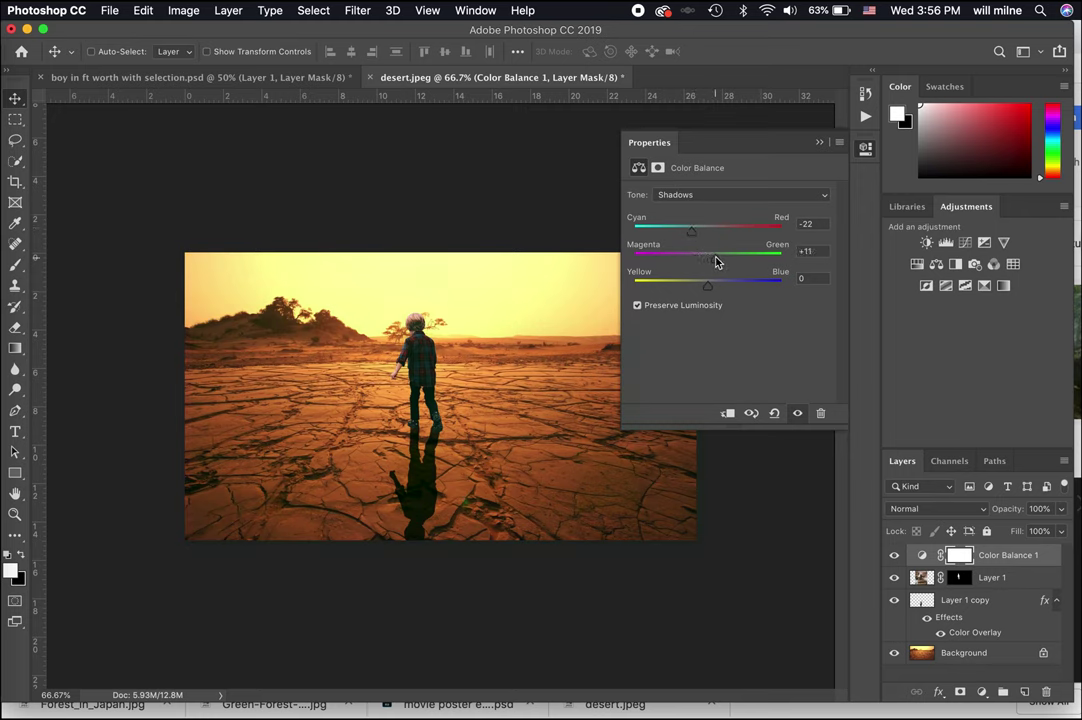
Step: Add a Curves adjustment above Color Balance 1, lifting the upper midtones slightly and pulling the white point slightly inward
left_click(965, 242)
left_click(751, 296)
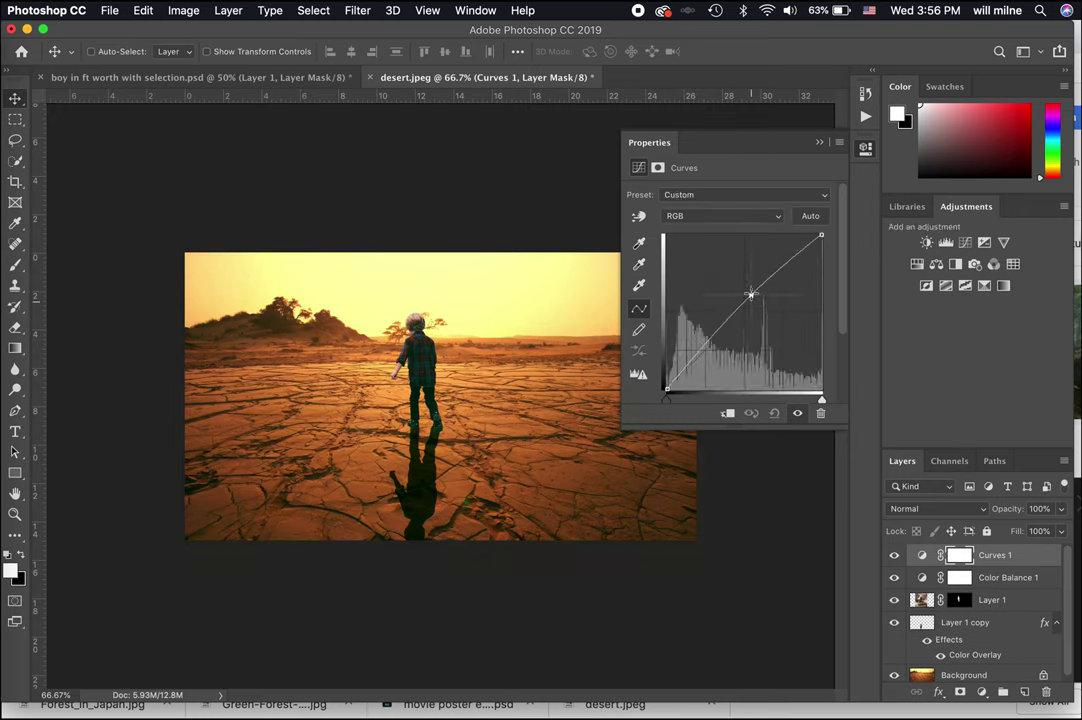
mouse_move(821, 236)
left_mouse_down()
mouse_move(821, 262)
mouse_move(817, 240)
left_mouse_up()
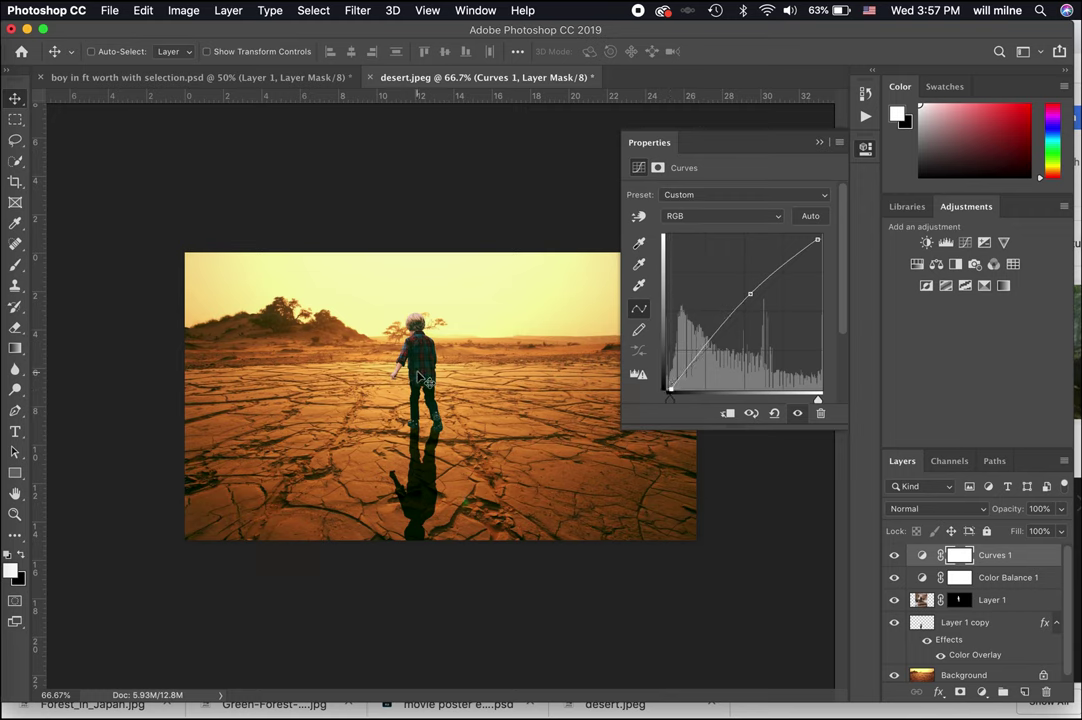
Step: Add a second Curves adjustment directly above Layer 1 and clip it to the boy's layer
left_click(1005, 600)
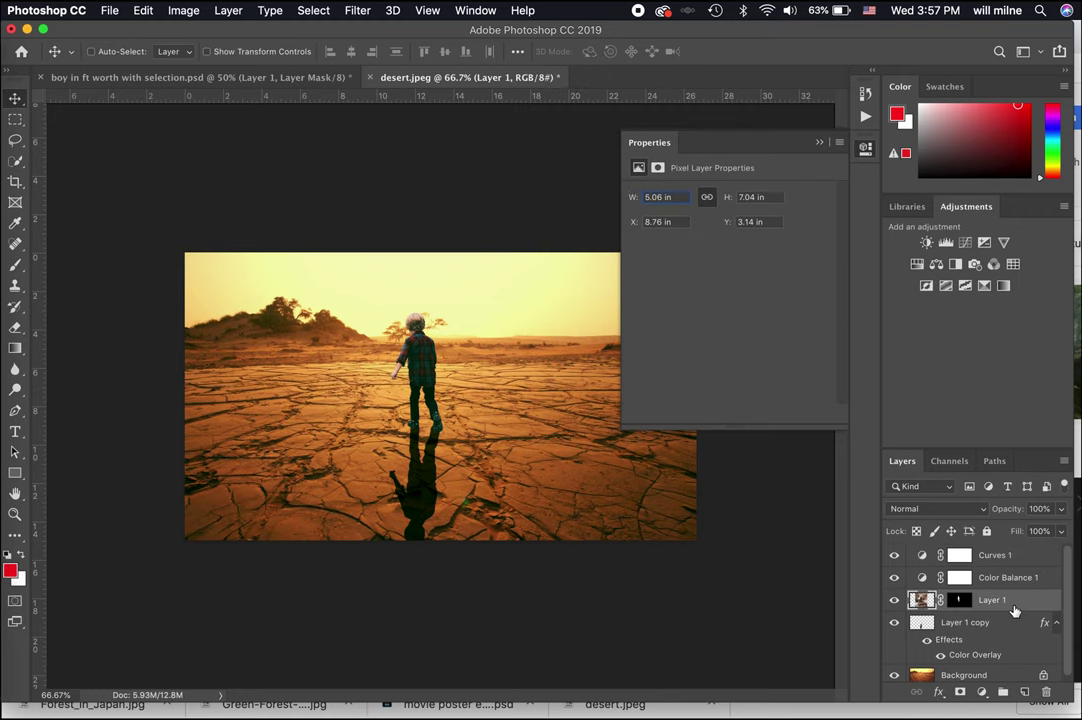
left_click(965, 242)
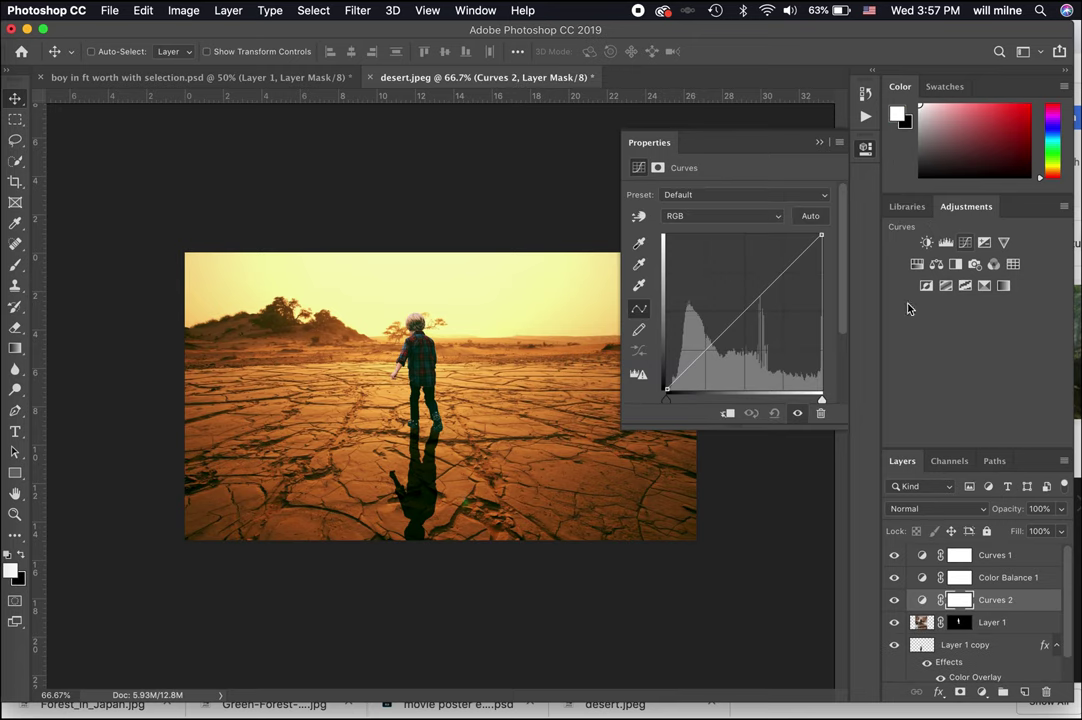
right_click(1010, 605)
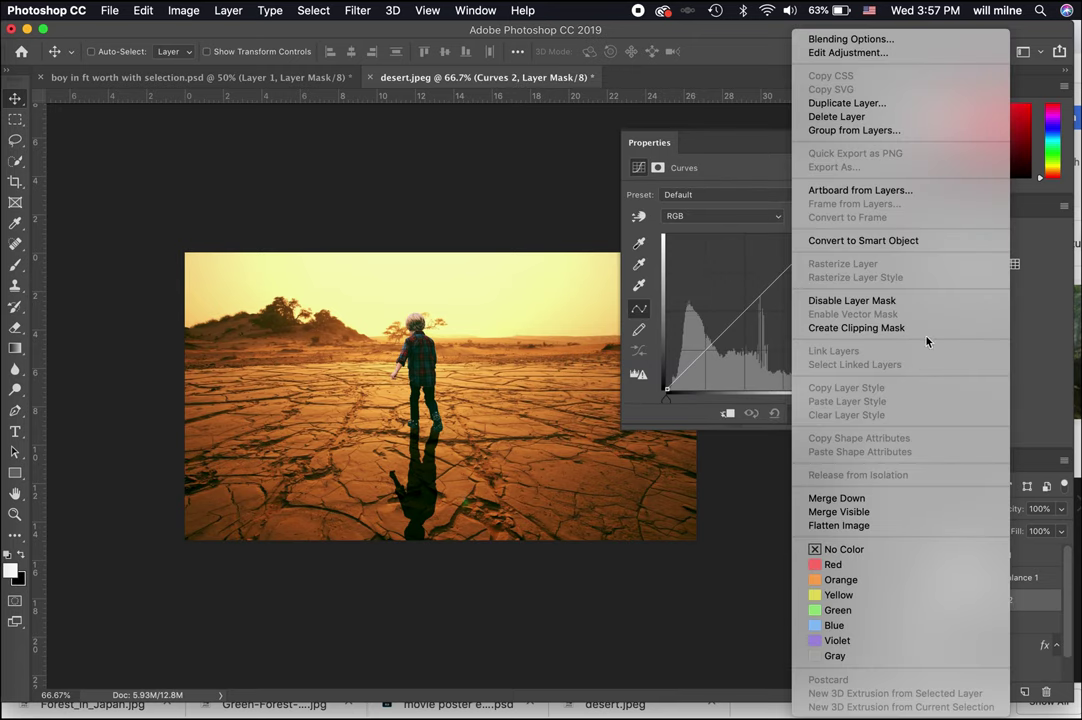
left_click(890, 330)
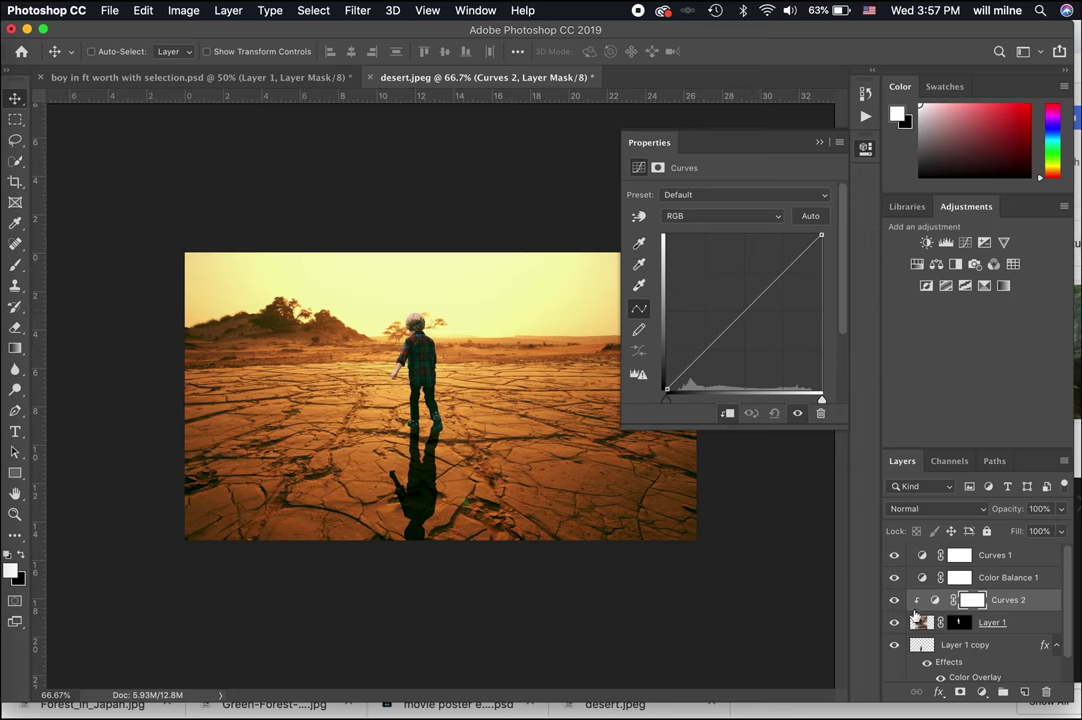
Step: Darken the boy with the clipped curve by lowering its midtones and white output, and raise the black output slightly
mouse_move(751, 304)
left_mouse_down()
mouse_move(740, 288)
mouse_move(760, 332)
mouse_move(751, 317)
left_mouse_up()
left_click_drag(667, 389, 677, 389)
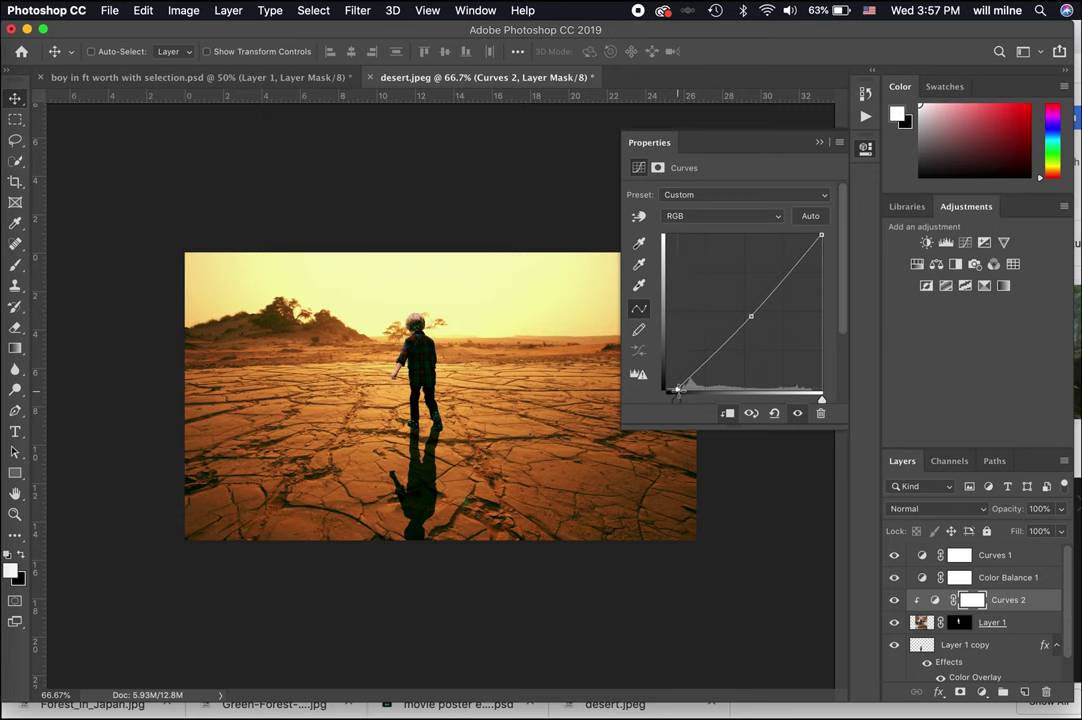
left_click_drag(821, 236, 821, 248)
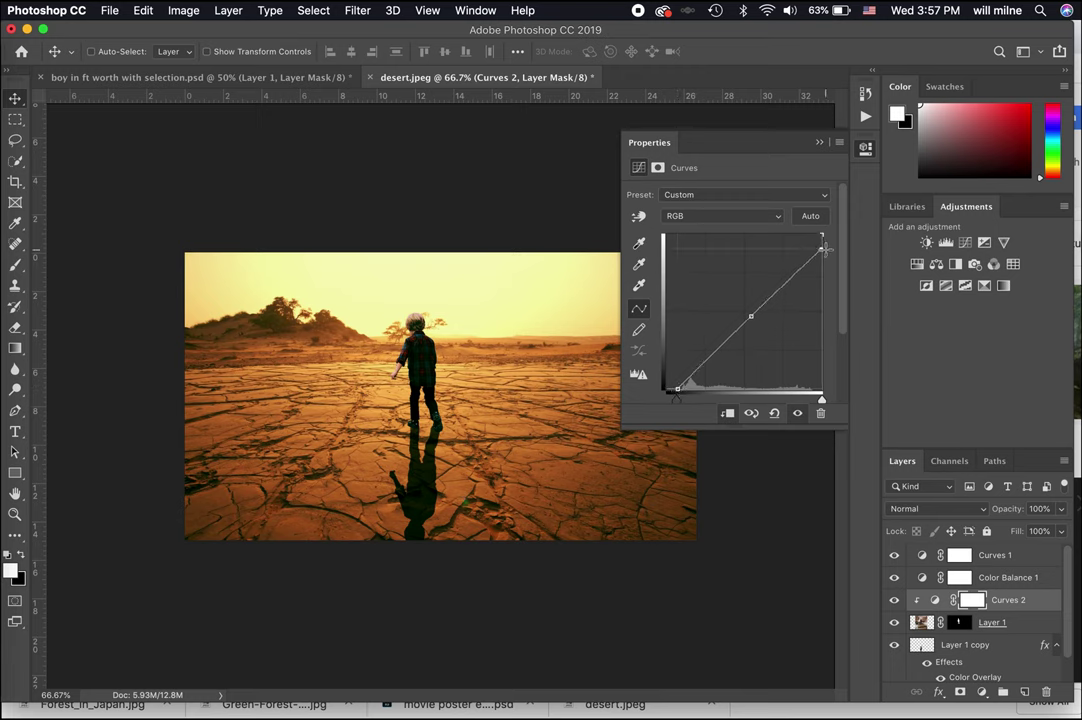
left_click_drag(677, 389, 671, 384)
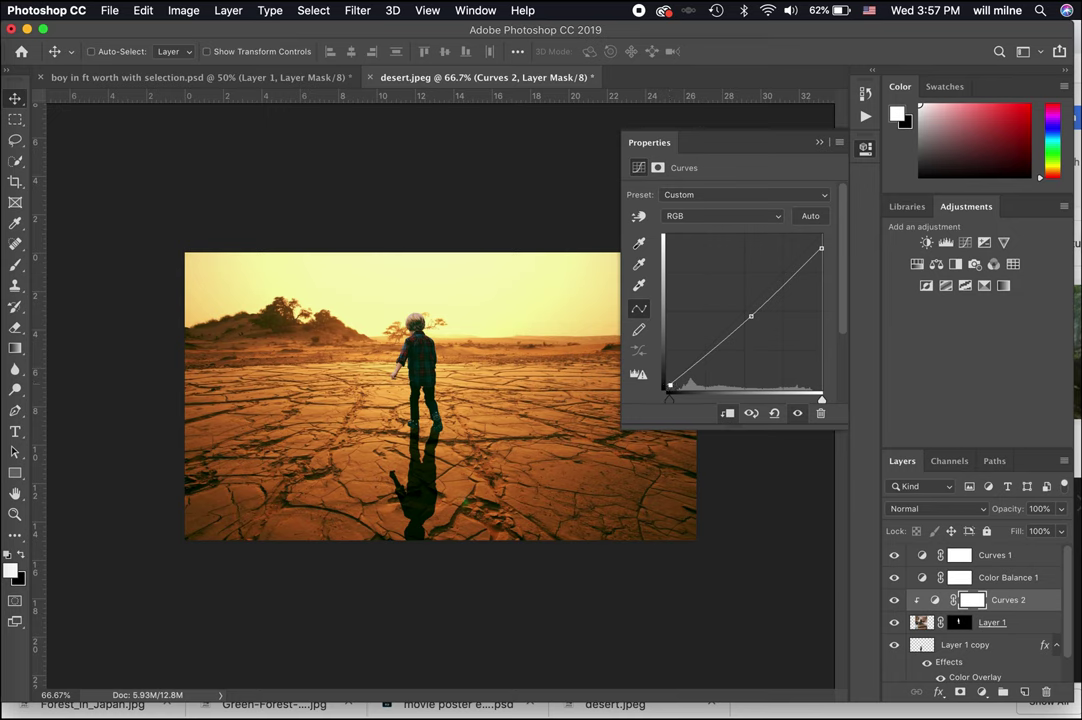
left_click(820, 143)
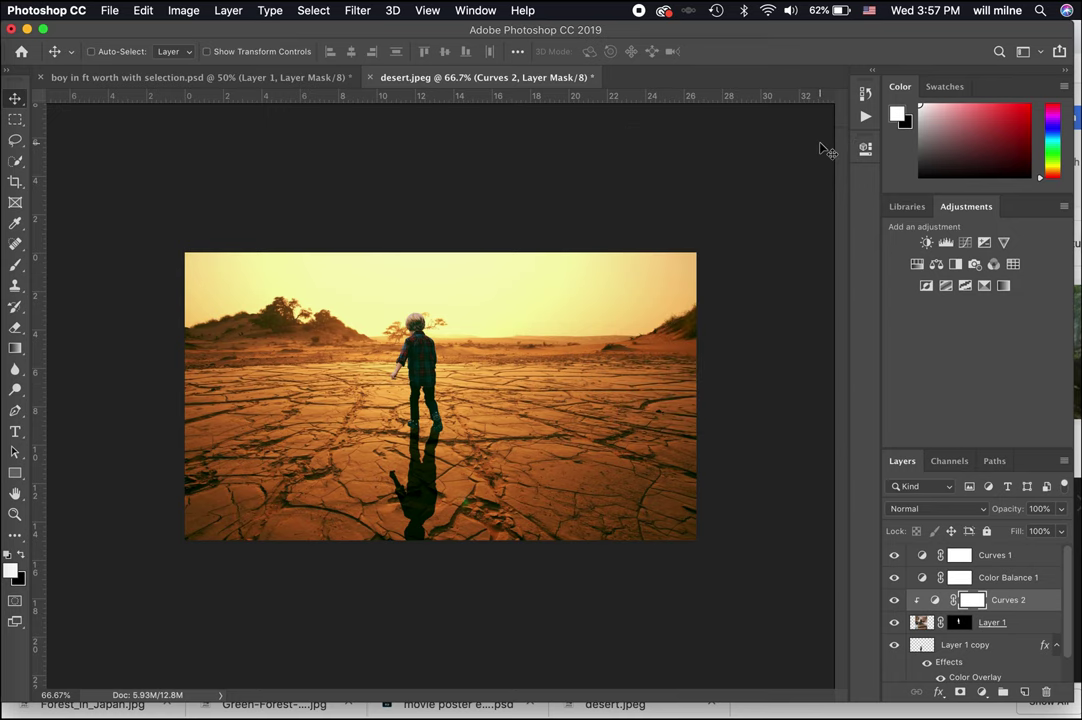
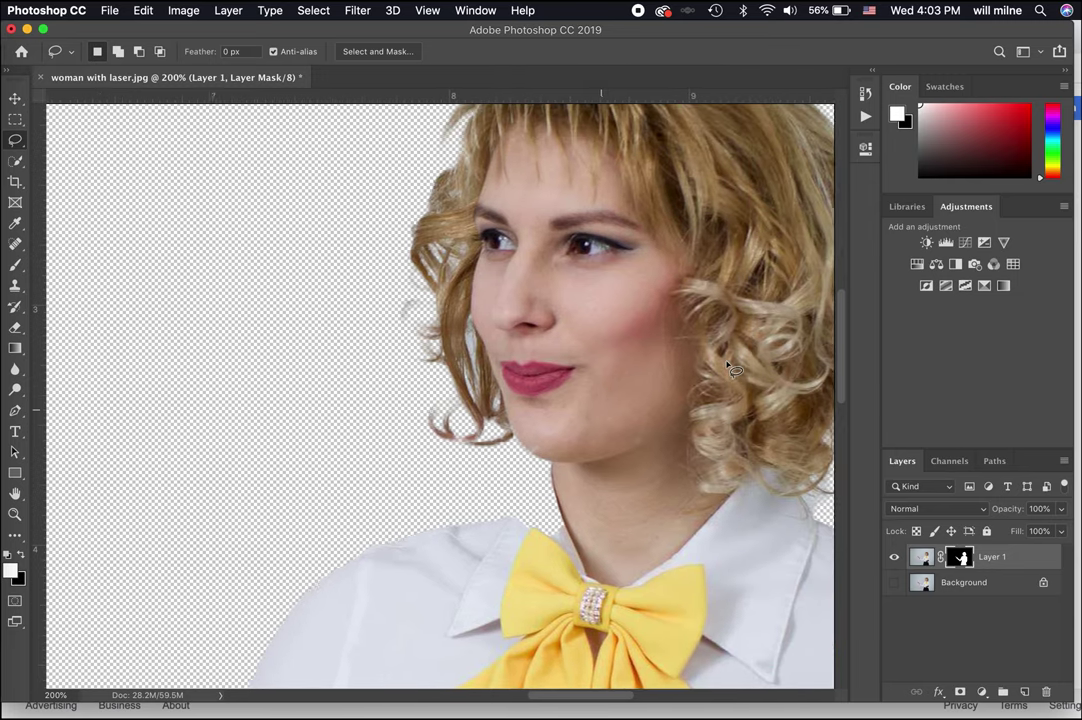
Step: Switch to the Brush tool and reduce its size to 40 for the woman's layer mask
key("b")
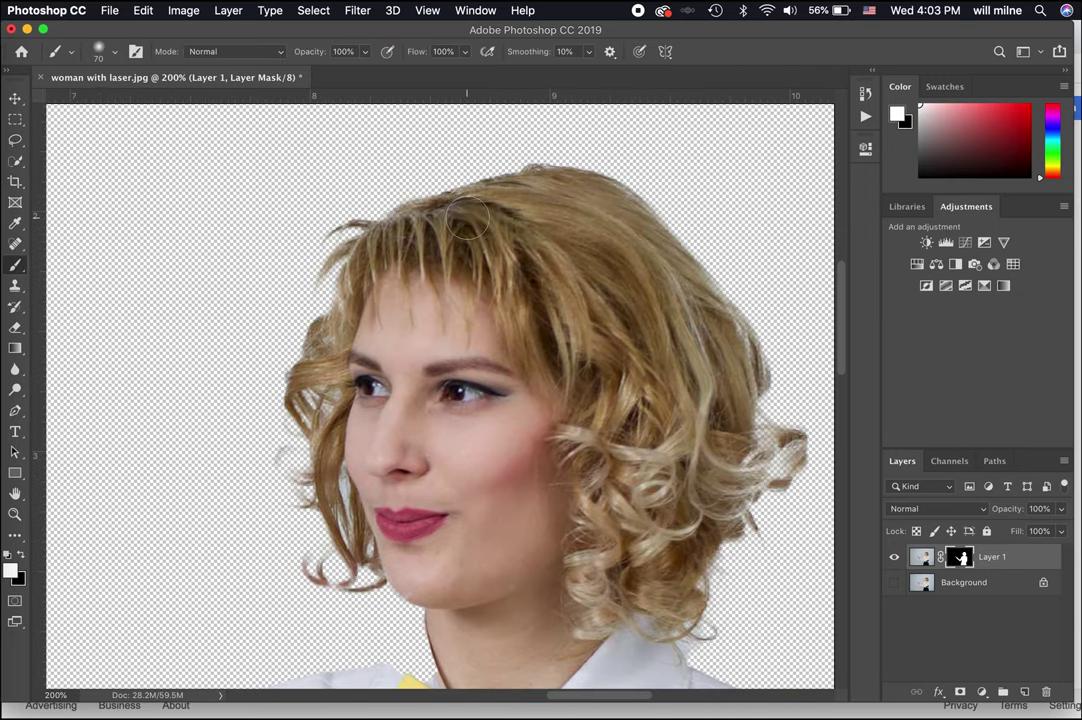
key("bracketleft")
key("bracketleft")
key("bracketleft")
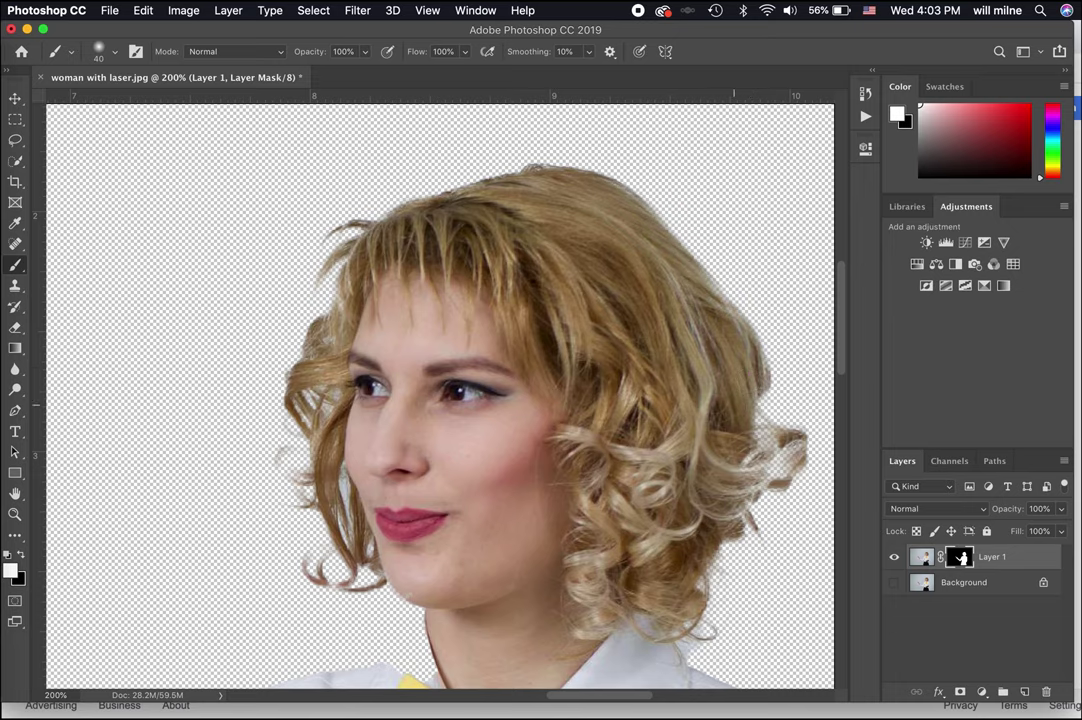
key("super+minus")
key("super+minus")
key("super+minus")
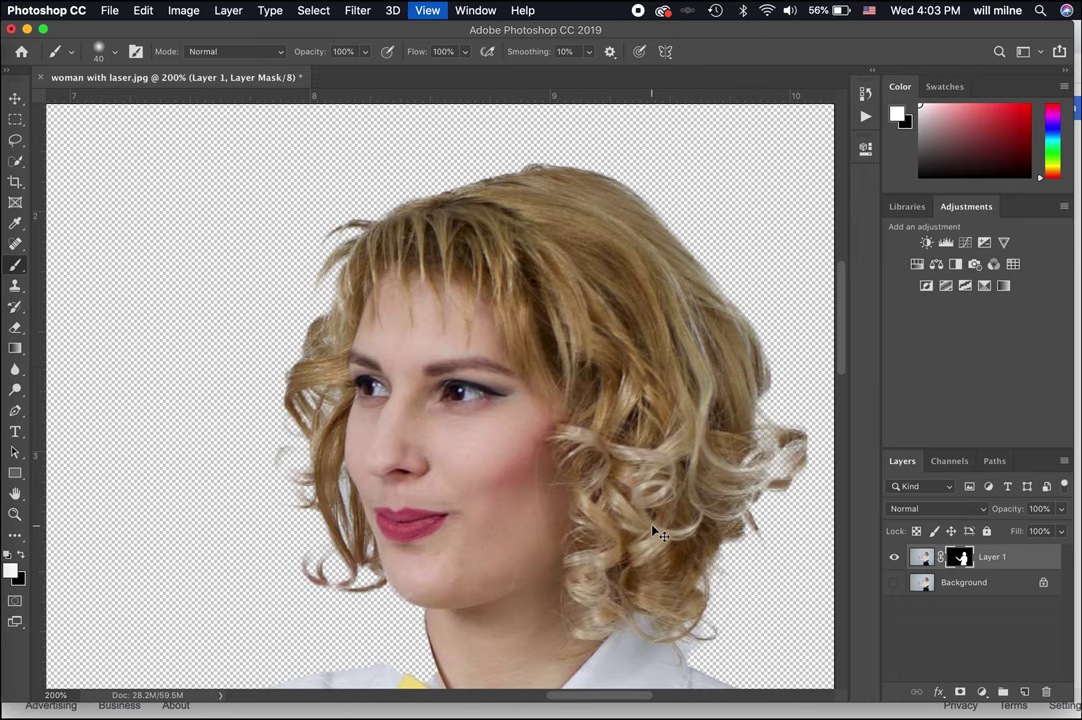
key("super+minus")
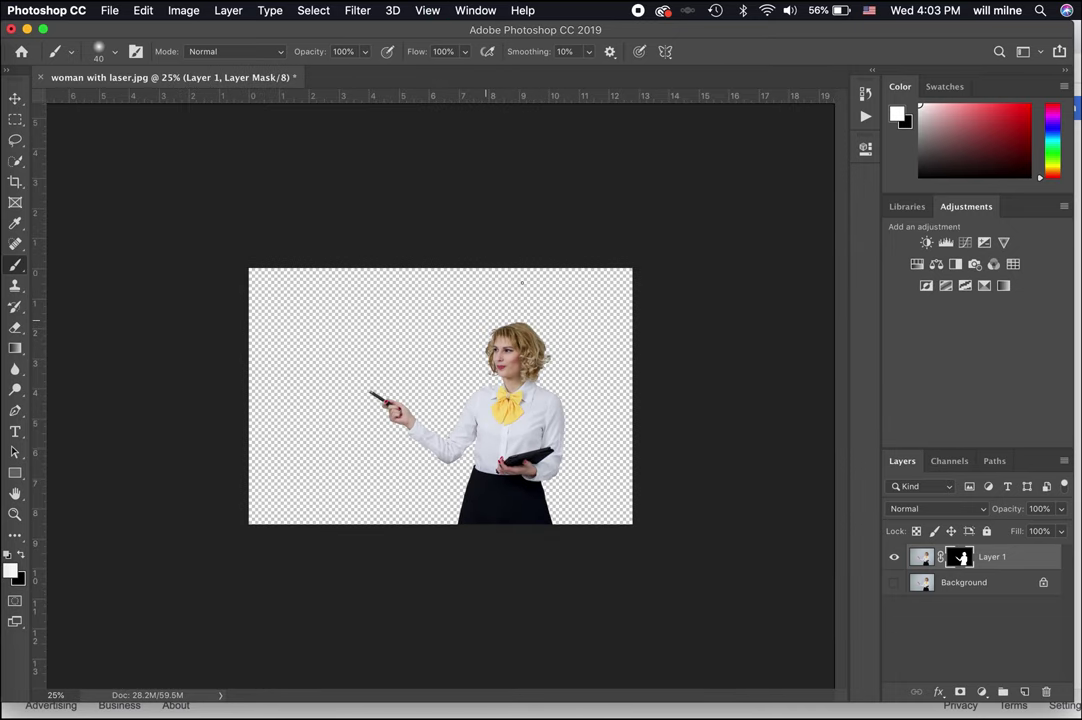
Step: Switch to Chrome, search Google Images for "classroom" and limit the results to large images
left_click(5, 75)
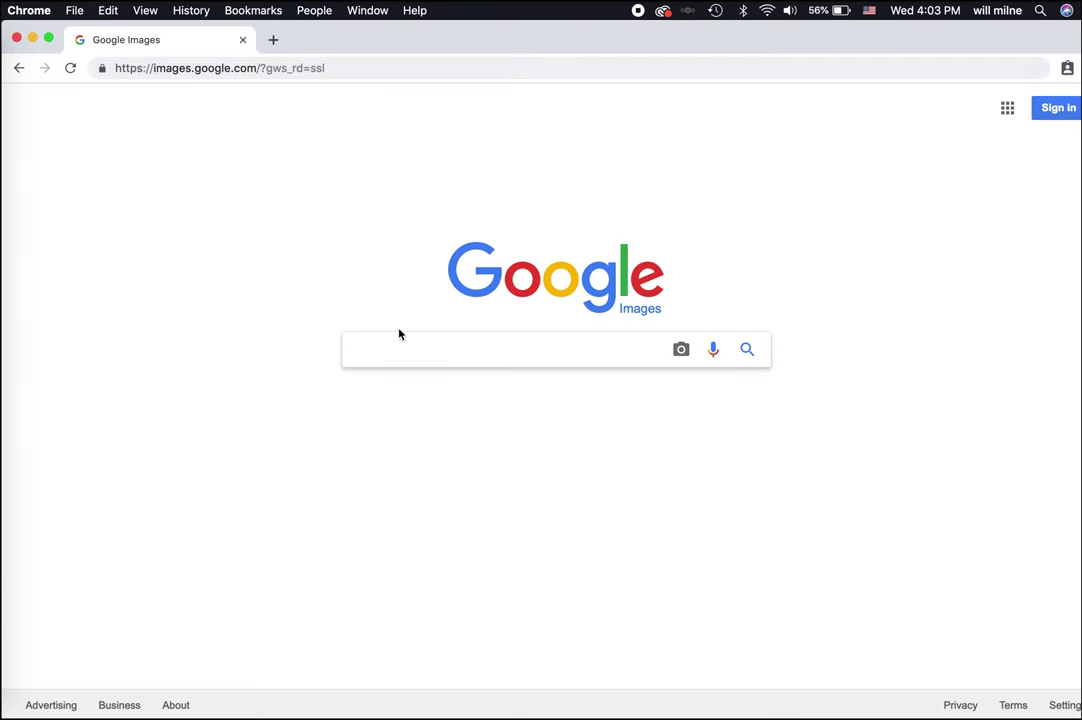
type("classroom")
key("Return")
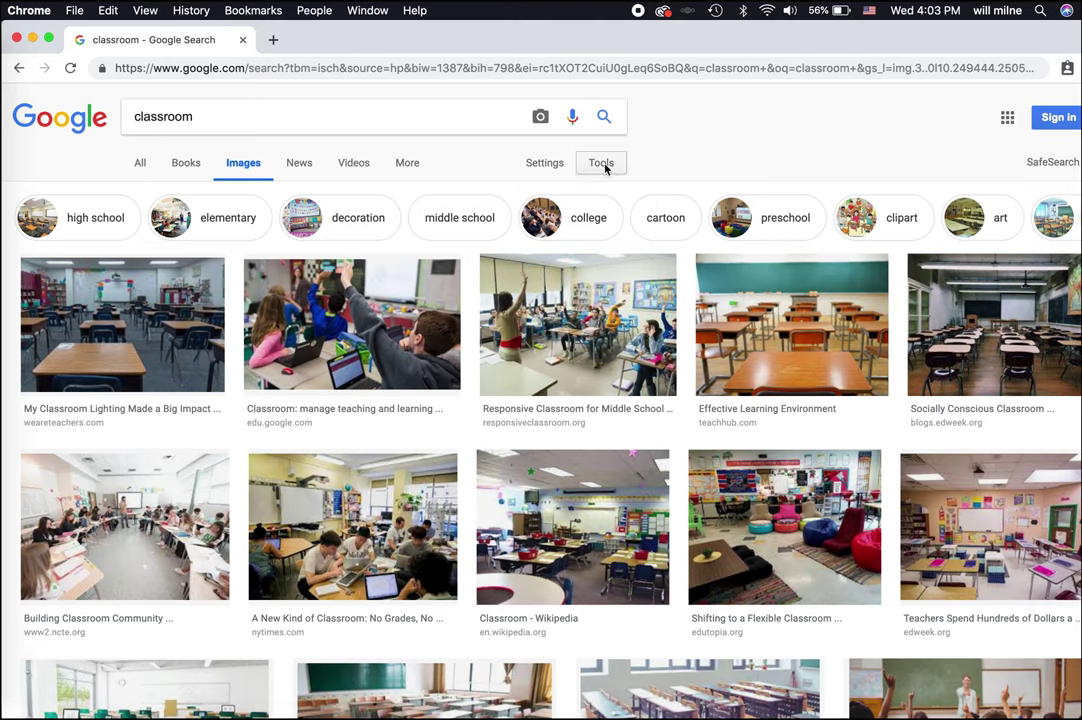
left_click(601, 163)
left_click(148, 192)
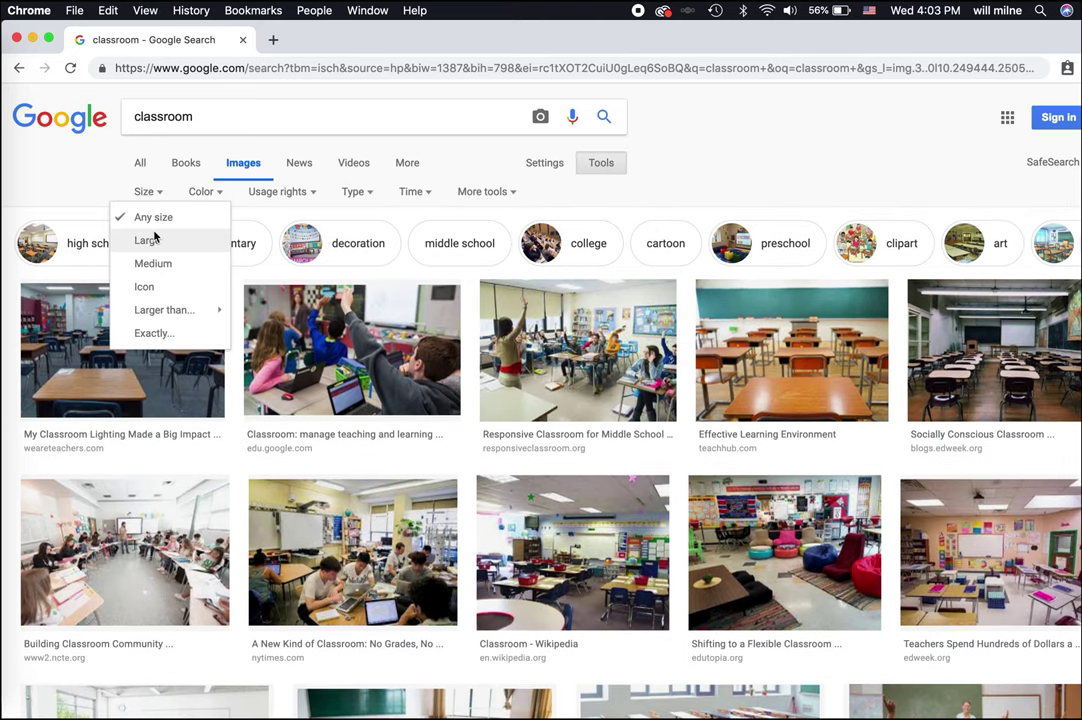
left_click(152, 238)
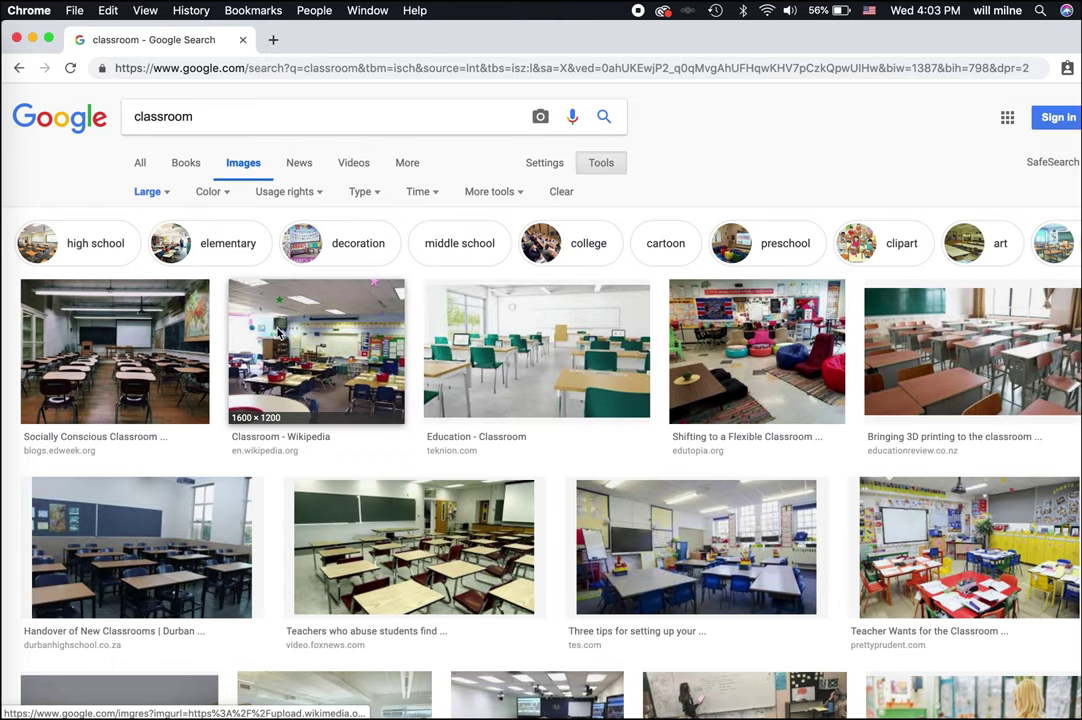
Step: Browse the classroom image results and open the Teknion classroom image with green chairs at full size in a new tab
scroll(289, 456, "down", 2)
scroll(289, 458, "down", 5)
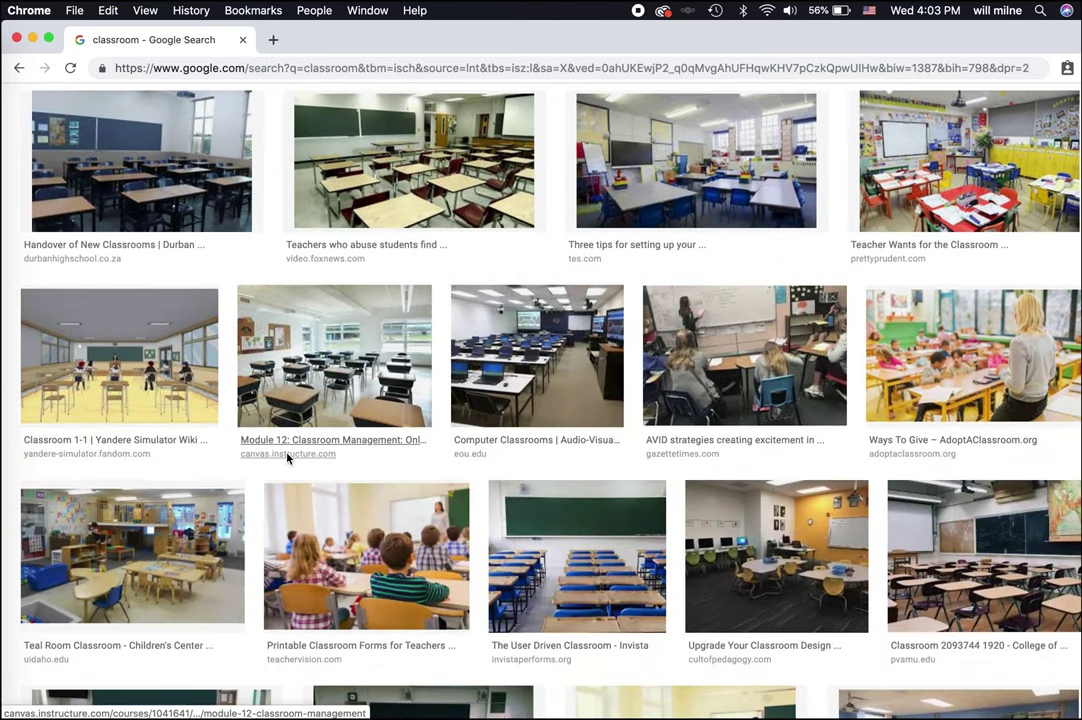
scroll(287, 458, "down", 3)
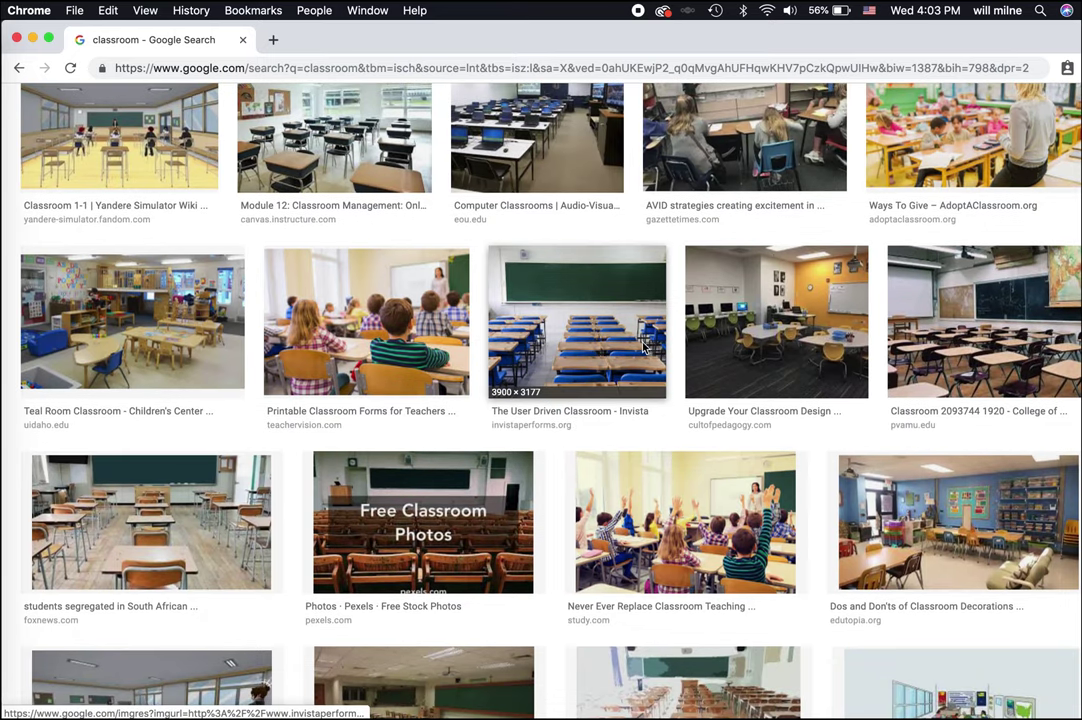
scroll(642, 430, "down", 5)
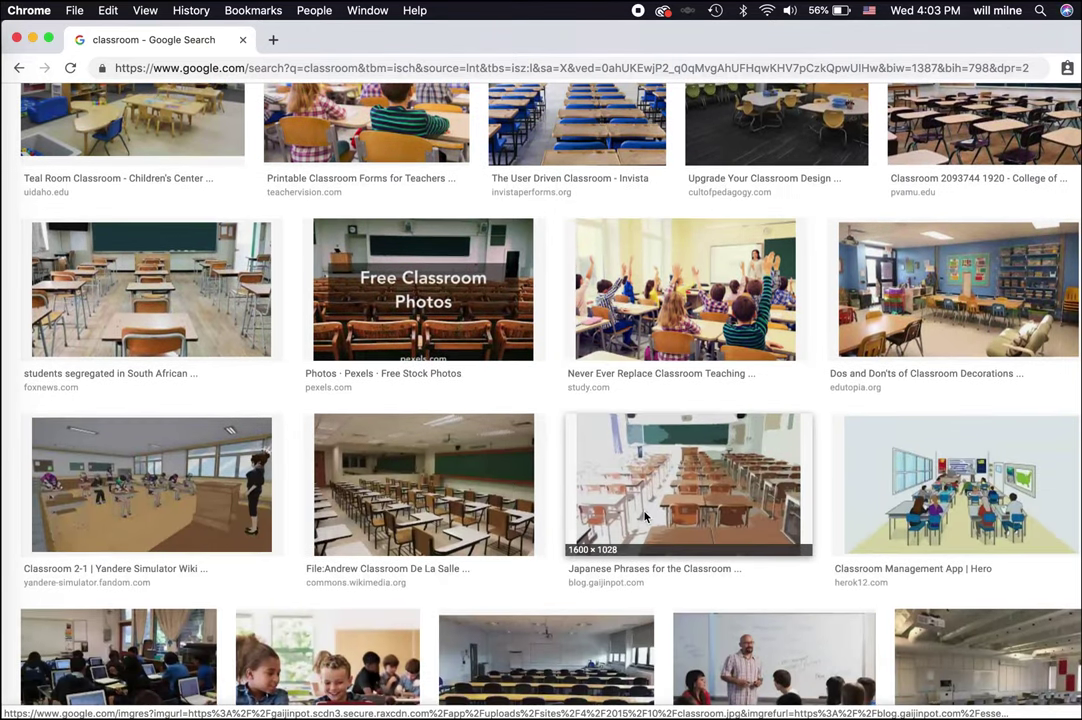
scroll(531, 514, "down", 3)
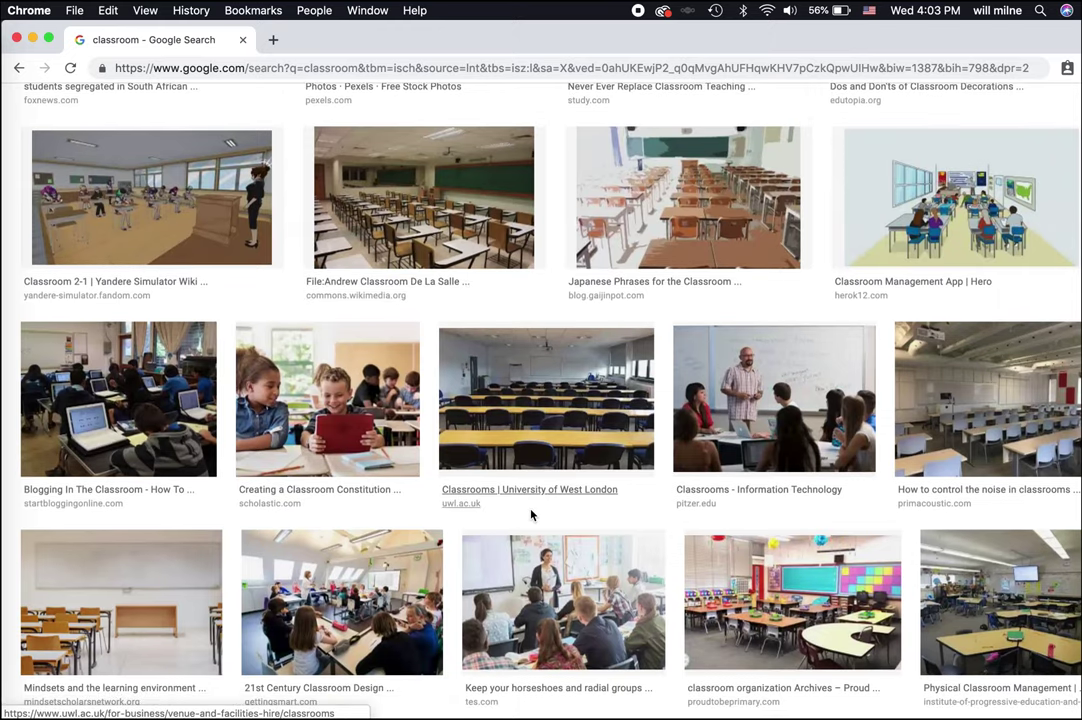
scroll(531, 514, "up", 15)
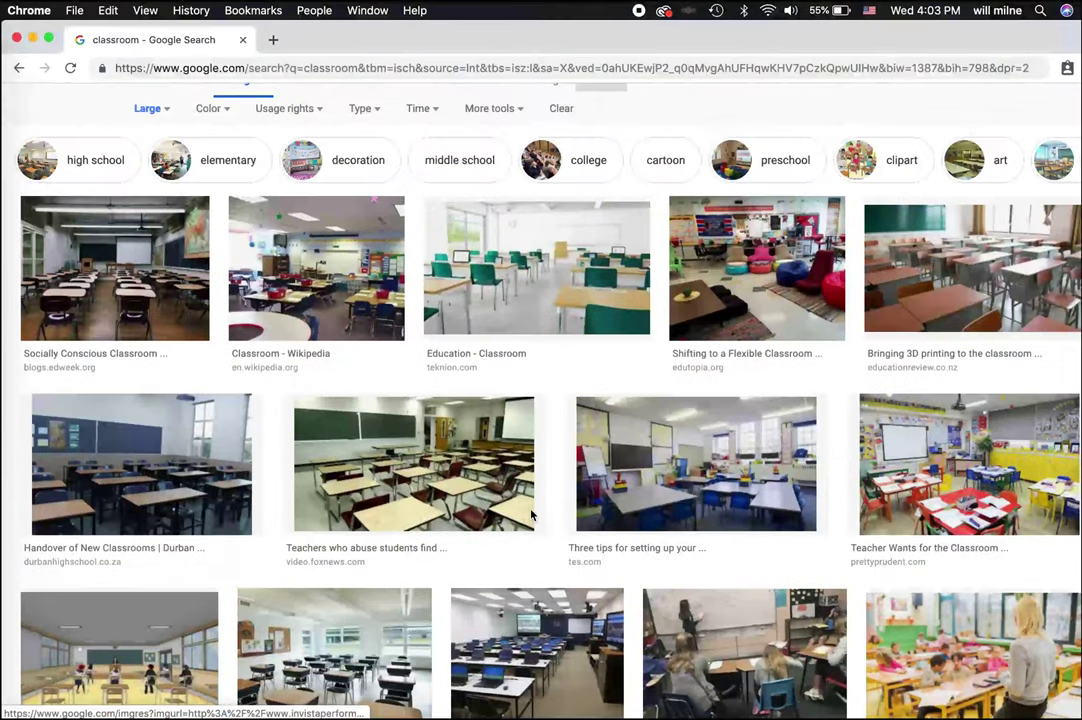
scroll(531, 514, "up", 1)
left_click(482, 266)
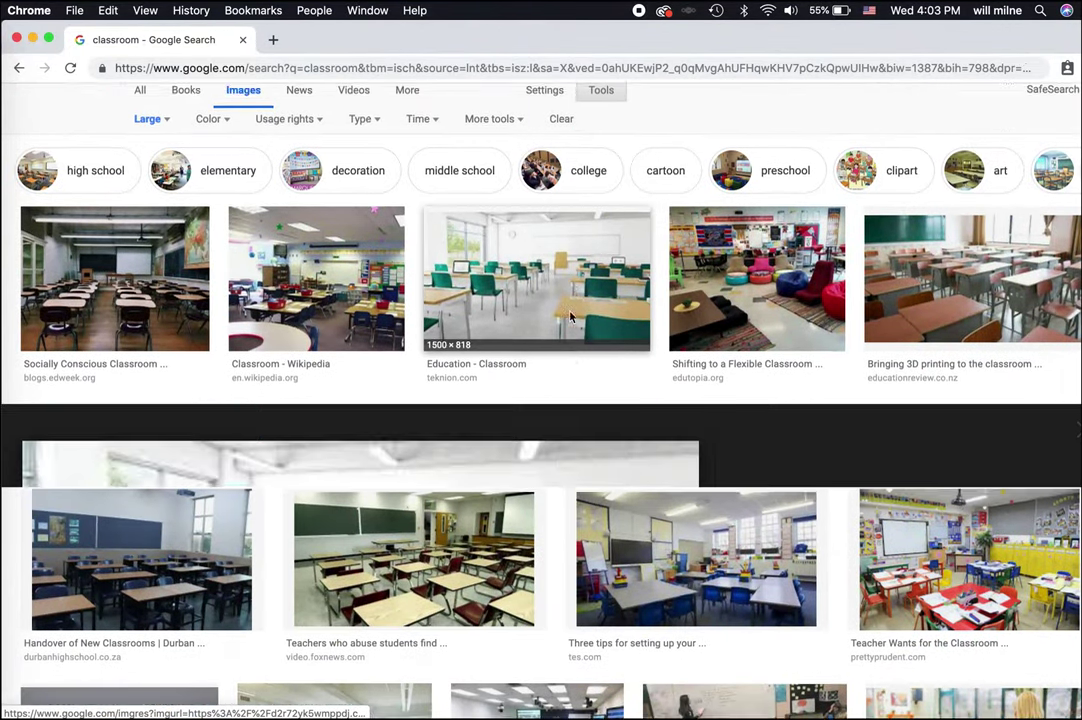
right_click(441, 375)
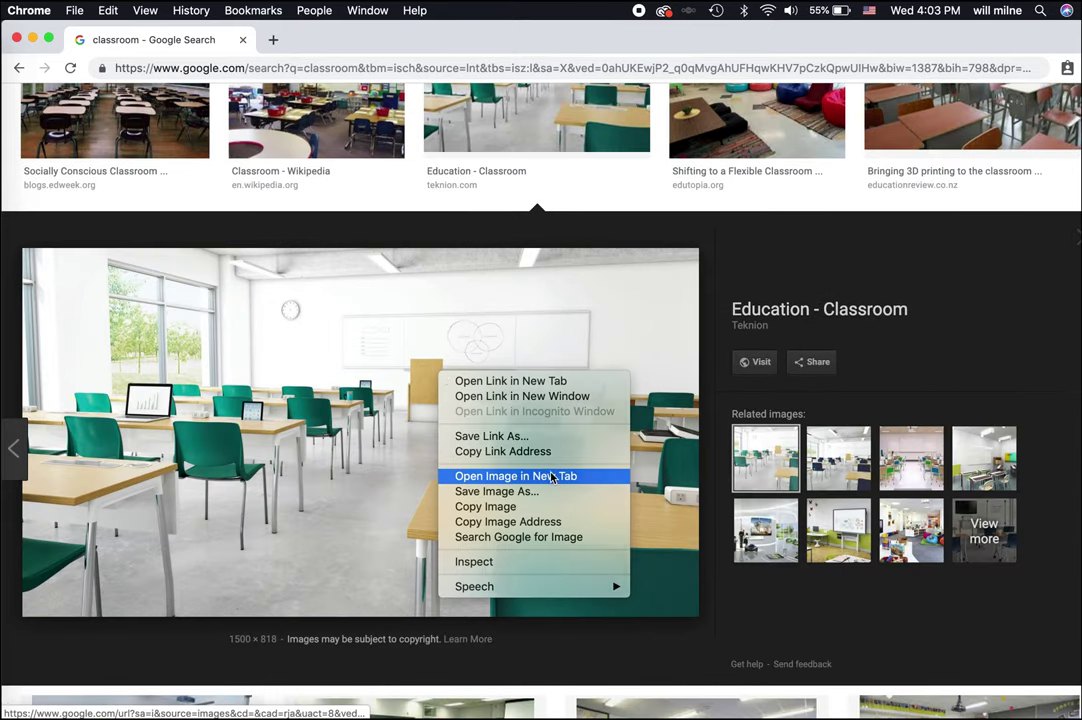
left_click(515, 476)
Step: Copy the full-size classroom image, switch to Photoshop and paste it as a new layer in the woman with laser document
left_click(355, 41)
left_click(443, 286)
right_click(442, 280)
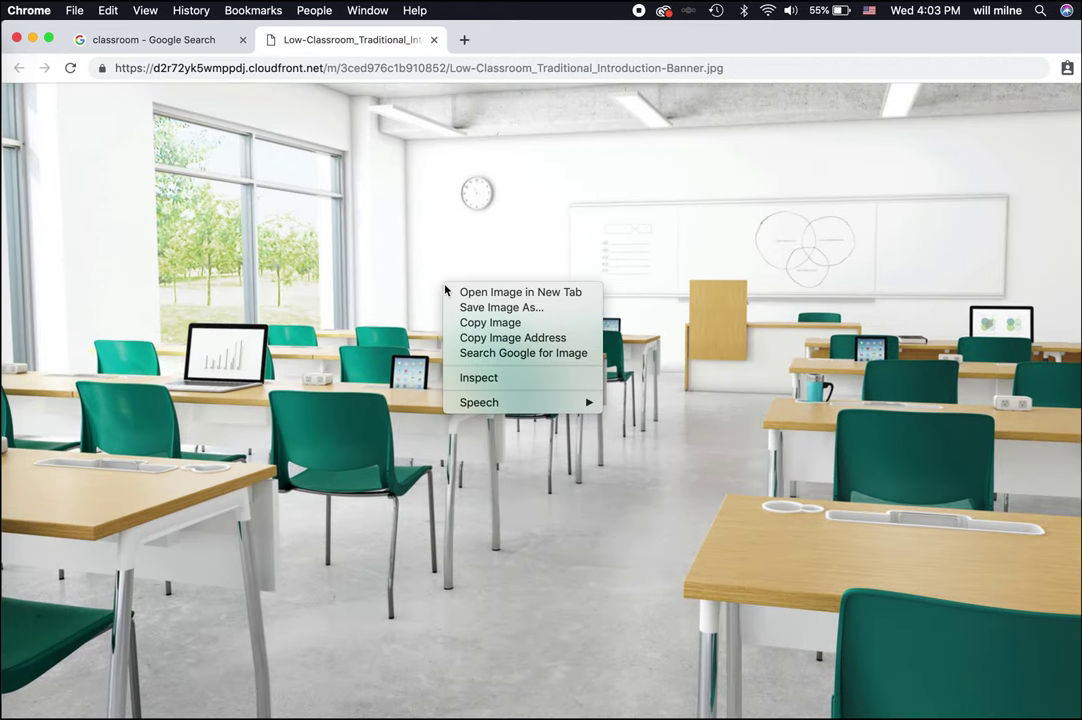
left_click(480, 317)
mouse_move(8, 334)
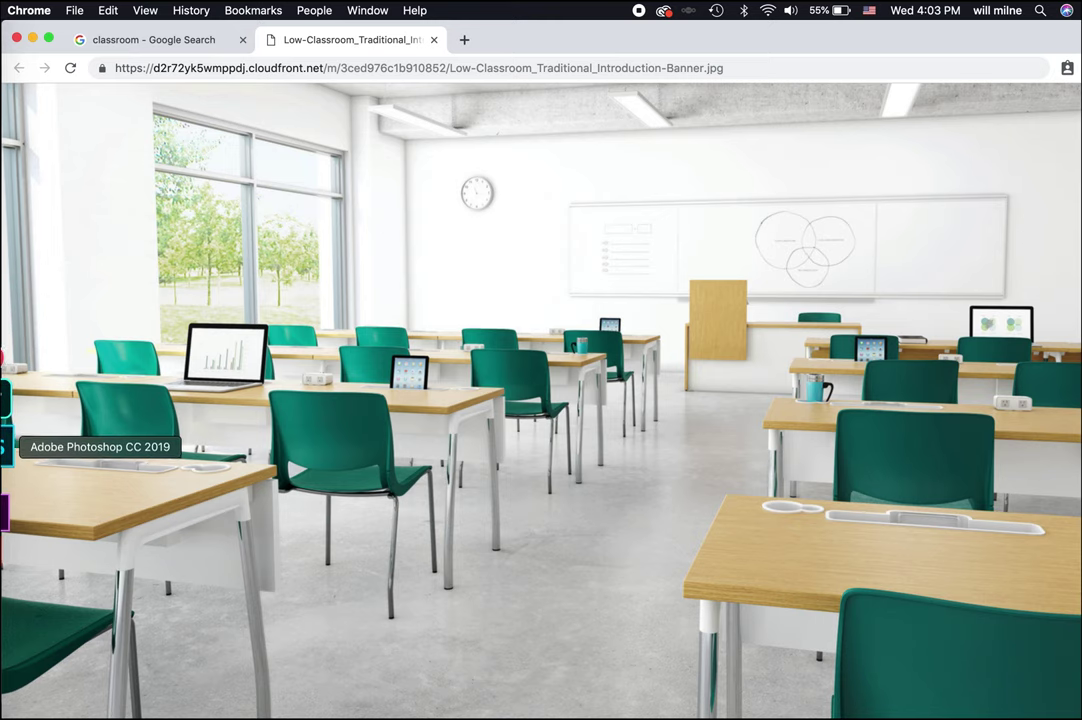
left_click(8, 378)
key("cmd+v")
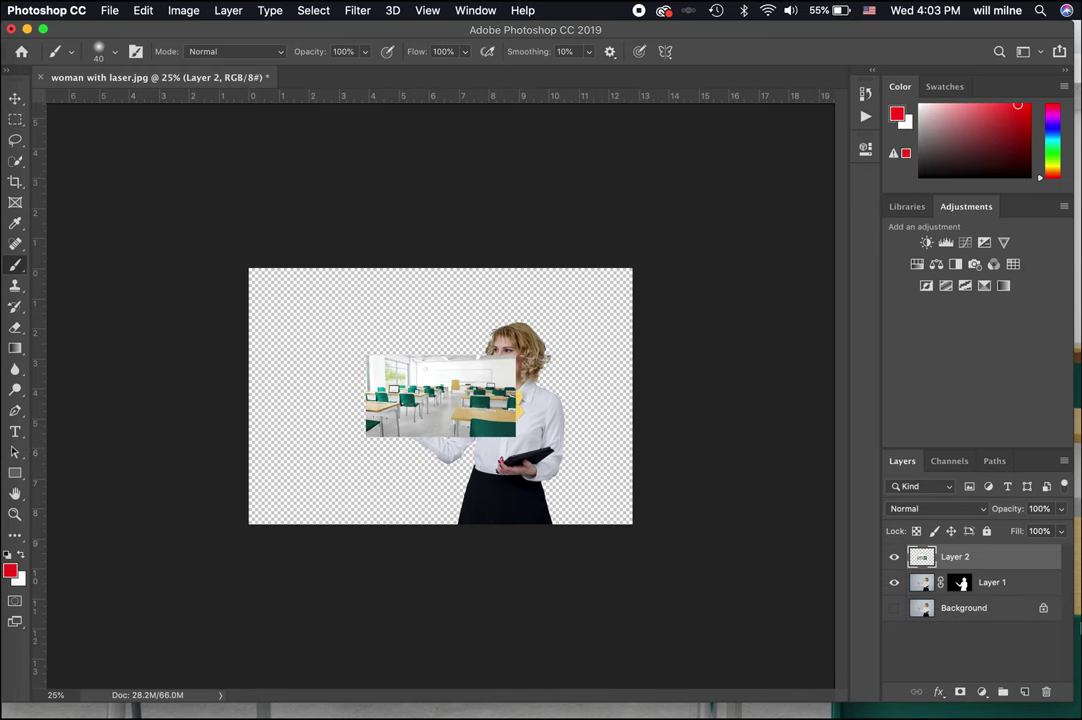
Step: Scale the pasted classroom layer to about 334% so that it covers the whole canvas
key("super+t")
left_click_drag(516, 356, 698, 285)
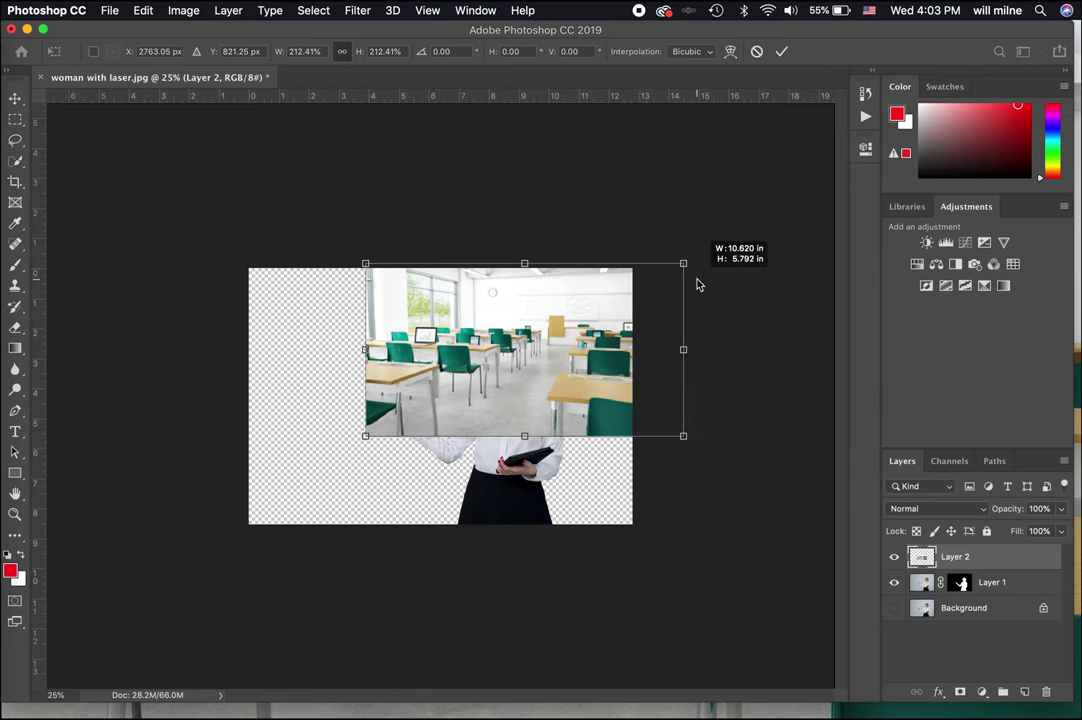
left_click_drag(366, 434, 182, 535)
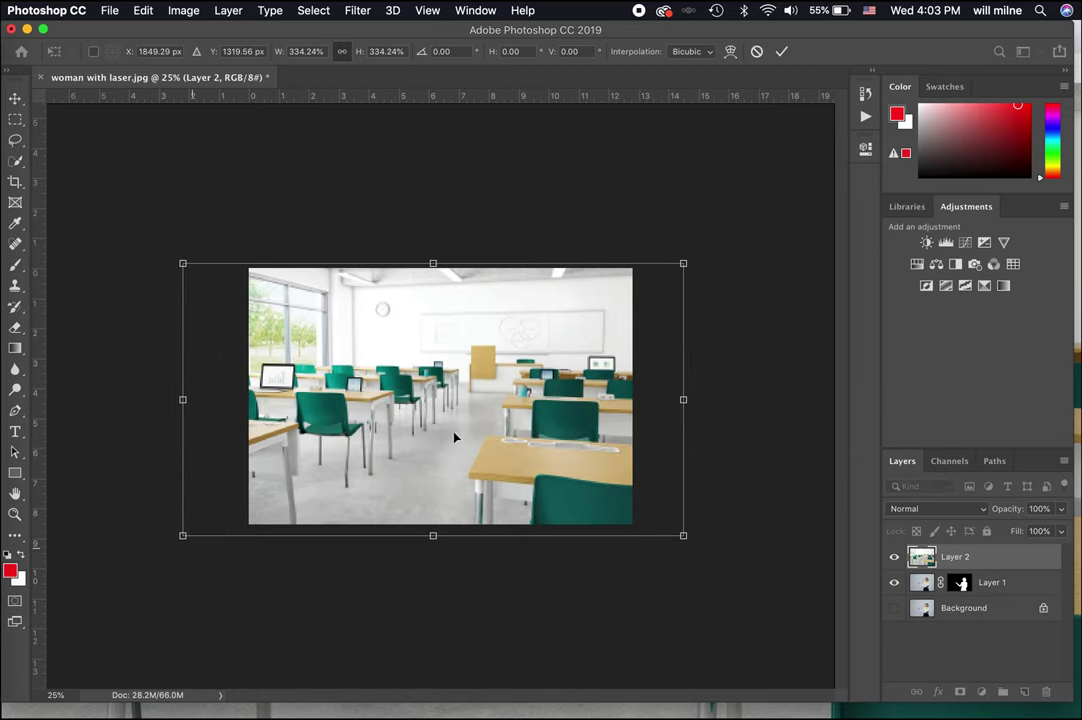
key("Return")
Step: Place the masked woman's layer above the classroom layer, shift her to the right and enlarge her slightly
left_click_drag(1005, 587, 1000, 556)
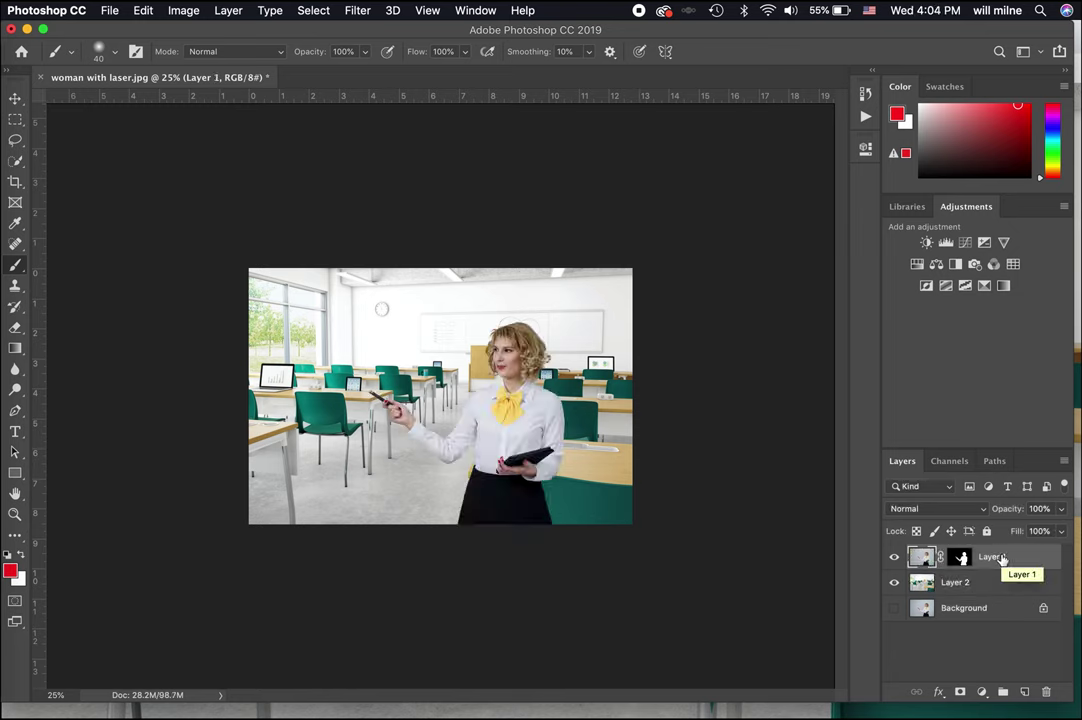
key("v")
left_click_drag(501, 414, 544, 414)
key("super+t")
left_click_drag(285, 266, 244, 237)
key("Return")
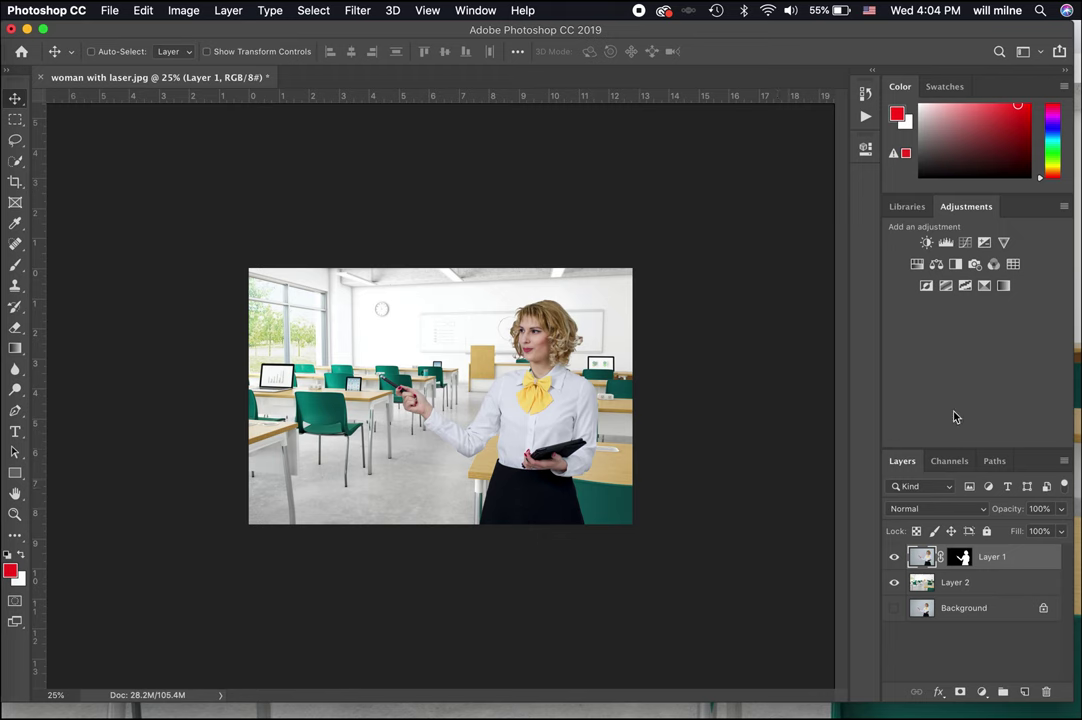
Step: Add a Curves adjustment directly above the woman's layer and clip it to that layer
left_click(965, 243)
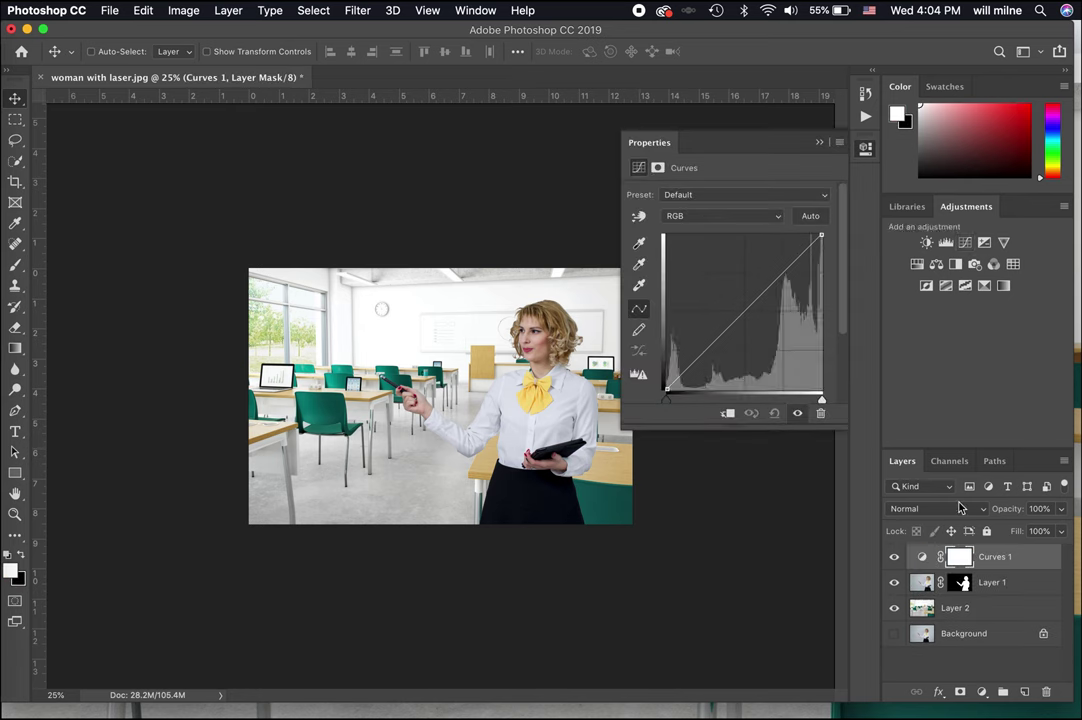
left_click_drag(772, 330, 751, 311)
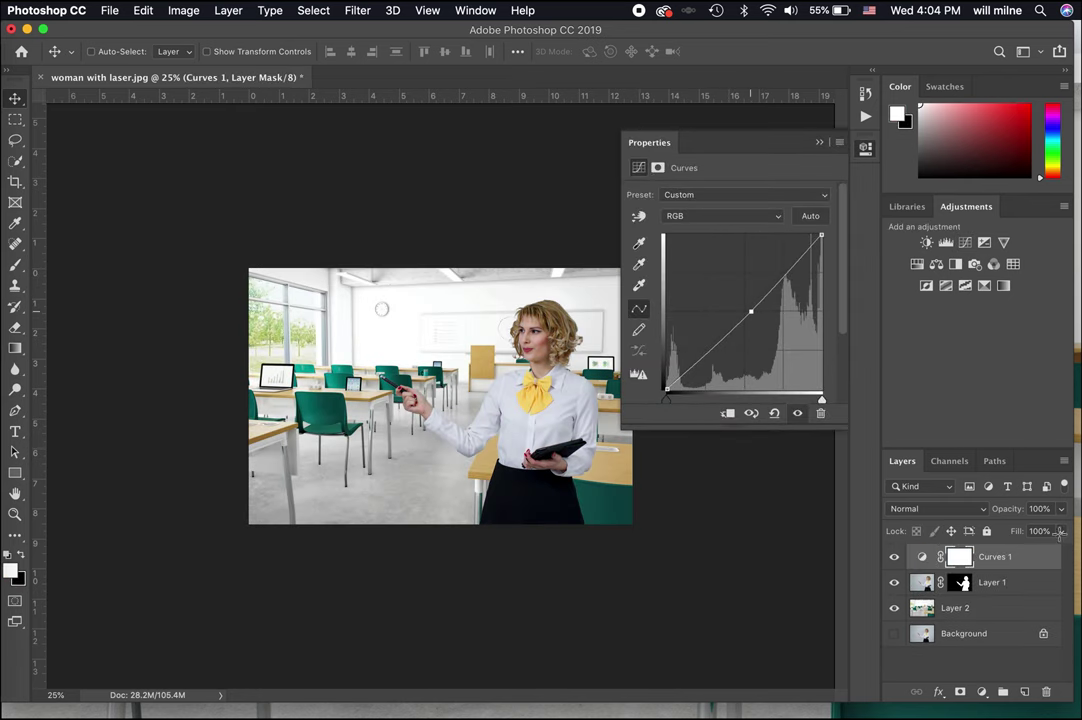
right_click(1008, 560)
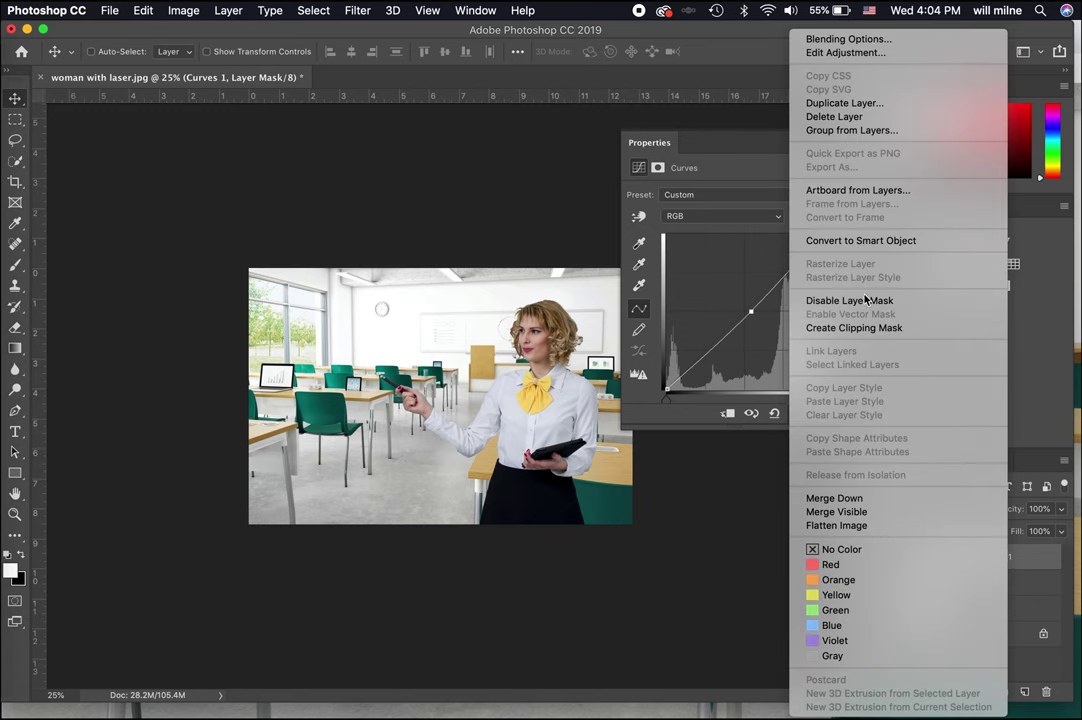
left_click(857, 338)
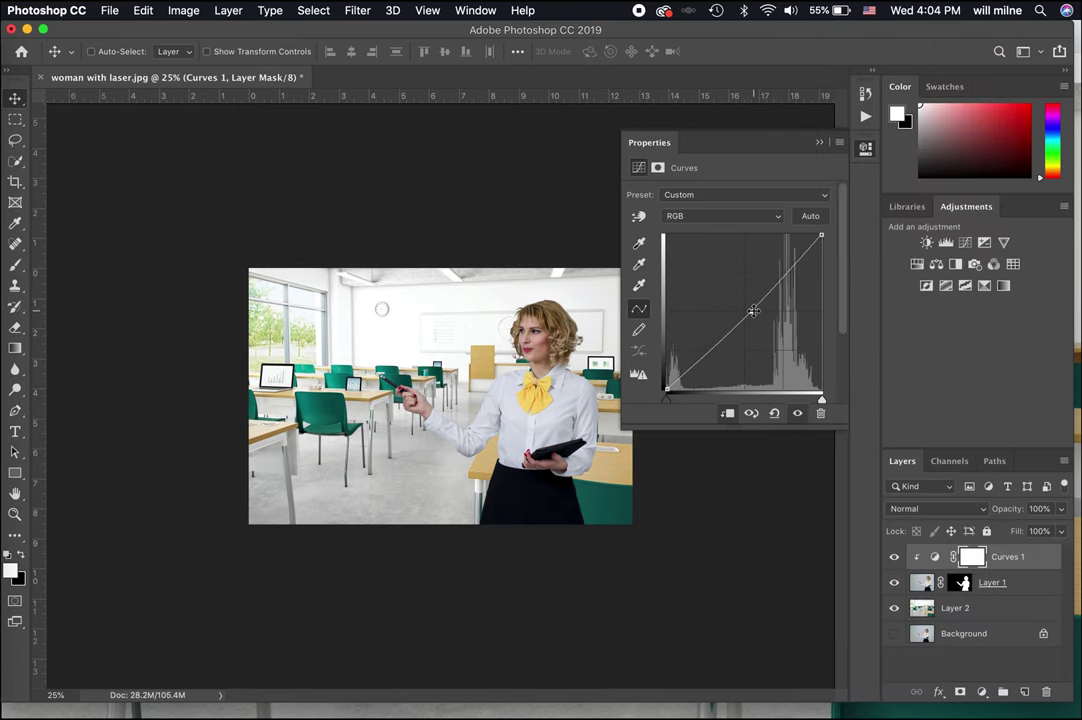
Step: Brighten the woman with the clipped curve by raising its midtones and pulling the white input point inward
left_click_drag(751, 312, 744, 296)
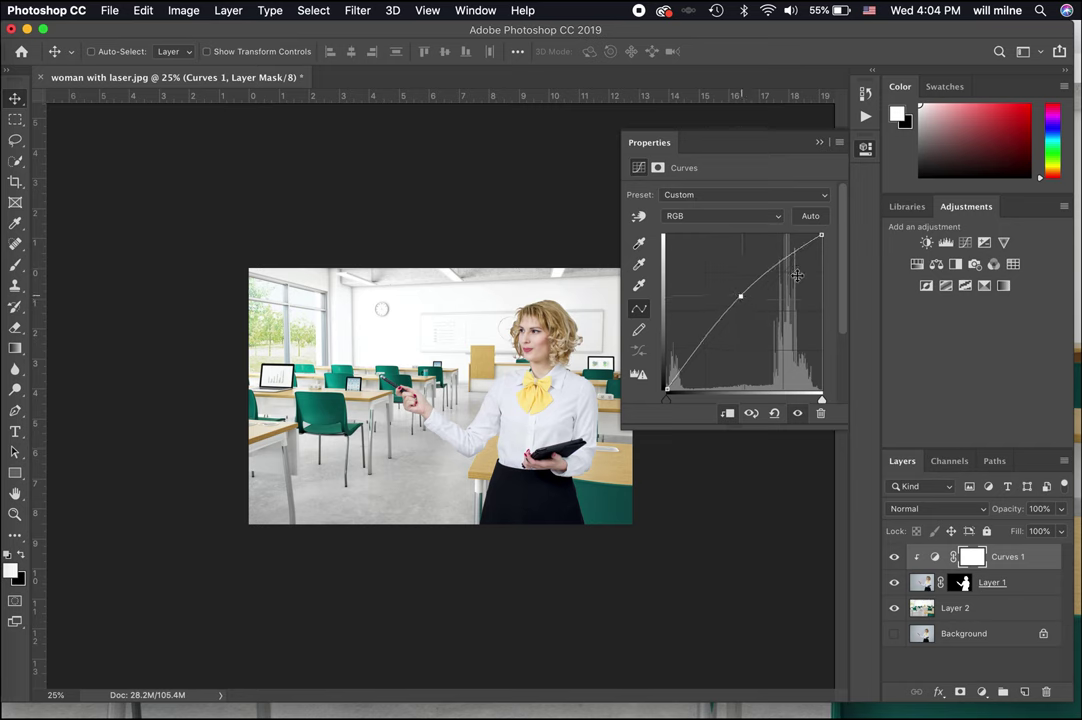
left_click_drag(821, 236, 807, 236)
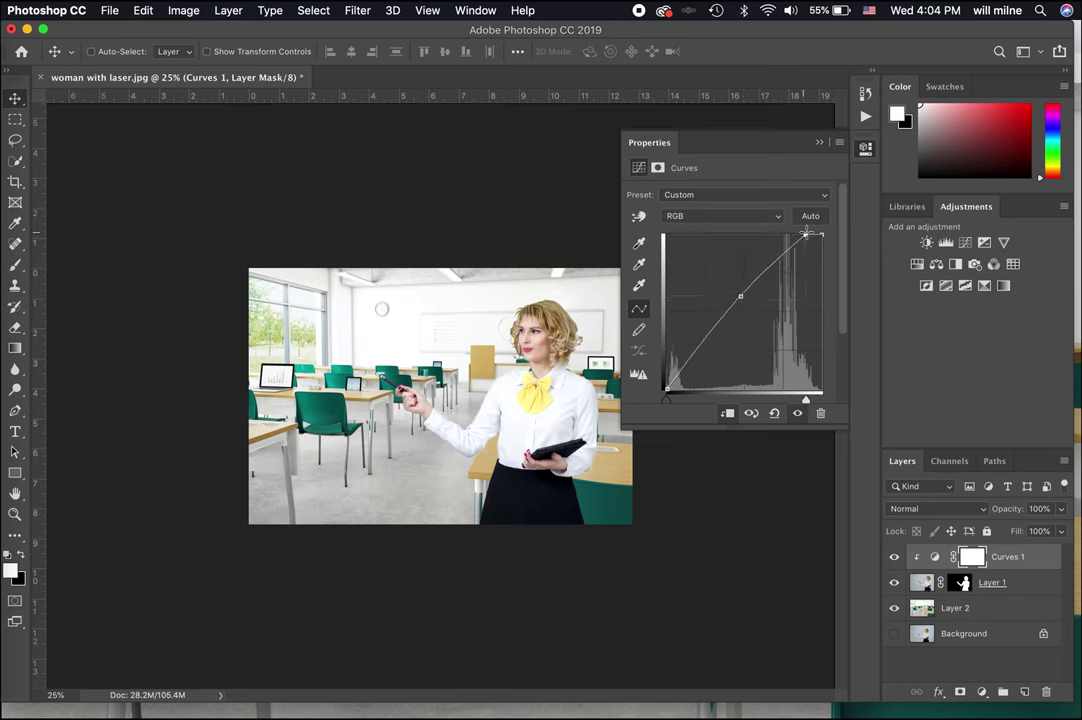
left_click_drag(689, 366, 698, 348)
Step: Add a Hue/Saturation adjustment with saturation +10 and clip it to the woman's layer
left_click(917, 264)
mouse_move(728, 284)
left_mouse_down()
mouse_move(752, 285)
mouse_move(697, 288)
mouse_move(738, 287)
left_mouse_up()
right_click(1016, 557)
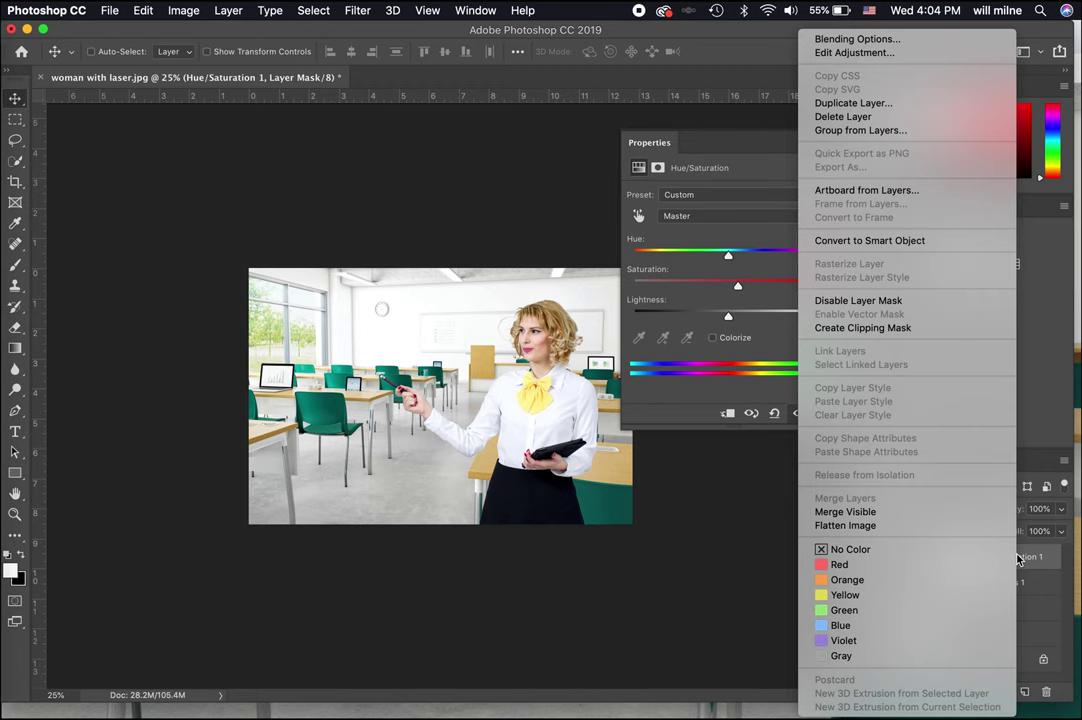
left_click(902, 329)
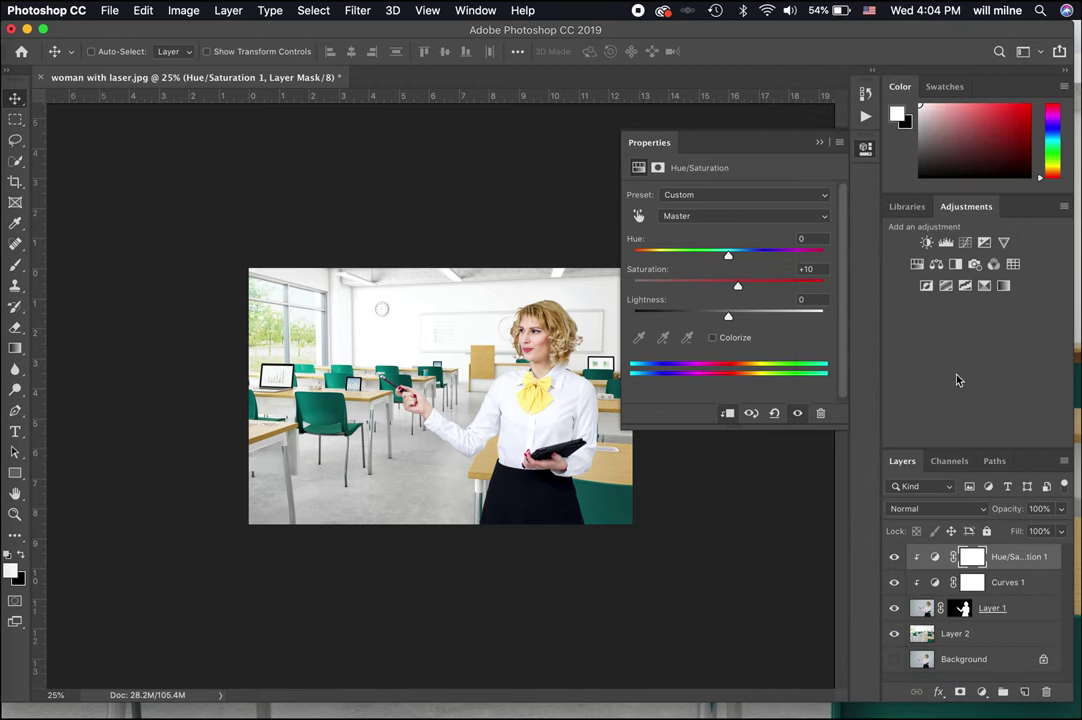
Step: Tint the whole composite with a midtone Color Balance of -1, -4, +15 and a Warming Filter (85) Photo Filter at 14% density
left_click(934, 268)
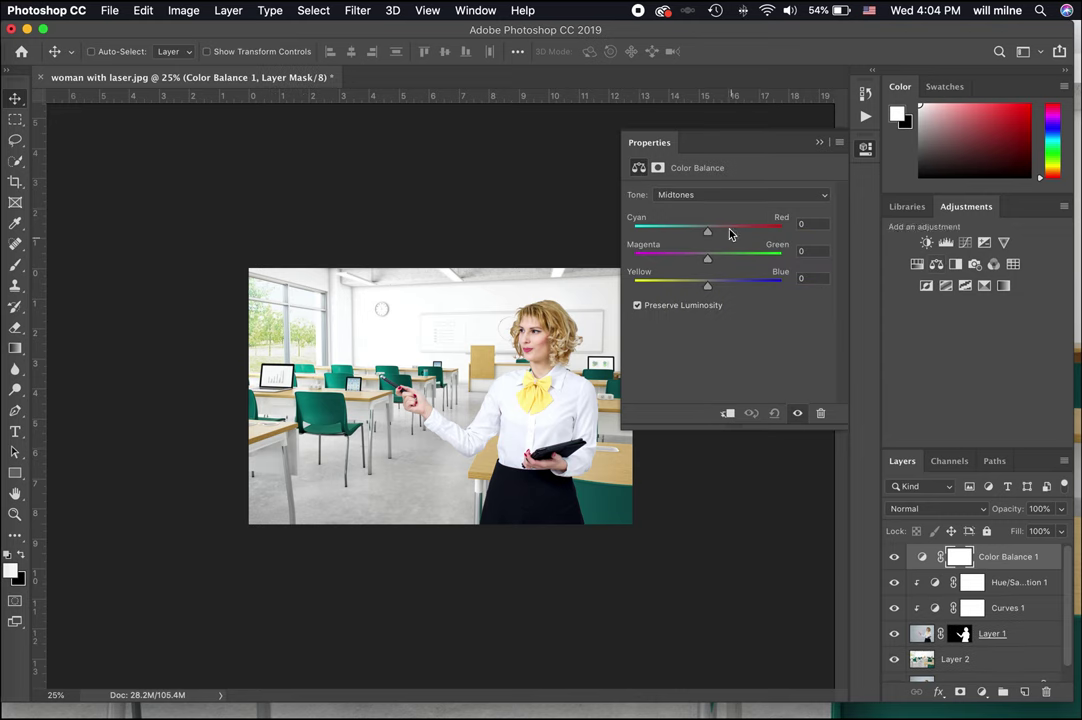
left_click_drag(707, 232, 719, 289)
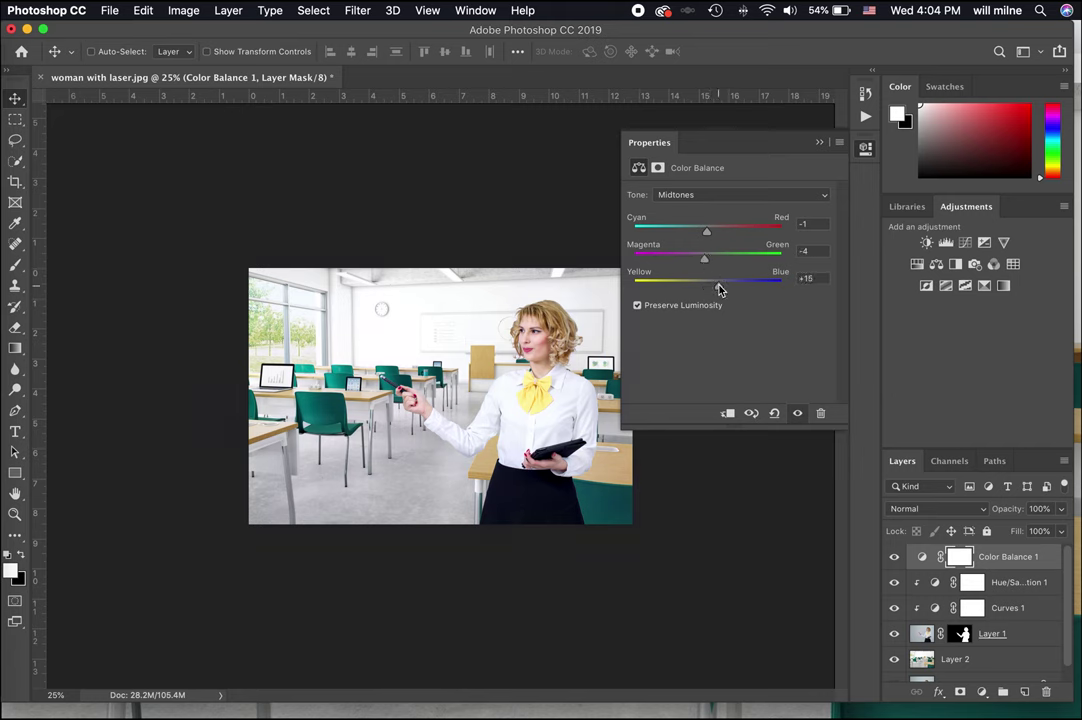
left_click(975, 265)
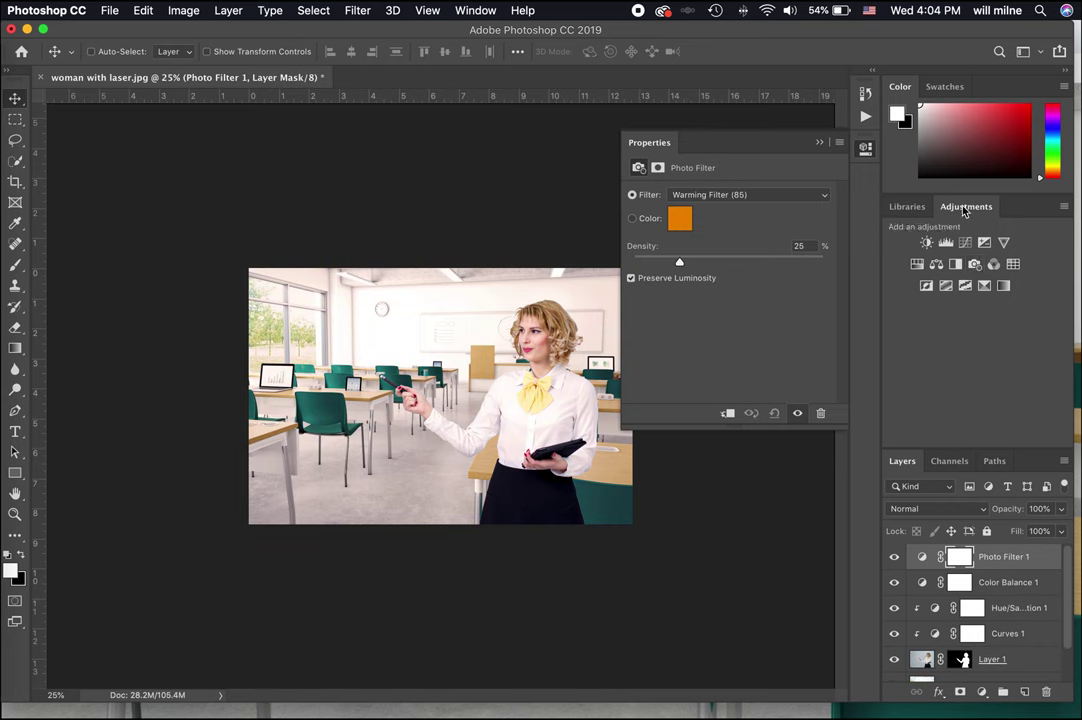
left_click_drag(679, 262, 658, 264)
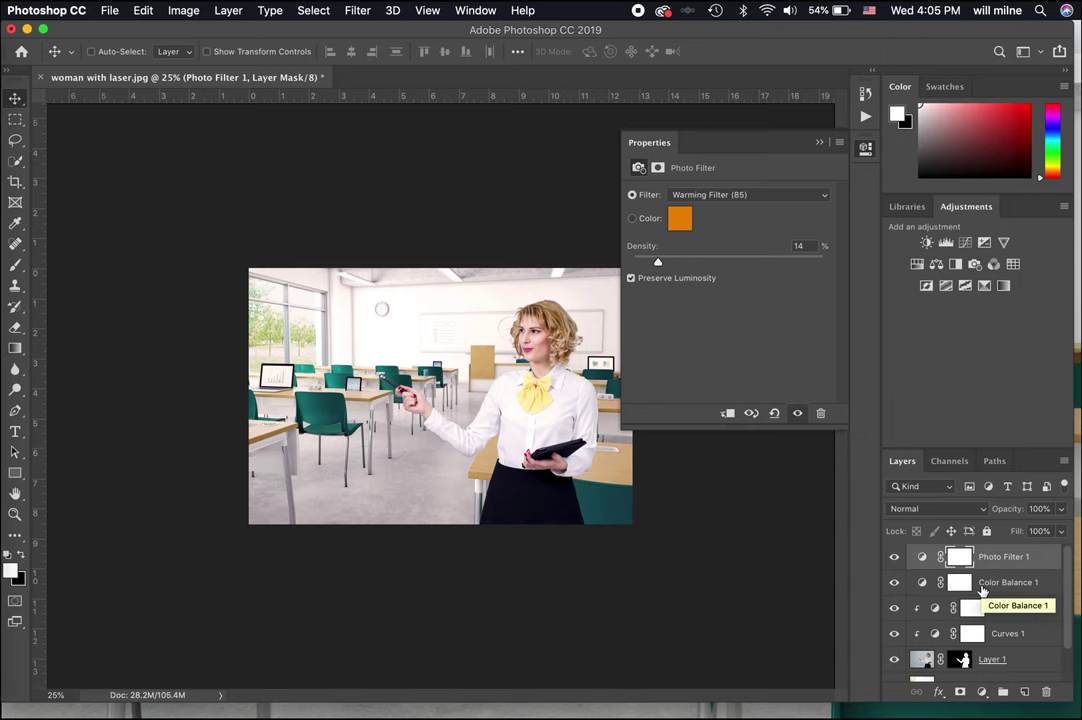
Step: Set up saving a copy of the composite as a JPEG in the Masking folder inside NCTC Documents
key("shift+super+s")
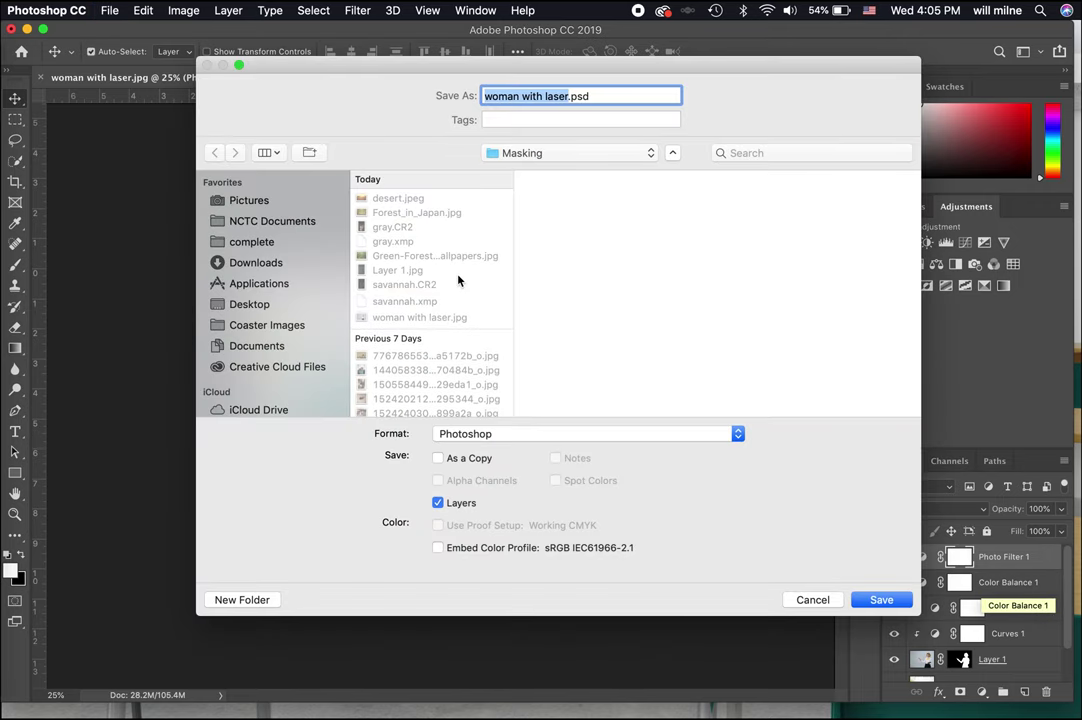
left_click(296, 220)
left_click(536, 434)
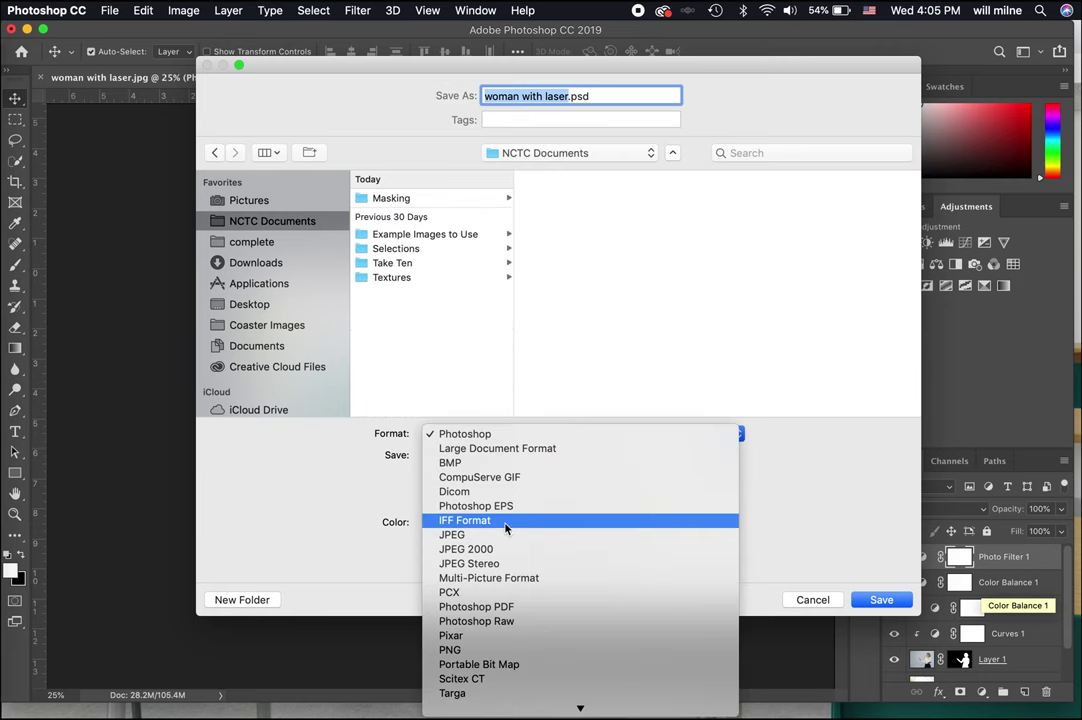
left_click(503, 537)
left_click(551, 436)
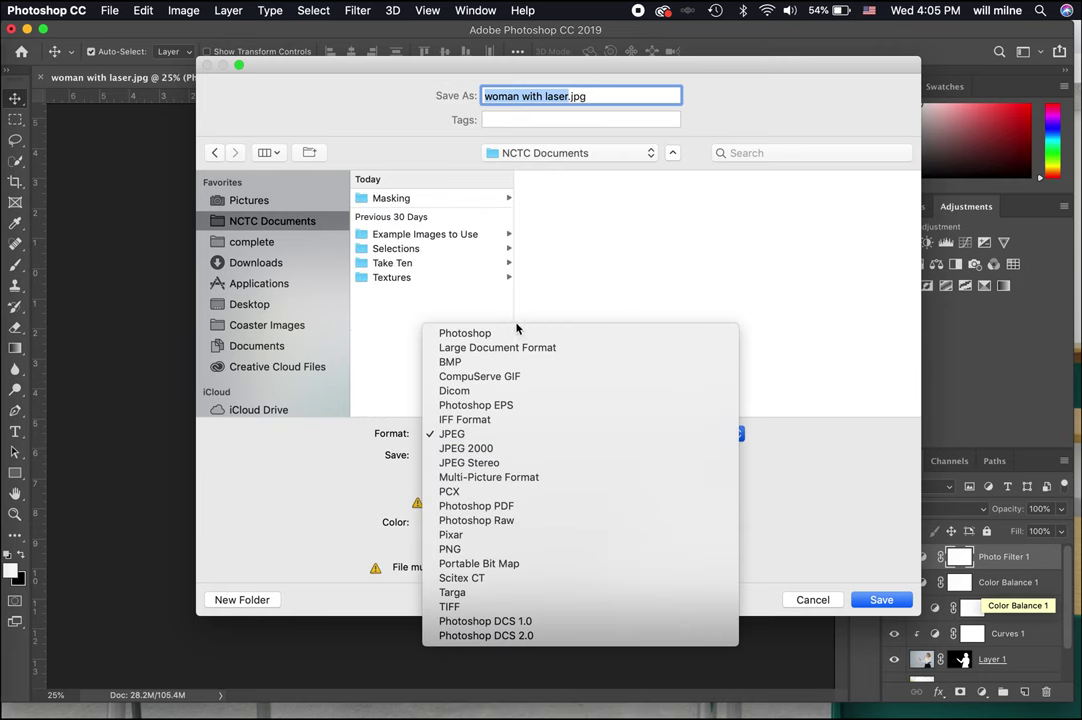
left_click(497, 334)
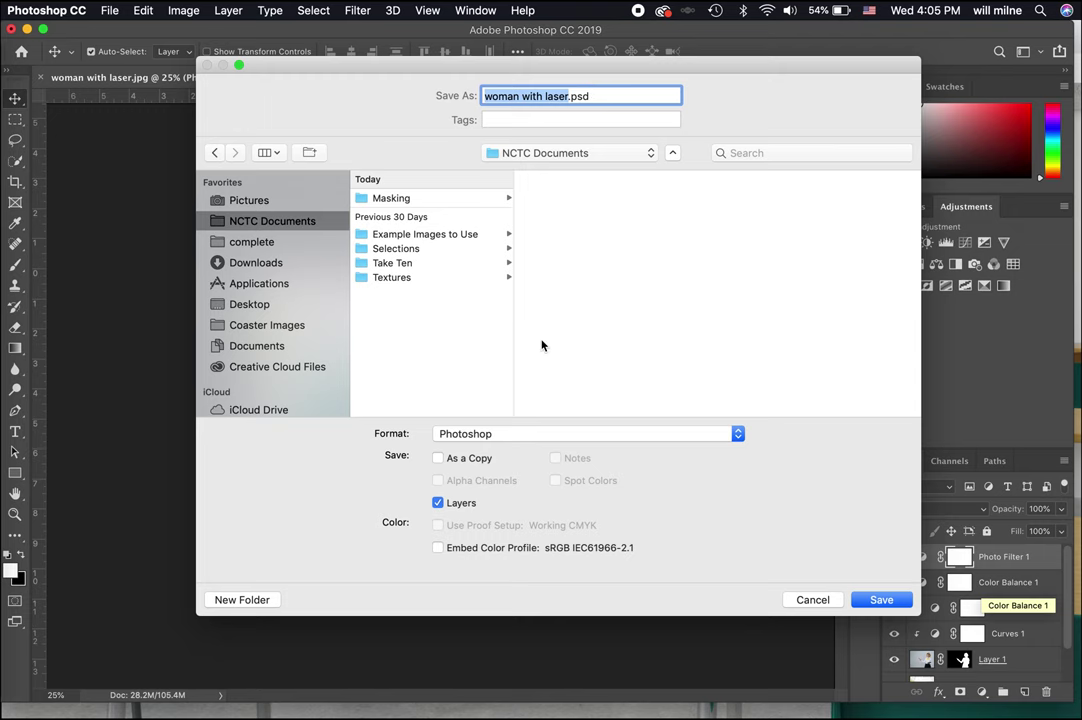
left_click(519, 436)
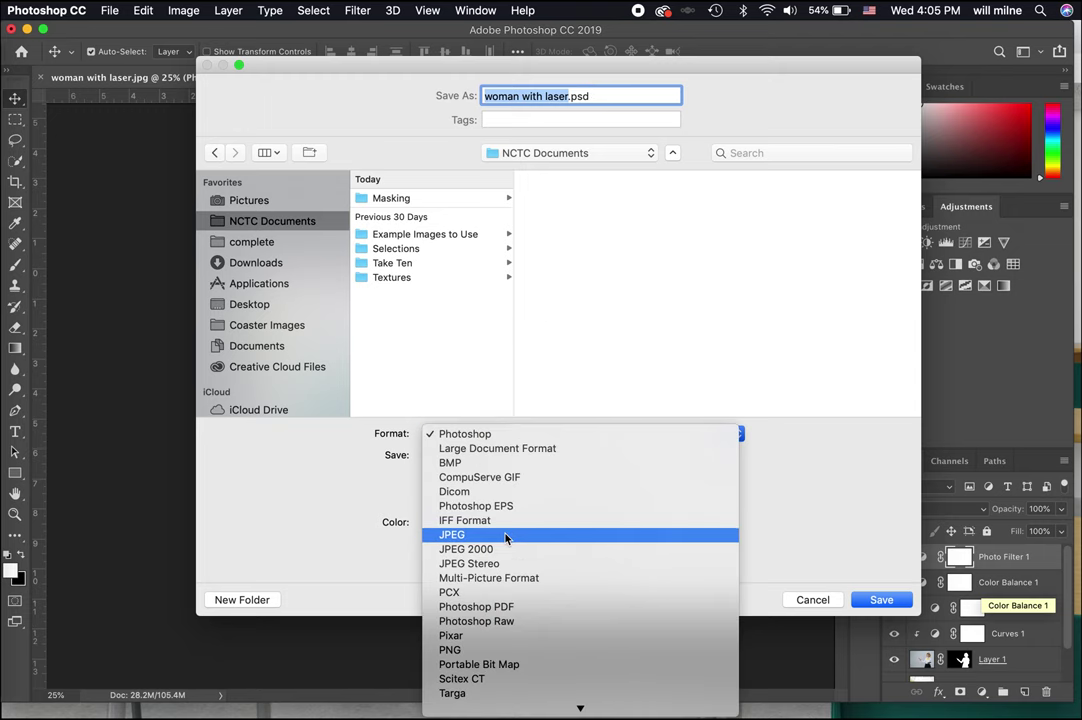
left_click(413, 268)
left_click(395, 198)
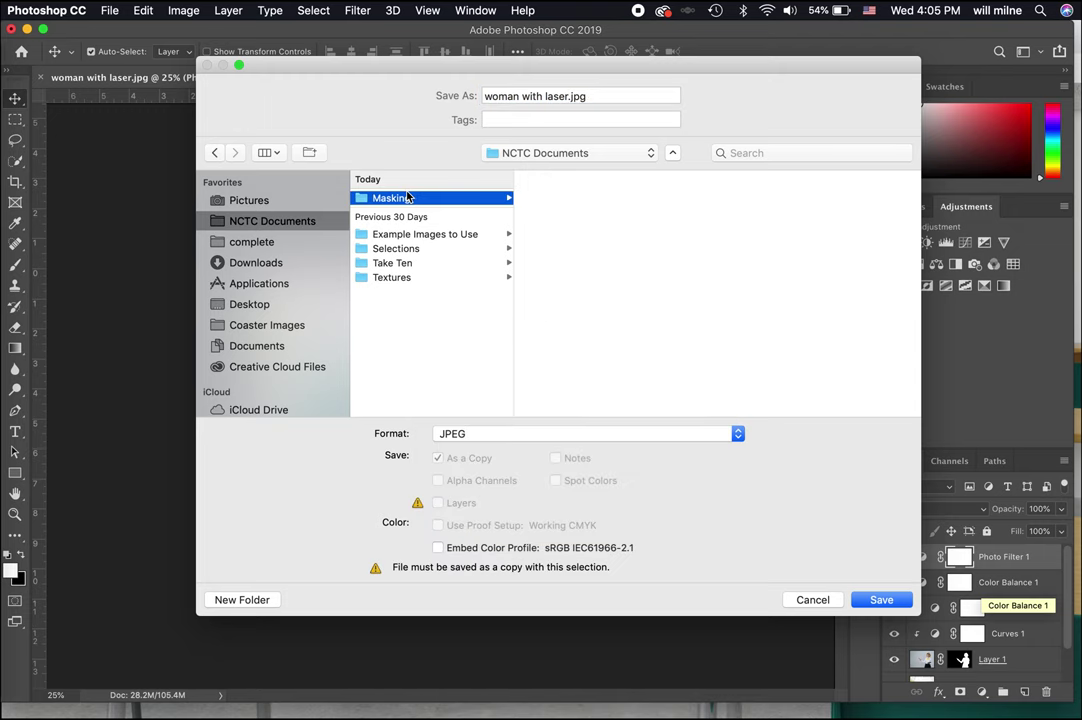
Step: Name the copy "teacher in school" and save it at JPEG quality 12 (Maximum), Progressive with 3 scans
left_click(578, 90)
key("super+a")
type("teacher in sch")
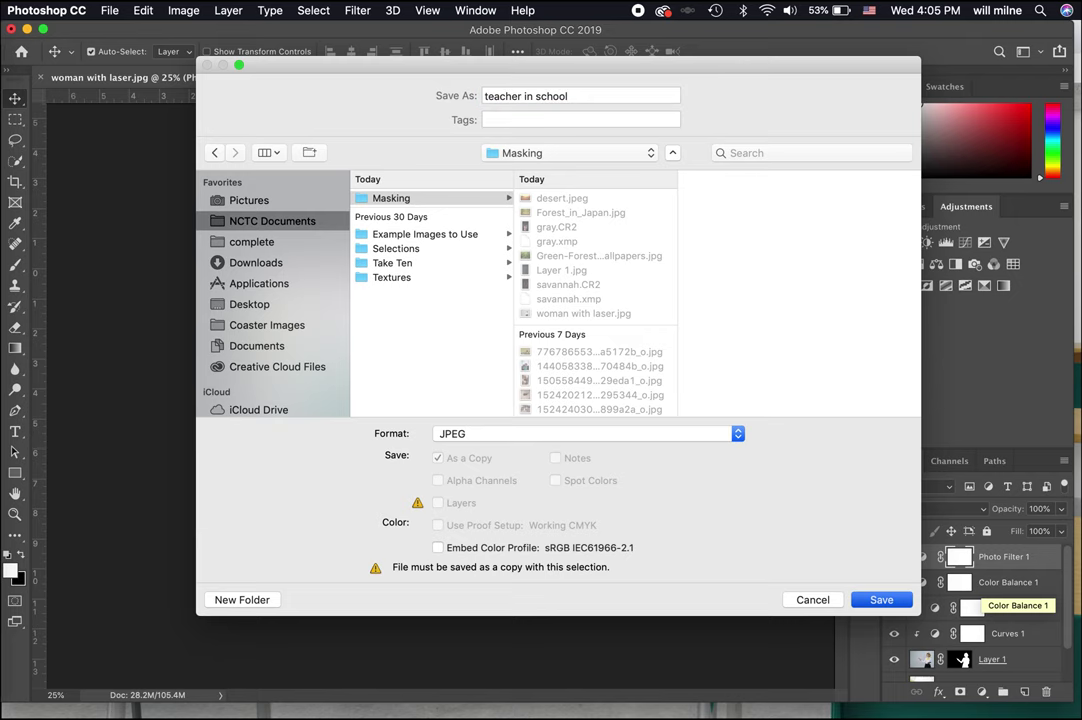
key("Return")
left_click(586, 273)
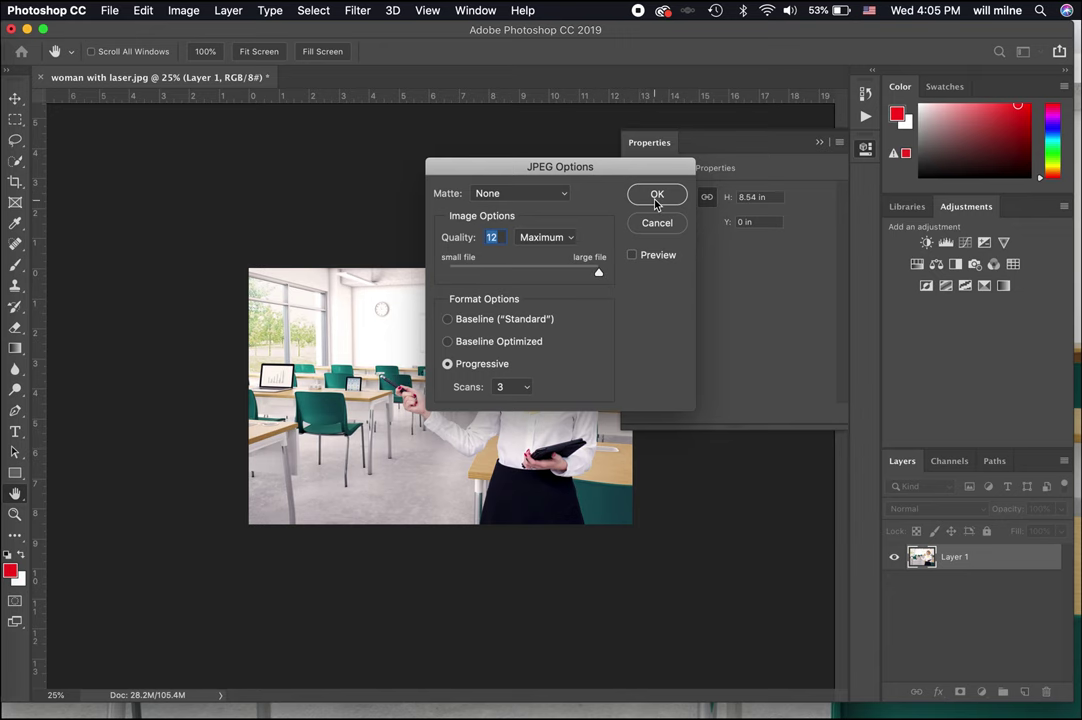
left_click(656, 198)
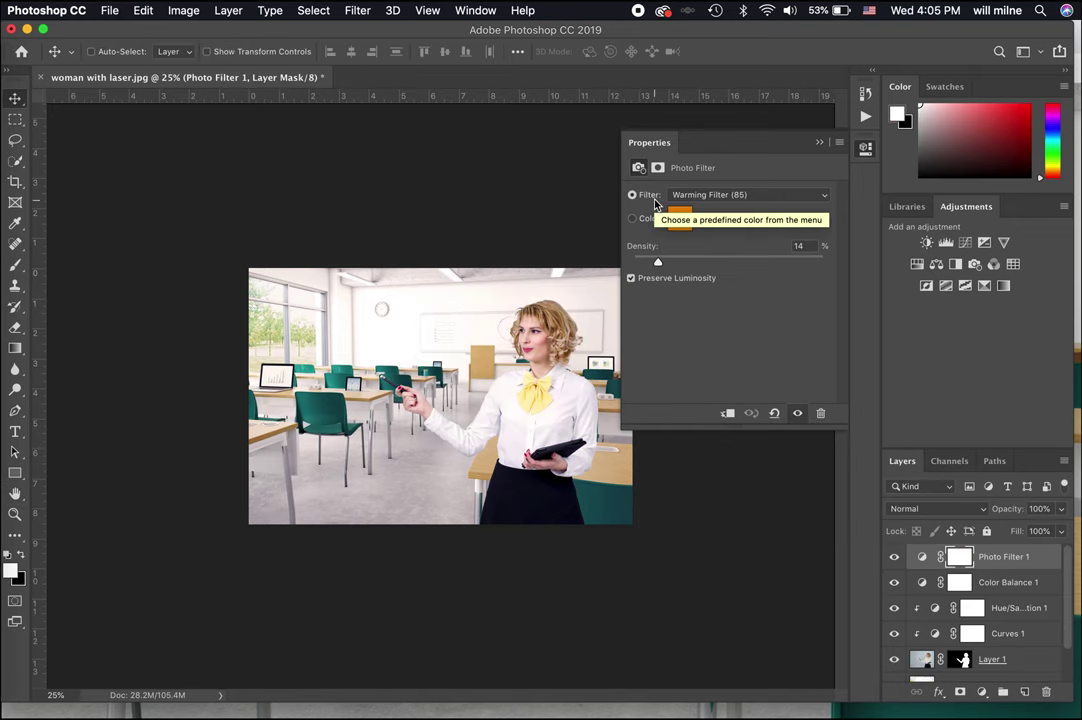